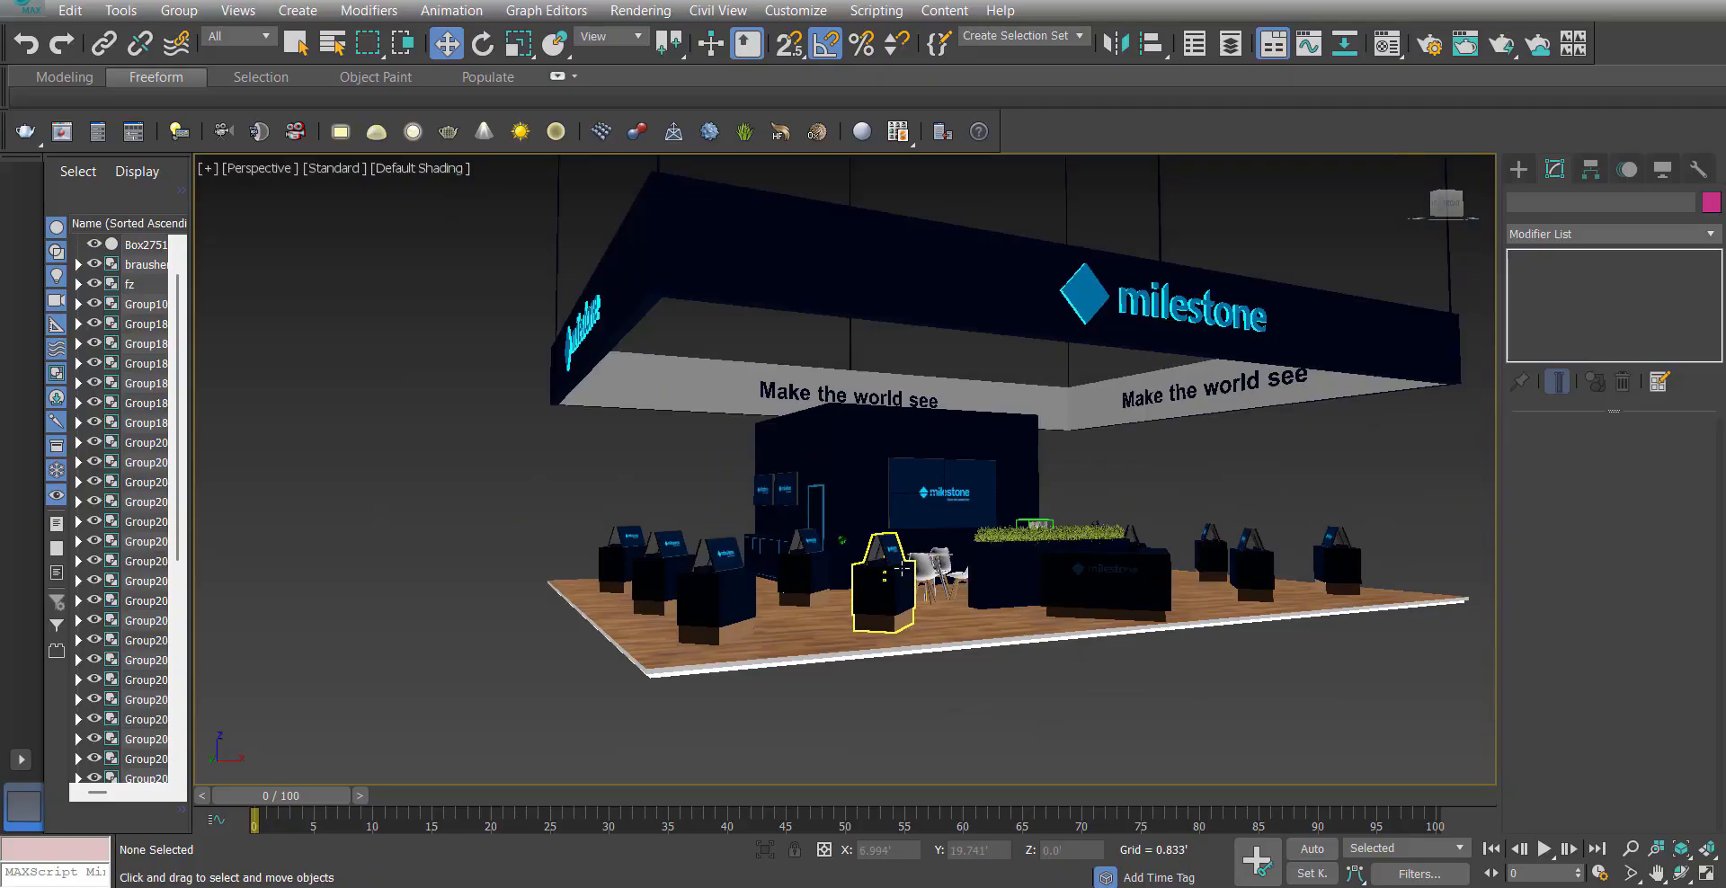
Examine the exhibition booth's exterior, hanging banner and display kiosks from several angles.
{"action": "middle_click_drag", "start_coordinate": [989, 543], "coordinate": [1088, 457], "text": "alt"}
{"action": "scroll", "coordinate": [876, 591], "scroll_direction": "up", "scroll_amount": 4}
{"action": "scroll", "coordinate": [1008, 571], "scroll_direction": "up", "scroll_amount": 6}
{"action": "scroll", "coordinate": [841, 413], "scroll_direction": "down", "scroll_amount": 6}
{"action": "scroll", "coordinate": [987, 482], "scroll_direction": "up", "scroll_amount": 4}
{"action": "scroll", "coordinate": [987, 481], "scroll_direction": "down", "scroll_amount": 2}
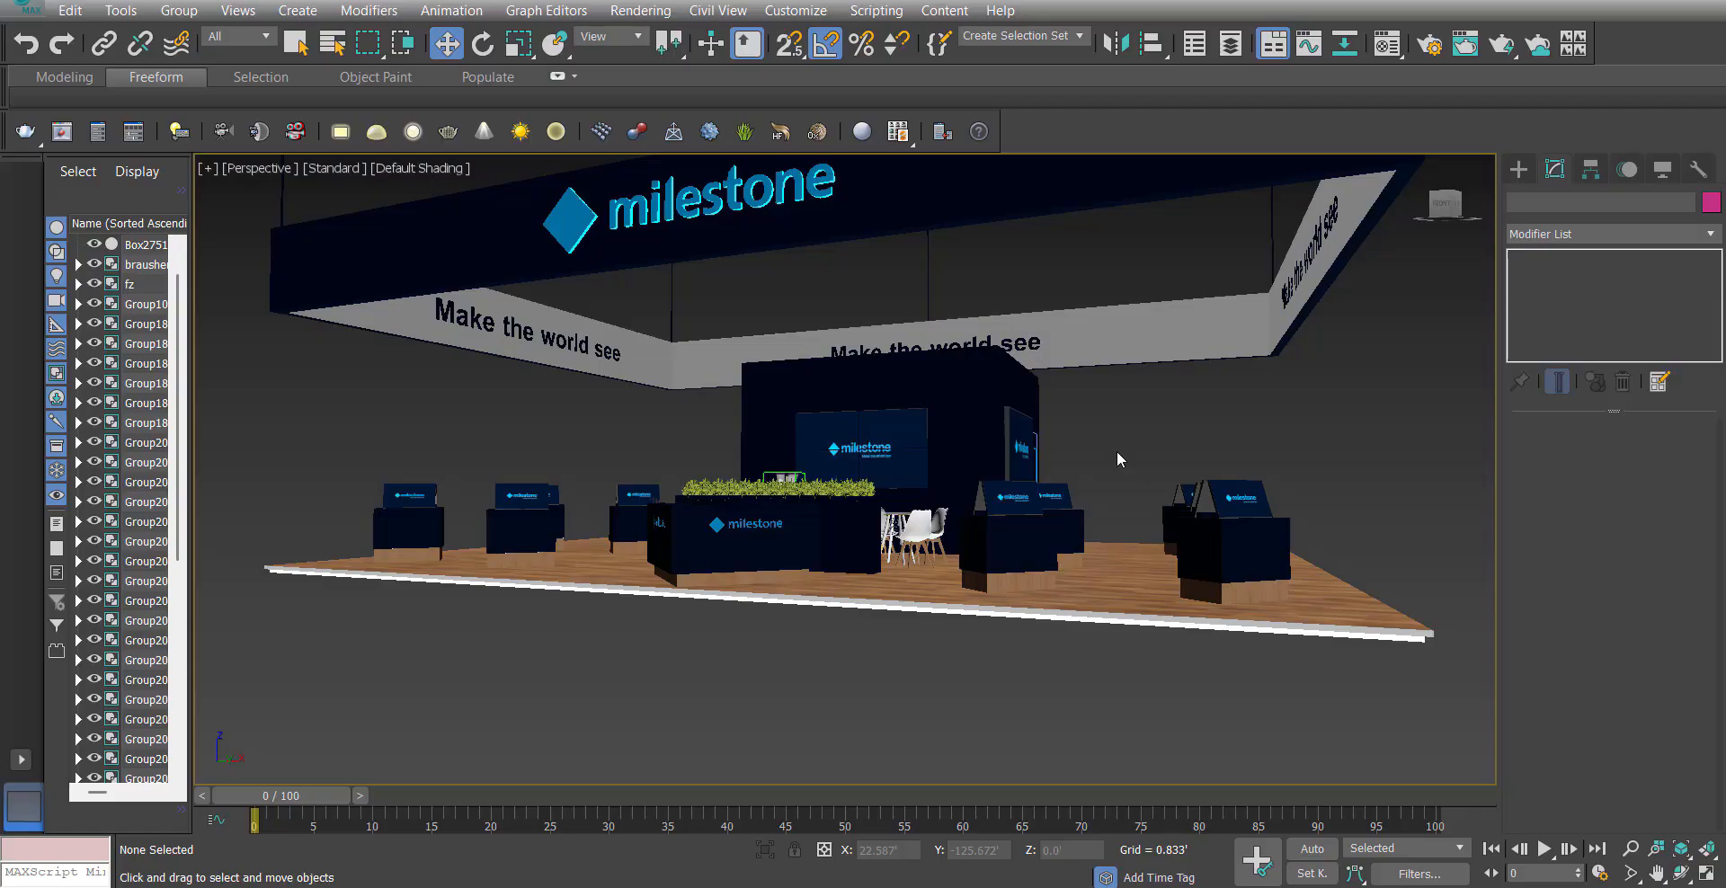
{"action": "scroll", "coordinate": [1205, 550], "scroll_direction": "down", "scroll_amount": 5}
{"action": "middle_click_drag", "start_coordinate": [1157, 455], "coordinate": [1148, 515], "text": "alt"}
{"action": "scroll", "coordinate": [1148, 515], "scroll_direction": "up", "scroll_amount": 8}
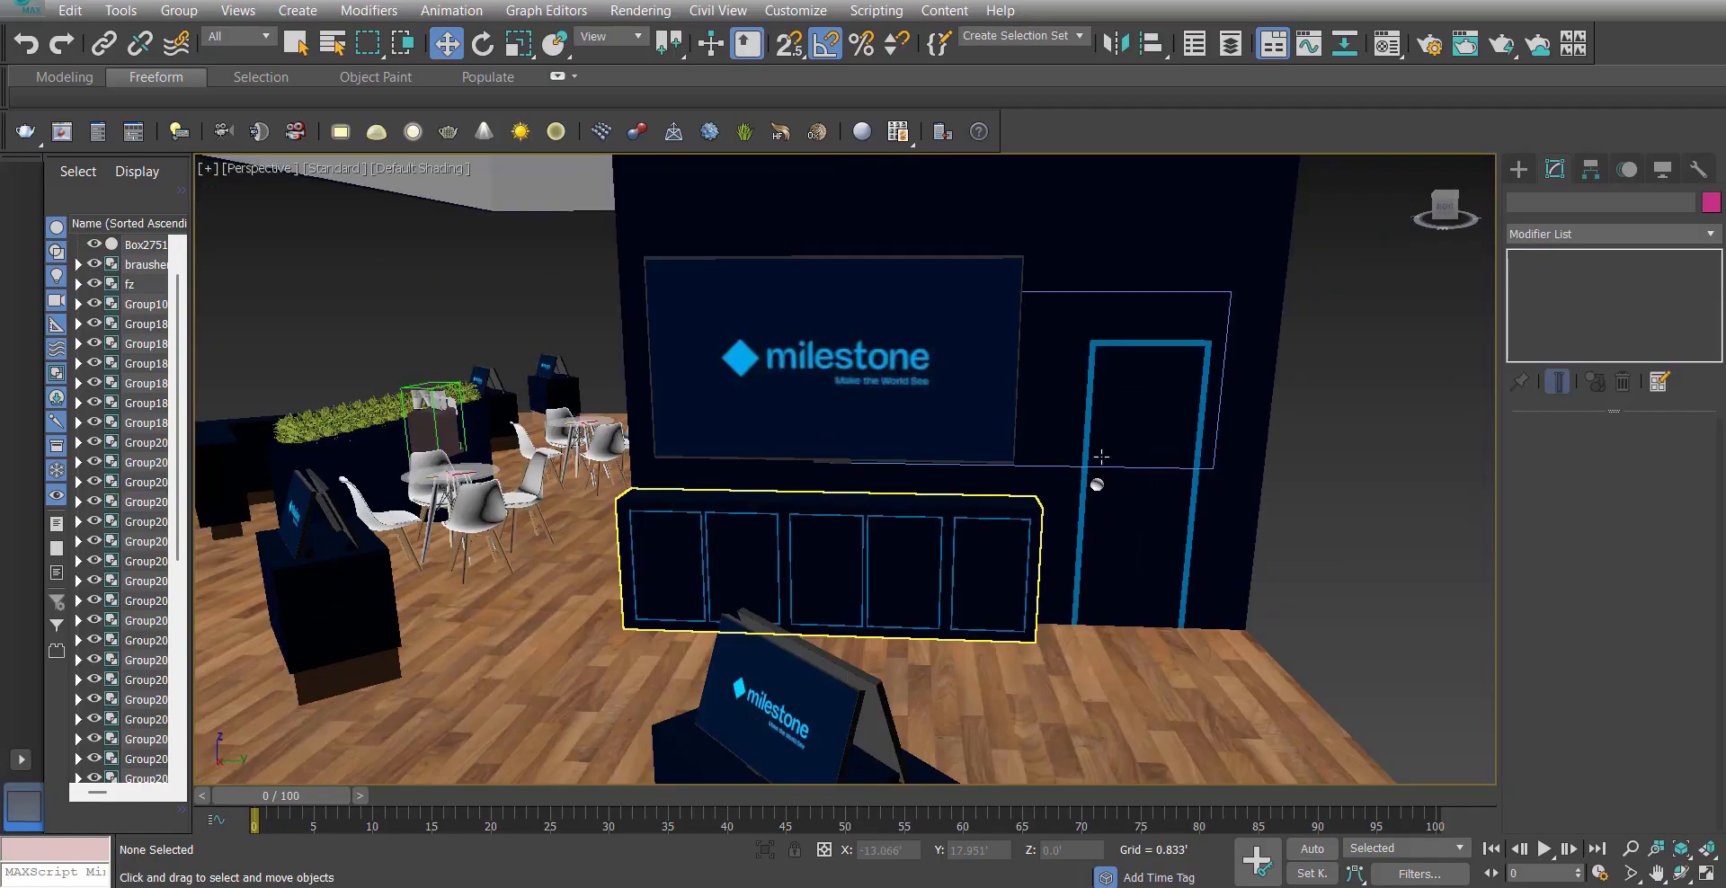
Inspect the booth's central room wall with the storage cabinets, screens and door, both close up and from a distance.
{"action": "left_click", "coordinate": [1102, 457]}
{"action": "scroll", "coordinate": [1102, 457], "scroll_direction": "down", "scroll_amount": 6}
{"action": "middle_click_drag", "start_coordinate": [1102, 457], "coordinate": [1164, 688], "text": "alt"}
{"action": "scroll", "coordinate": [1139, 489], "scroll_direction": "down", "scroll_amount": 3}
{"action": "left_click", "coordinate": [1218, 384]}
{"action": "scroll", "coordinate": [702, 510], "scroll_direction": "up", "scroll_amount": 3}
{"action": "scroll", "coordinate": [702, 511], "scroll_direction": "down", "scroll_amount": 5}
{"action": "scroll", "coordinate": [935, 477], "scroll_direction": "up", "scroll_amount": 5}
{"action": "scroll", "coordinate": [935, 477], "scroll_direction": "down", "scroll_amount": 2}
{"action": "scroll", "coordinate": [935, 477], "scroll_direction": "down", "scroll_amount": 3}
{"action": "scroll", "coordinate": [783, 483], "scroll_direction": "up", "scroll_amount": 5}
{"action": "scroll", "coordinate": [784, 483], "scroll_direction": "down", "scroll_amount": 5}
{"action": "scroll", "coordinate": [1029, 663], "scroll_direction": "up", "scroll_amount": 4}
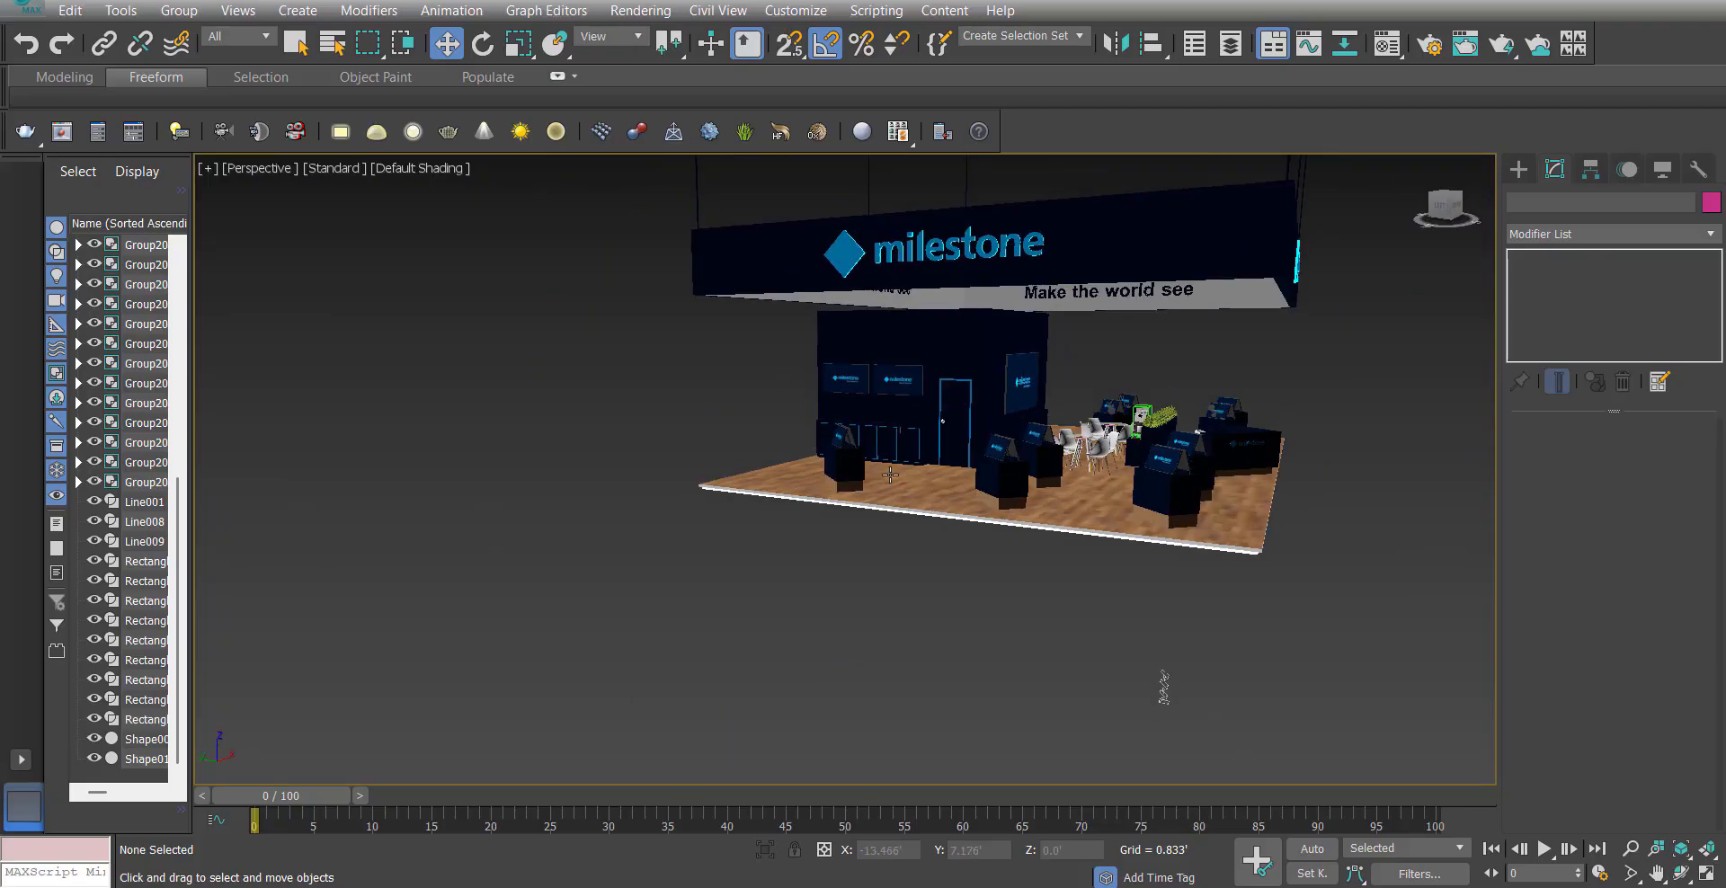
Inspect the booth layout from above, including the kiosks and the meeting room inside the central block.
{"action": "scroll", "coordinate": [890, 475], "scroll_direction": "up", "scroll_amount": 2}
{"action": "middle_click_drag", "start_coordinate": [890, 475], "coordinate": [701, 530], "text": "alt"}
{"action": "scroll", "coordinate": [804, 438], "scroll_direction": "up", "scroll_amount": 2}
{"action": "scroll", "coordinate": [804, 438], "scroll_direction": "down", "scroll_amount": 4}
{"action": "scroll", "coordinate": [611, 513], "scroll_direction": "up", "scroll_amount": 3}
{"action": "scroll", "coordinate": [755, 549], "scroll_direction": "up", "scroll_amount": 5}
{"action": "key", "text": "shift+z"}
{"action": "key", "text": "shift+z"}
{"action": "key", "text": "shift+z"}
{"action": "key", "text": "shift+z"}
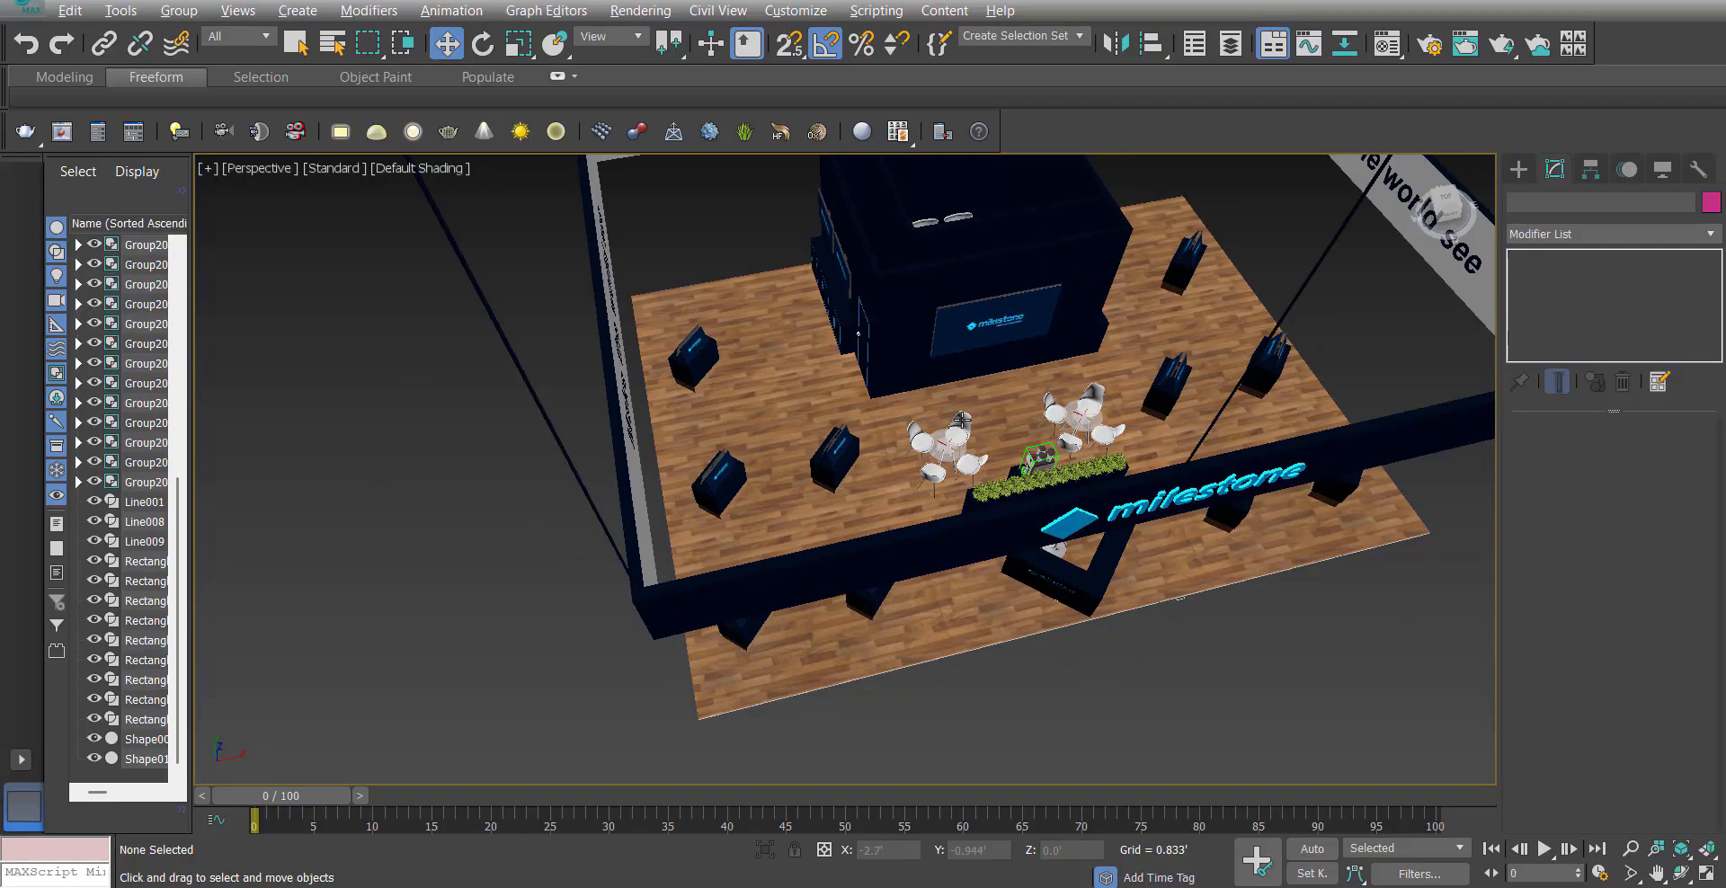
{"action": "middle_click_drag", "start_coordinate": [961, 419], "coordinate": [920, 396], "text": "alt"}
{"action": "middle_click_drag", "start_coordinate": [1167, 333], "coordinate": [736, 473]}
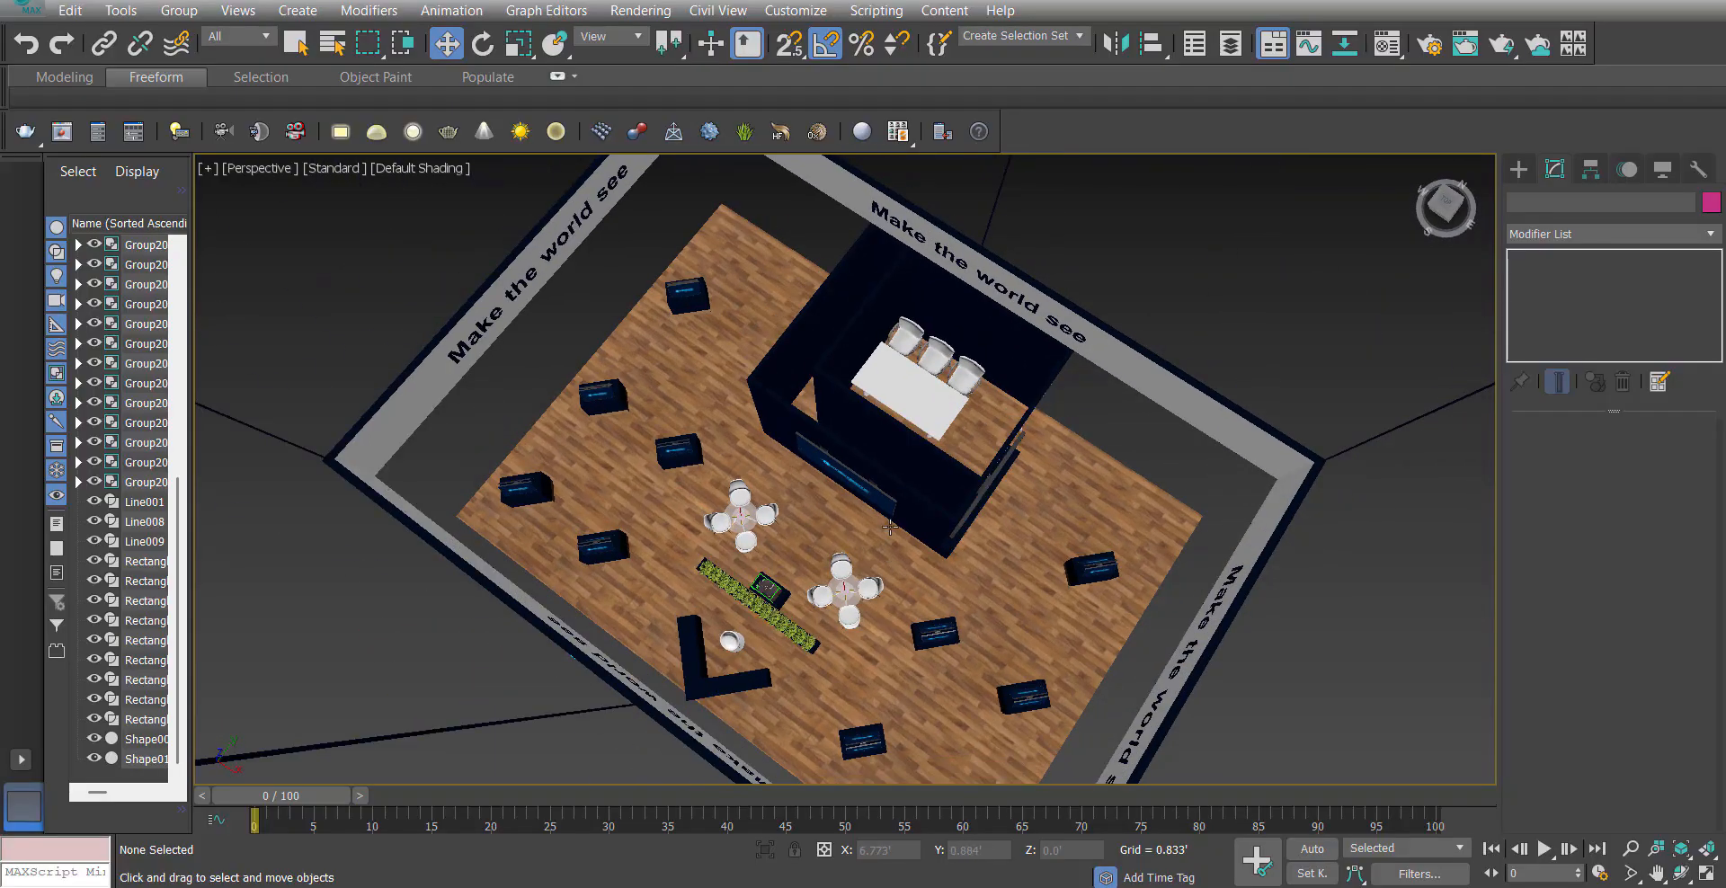
Inspect the lounge tables, planter divider and V-shaped reception counter in front of the central room.
{"action": "scroll", "coordinate": [778, 600], "scroll_direction": "up", "scroll_amount": 6}
{"action": "scroll", "coordinate": [778, 600], "scroll_direction": "down", "scroll_amount": 2}
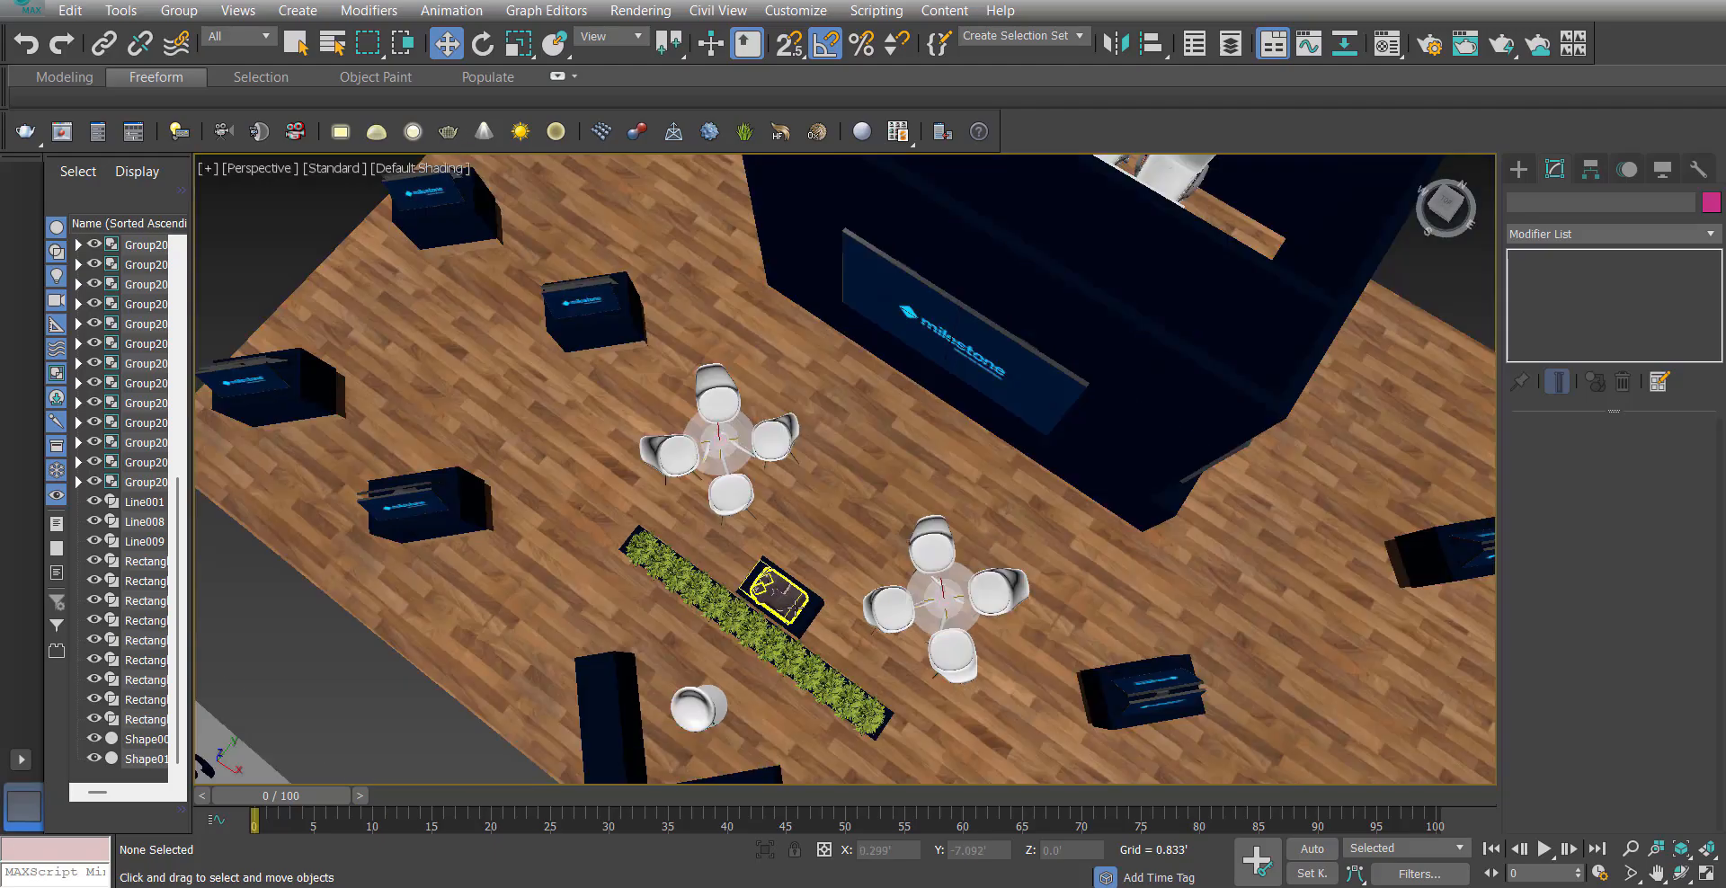
{"action": "middle_click_drag", "start_coordinate": [778, 600], "coordinate": [910, 504], "text": "alt"}
{"action": "scroll", "coordinate": [913, 576], "scroll_direction": "down", "scroll_amount": 4}
{"action": "middle_click_drag", "start_coordinate": [913, 576], "coordinate": [917, 544], "text": "alt"}
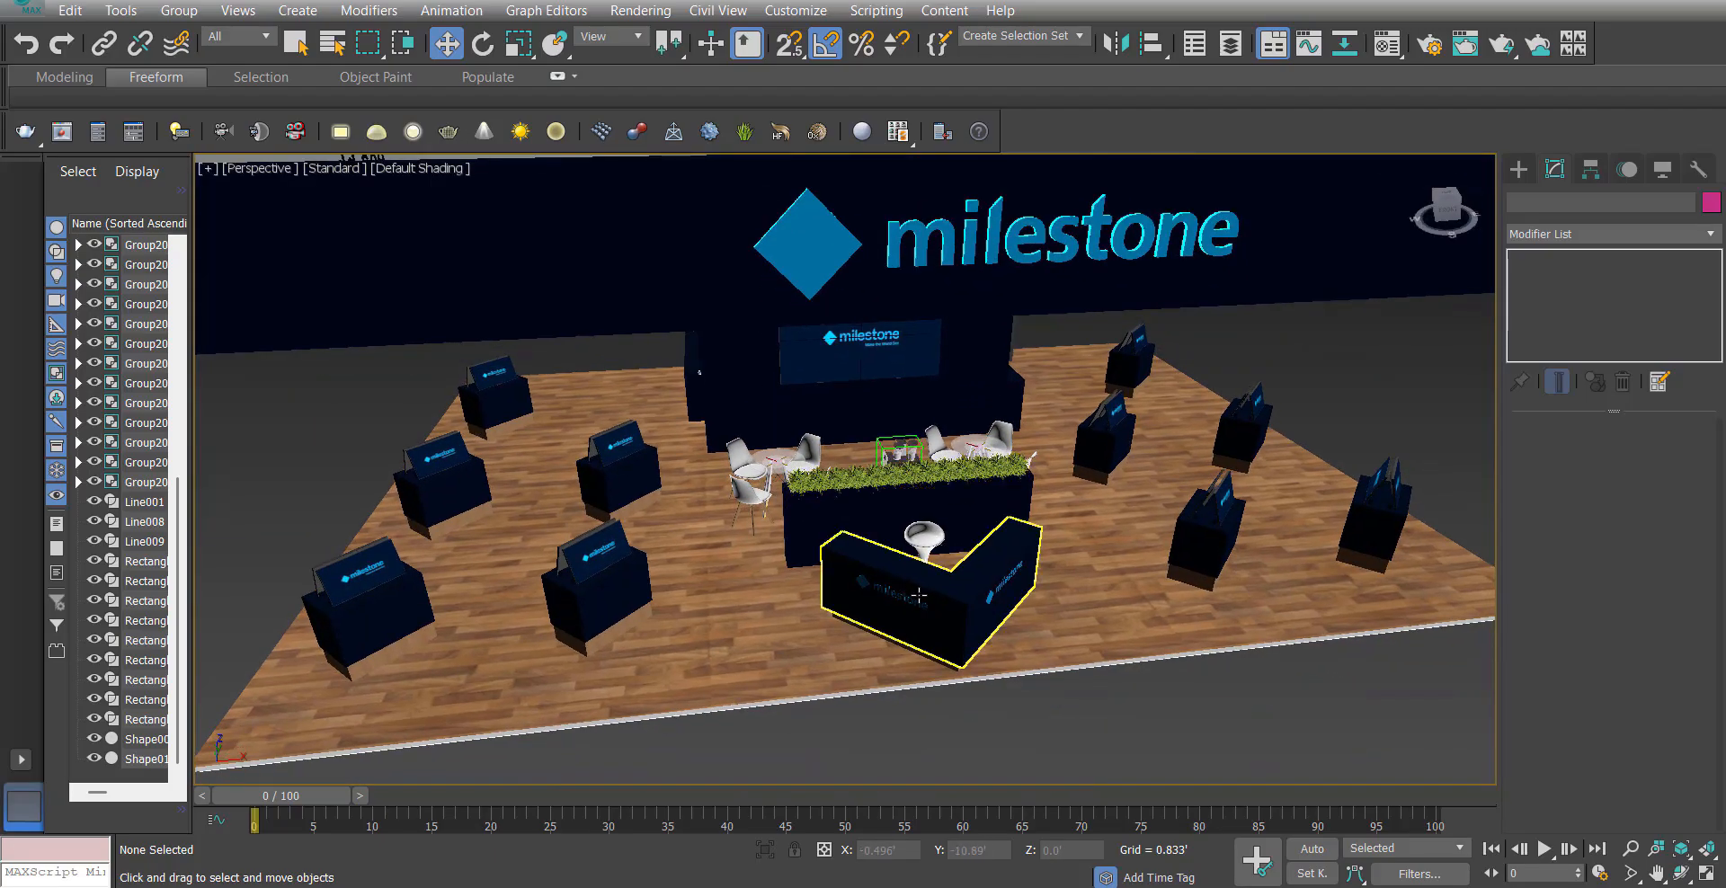
{"action": "left_click", "coordinate": [922, 597]}
{"action": "scroll", "coordinate": [922, 597], "scroll_direction": "down", "scroll_amount": 4}
{"action": "middle_click_drag", "start_coordinate": [940, 615], "coordinate": [1070, 553], "text": "alt"}
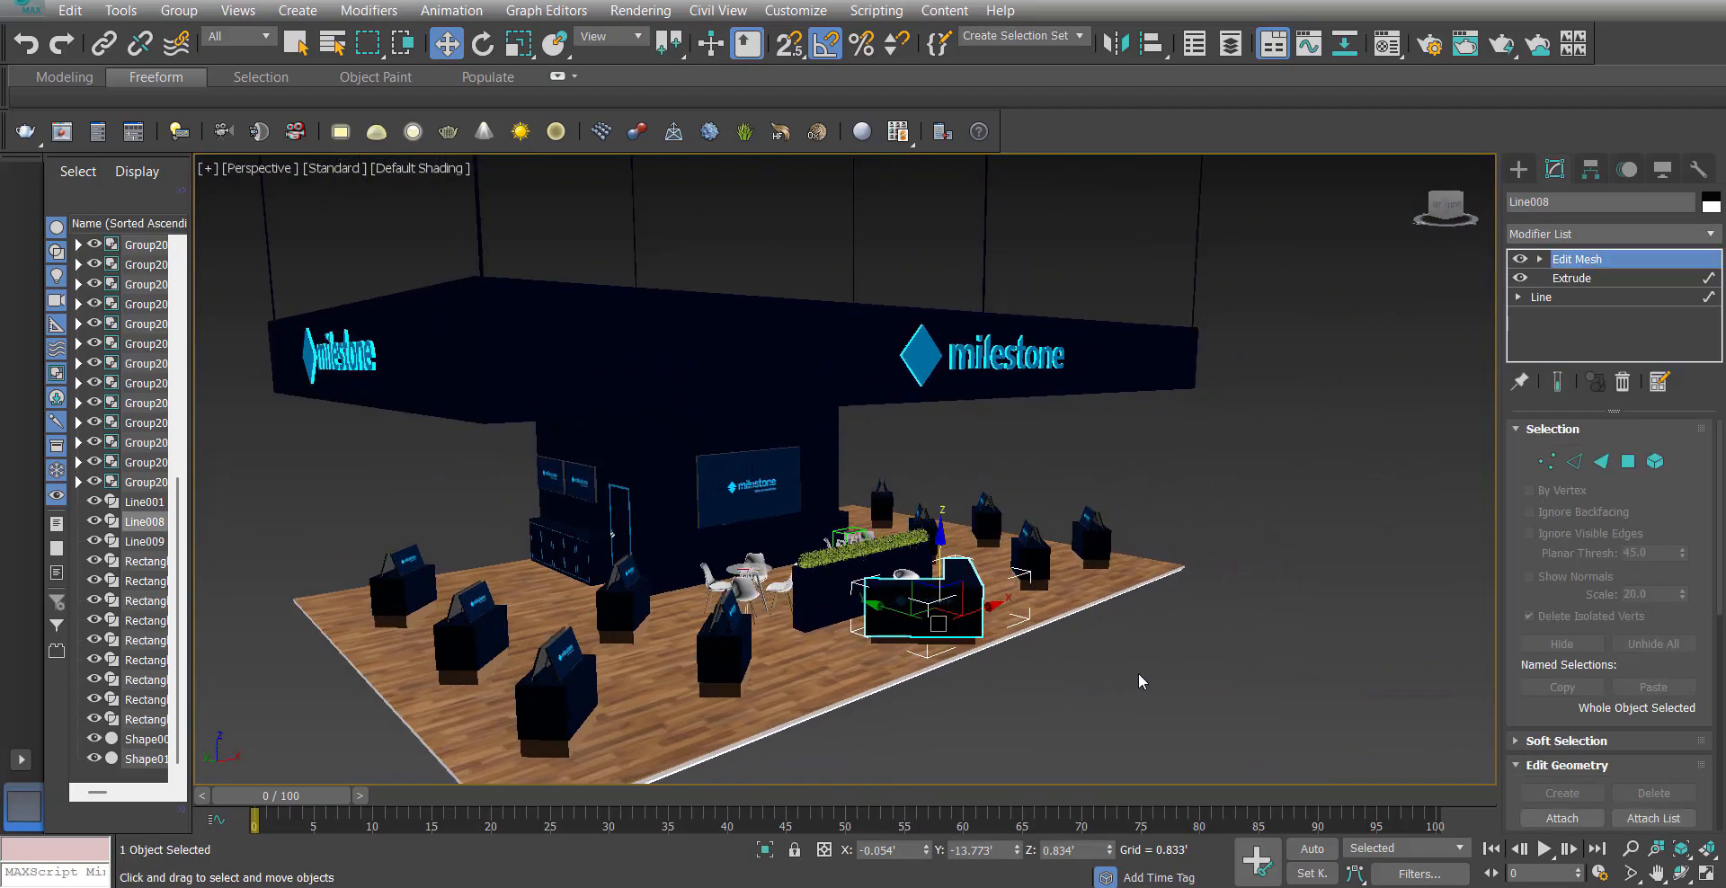
{"action": "left_click", "coordinate": [1138, 672]}
Frame the whole booth from its front corner, create a physical camera from that view and show safe frames.
{"action": "middle_click_drag", "start_coordinate": [633, 513], "coordinate": [894, 526], "text": "alt"}
{"action": "scroll", "coordinate": [797, 496], "scroll_direction": "down", "scroll_amount": 5}
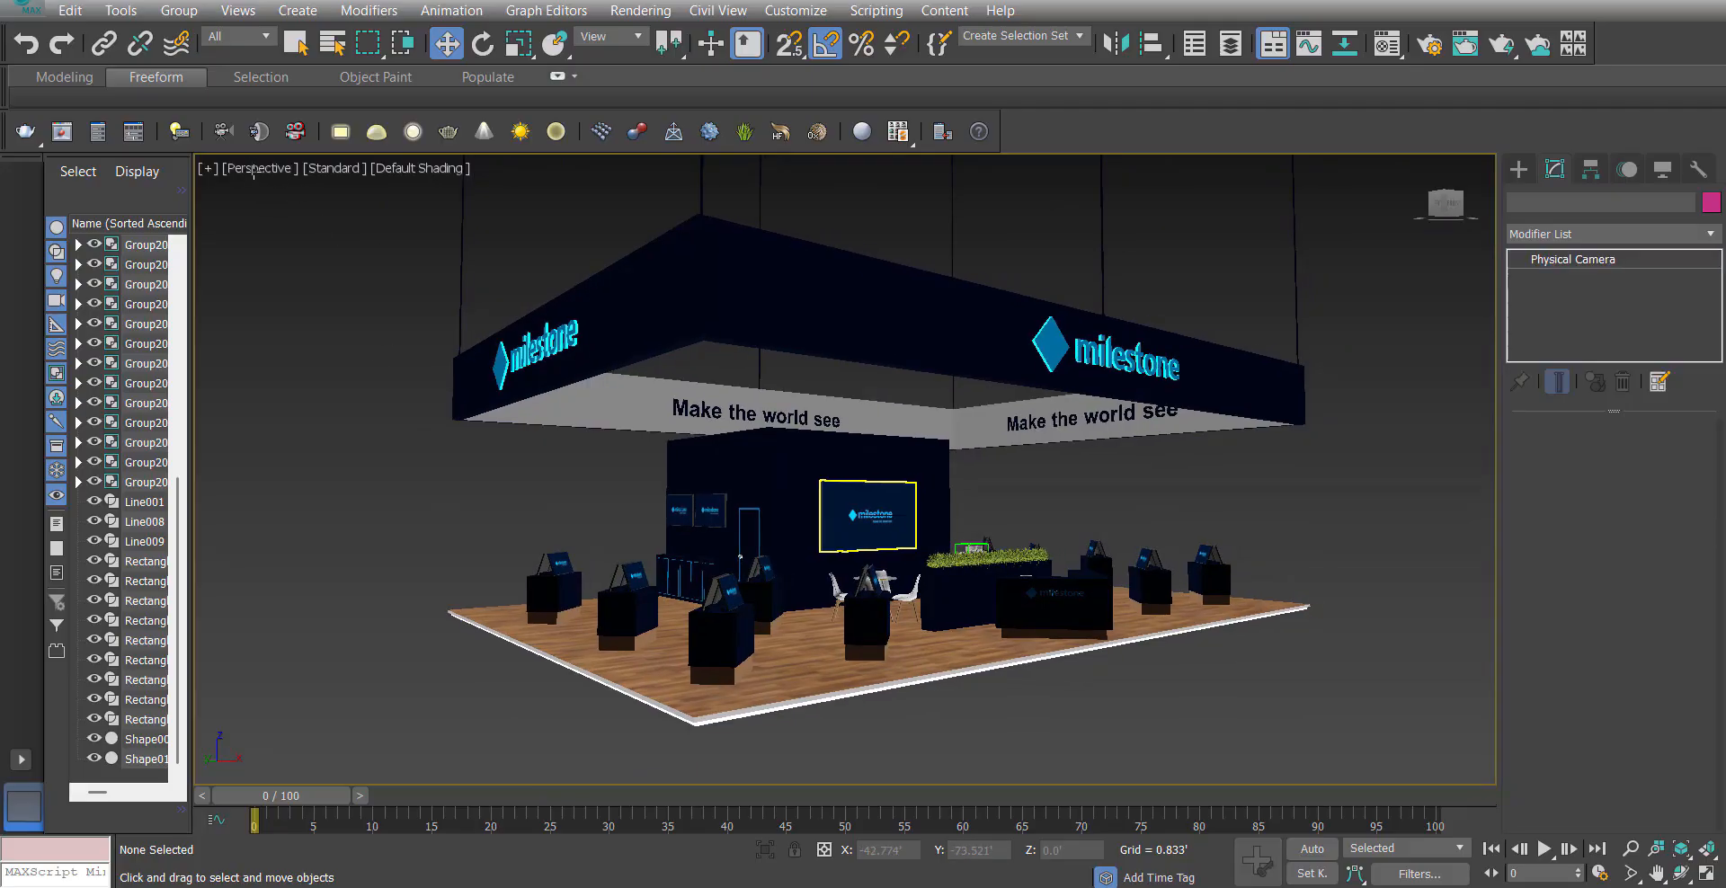
{"action": "key", "text": "ctrl+c"}
{"action": "left_click", "coordinate": [332, 280]}
{"action": "key", "text": "shift+f"}
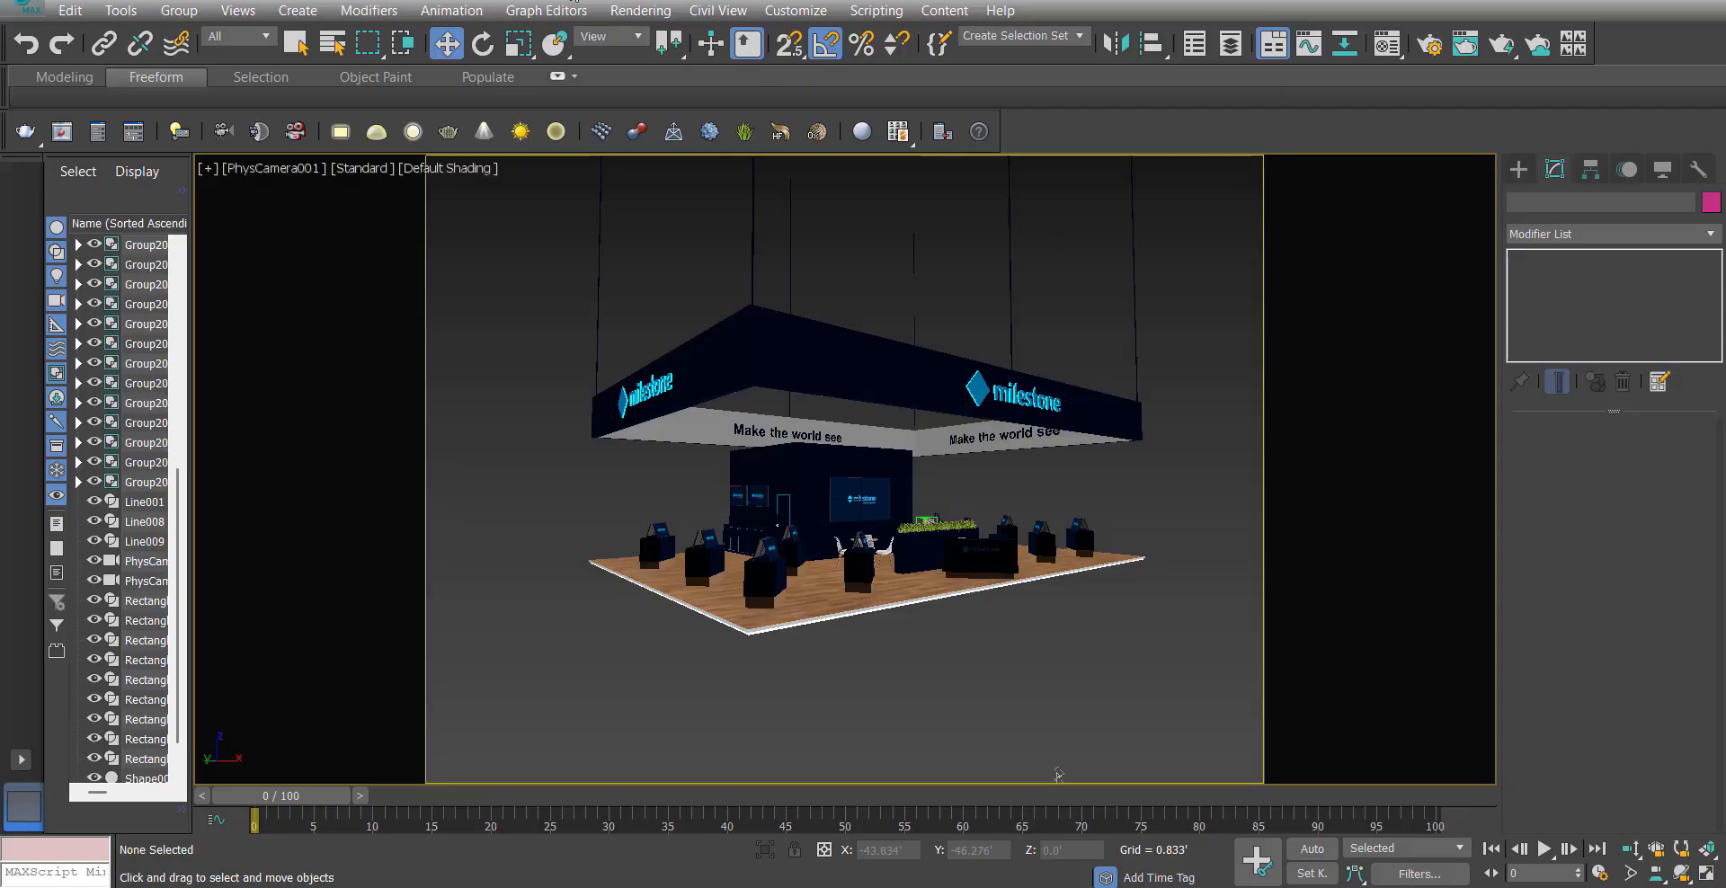
Set the render output size to the HDTV (video) preset at 1920 x 1080.
{"action": "left_click", "coordinate": [640, 11]}
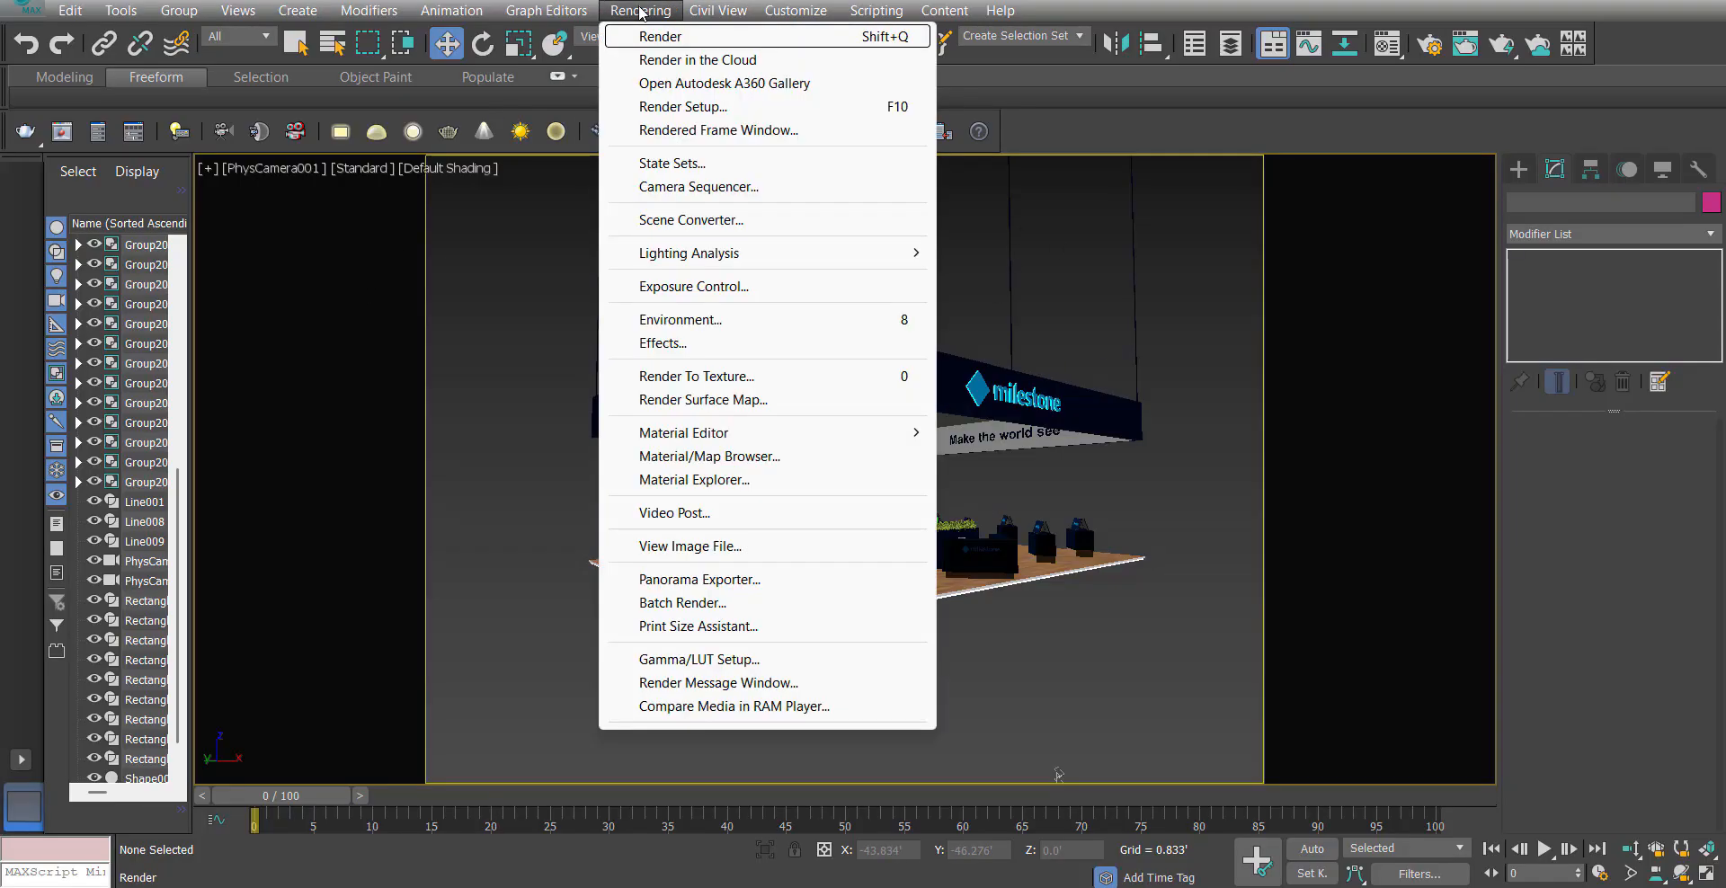
{"action": "left_click", "coordinate": [683, 106]}
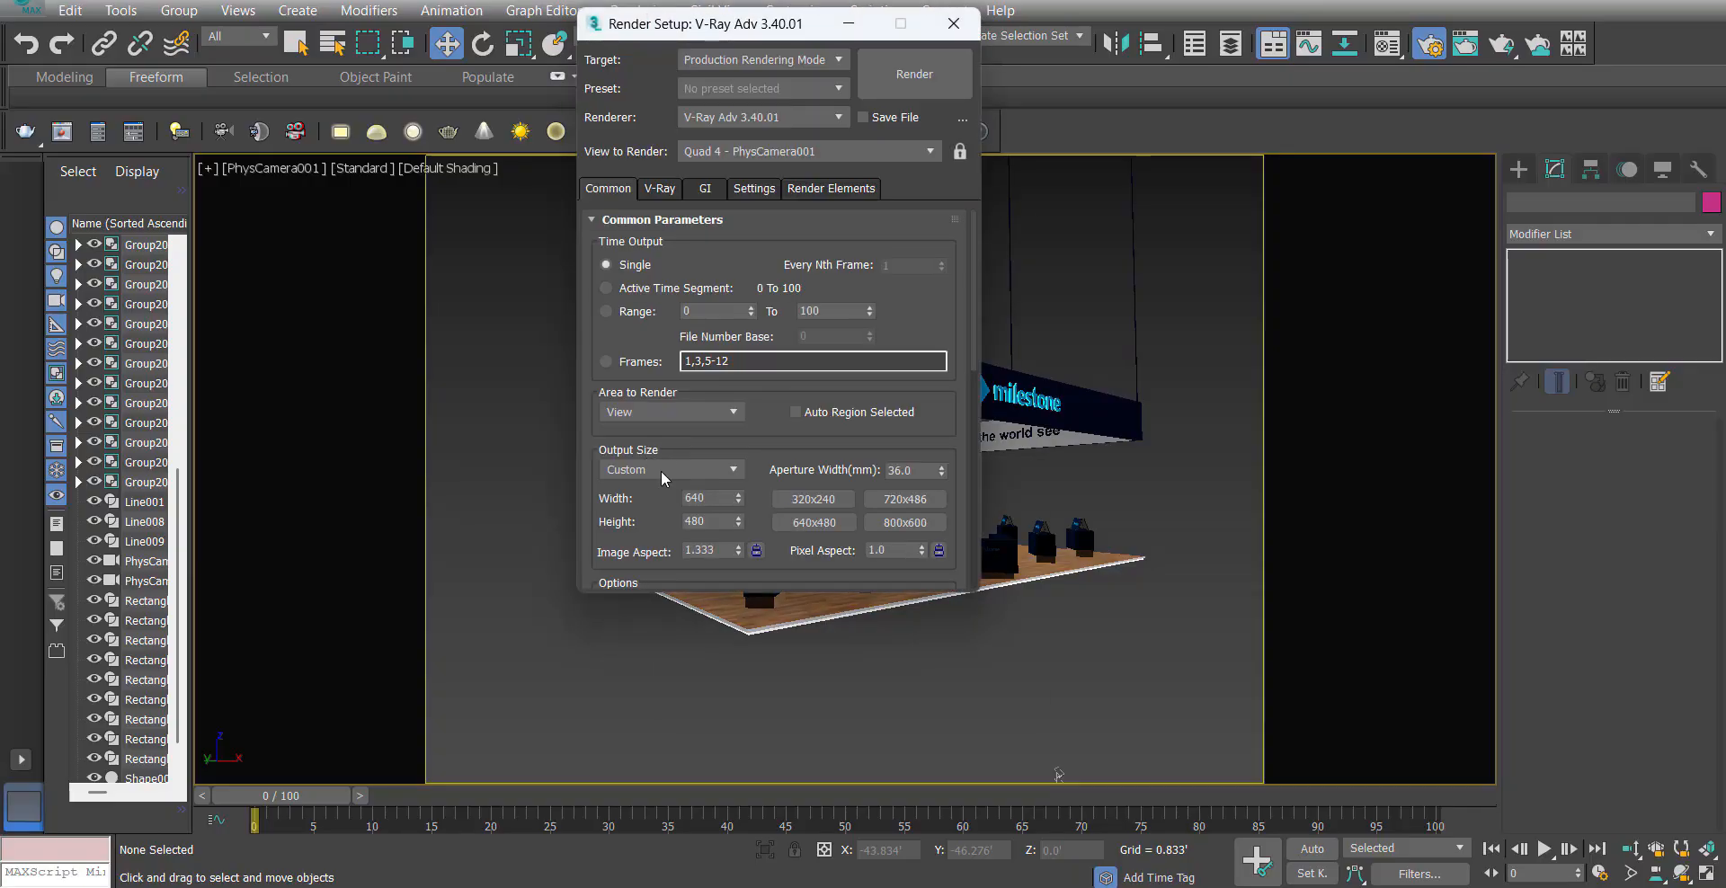
{"action": "left_click", "coordinate": [665, 476]}
{"action": "left_click", "coordinate": [661, 756]}
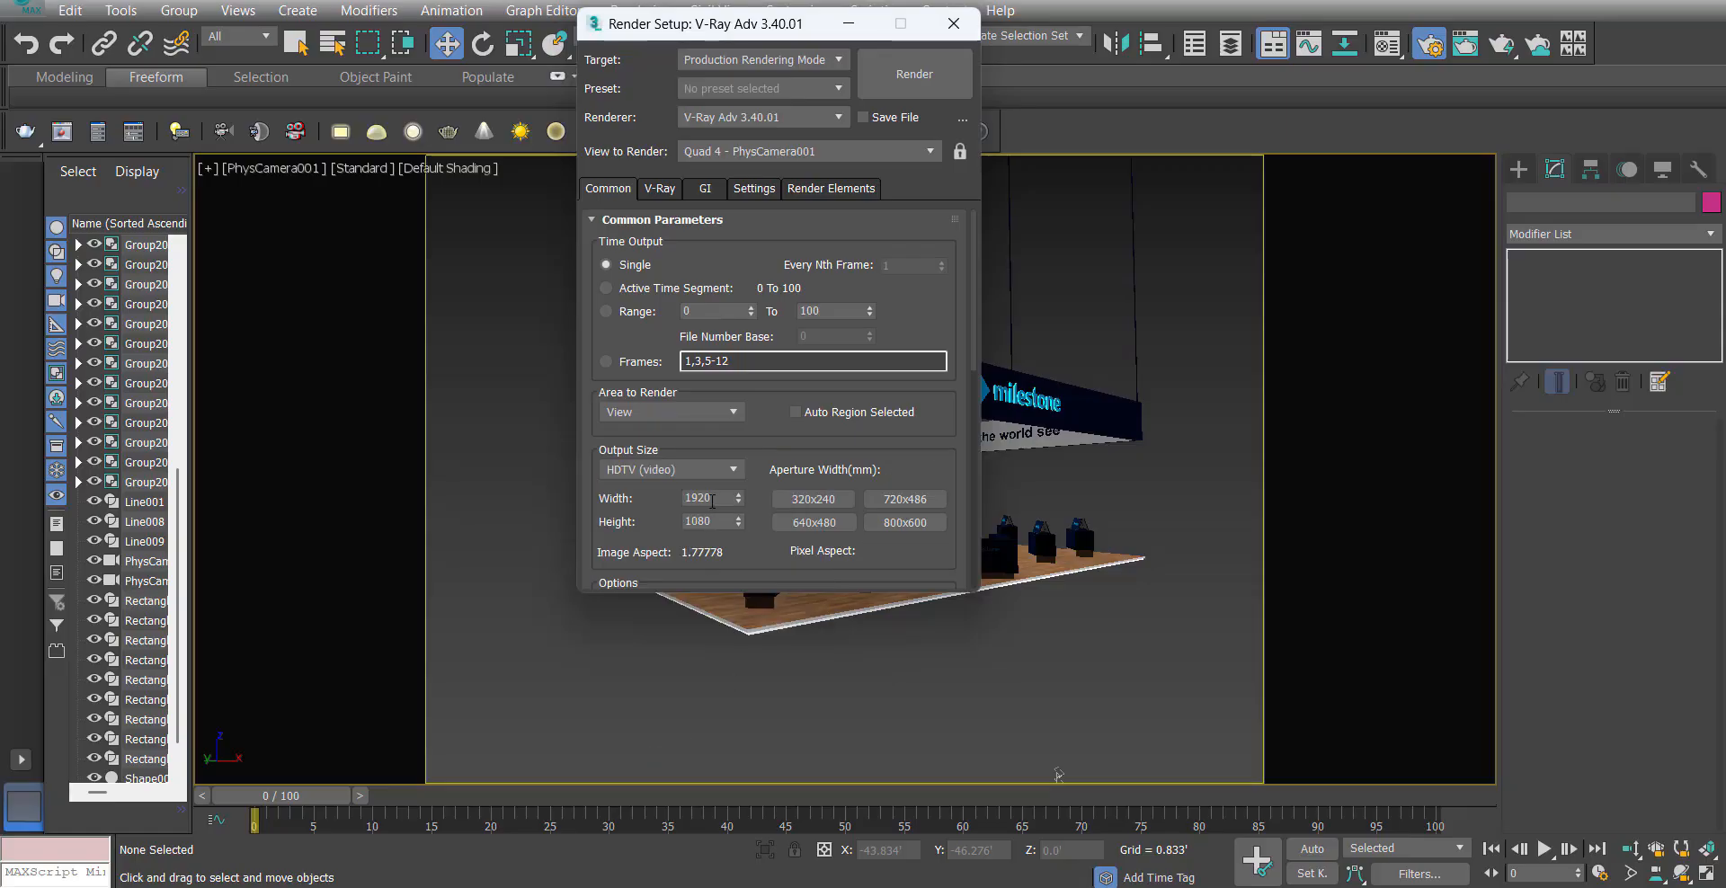
{"action": "left_click", "coordinate": [713, 501]}
{"action": "left_click", "coordinate": [716, 521]}
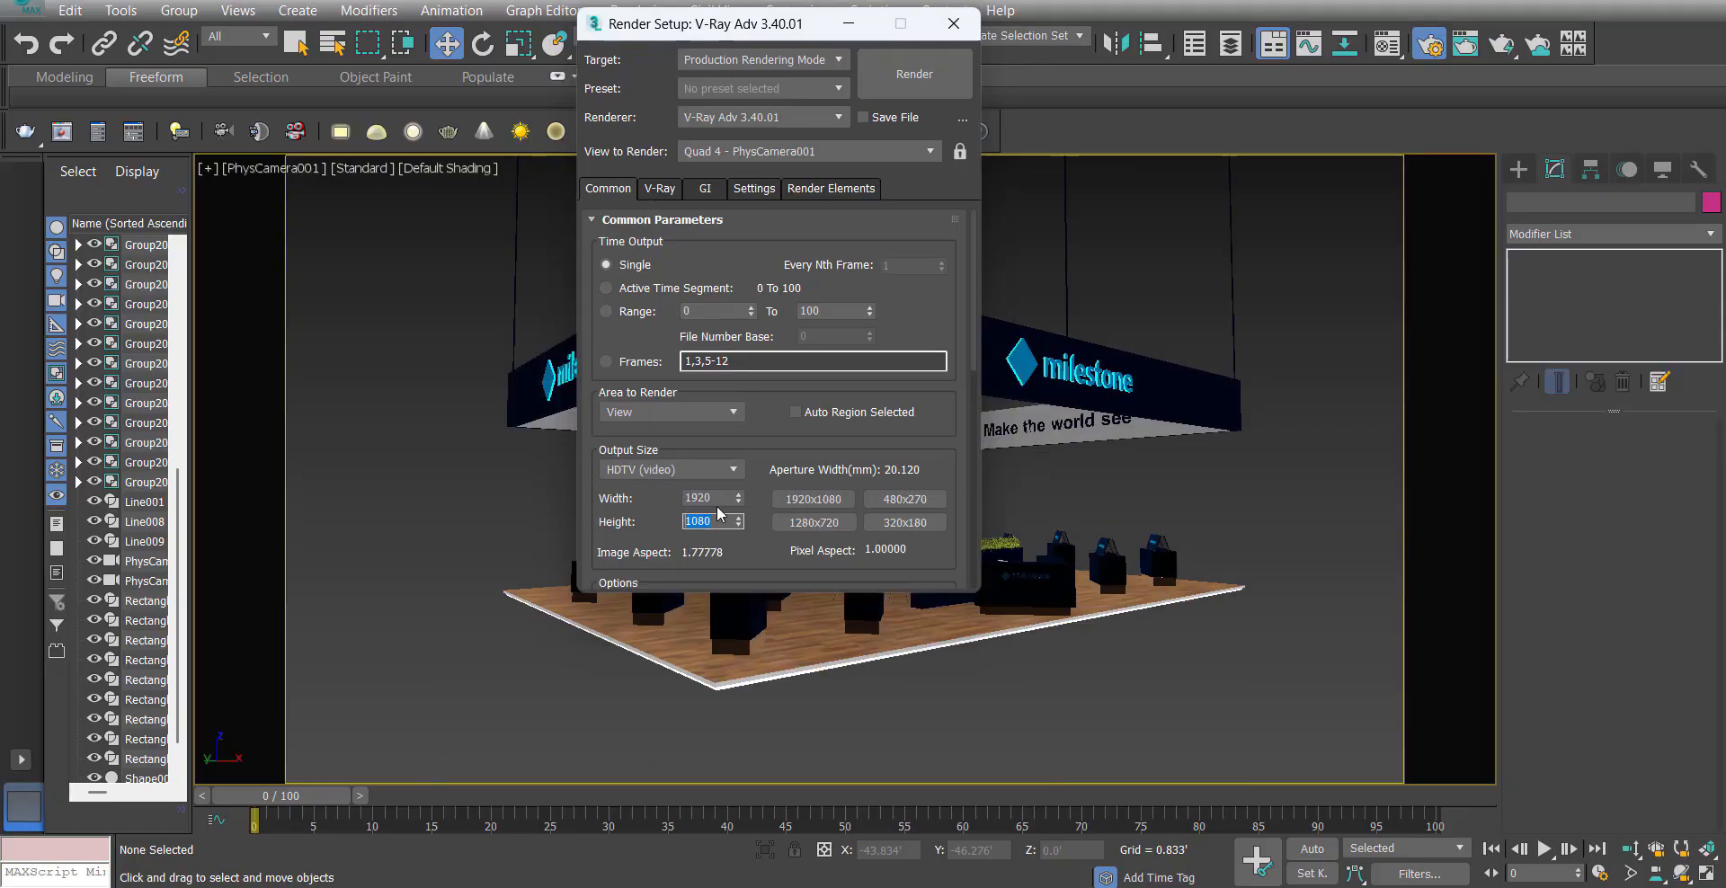
{"action": "key", "text": "shift+Tab"}
Switch the V-Ray image sampler to Bucket with max subdivs of 12.
{"action": "left_click", "coordinate": [677, 188]}
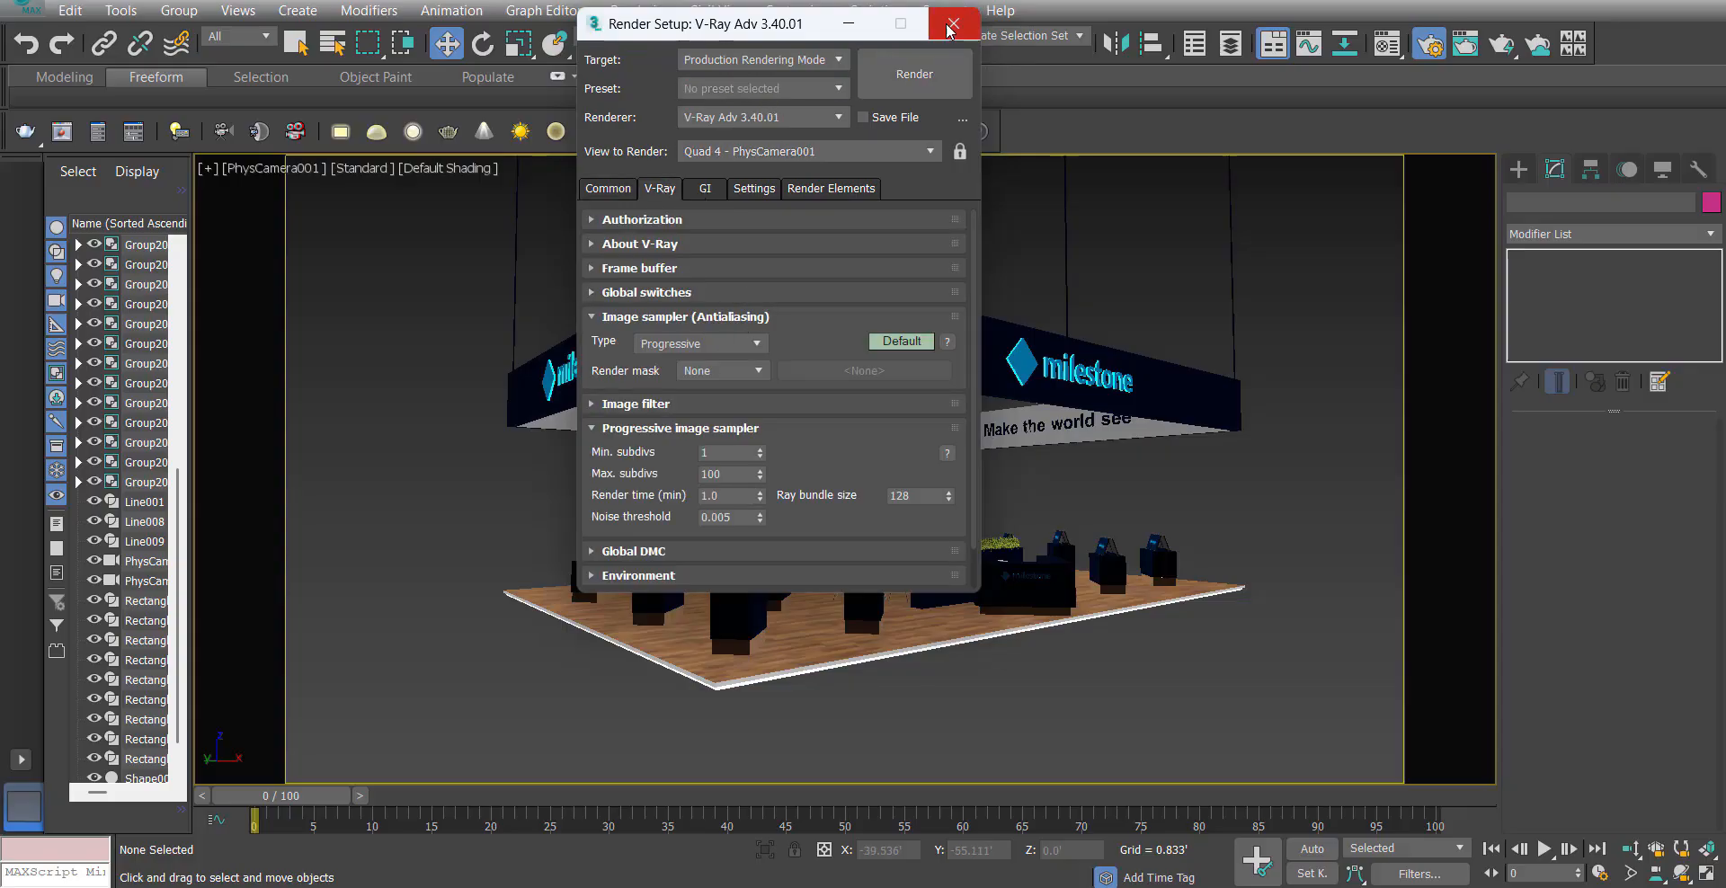
{"action": "left_click", "coordinate": [701, 344]}
{"action": "left_click", "coordinate": [683, 358]}
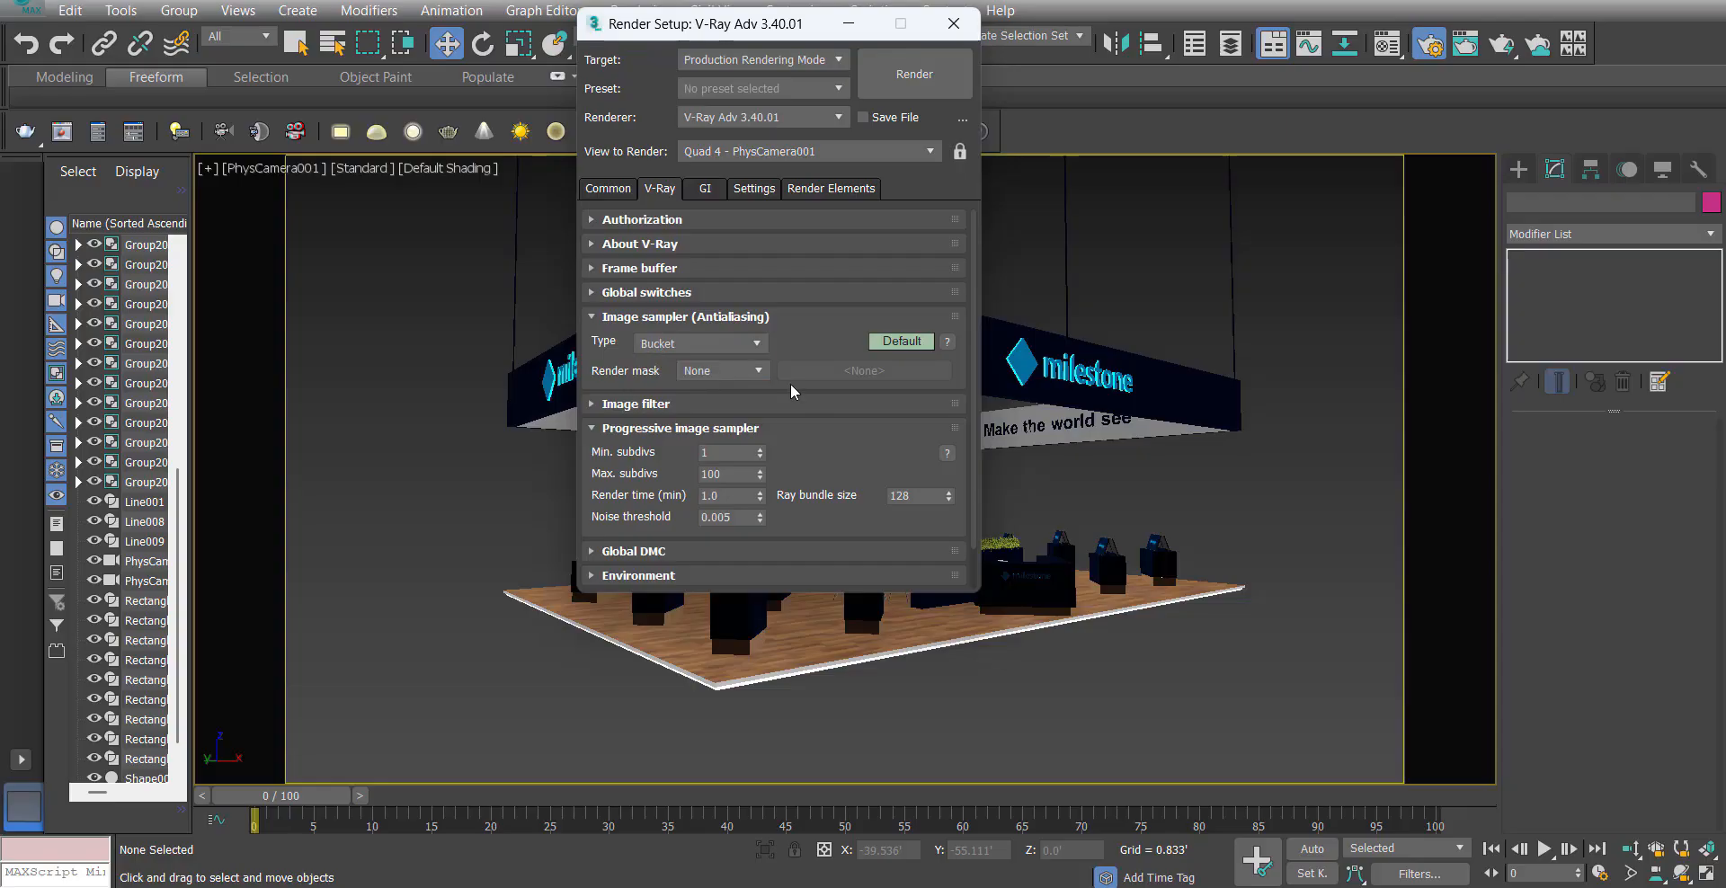
{"action": "double_click", "coordinate": [709, 452]}
{"action": "key", "text": "Tab"}
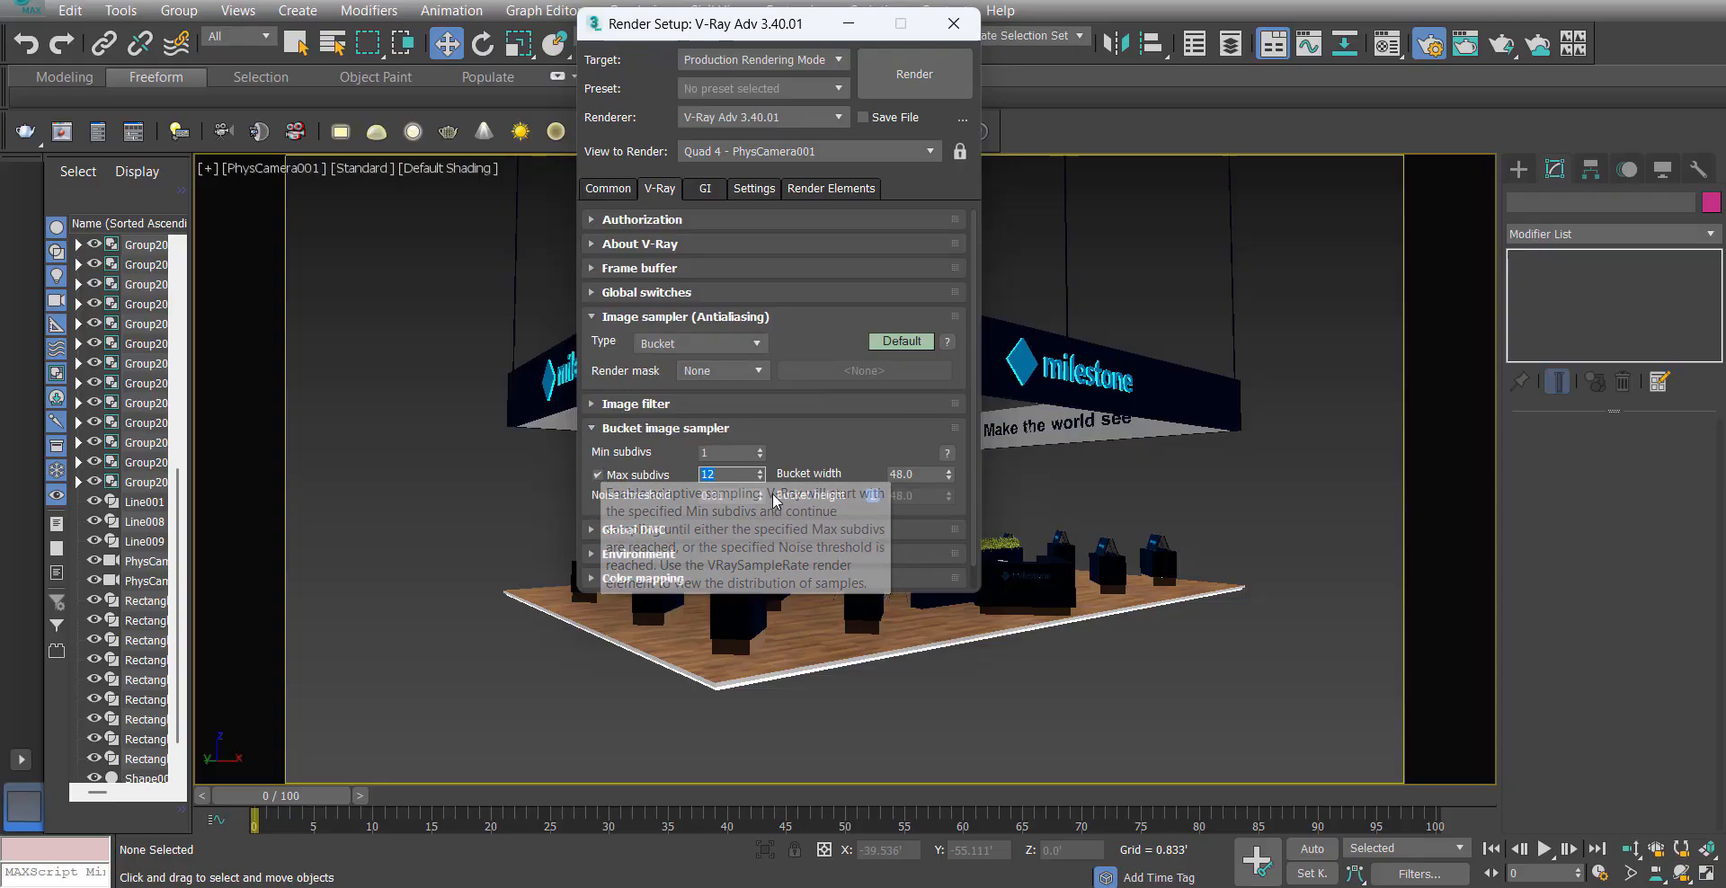
Set the primary global illumination engine to Irradiance map and choose its quality preset.
{"action": "left_click", "coordinate": [704, 189]}
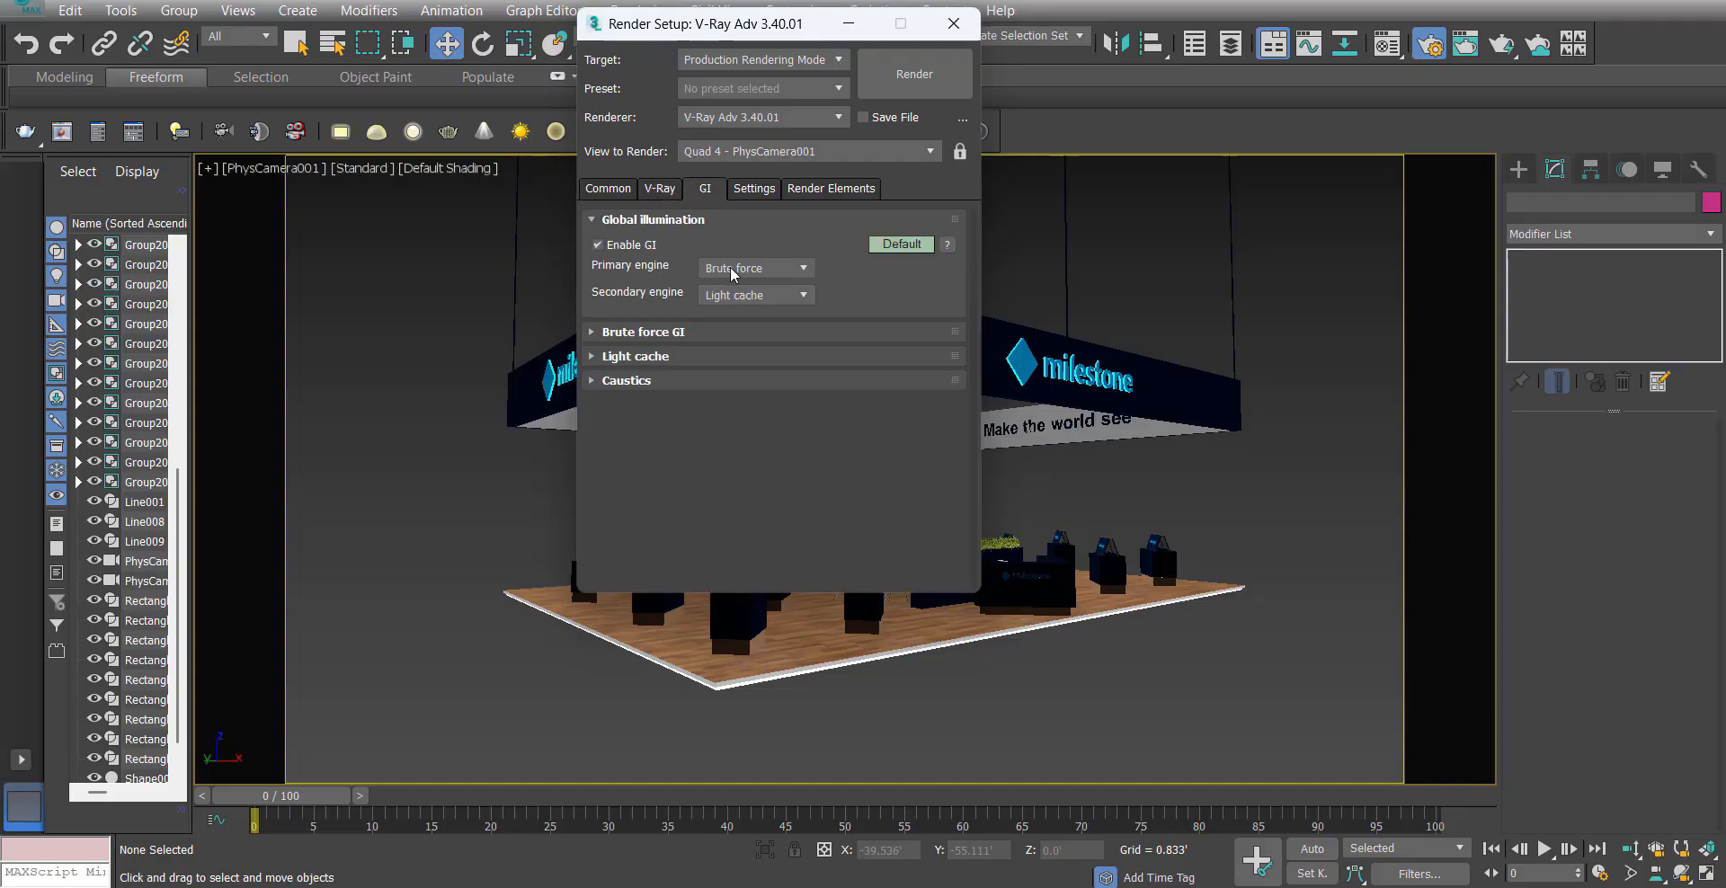
{"action": "left_click", "coordinate": [756, 268]}
{"action": "left_click", "coordinate": [743, 284]}
{"action": "left_click", "coordinate": [748, 332]}
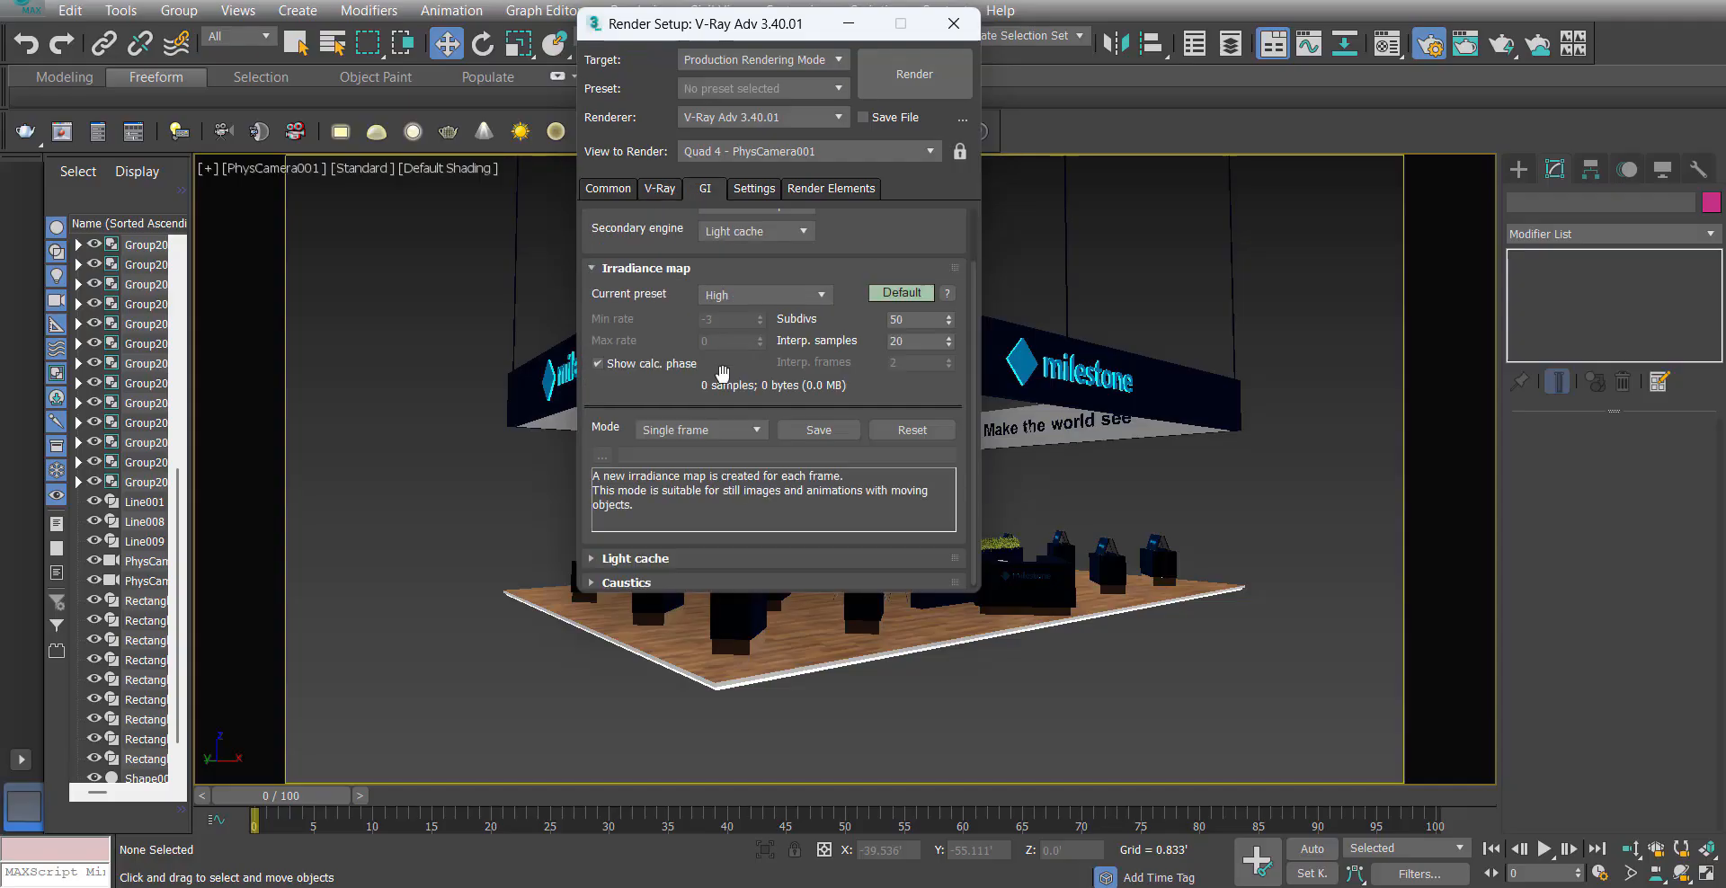
{"action": "left_click", "coordinate": [754, 294]}
{"action": "left_click", "coordinate": [741, 329]}
Add a VRayDenoiser element to the render elements.
{"action": "left_click", "coordinate": [754, 188]}
{"action": "left_click", "coordinate": [831, 188]}
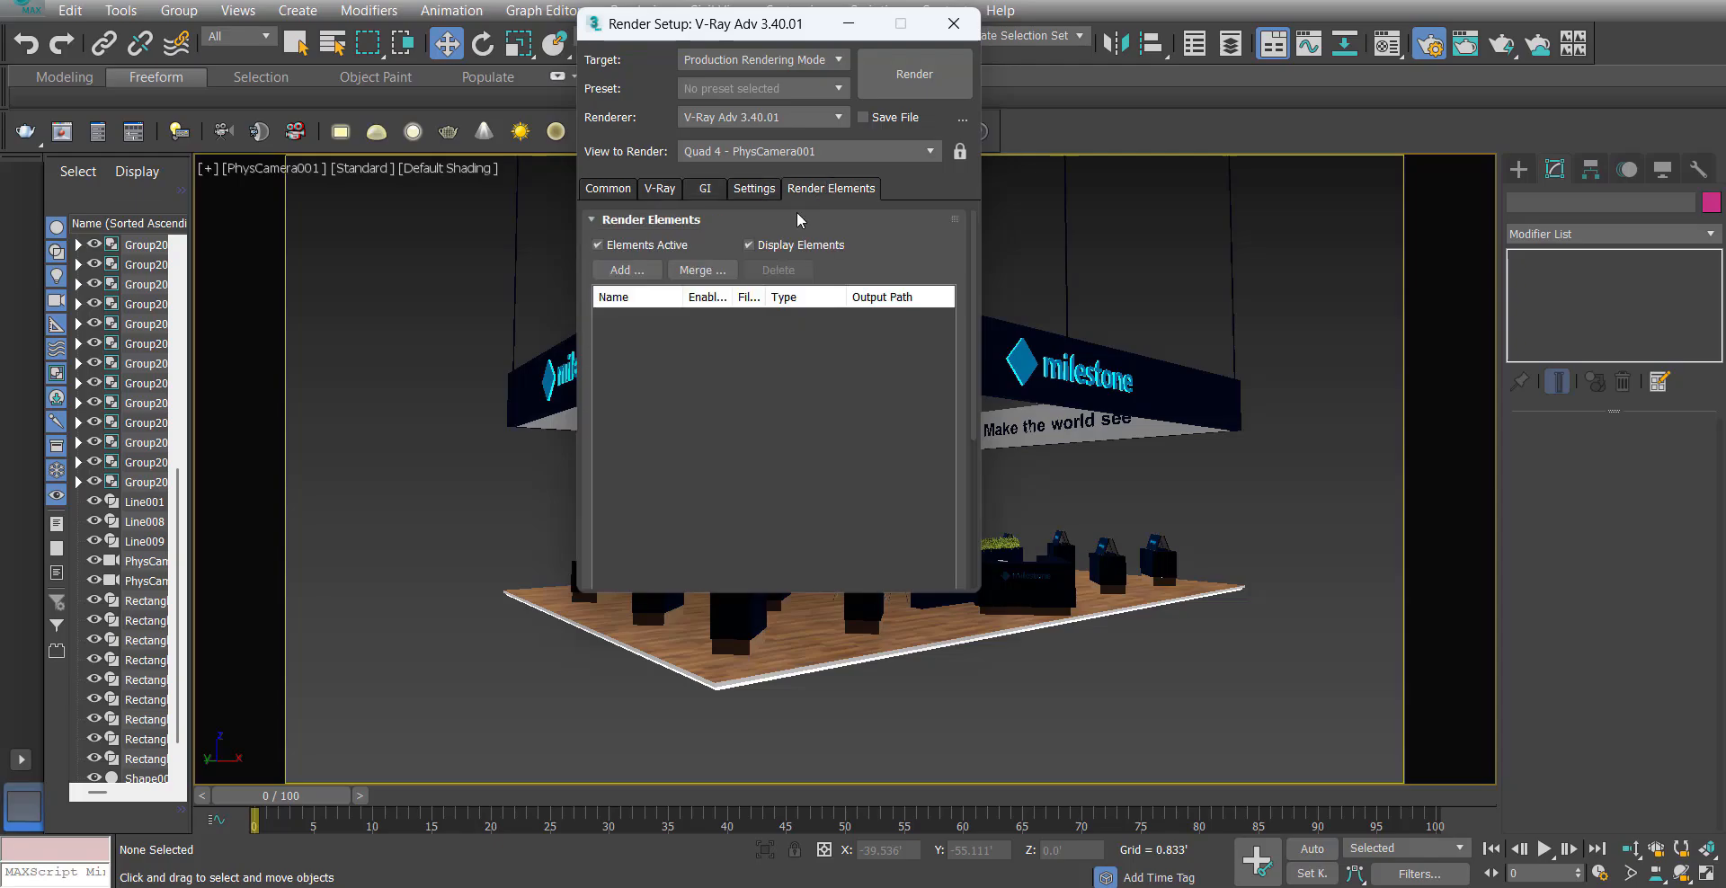
{"action": "left_click", "coordinate": [627, 269]}
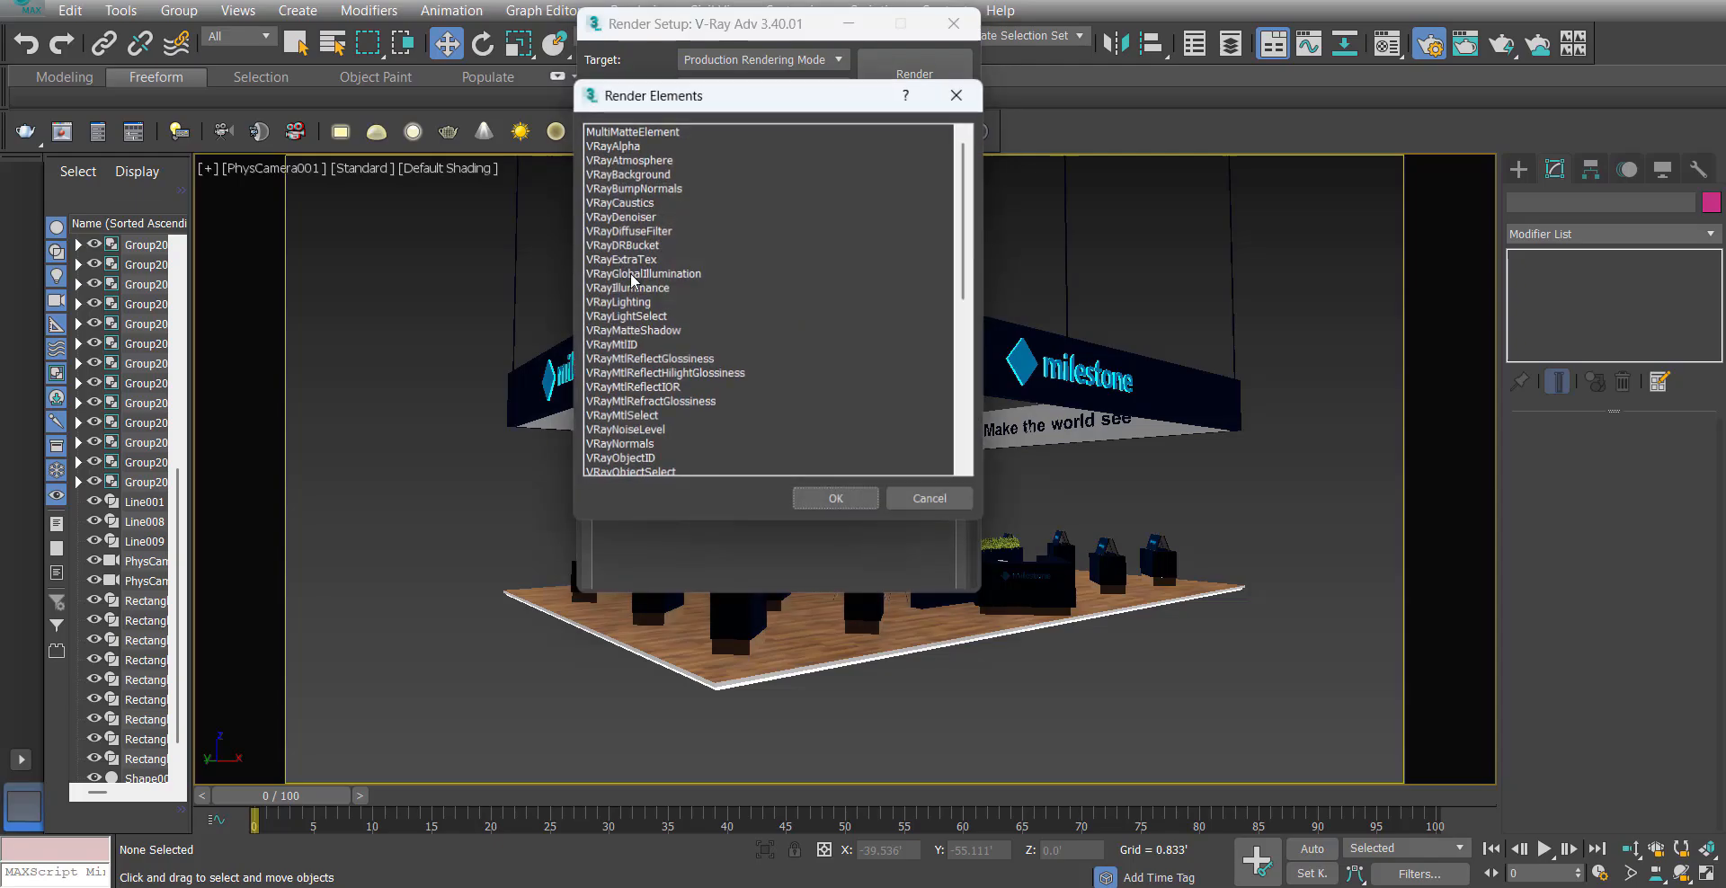
{"action": "left_click", "coordinate": [645, 217]}
{"action": "double_click", "coordinate": [645, 217]}
{"action": "scroll", "coordinate": [726, 396], "scroll_direction": "down", "scroll_amount": 5}
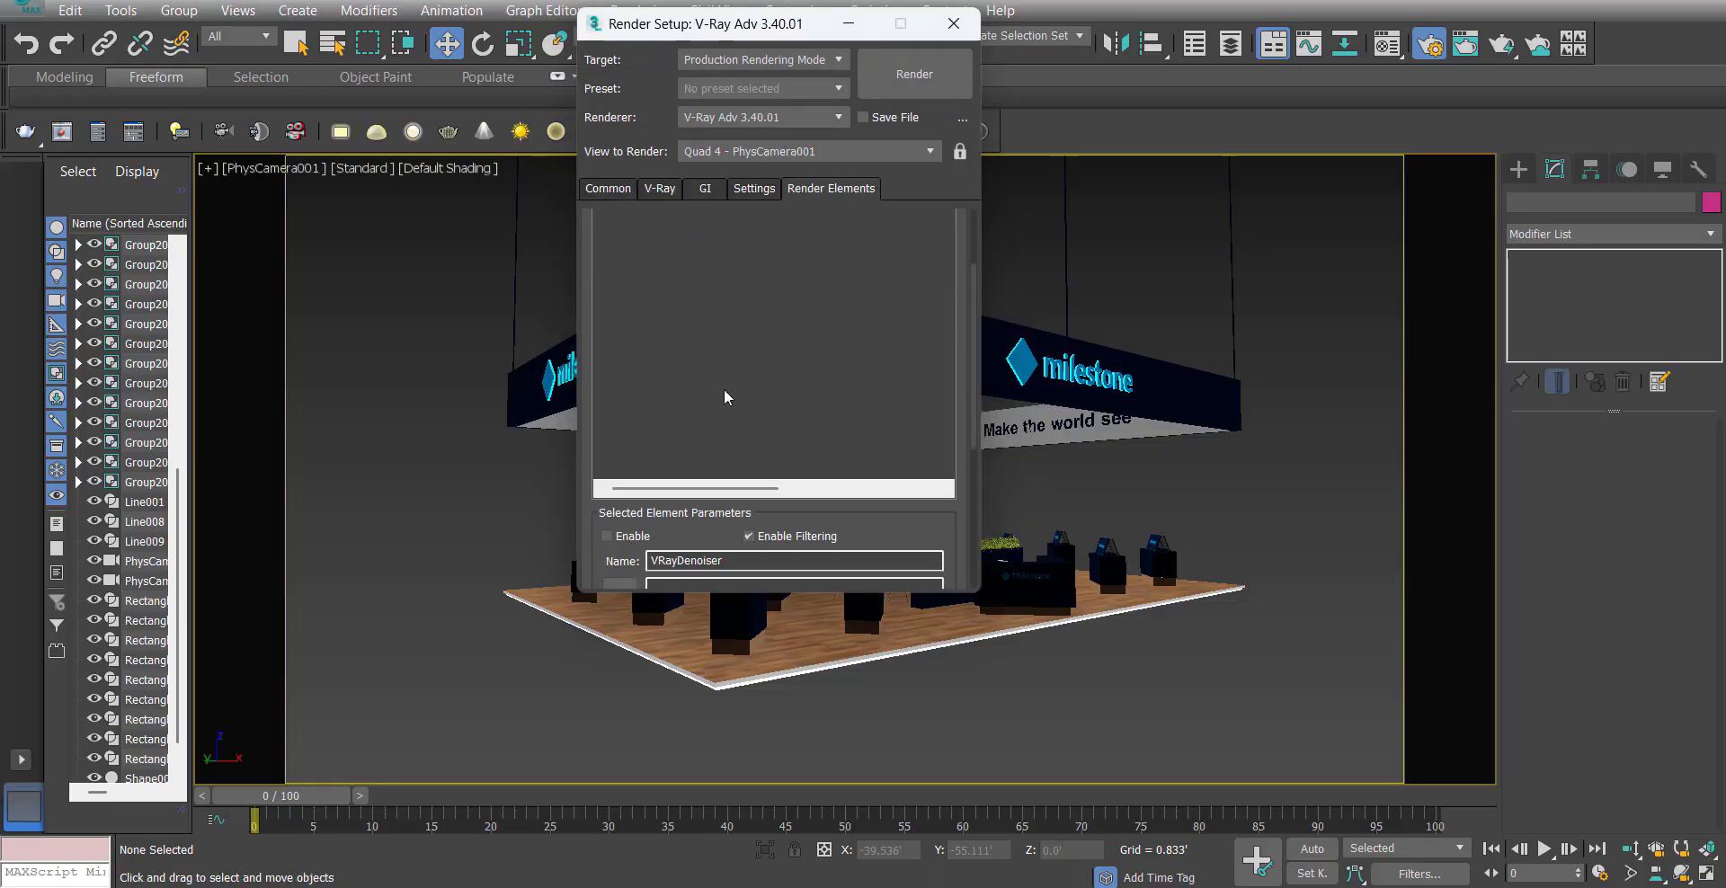
Enable the VRayDenoiser element and its Combustion output, and close the render setup.
{"action": "left_click", "coordinate": [623, 540]}
{"action": "left_click_drag", "start_coordinate": [704, 520], "coordinate": [707, 405]}
{"action": "left_click", "coordinate": [627, 531]}
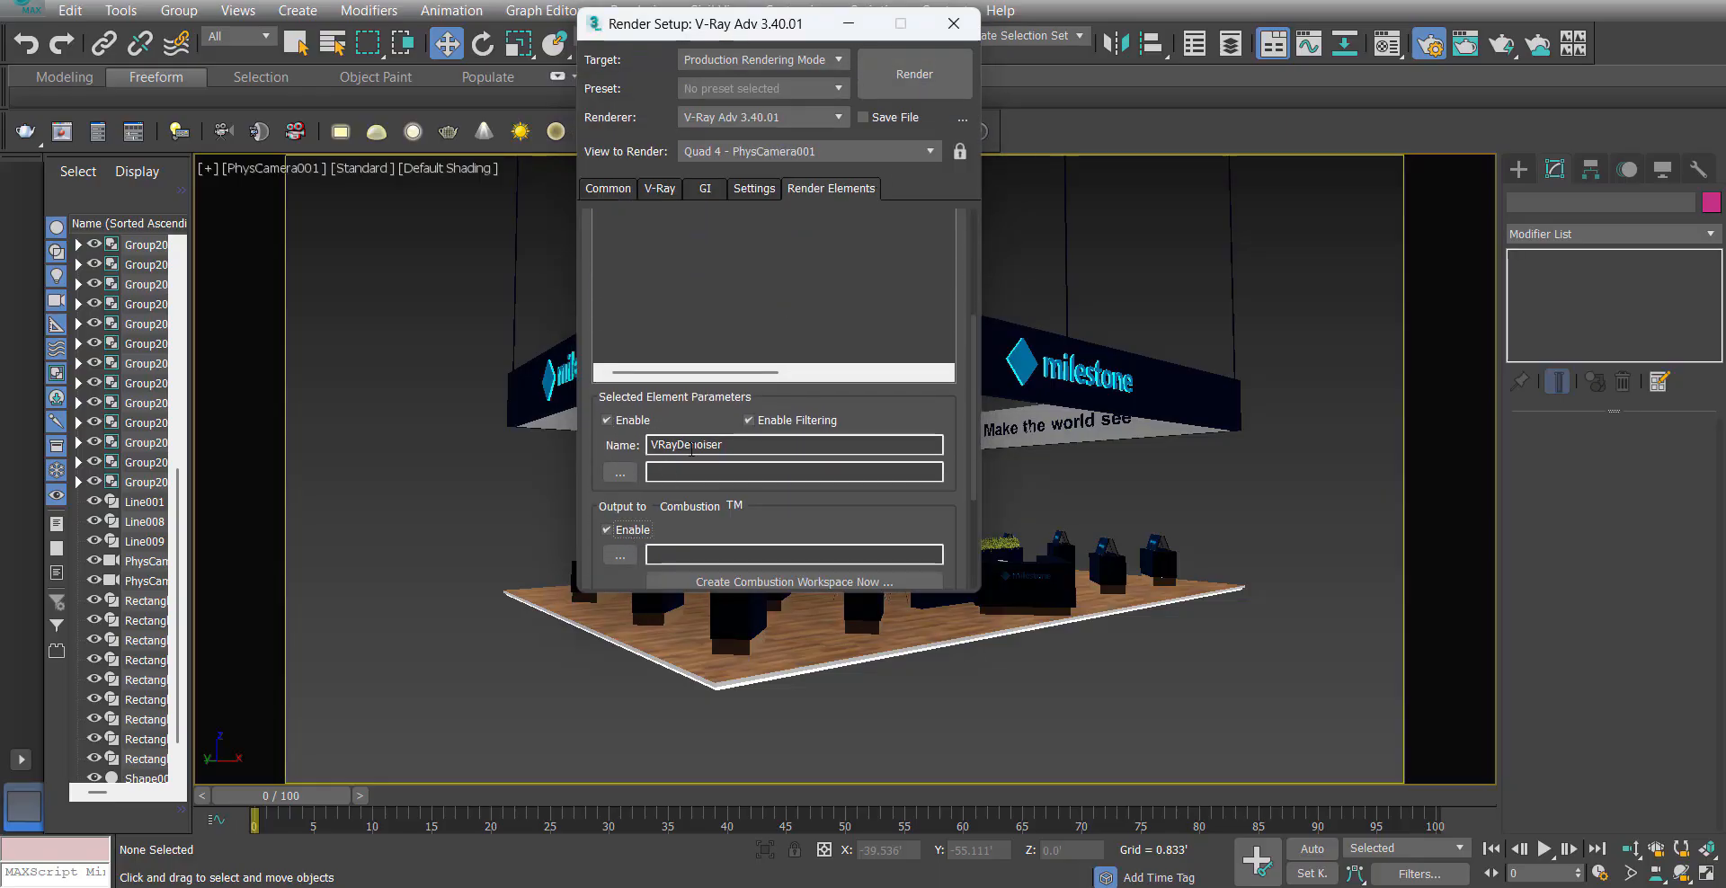
{"action": "left_click", "coordinate": [942, 59]}
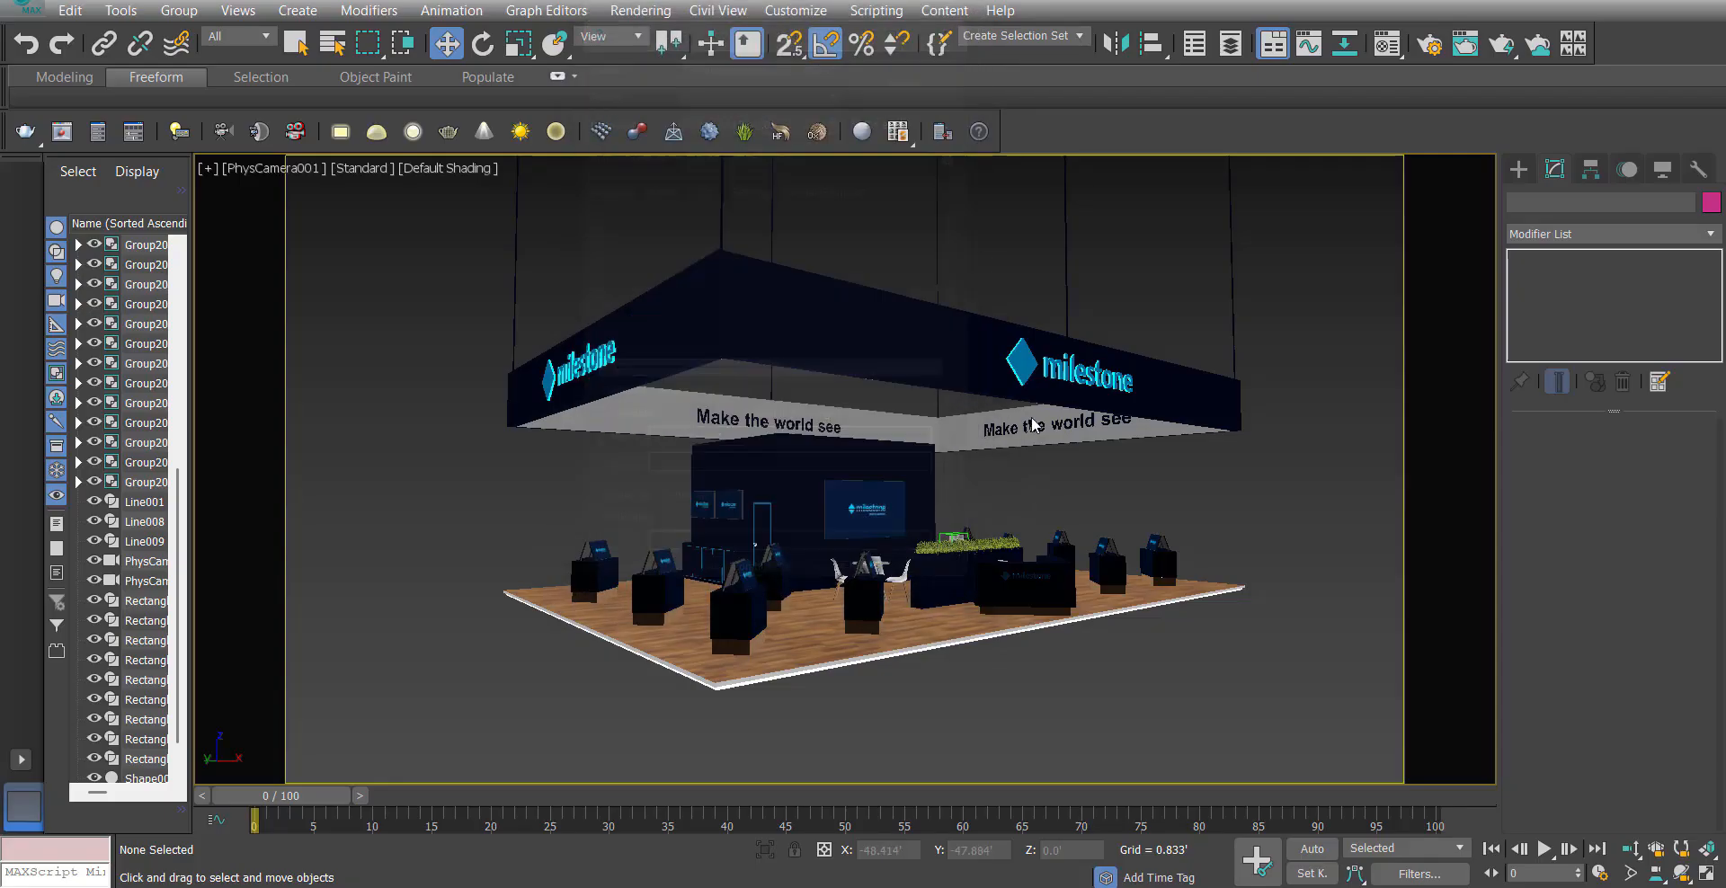
Dolly the physical camera closer to the booth and orbit it towards the front corner, with angle snap turned off.
{"action": "middle_click_drag", "start_coordinate": [935, 444], "coordinate": [906, 446]}
{"action": "scroll", "coordinate": [852, 575], "scroll_direction": "up", "scroll_amount": 1}
{"action": "scroll", "coordinate": [852, 576], "scroll_direction": "up", "scroll_amount": 2}
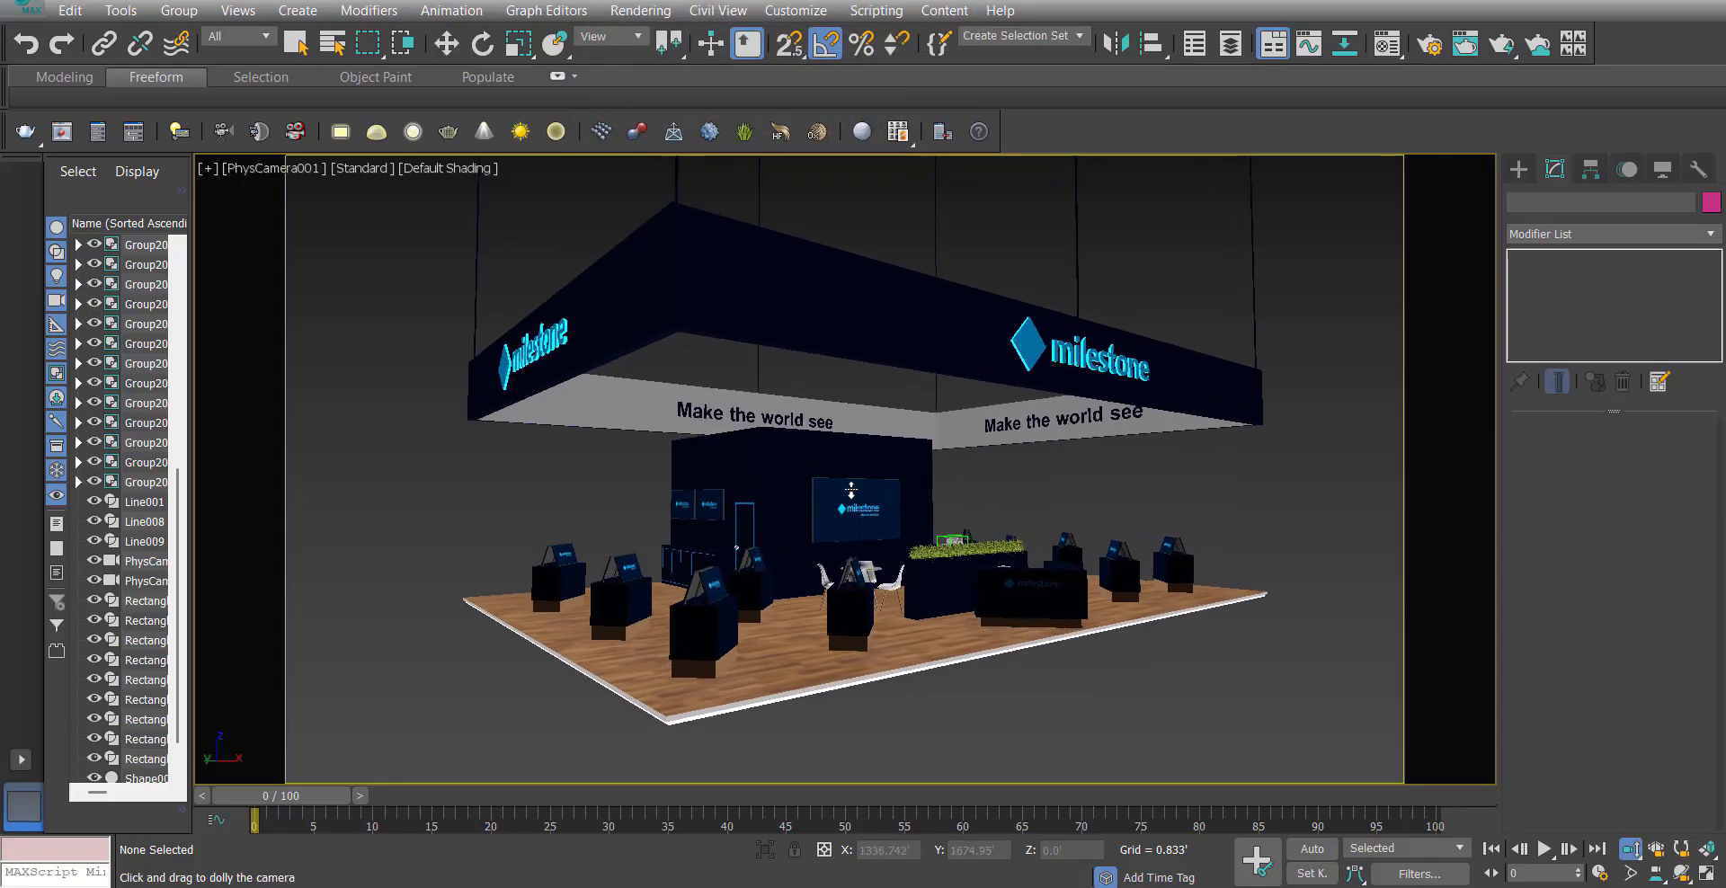
{"action": "scroll", "coordinate": [983, 553], "scroll_direction": "up", "scroll_amount": 1}
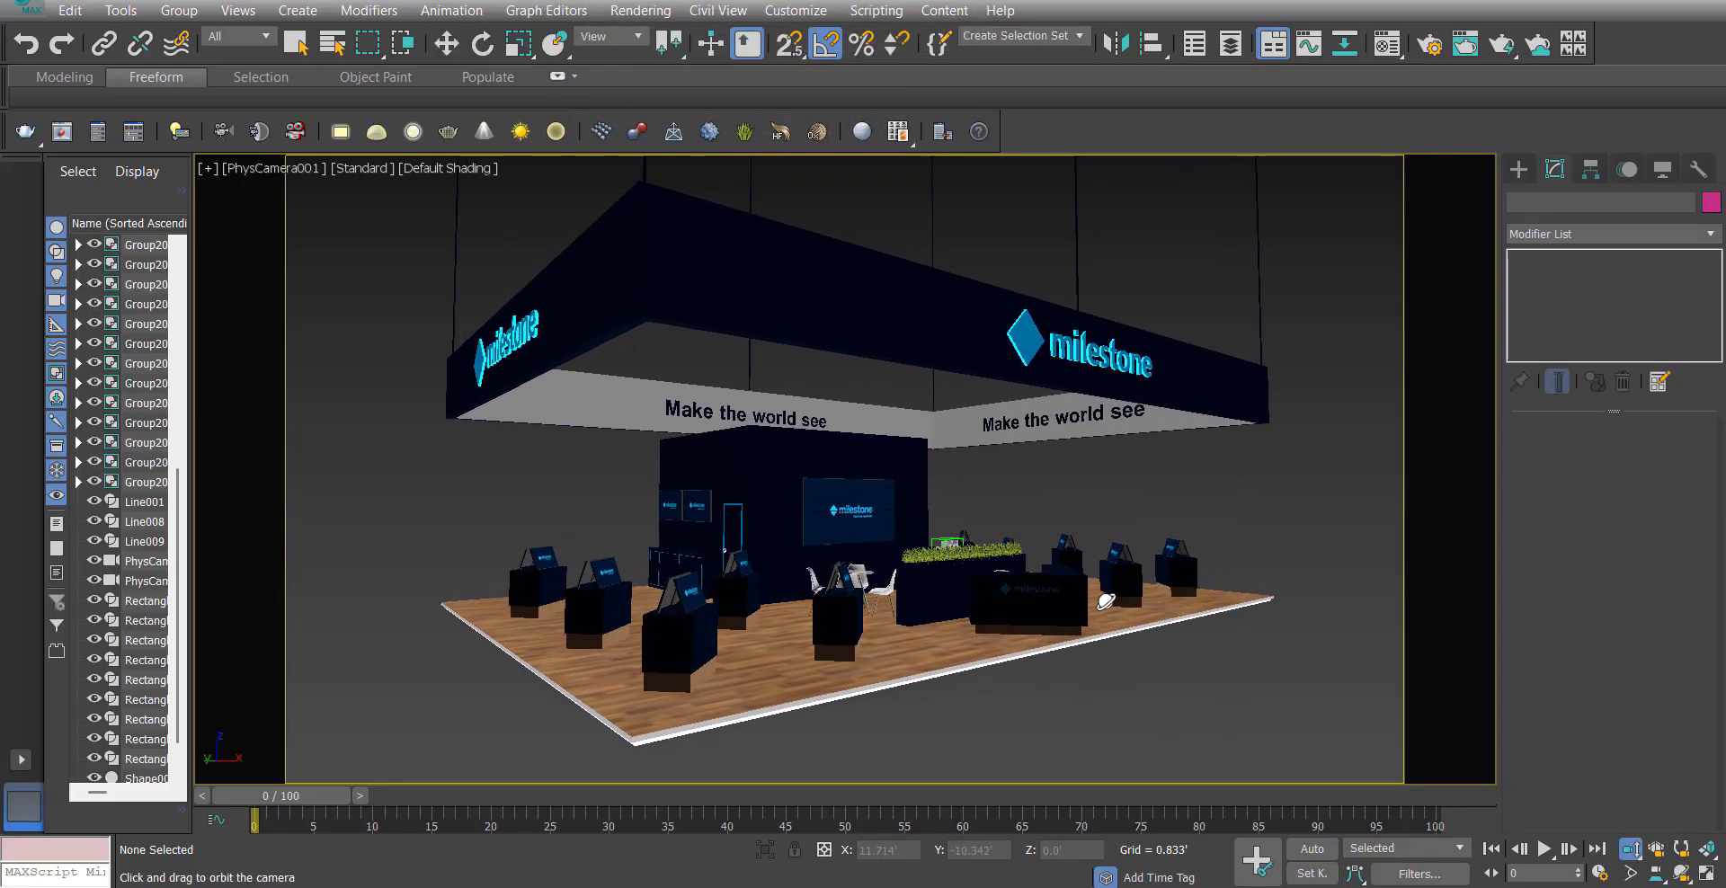
{"action": "key", "text": "a"}
{"action": "middle_click_drag", "start_coordinate": [929, 499], "coordinate": [1082, 500], "text": "alt"}
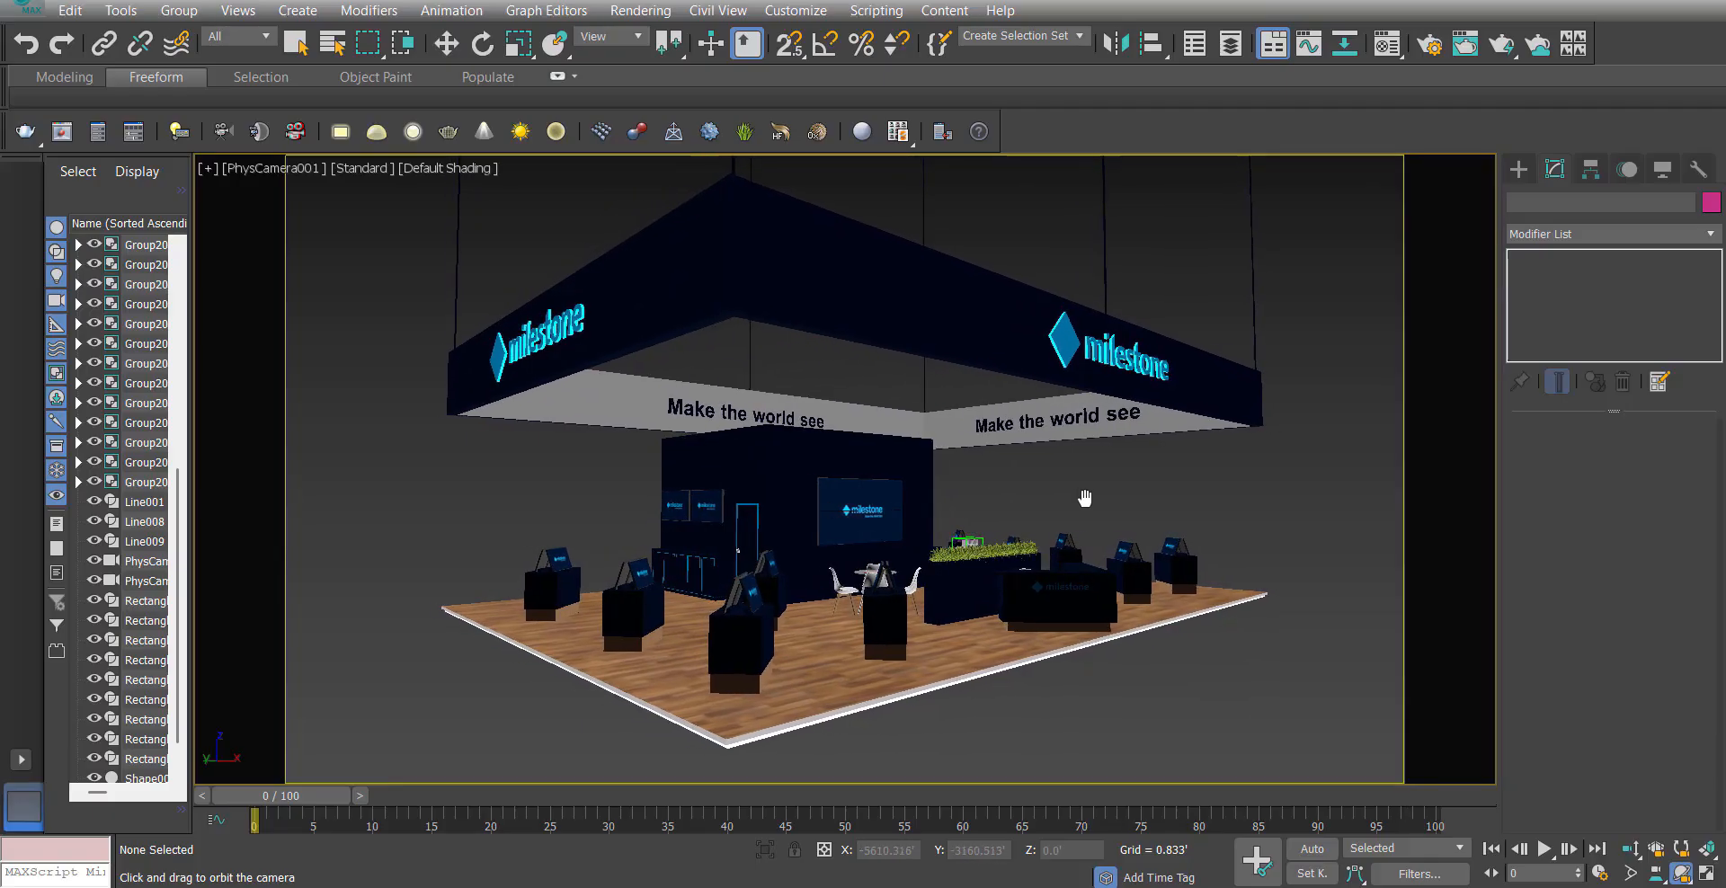
{"action": "scroll", "coordinate": [1082, 500], "scroll_direction": "down", "scroll_amount": 2}
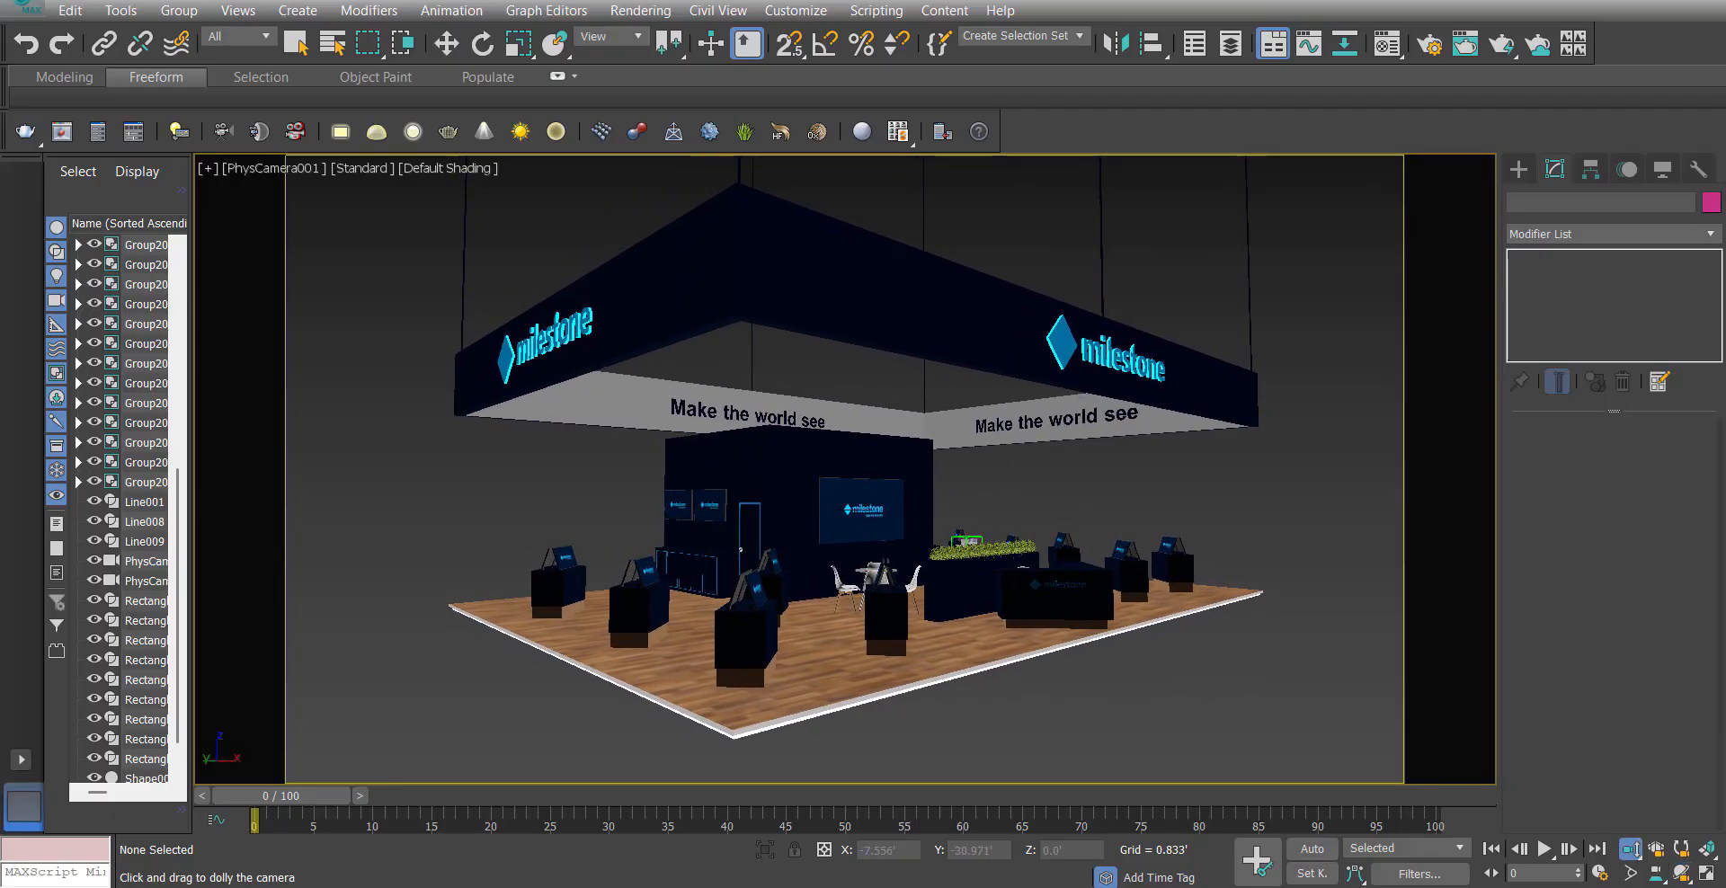
Adjust the camera's field of view and perspective, and pan it so the whole booth is centred in the frame.
{"action": "left_click_drag", "start_coordinate": [1021, 597], "coordinate": [912, 589]}
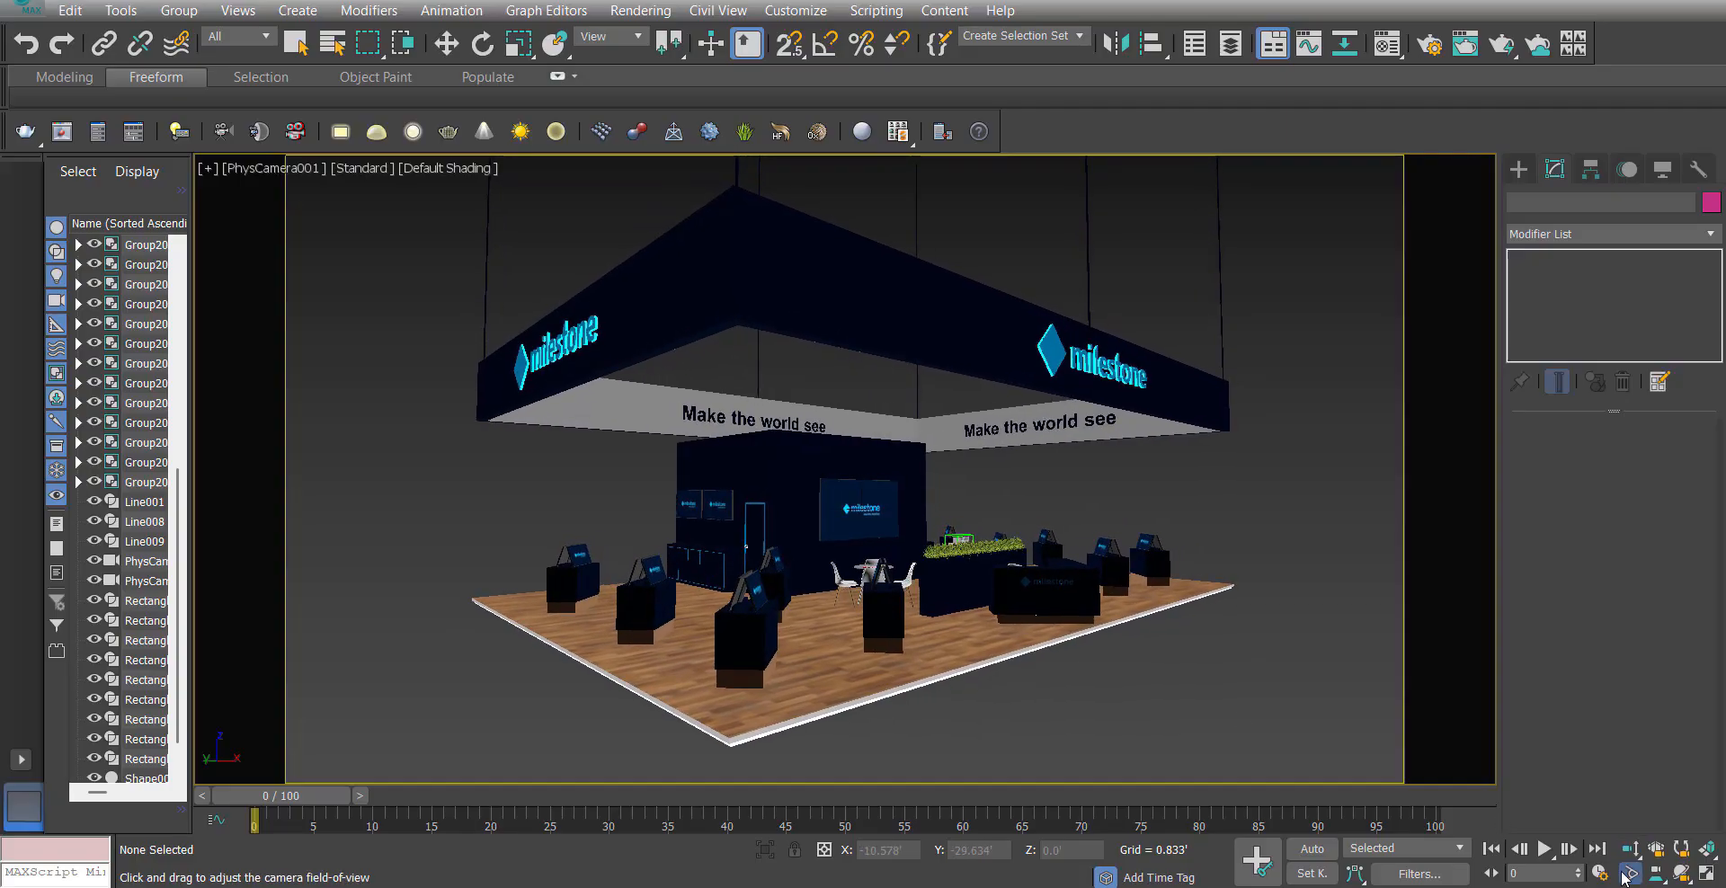
{"action": "left_click_drag", "start_coordinate": [886, 537], "coordinate": [876, 666]}
{"action": "left_click_drag", "start_coordinate": [906, 583], "coordinate": [897, 539]}
{"action": "middle_click_drag", "start_coordinate": [897, 538], "coordinate": [877, 542]}
{"action": "key", "text": "w"}
{"action": "middle_click_drag", "start_coordinate": [986, 531], "coordinate": [993, 535]}
Run a test render of the camera view, inspect it enlarged in the frame buffer and close it.
{"action": "key", "text": "shift+q"}
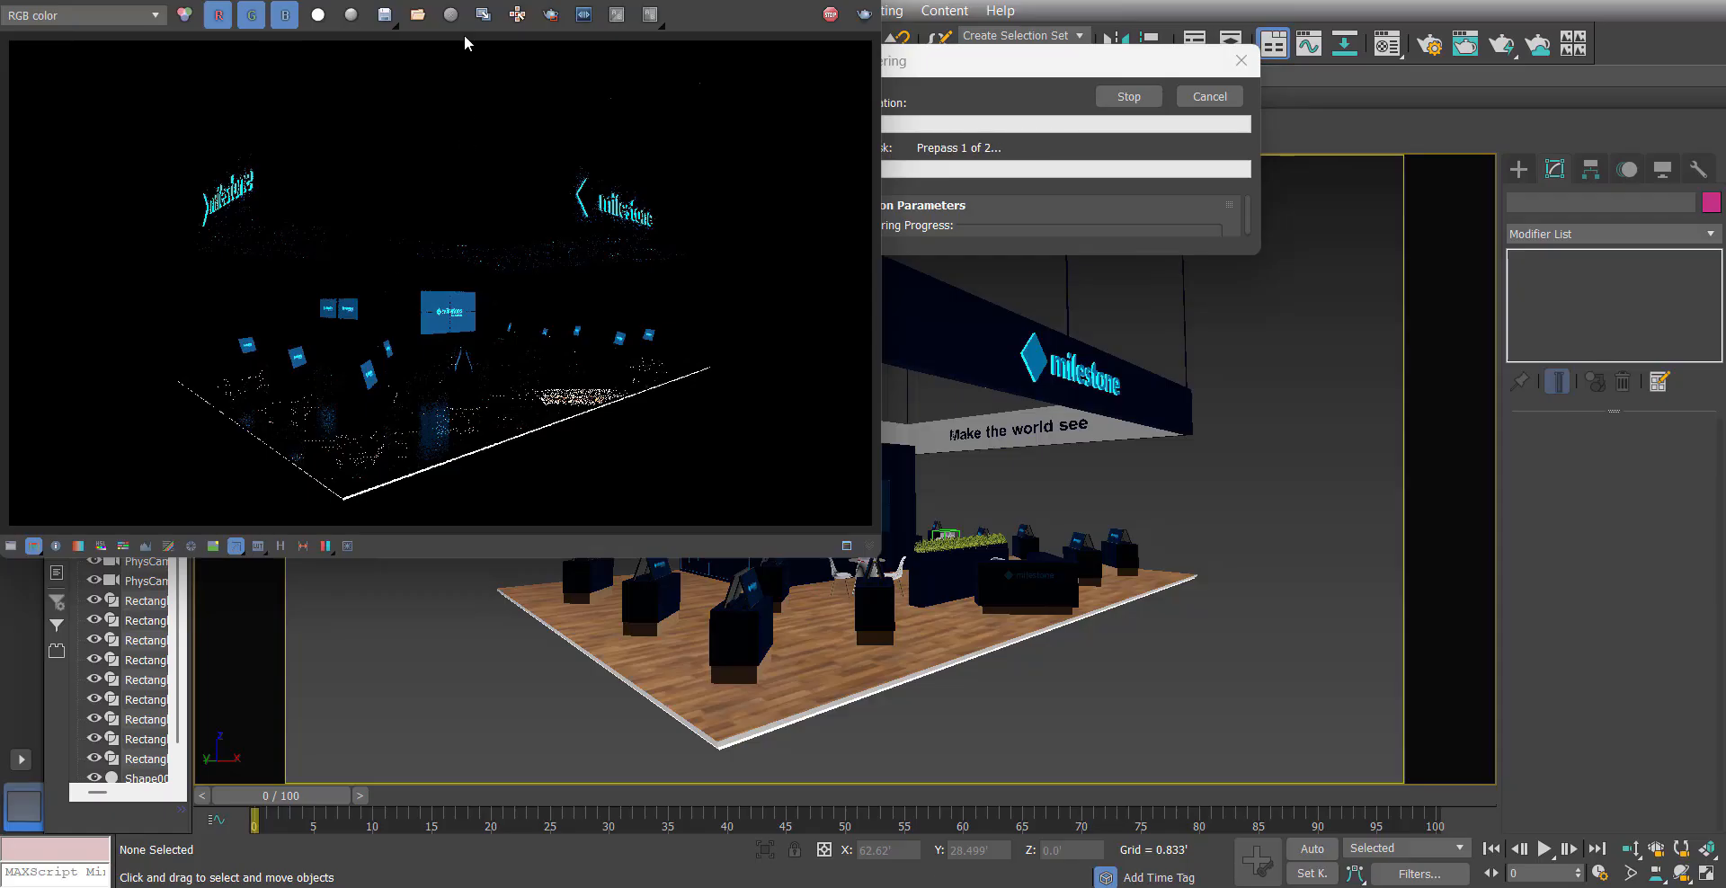
{"action": "left_click_drag", "start_coordinate": [486, 0], "coordinate": [807, 136]}
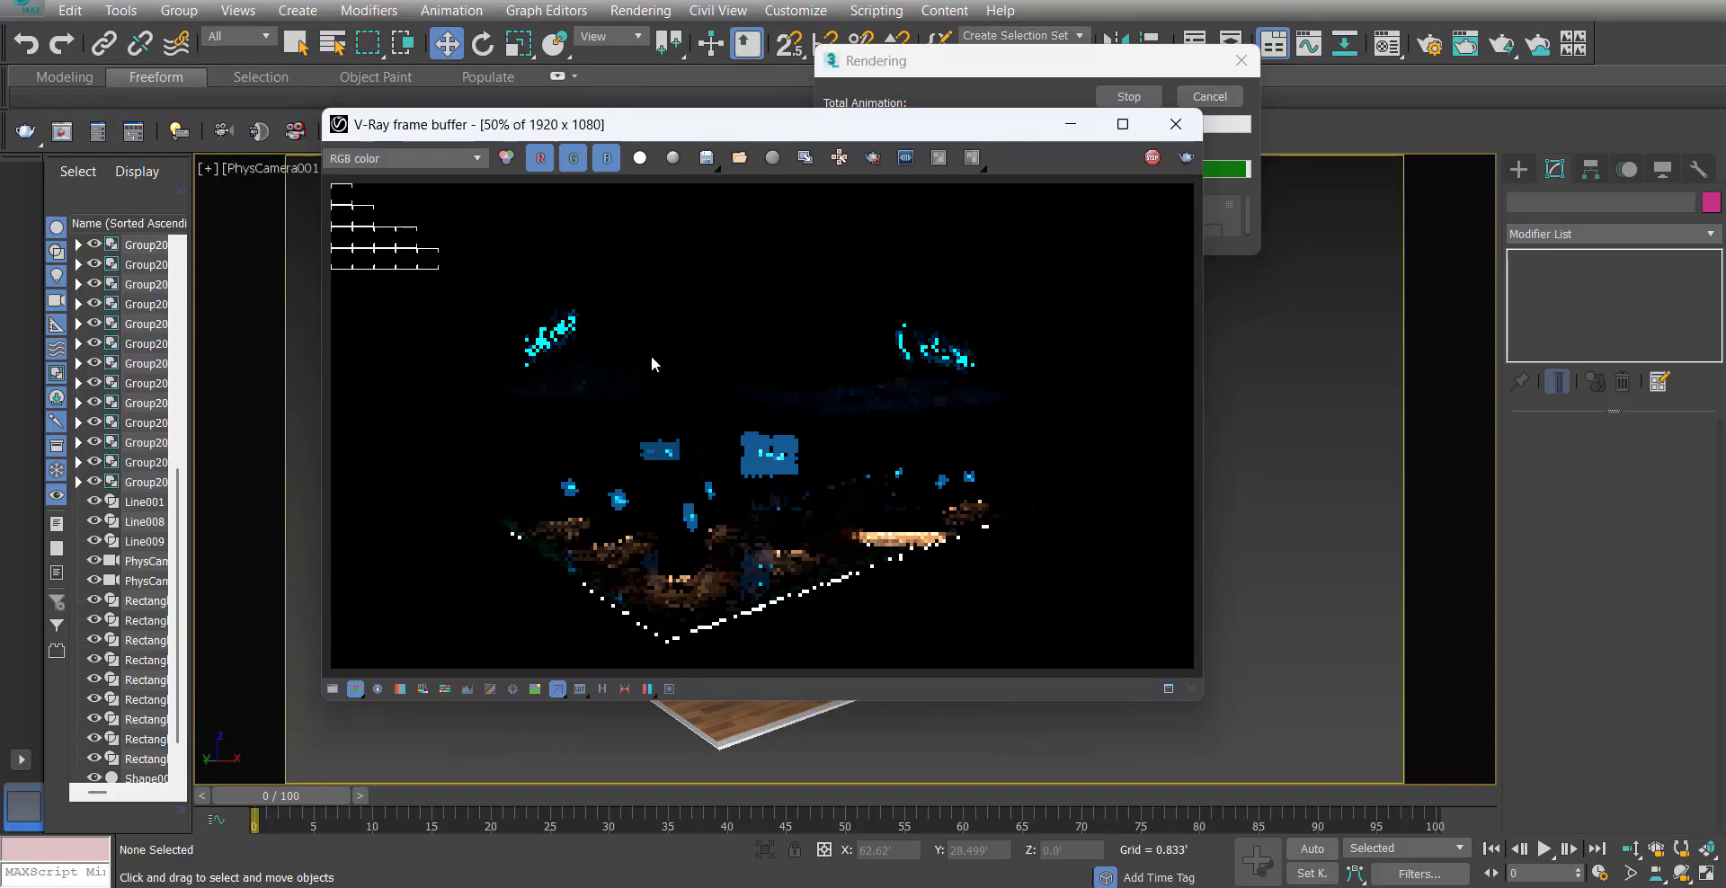
{"action": "double_click", "coordinate": [783, 124]}
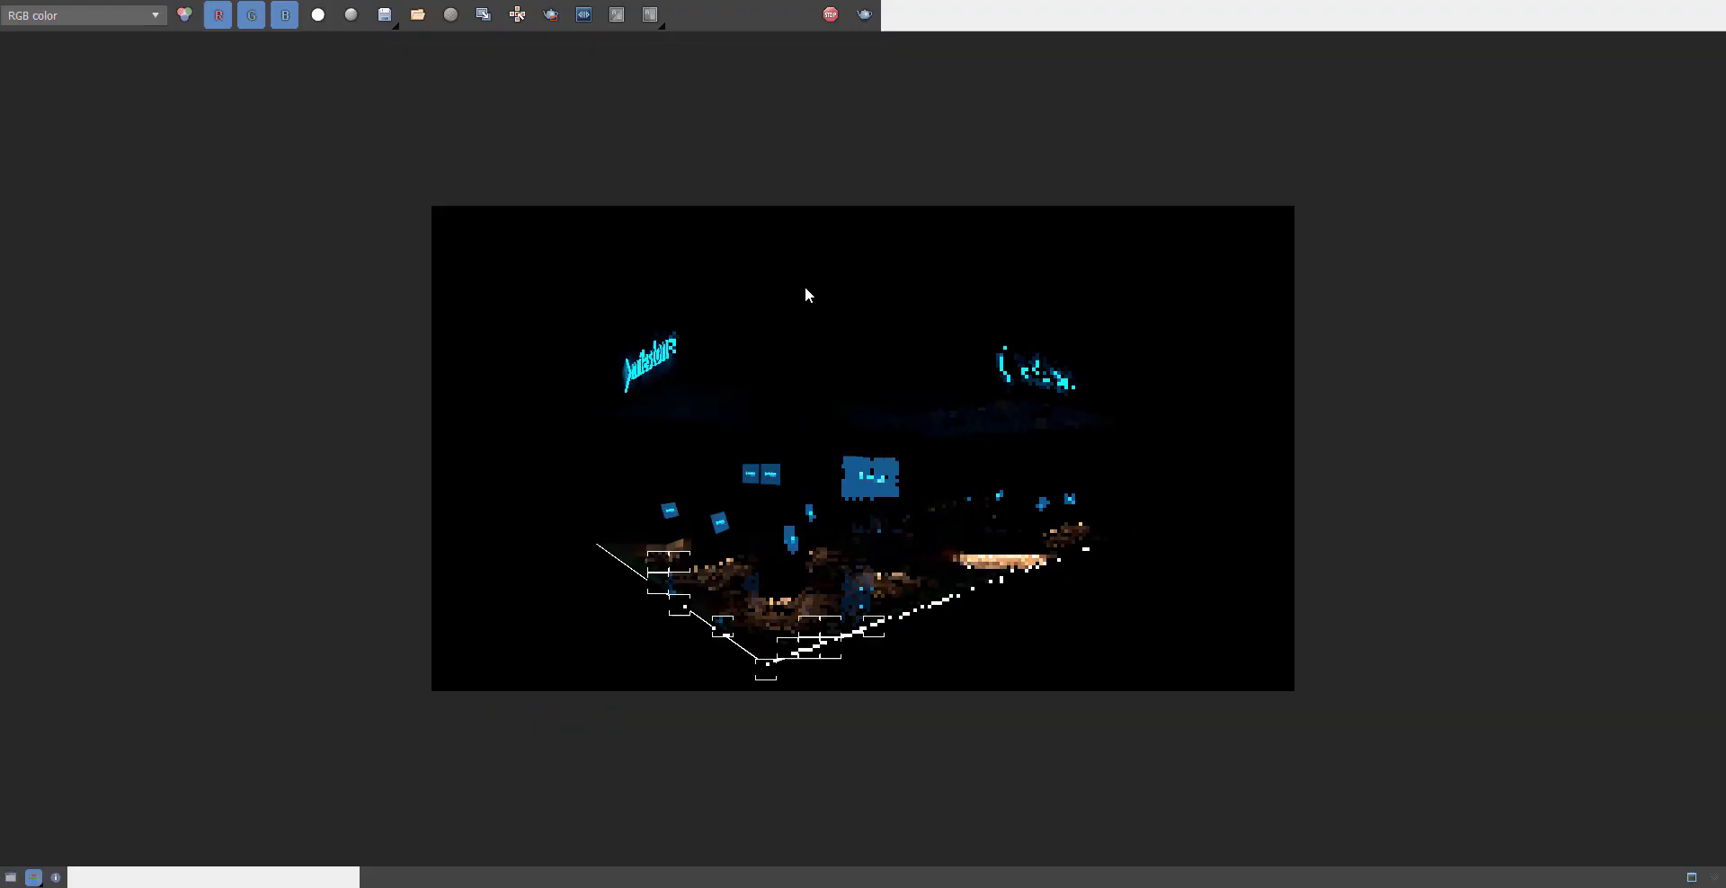
{"action": "scroll", "coordinate": [967, 511], "scroll_direction": "up", "scroll_amount": 1}
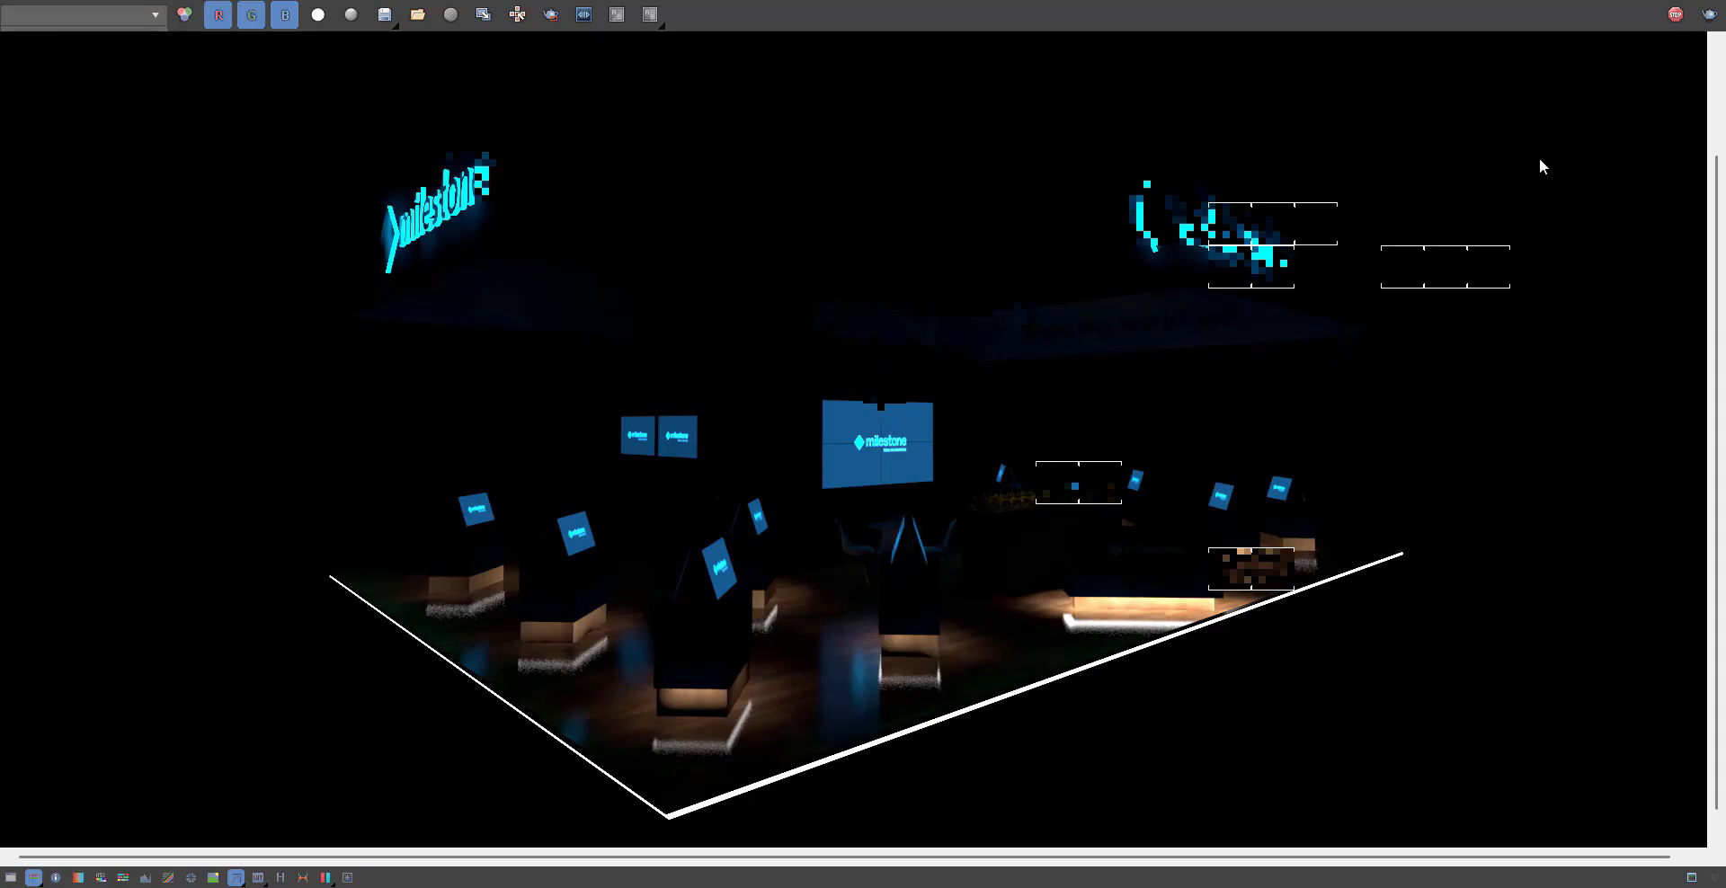
{"action": "left_click", "coordinate": [1704, 5]}
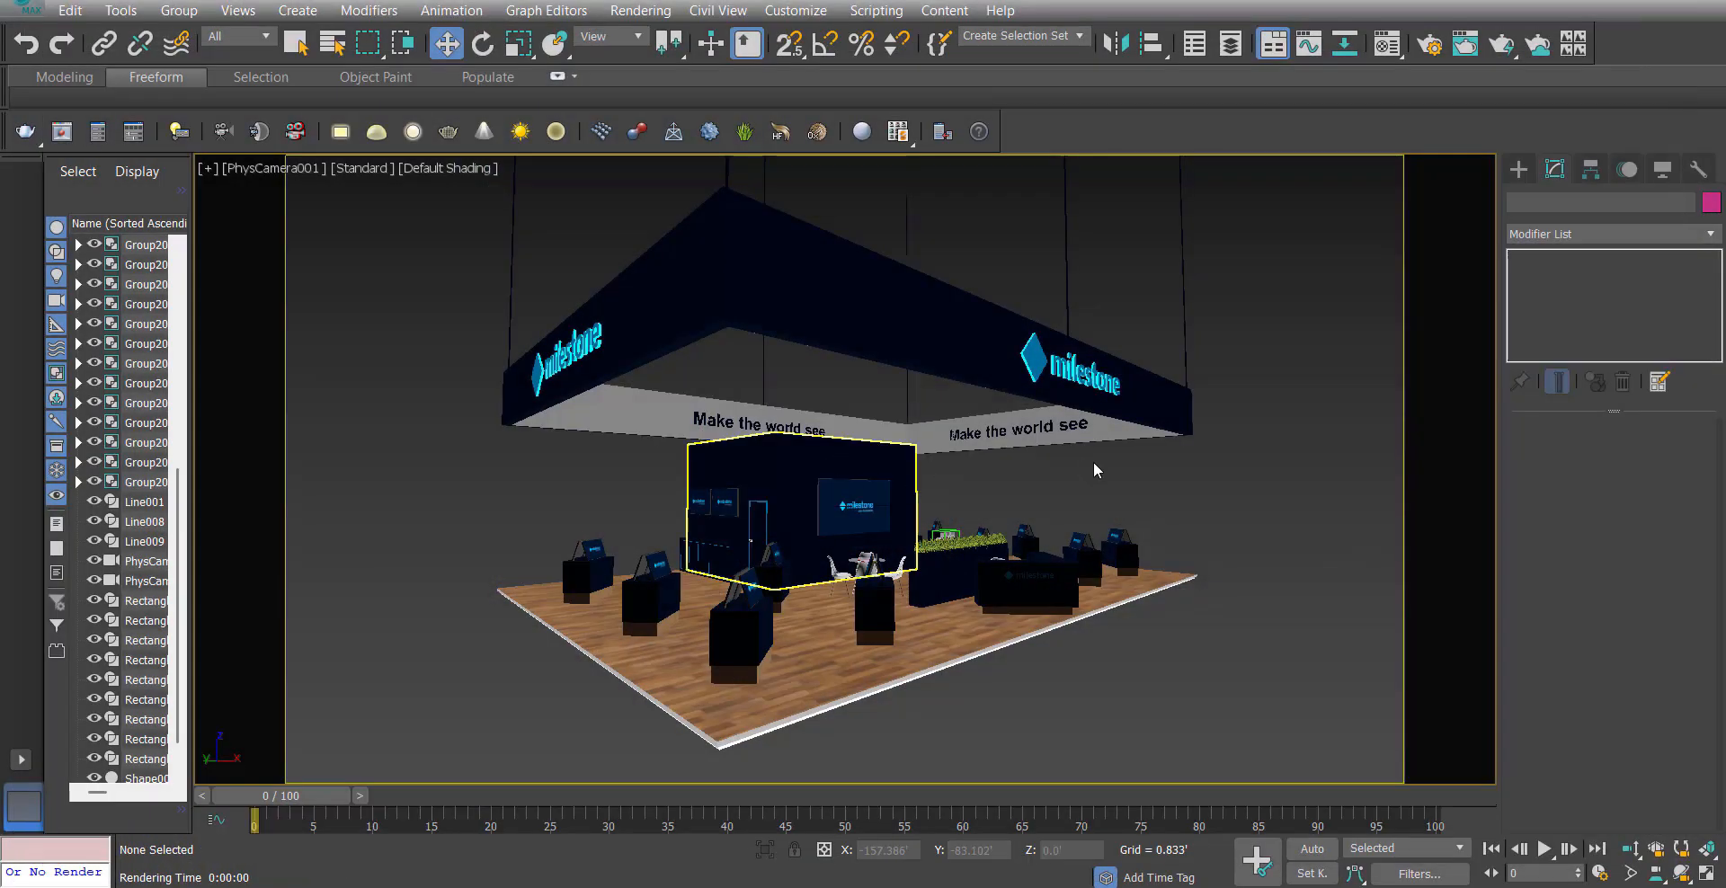
Create a V-Ray plane light in the top view that covers the whole booth footprint.
{"action": "key", "text": "t"}
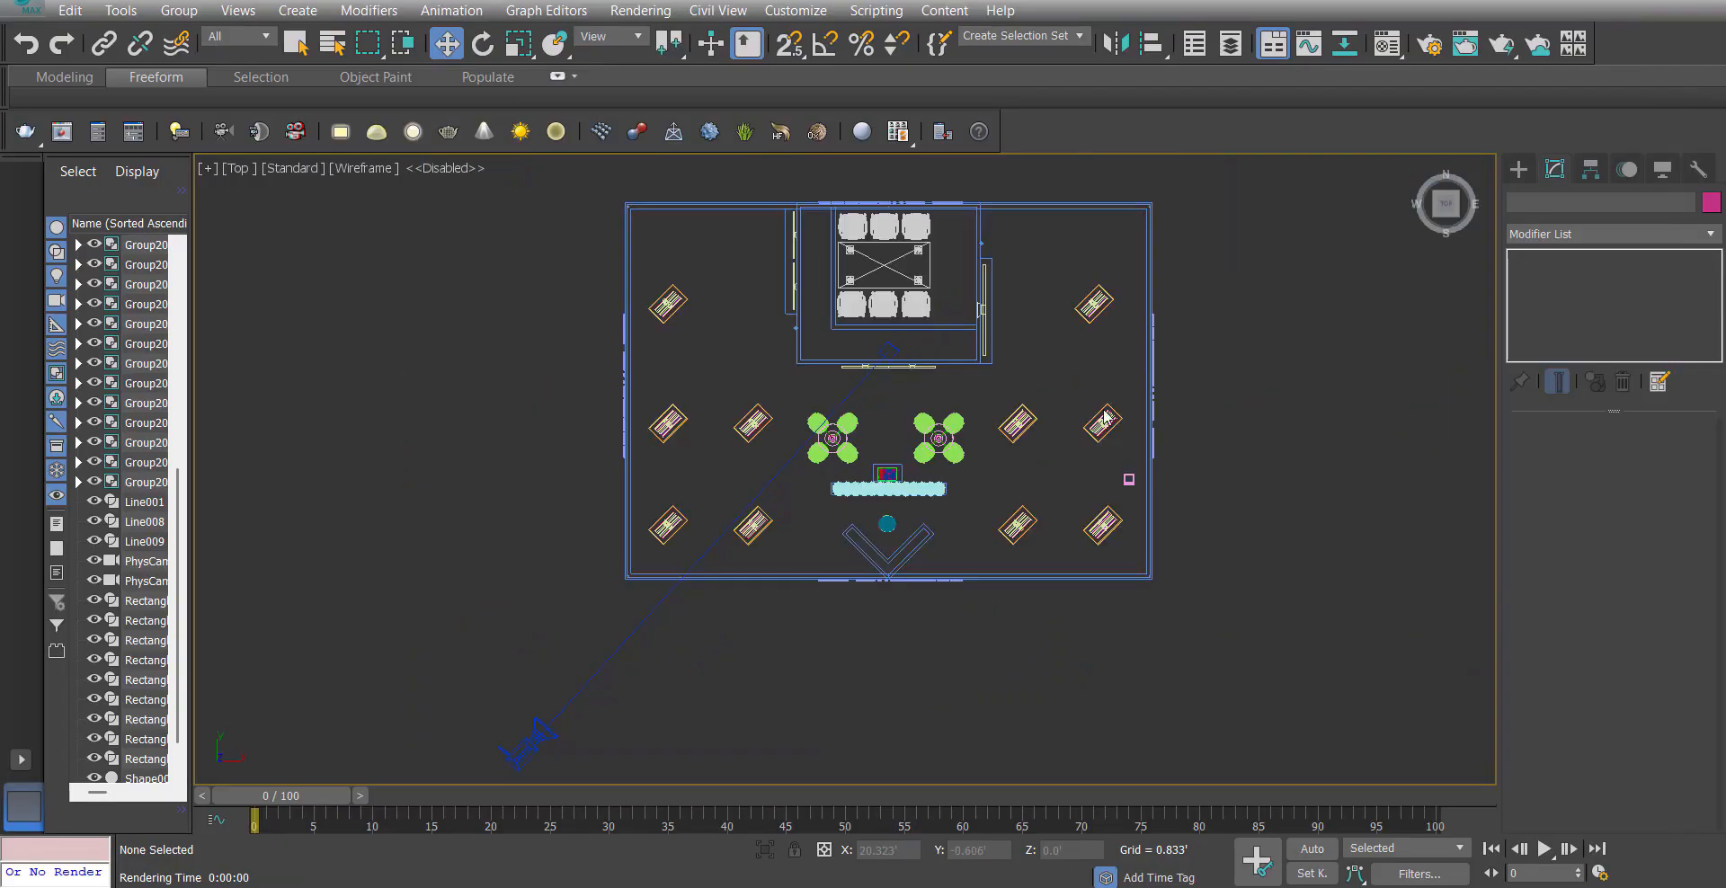
{"action": "scroll", "coordinate": [1223, 428], "scroll_direction": "down", "scroll_amount": 4}
{"action": "left_click", "coordinate": [1519, 169]}
{"action": "left_click", "coordinate": [1573, 200]}
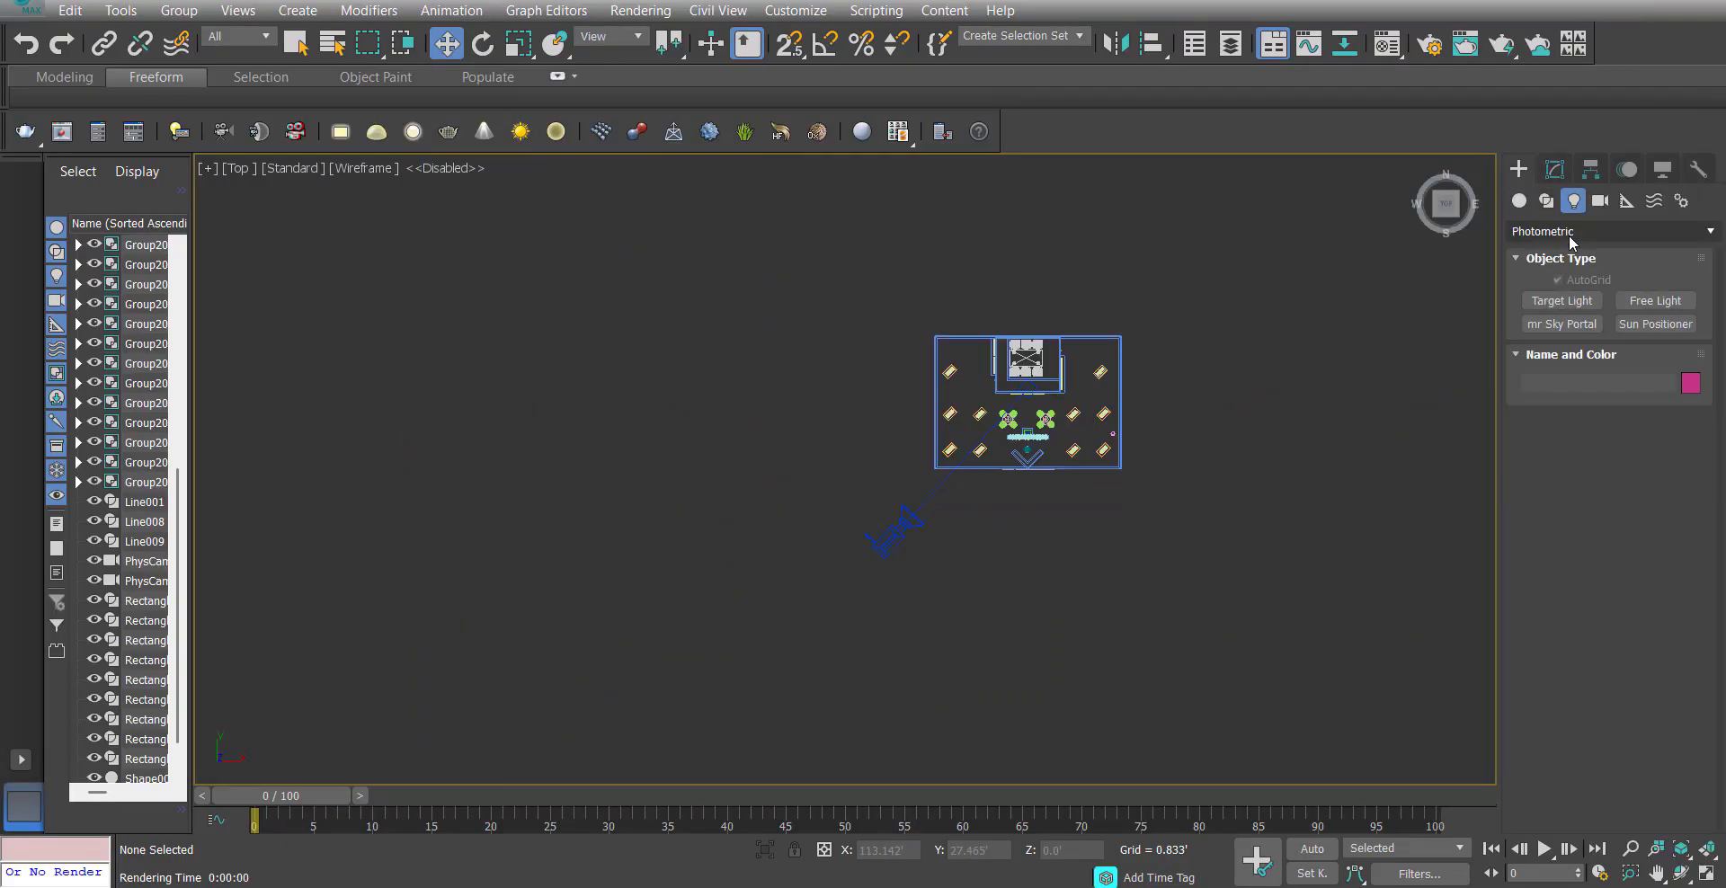
{"action": "left_click", "coordinate": [1571, 232]}
{"action": "left_click", "coordinate": [1546, 295]}
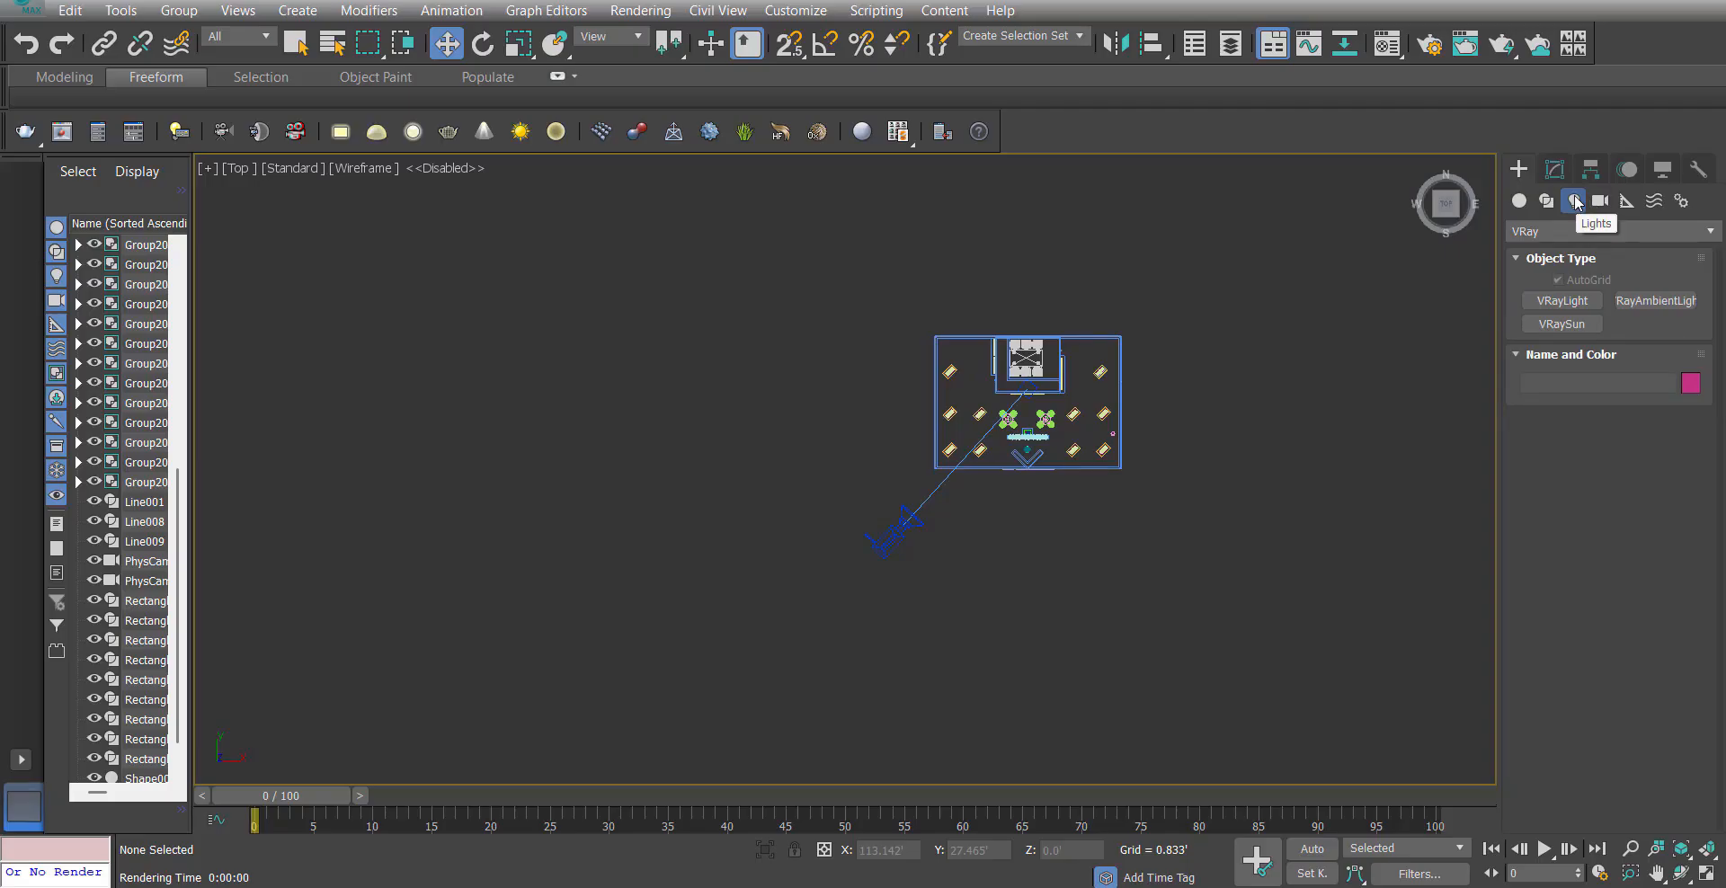
{"action": "left_click", "coordinate": [1563, 300]}
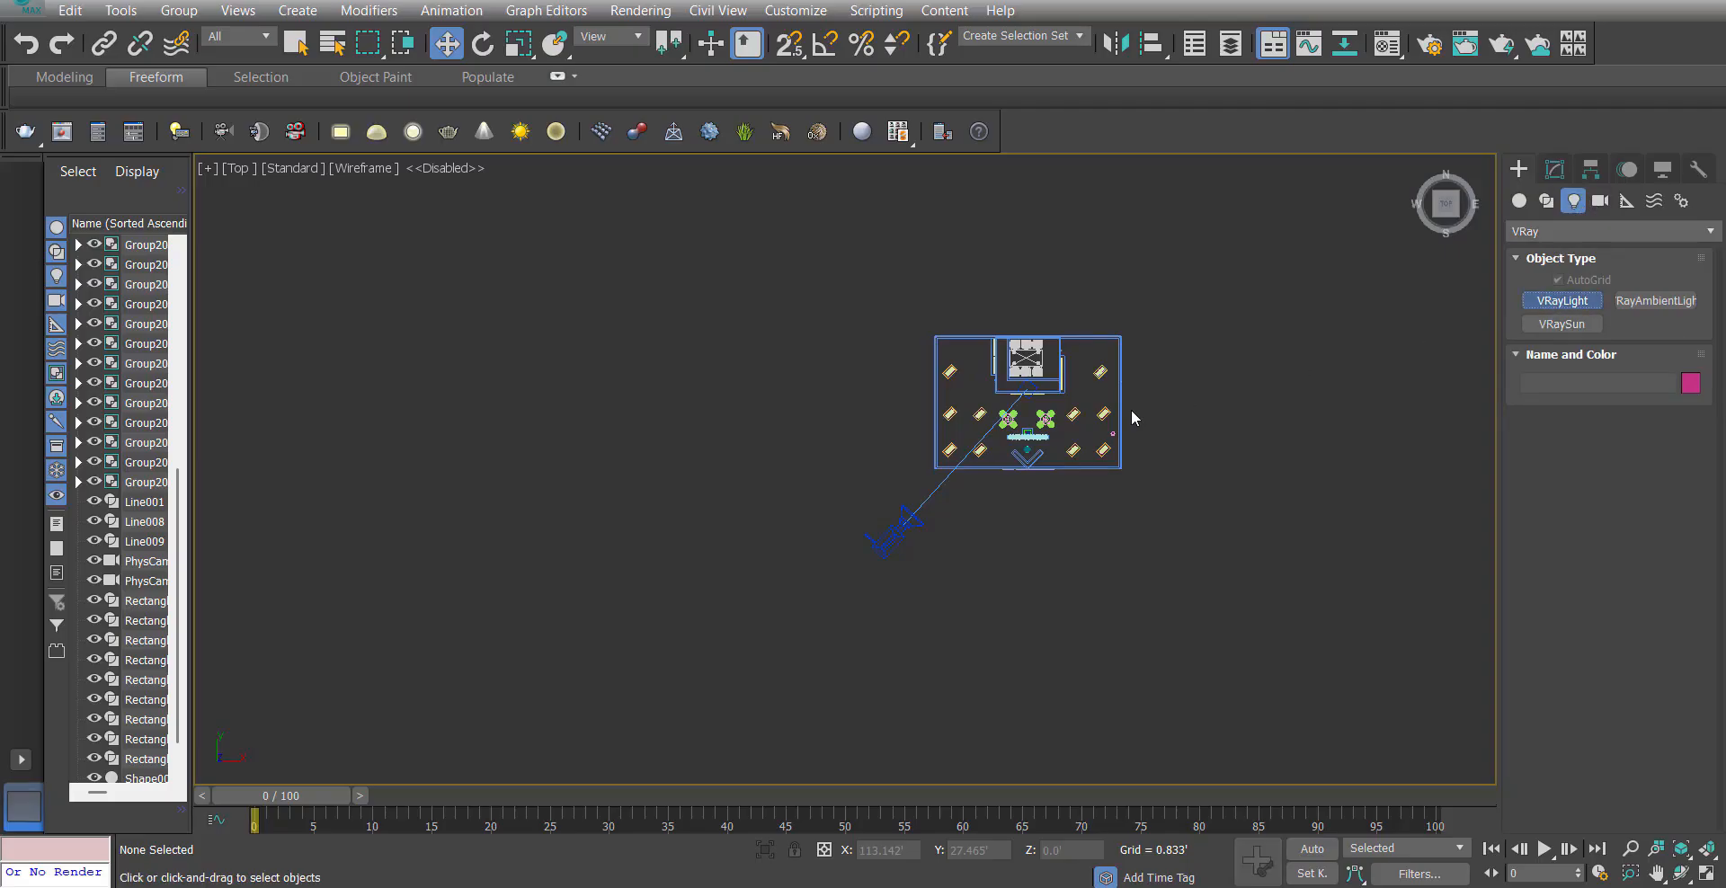
{"action": "scroll", "coordinate": [829, 370], "scroll_direction": "up", "scroll_amount": 2}
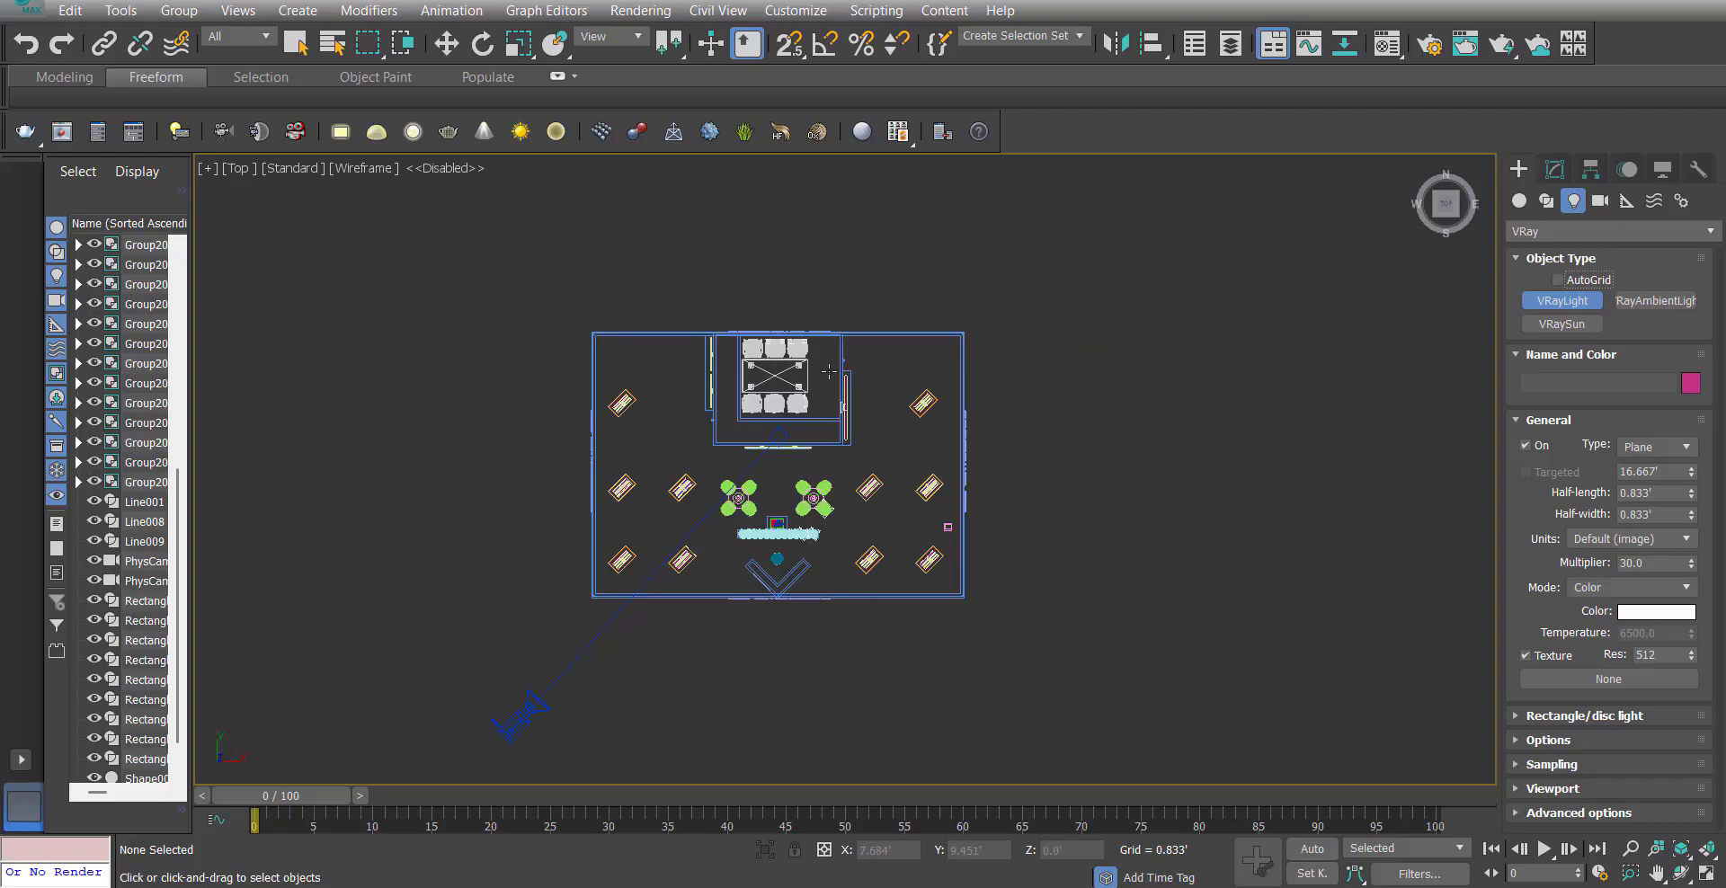
{"action": "left_click_drag", "start_coordinate": [575, 312], "coordinate": [984, 612]}
Raise the plane light above the booth's hanging canopy in the front view.
{"action": "key", "text": "w"}
{"action": "key", "text": "f"}
{"action": "scroll", "coordinate": [882, 449], "scroll_direction": "down", "scroll_amount": 5}
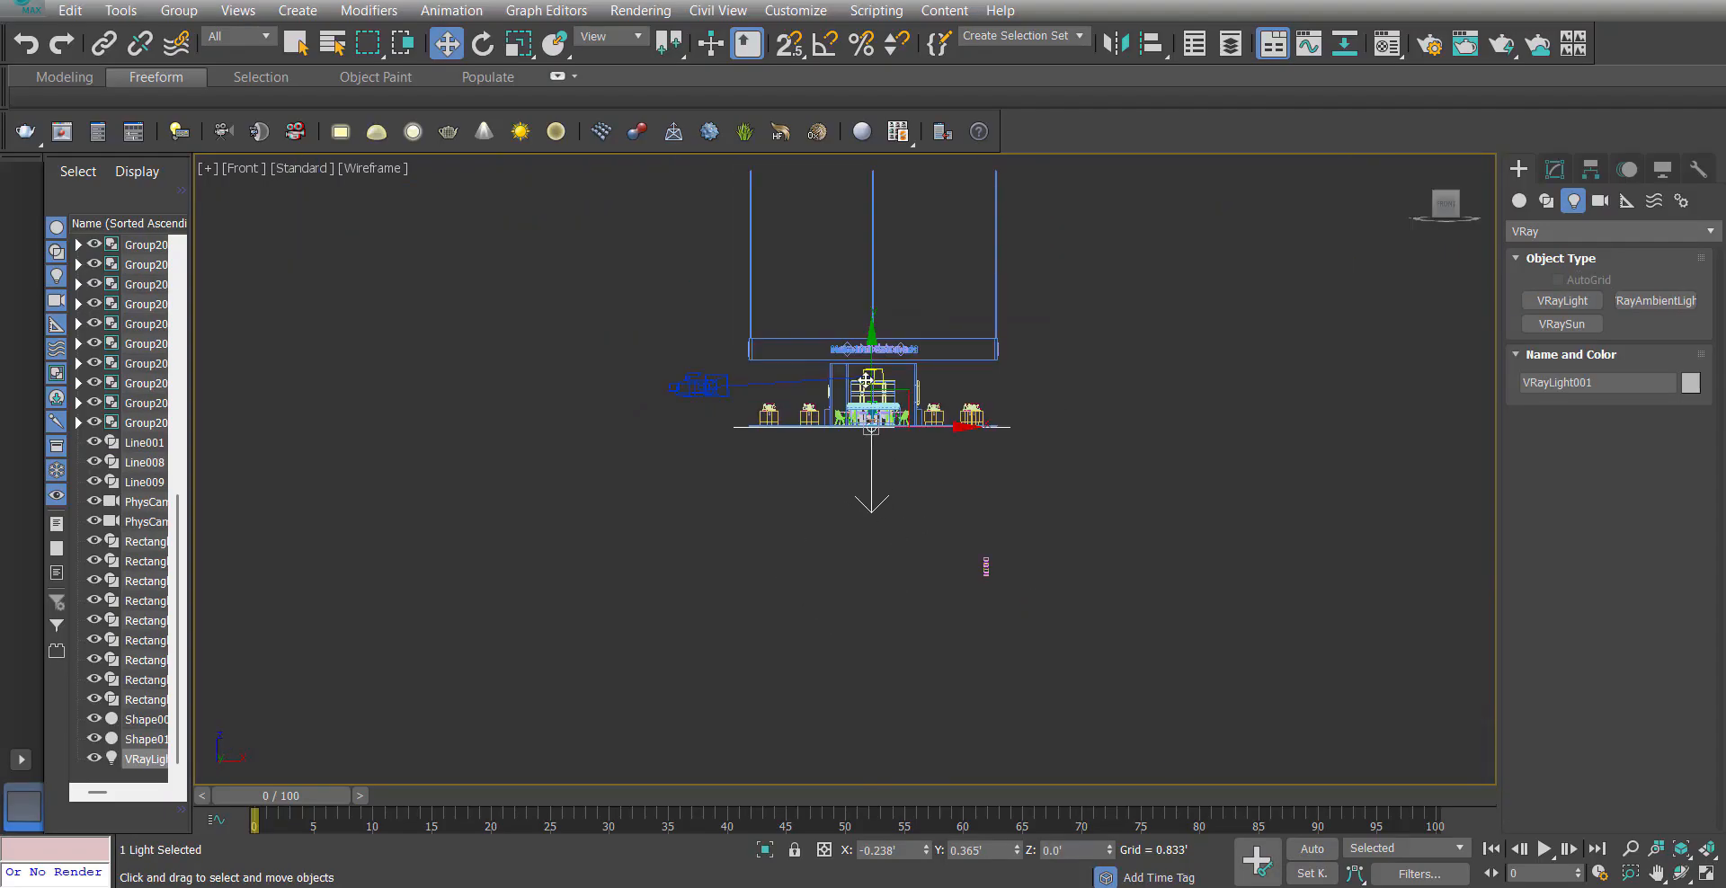
{"action": "left_click_drag", "start_coordinate": [865, 381], "coordinate": [866, 261]}
{"action": "scroll", "coordinate": [866, 288], "scroll_direction": "up", "scroll_amount": 5}
Clone the overhead light as an instance rotated 90 degrees to stand upright, and scale down its height.
{"action": "key", "text": "e"}
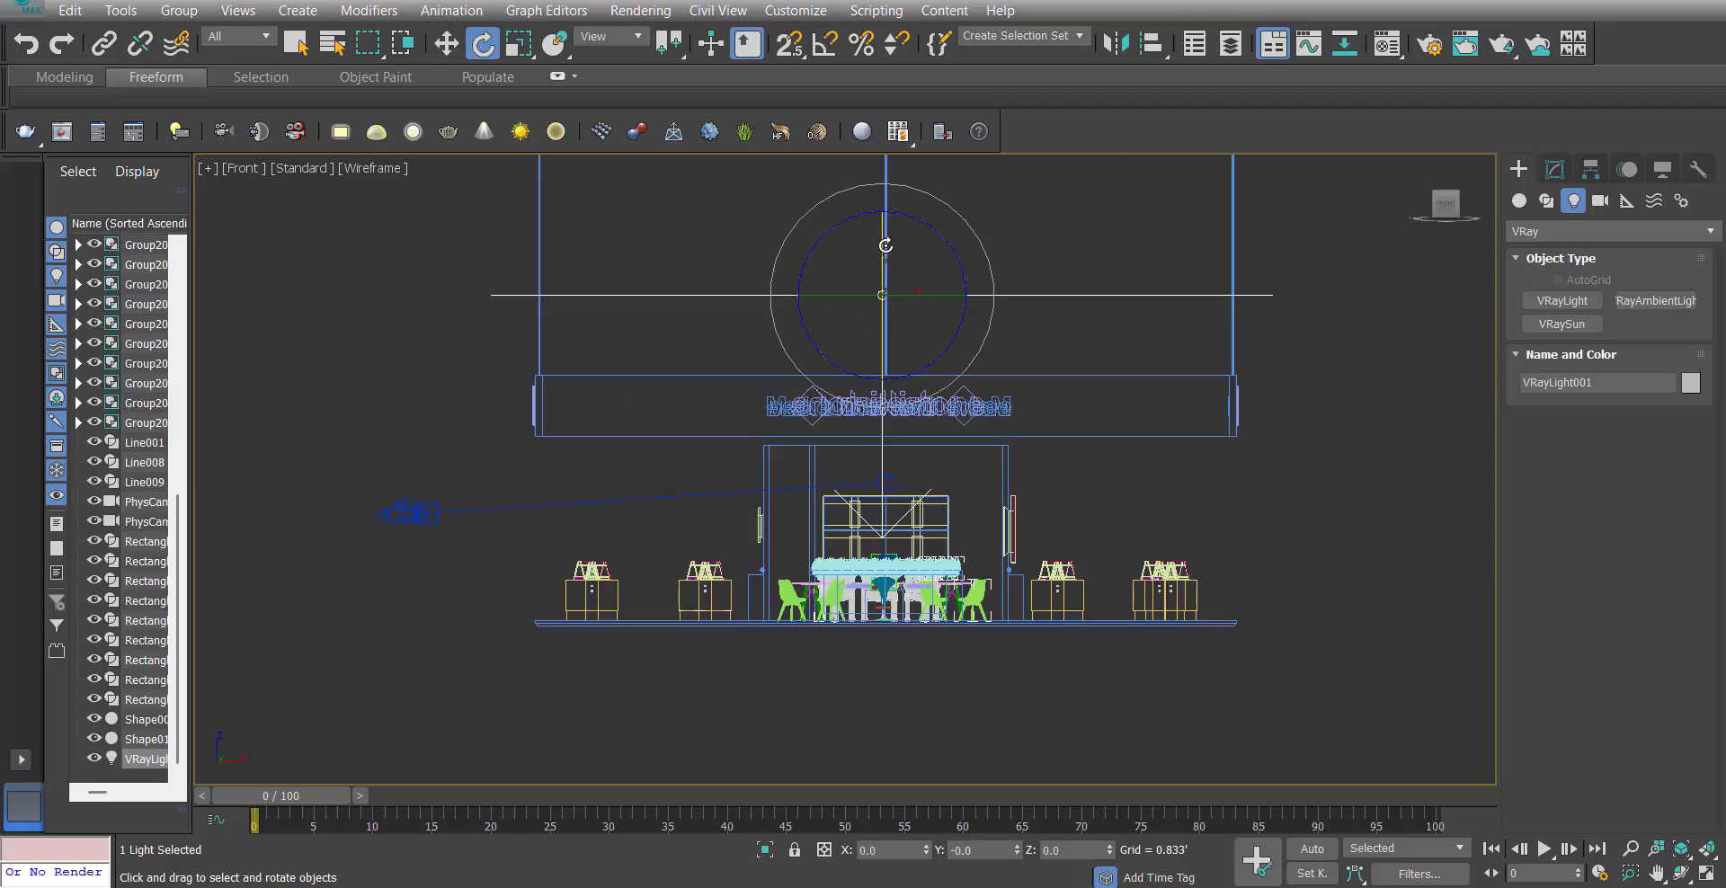
{"action": "key", "text": "a"}
{"action": "mouse_move", "coordinate": [884, 294]}
{"action": "left_mouse_down"}
{"action": "mouse_move", "coordinate": [885, 275]}
{"action": "mouse_move", "coordinate": [869, 523]}
{"action": "left_mouse_up"}
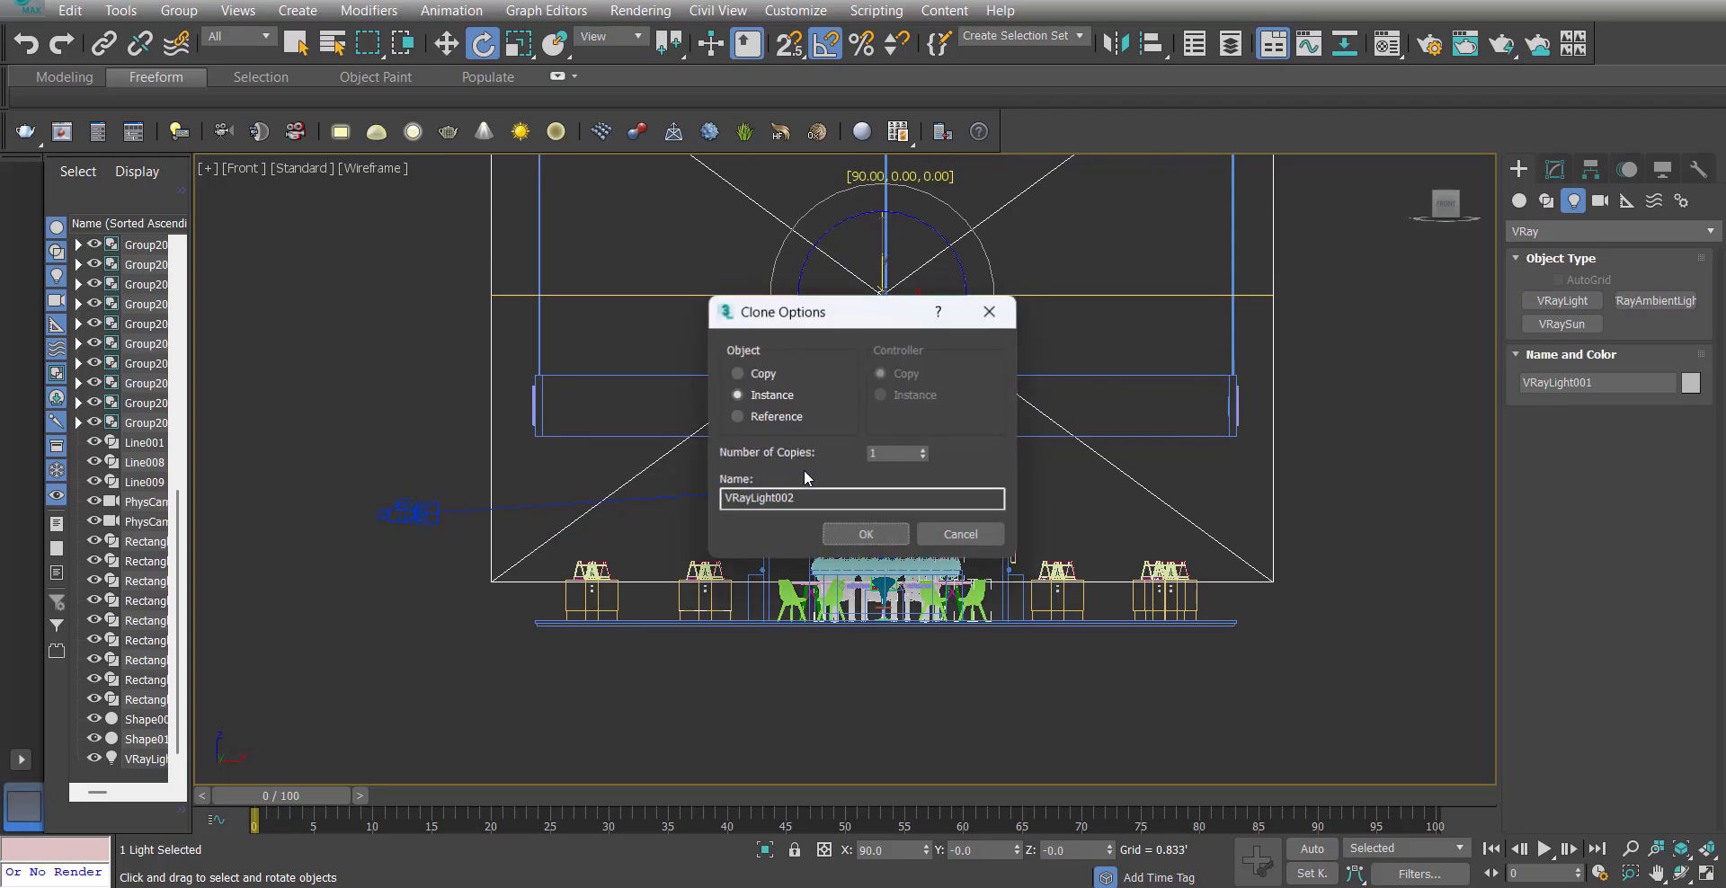
{"action": "left_click", "coordinate": [866, 535]}
{"action": "key", "text": "r"}
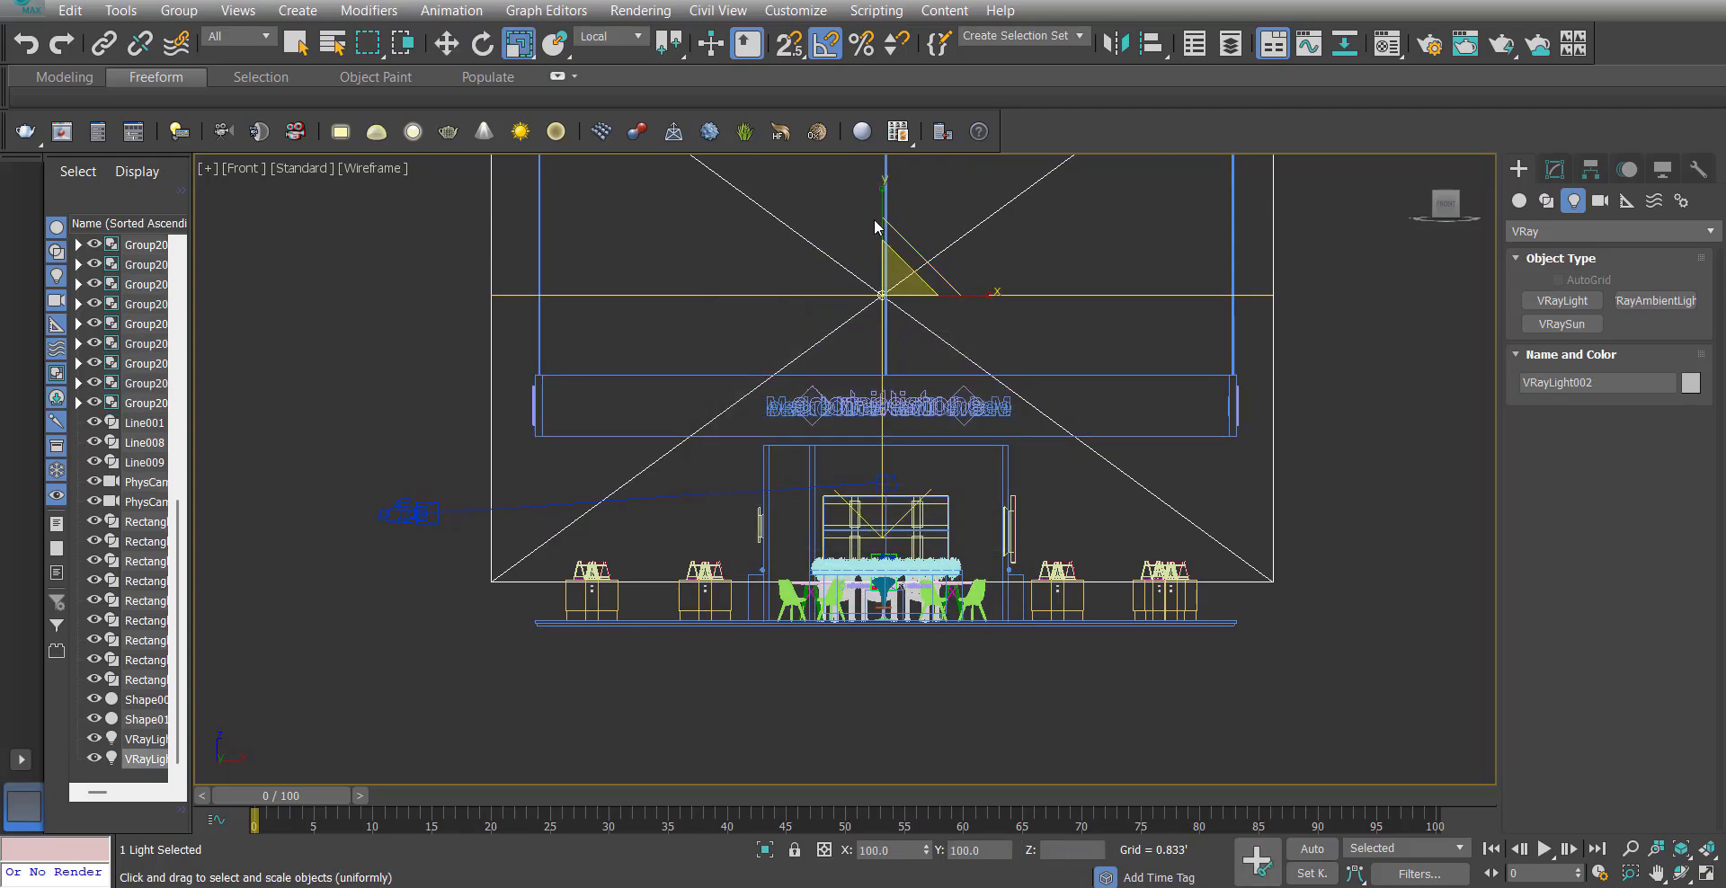
{"action": "mouse_move", "coordinate": [895, 279]}
{"action": "left_mouse_down"}
{"action": "mouse_move", "coordinate": [885, 236]}
{"action": "mouse_move", "coordinate": [888, 393]}
{"action": "left_mouse_up"}
{"action": "key", "text": "w"}
Position the upright light in front of the booth and clone it as a single instance behind the booth.
{"action": "key", "text": "t"}
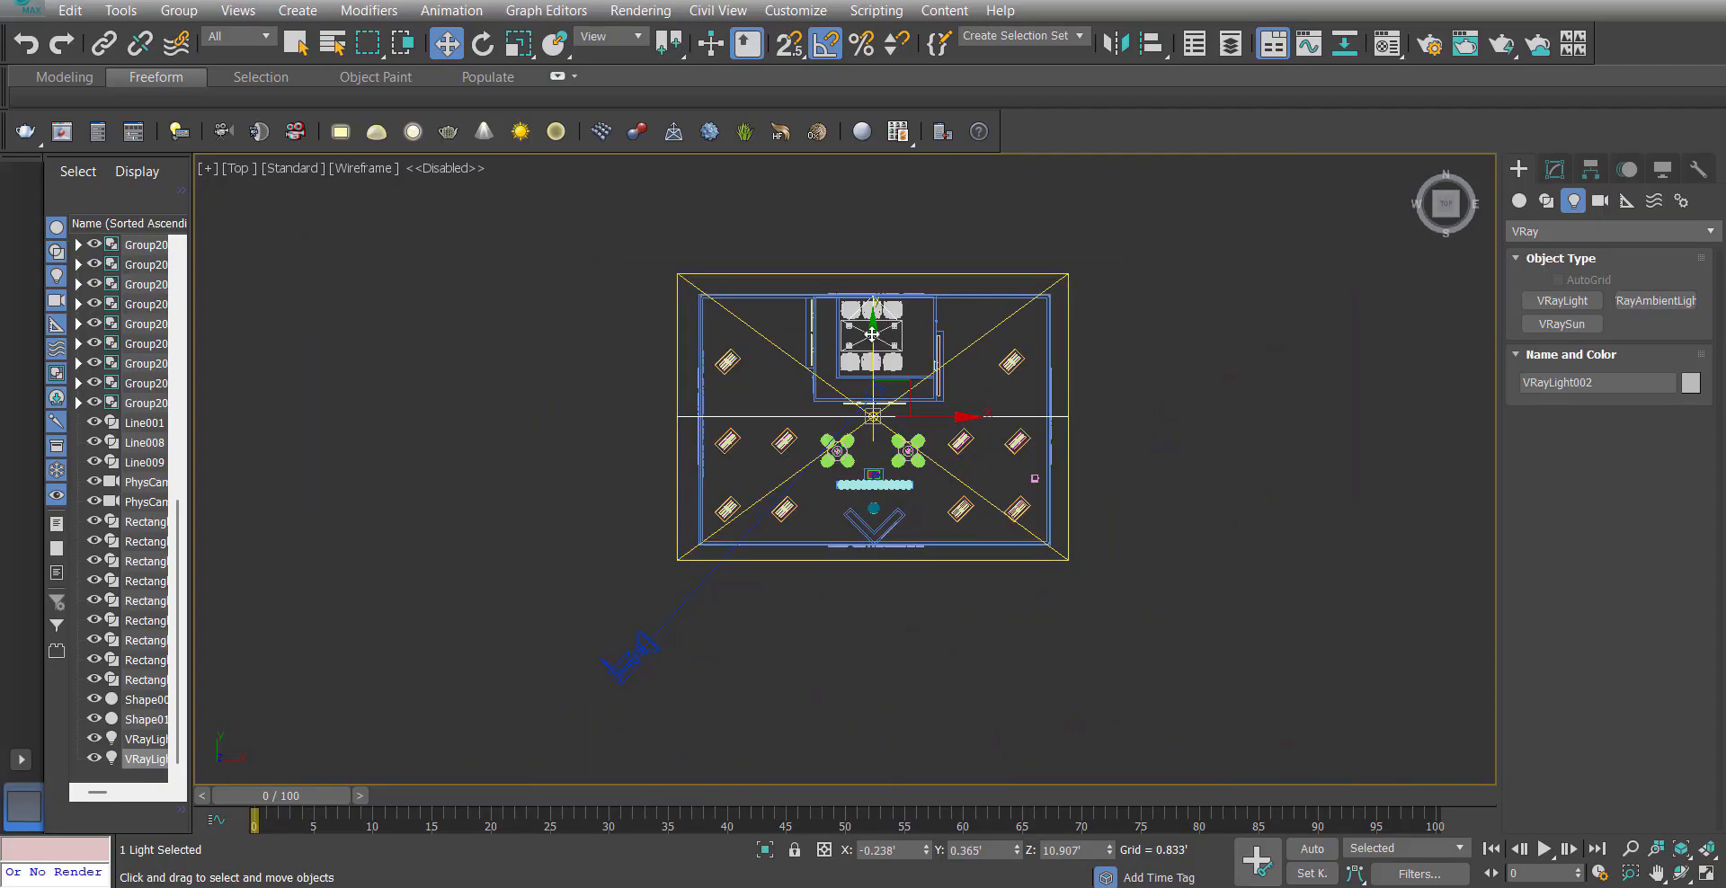
{"action": "mouse_move", "coordinate": [873, 334]}
{"action": "left_mouse_down"}
{"action": "mouse_move", "coordinate": [874, 617]}
{"action": "mouse_move", "coordinate": [874, 288]}
{"action": "left_mouse_up"}
{"action": "scroll", "coordinate": [874, 630], "scroll_direction": "down", "scroll_amount": 2}
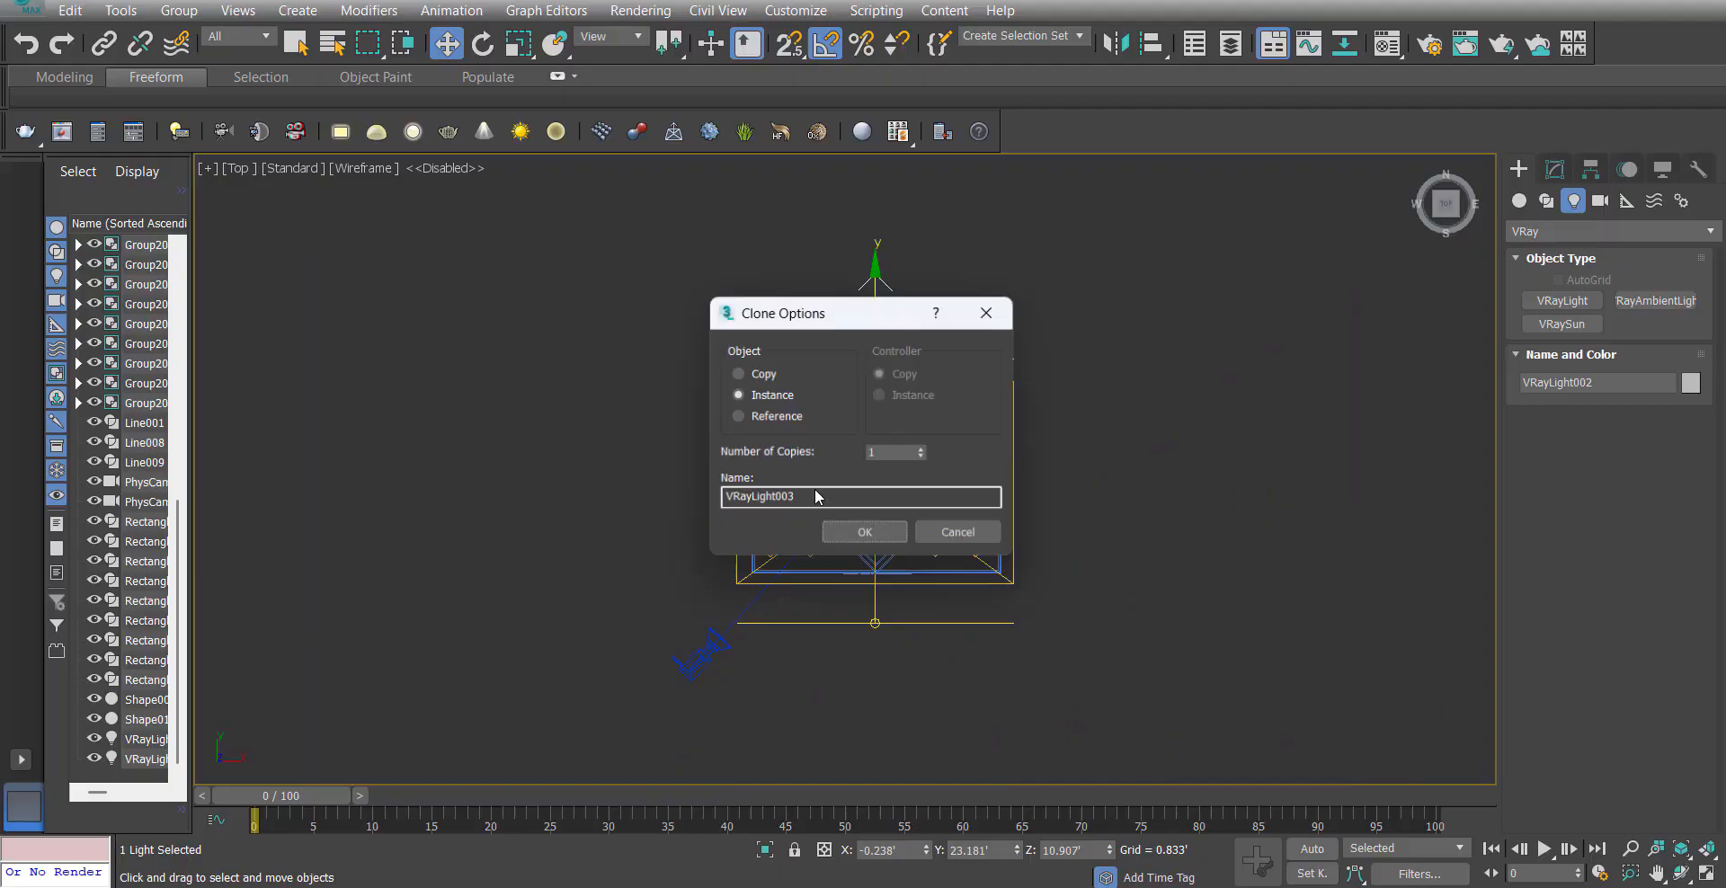
{"action": "left_click", "coordinate": [867, 537]}
Rotate the rear light to face the booth and move it slightly farther from the back wall.
{"action": "key", "text": "e"}
{"action": "left_click_drag", "start_coordinate": [942, 411], "coordinate": [944, 213]}
{"action": "key", "text": "w"}
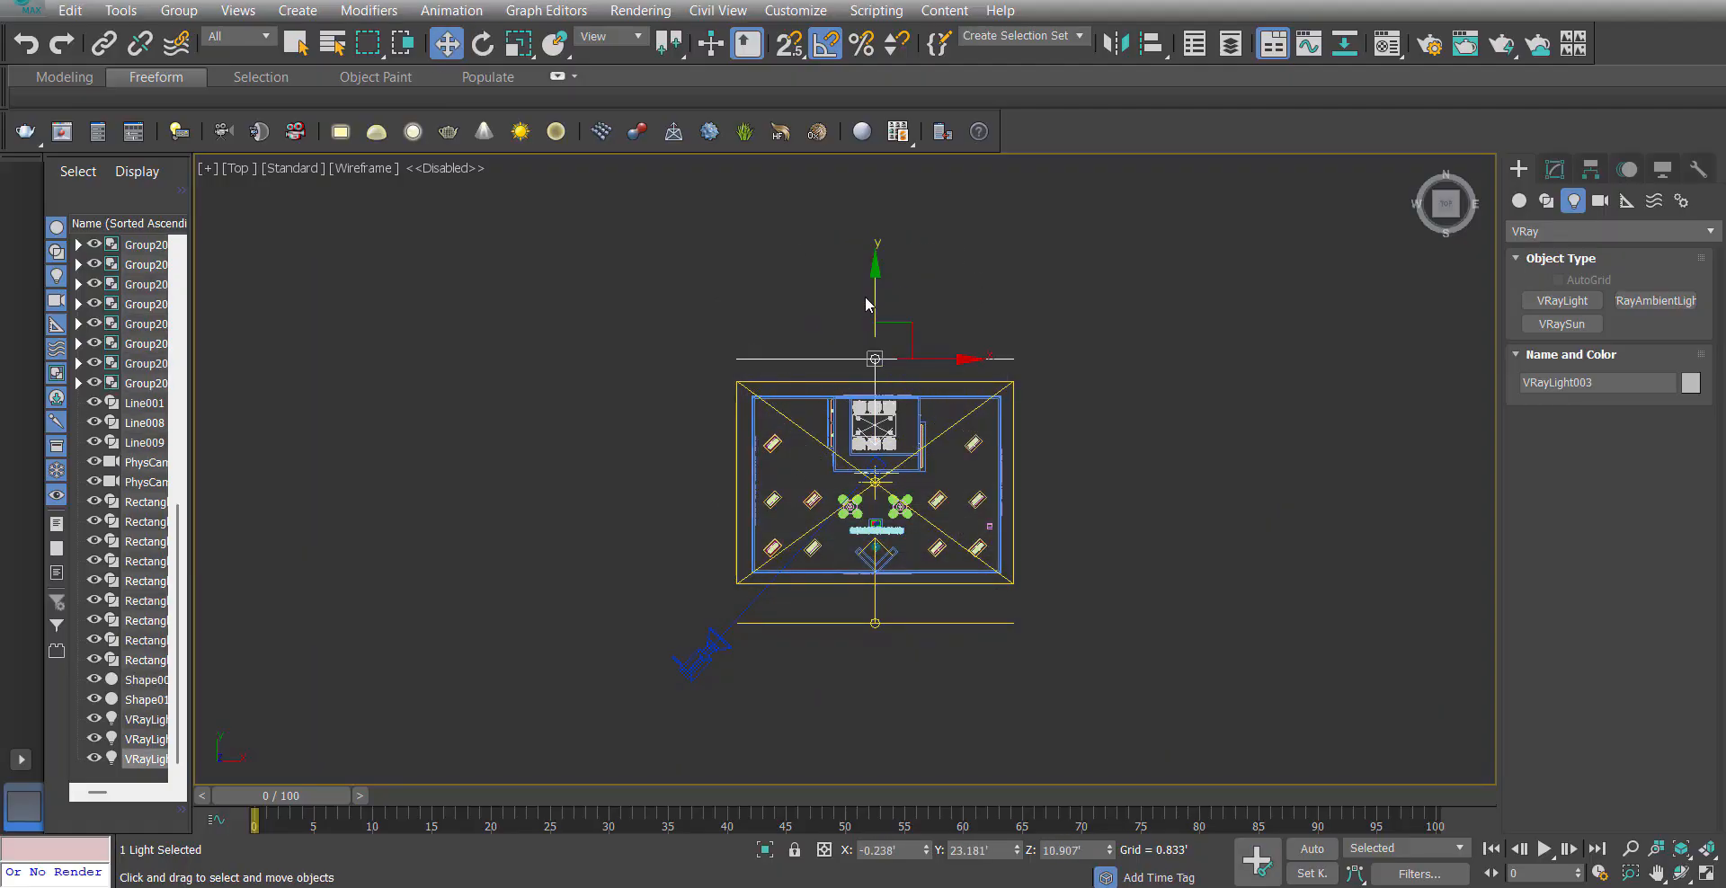
{"action": "left_click_drag", "start_coordinate": [878, 297], "coordinate": [877, 269]}
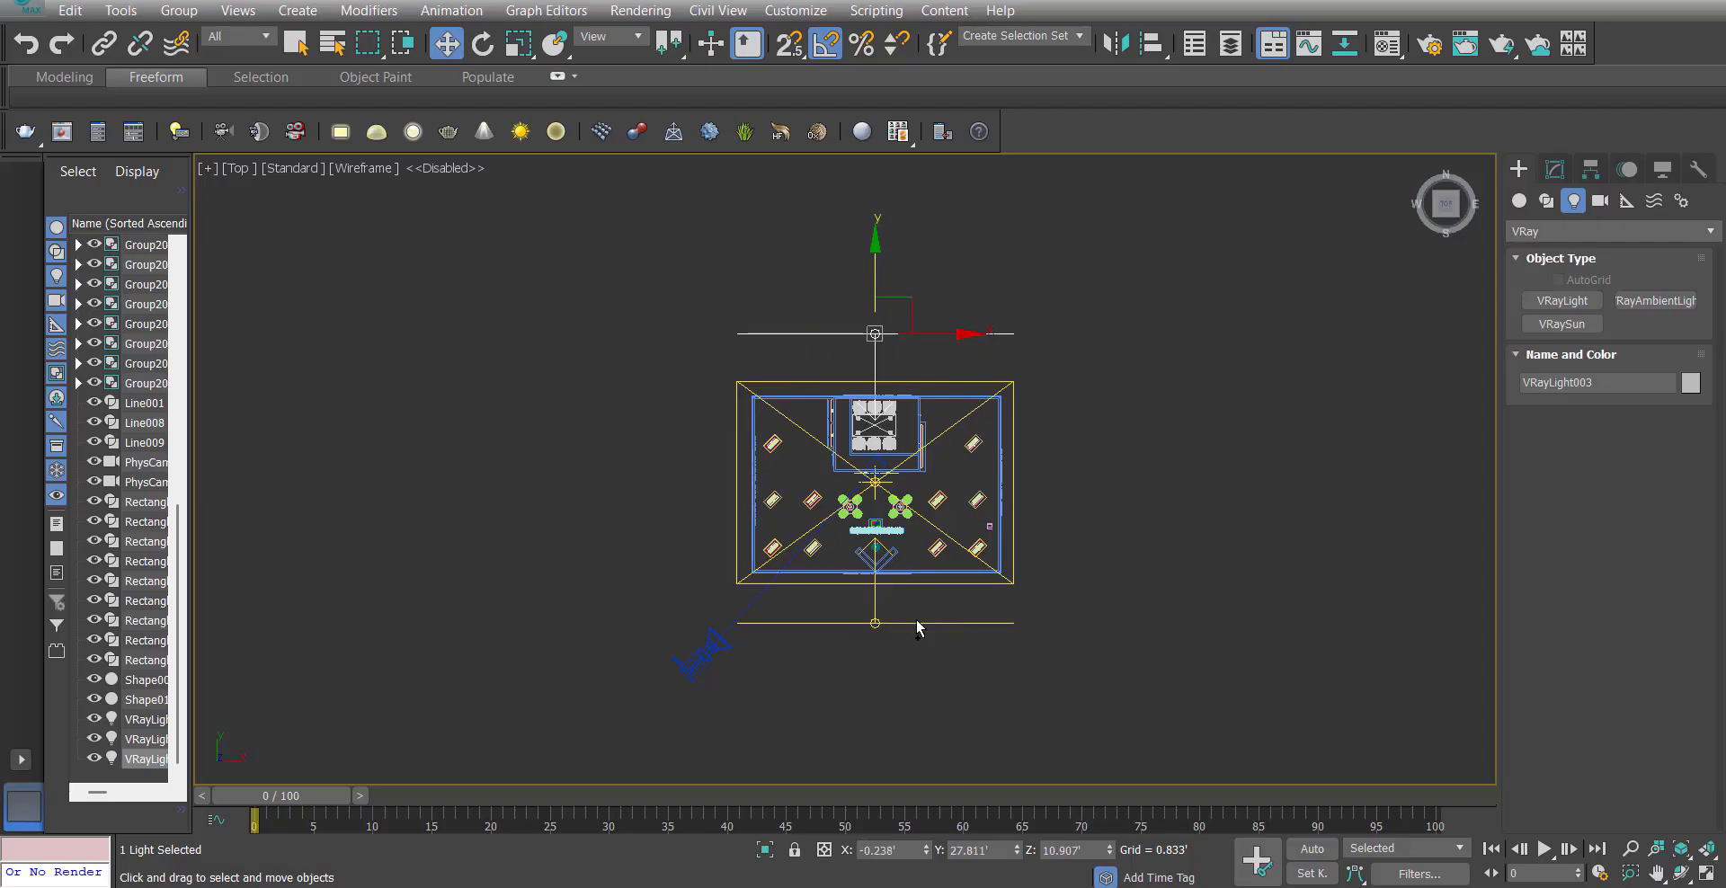
Clone the front and rear lights together as instances rotated 90 degrees to light the booth's two sides.
{"action": "key", "text": "e"}
{"action": "left_click", "coordinate": [935, 544], "text": "ctrl"}
{"action": "left_click_drag", "start_coordinate": [924, 551], "coordinate": [981, 482]}
{"action": "left_click", "coordinate": [879, 525]}
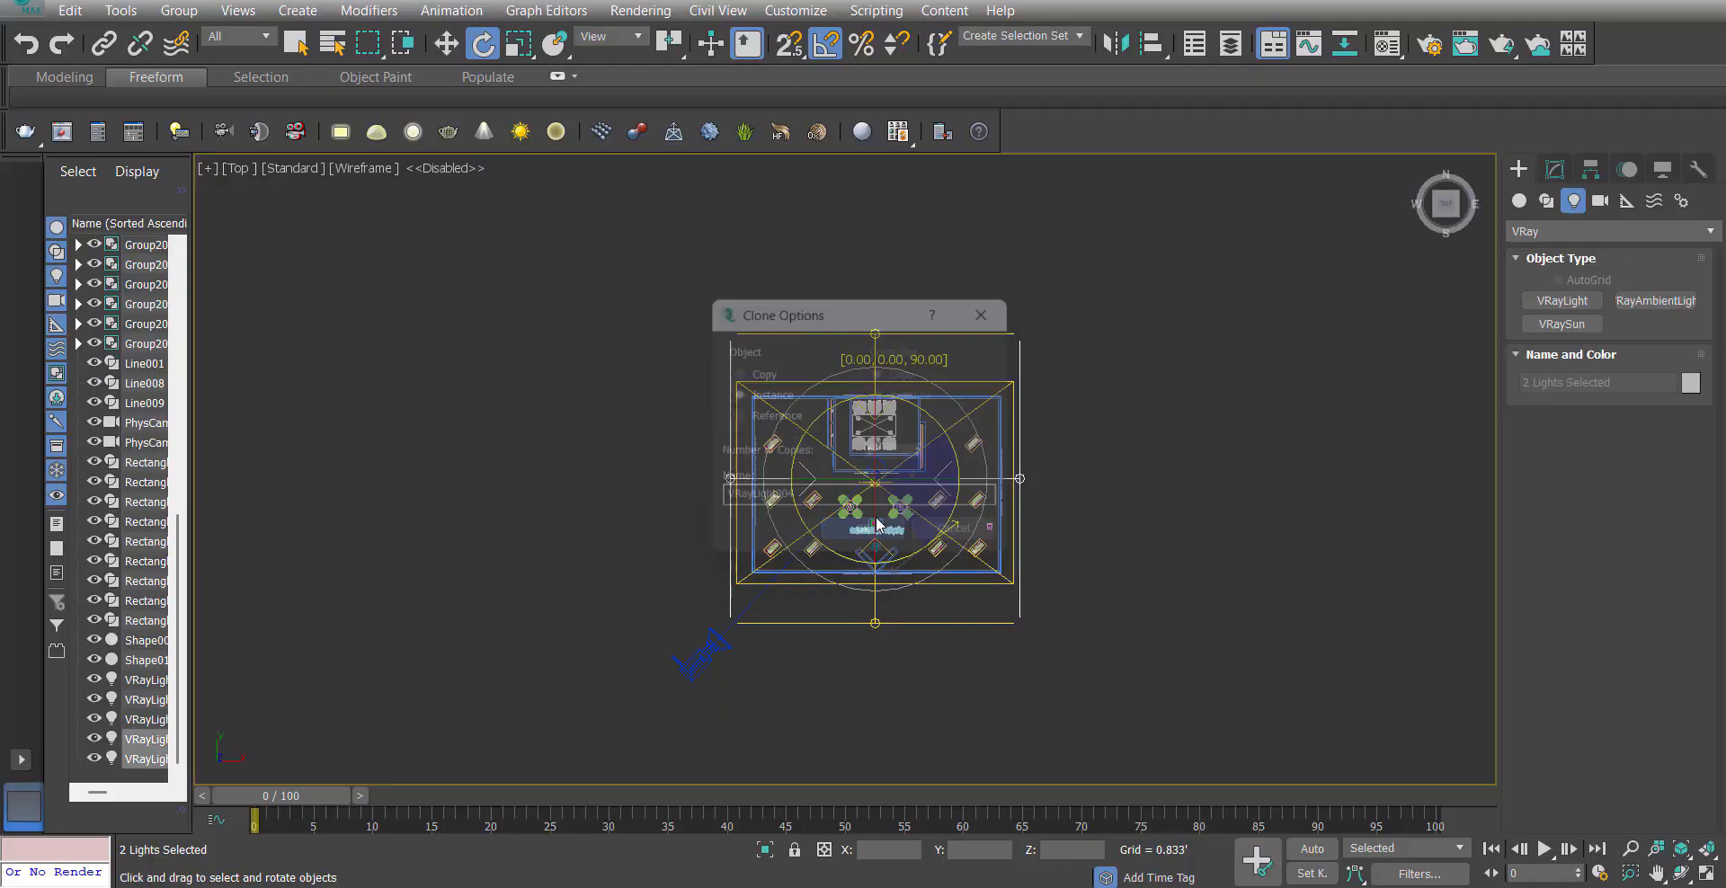
Move the two side lights outward so each stands clear of its side of the booth.
{"action": "key", "text": "w"}
{"action": "mouse_move", "coordinate": [866, 445]}
{"action": "left_mouse_down"}
{"action": "mouse_move", "coordinate": [811, 445]}
{"action": "mouse_move", "coordinate": [828, 446]}
{"action": "left_mouse_up"}
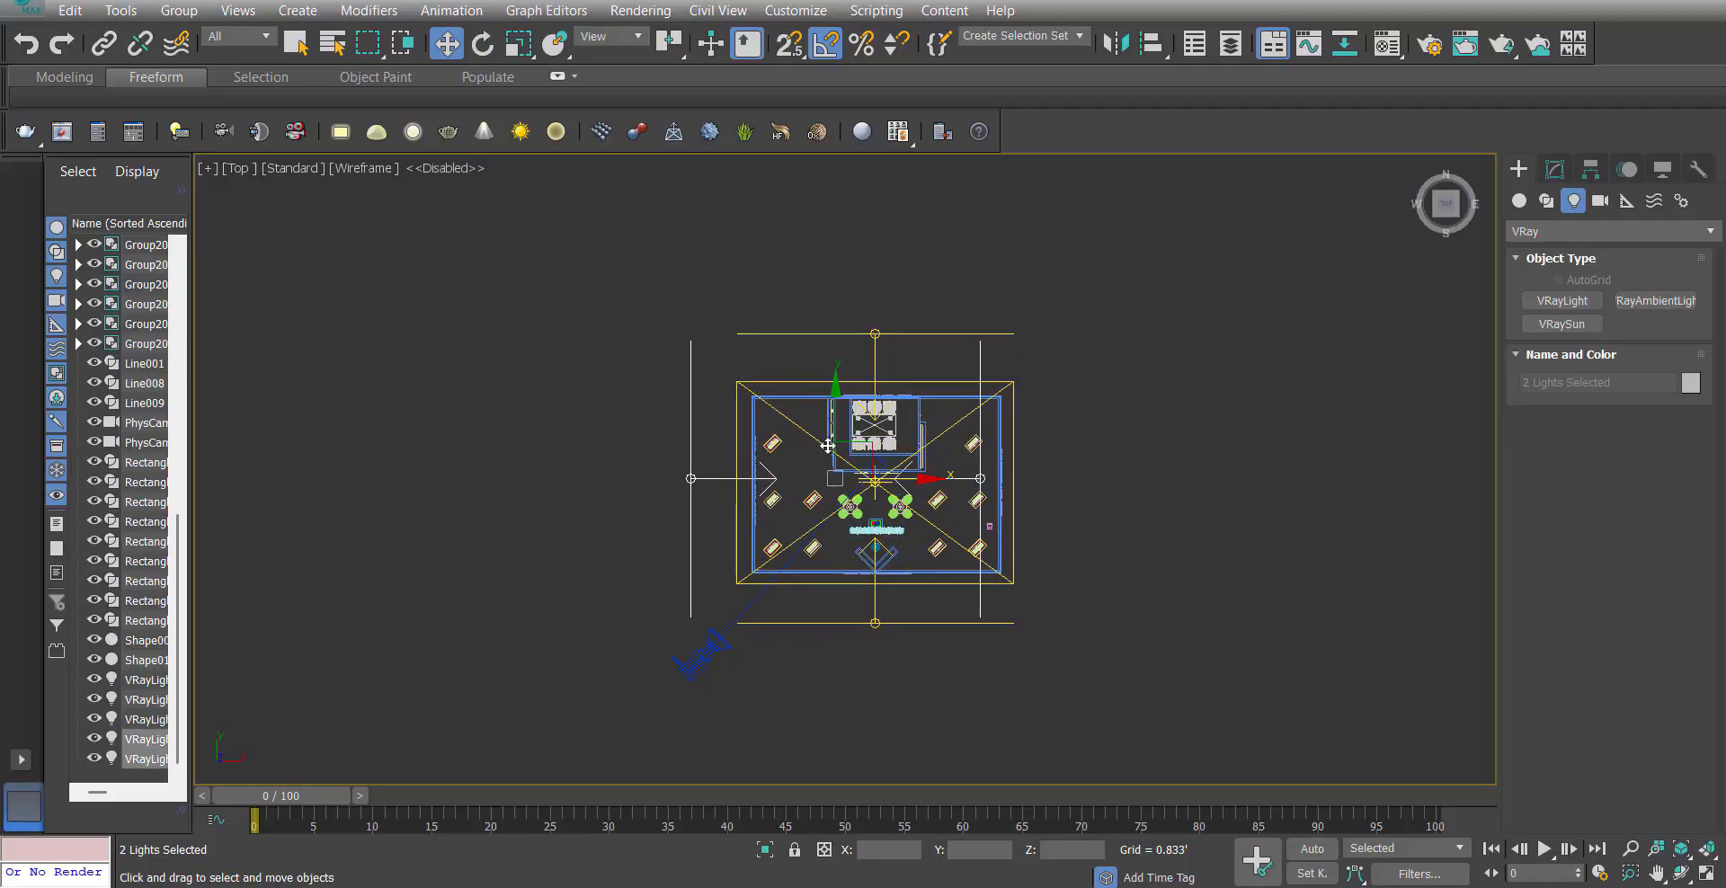
{"action": "left_click", "coordinate": [980, 478]}
{"action": "left_click_drag", "start_coordinate": [1005, 472], "coordinate": [1090, 471]}
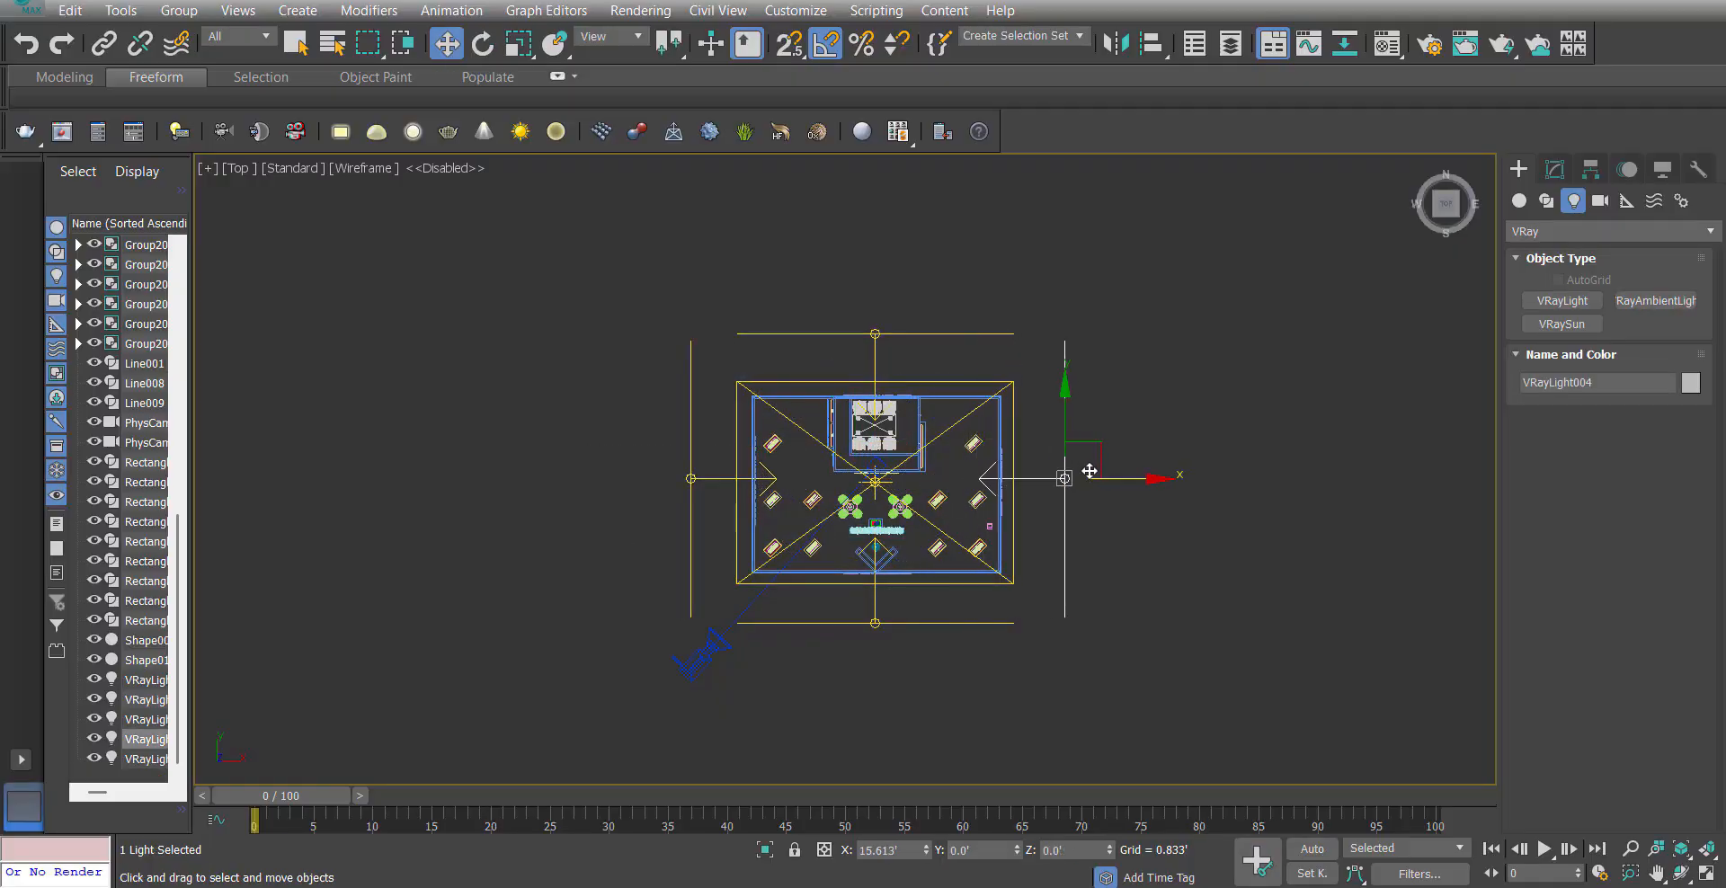
Examine the light arrangement in perspective and check the side light's multiplier and shadow and visibility options.
{"action": "key", "text": "p"}
{"action": "middle_click_drag", "start_coordinate": [1078, 602], "coordinate": [1100, 487], "text": "alt"}
{"action": "scroll", "coordinate": [1154, 464], "scroll_direction": "up", "scroll_amount": 3}
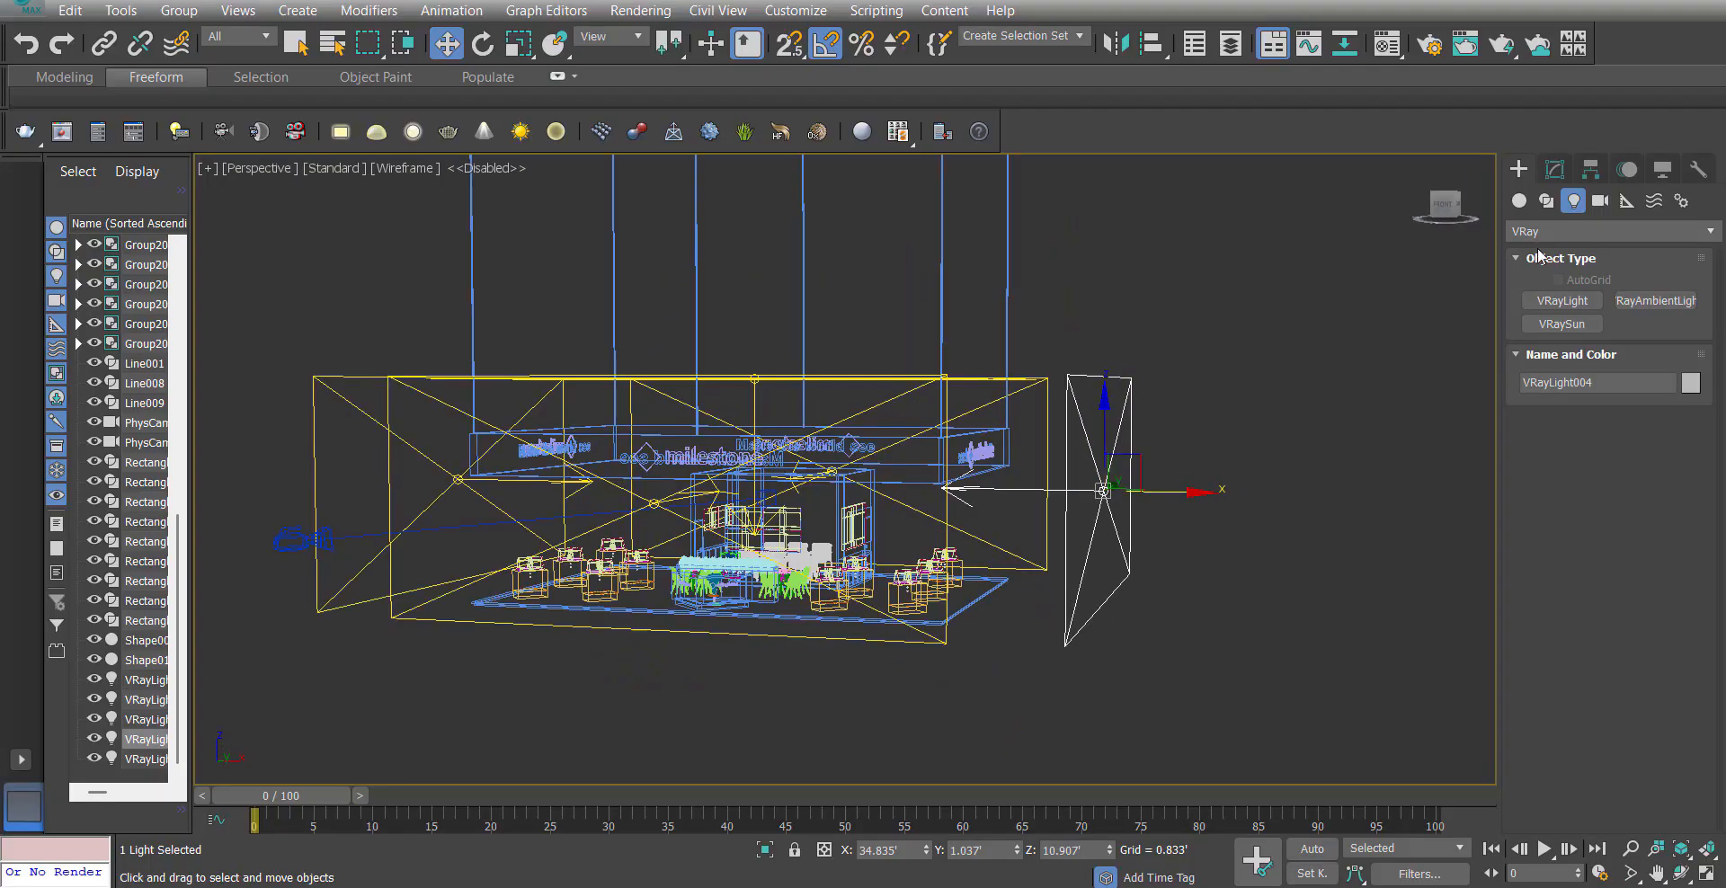
{"action": "left_click", "coordinate": [1555, 170]}
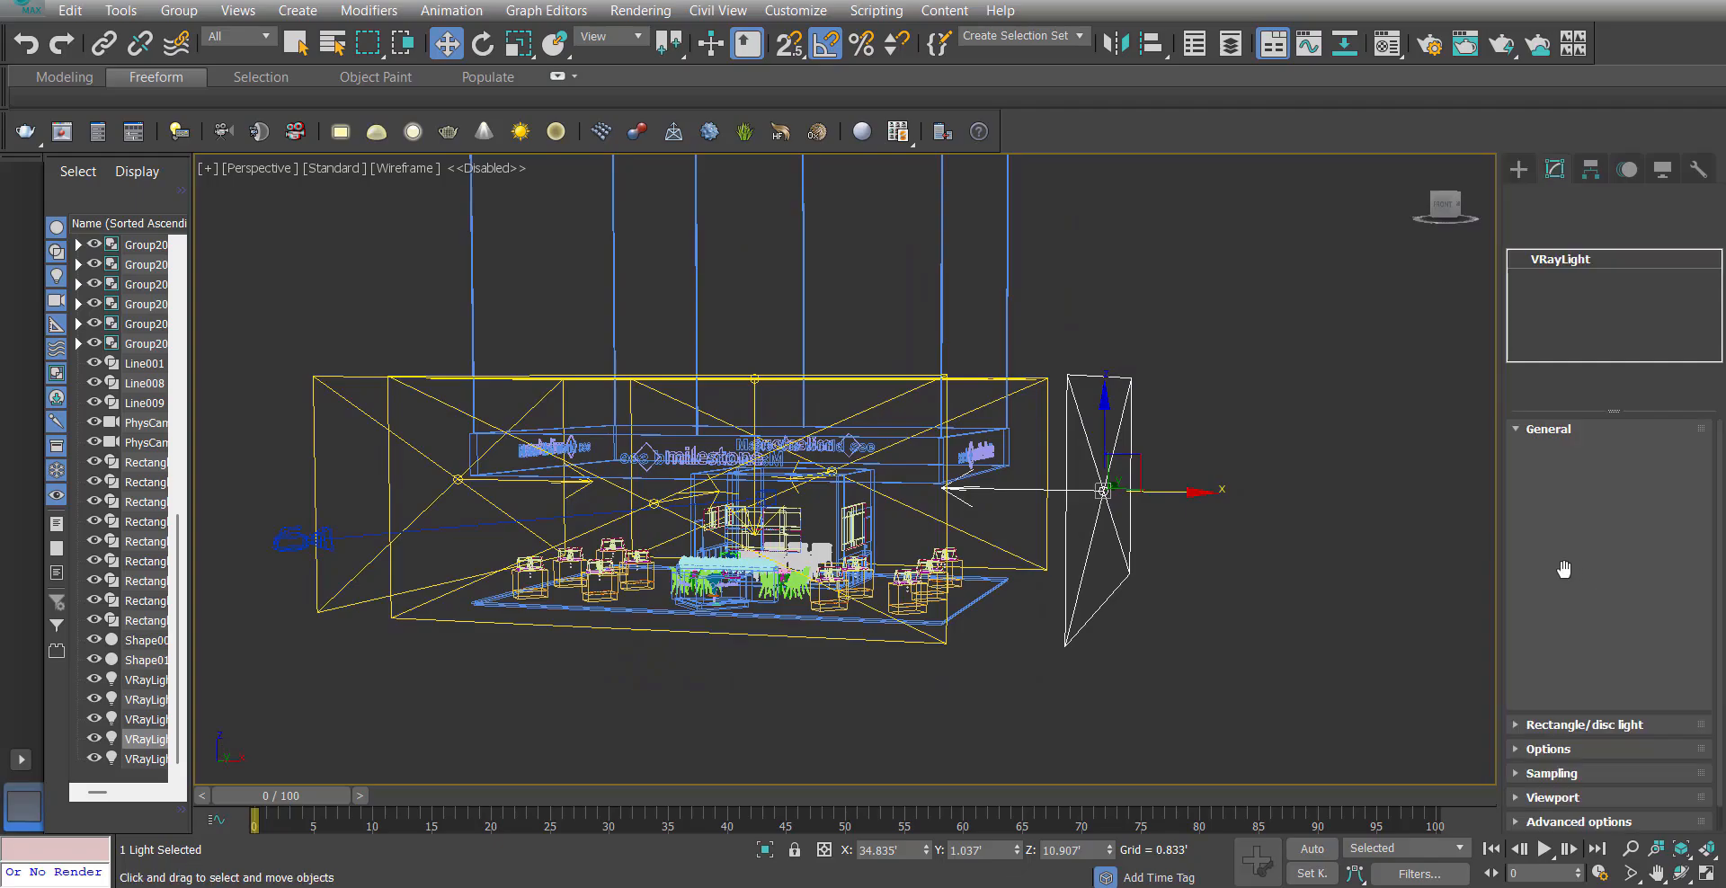
{"action": "double_click", "coordinate": [1660, 570]}
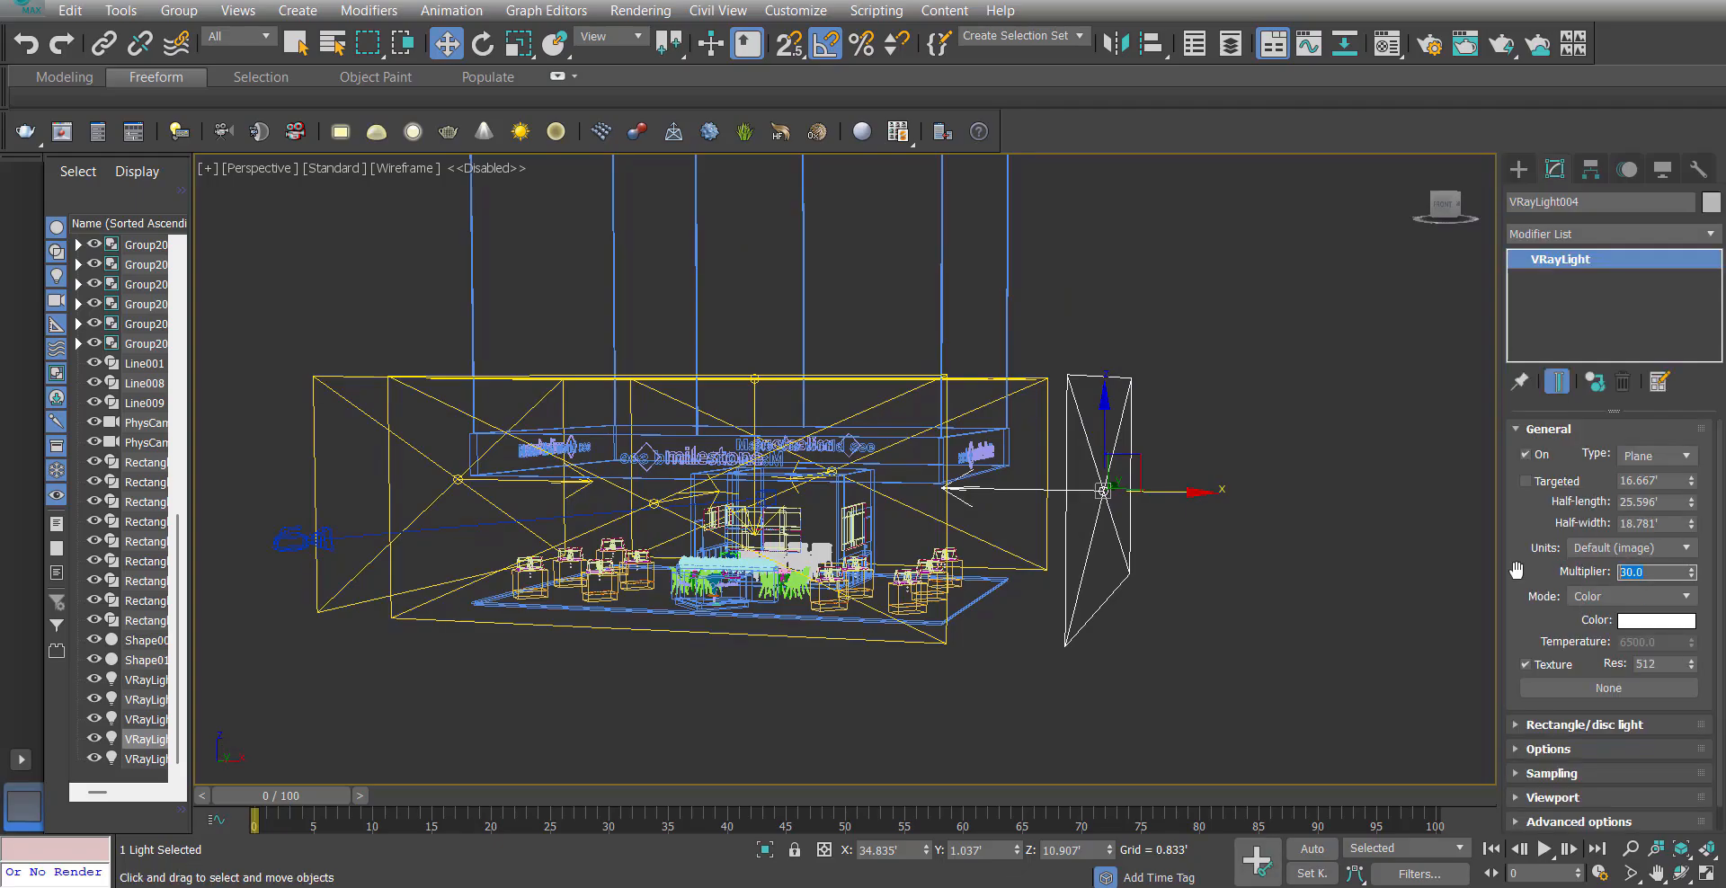
{"action": "left_click", "coordinate": [1548, 750]}
{"action": "scroll", "coordinate": [1590, 638], "scroll_direction": "down", "scroll_amount": 3}
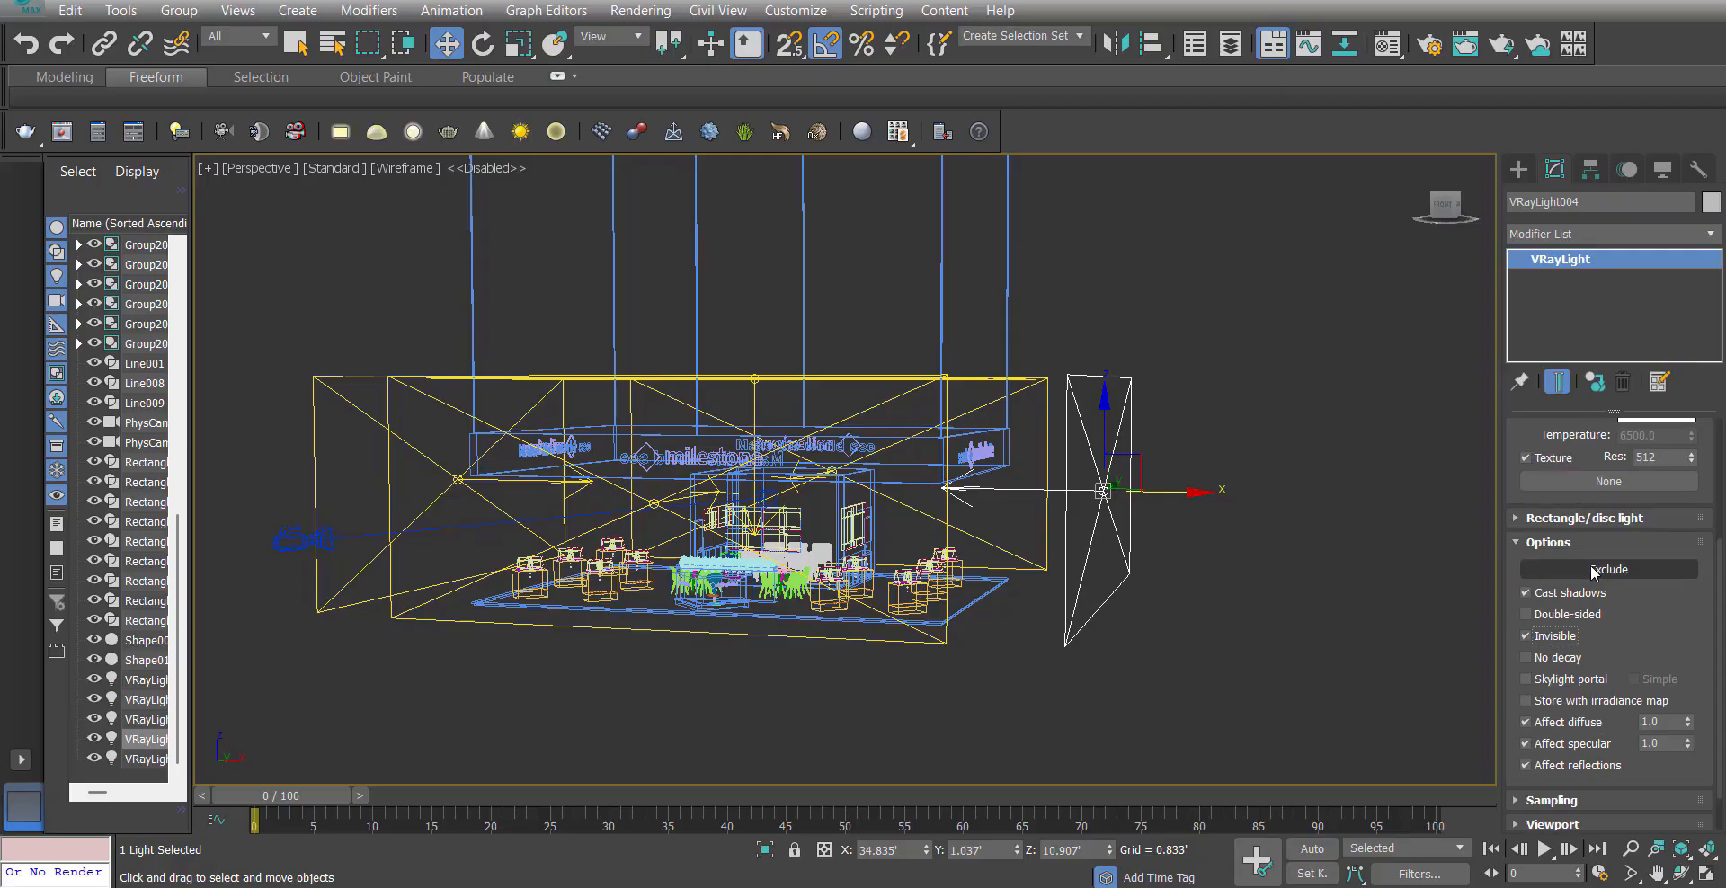
{"action": "left_click", "coordinate": [1226, 443]}
Render the shaded physical camera view with the new lights and inspect the result up close.
{"action": "middle_click_drag", "start_coordinate": [791, 571], "coordinate": [996, 586], "text": "alt"}
{"action": "scroll", "coordinate": [943, 604], "scroll_direction": "up", "scroll_amount": 3}
{"action": "key", "text": "c"}
{"action": "key", "text": "F3"}
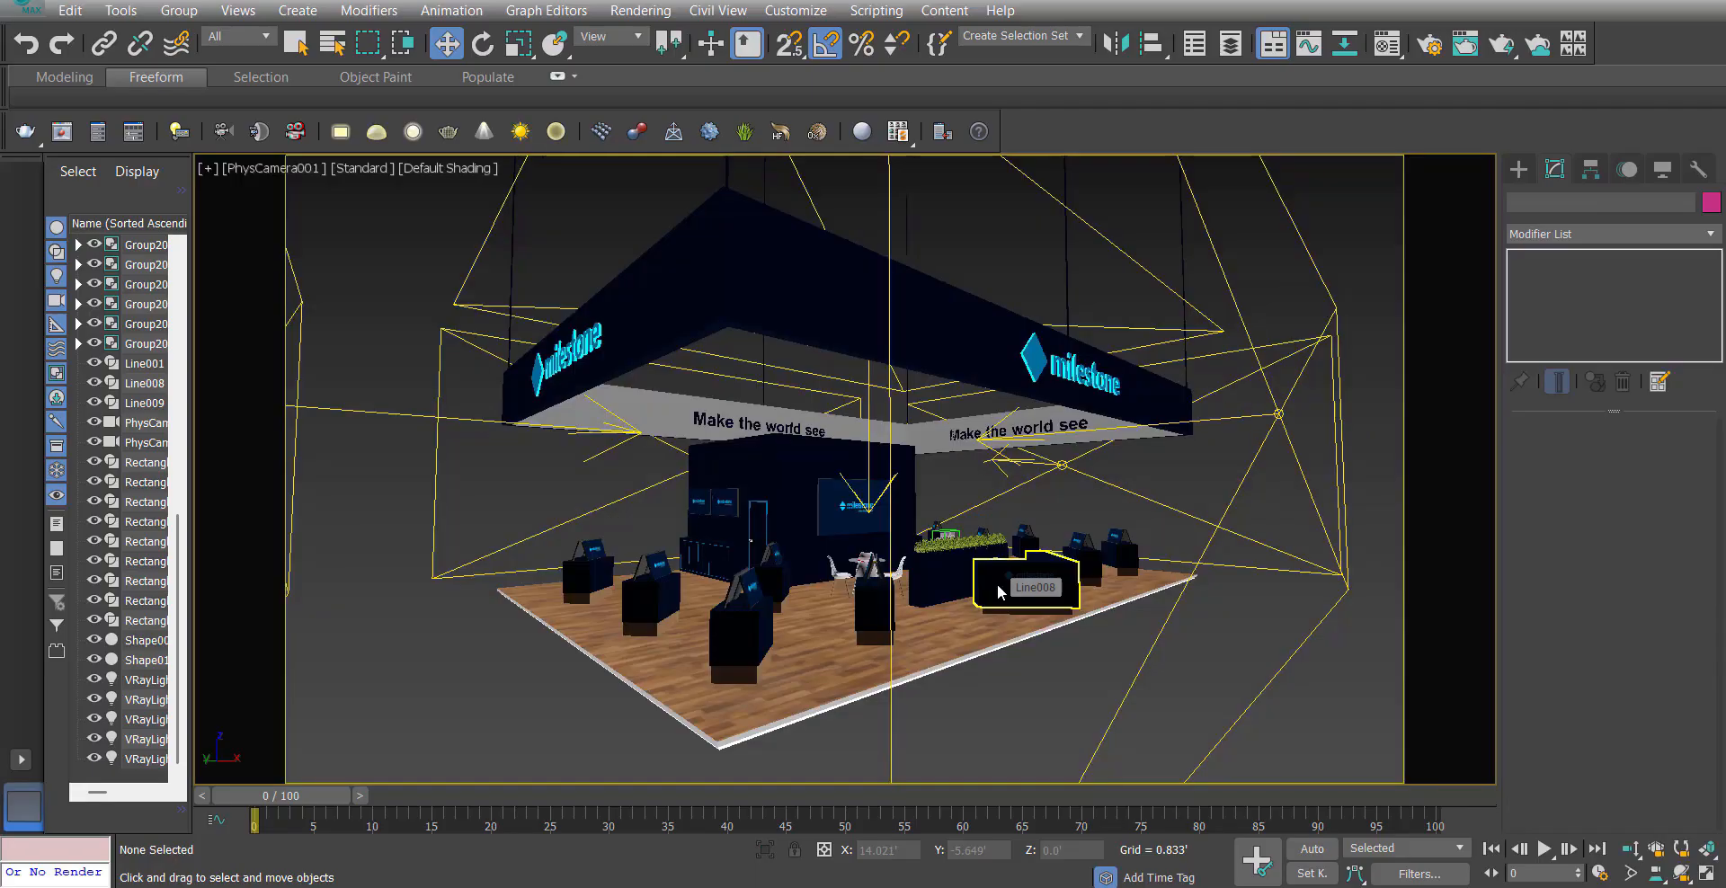
{"action": "key", "text": "shift+q"}
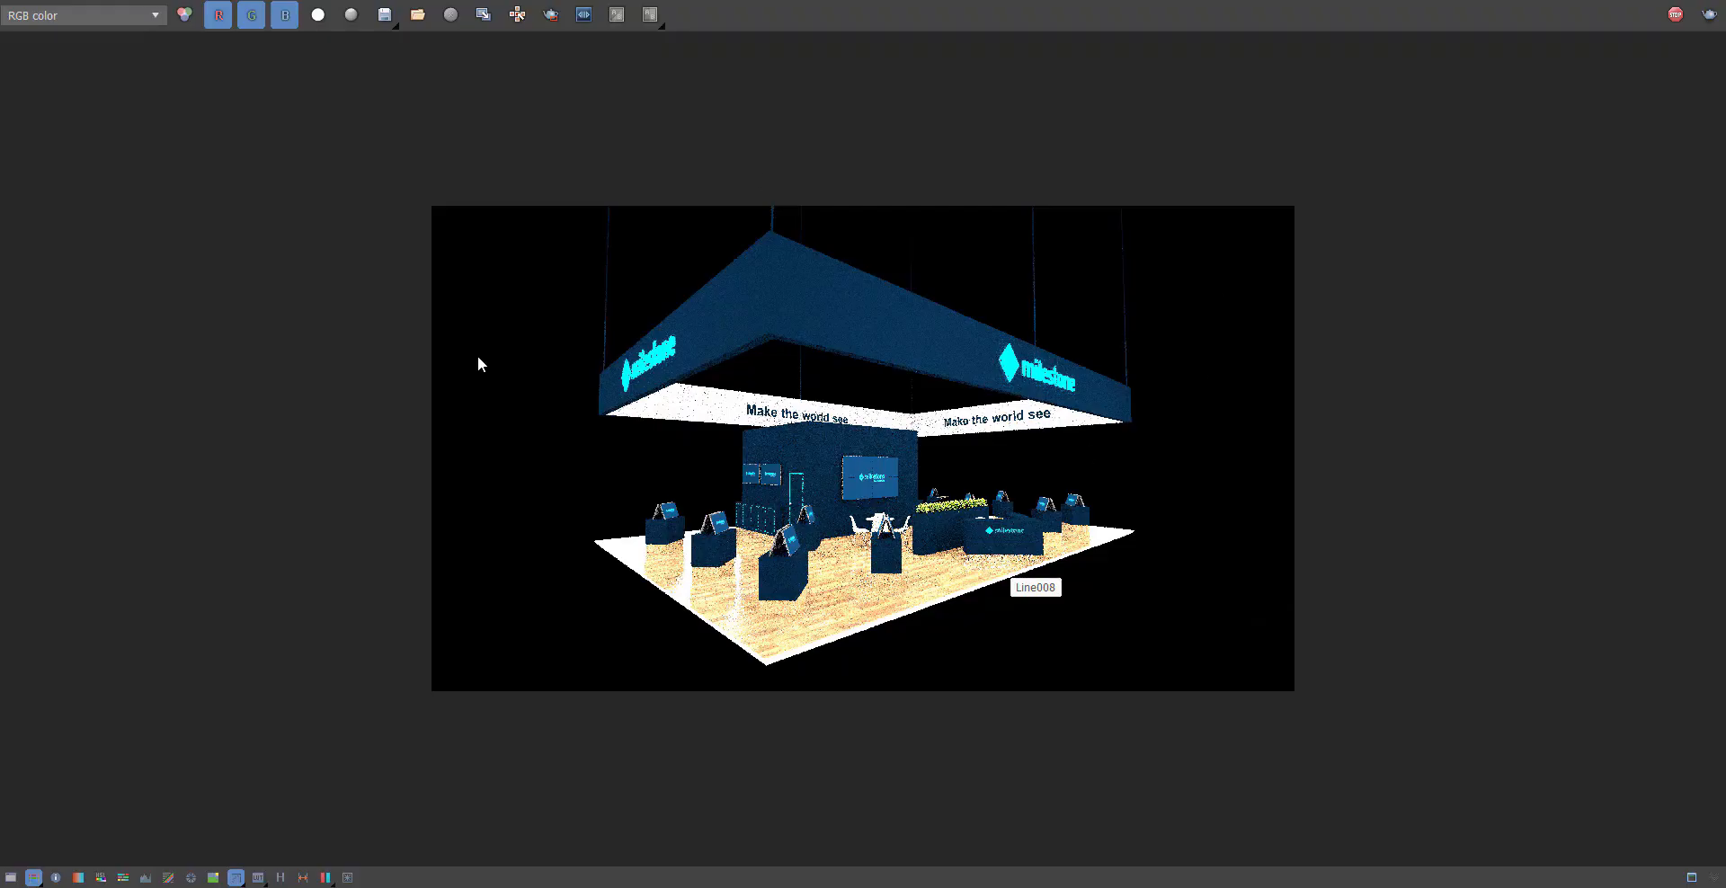
{"action": "scroll", "coordinate": [897, 511], "scroll_direction": "up", "scroll_amount": 3}
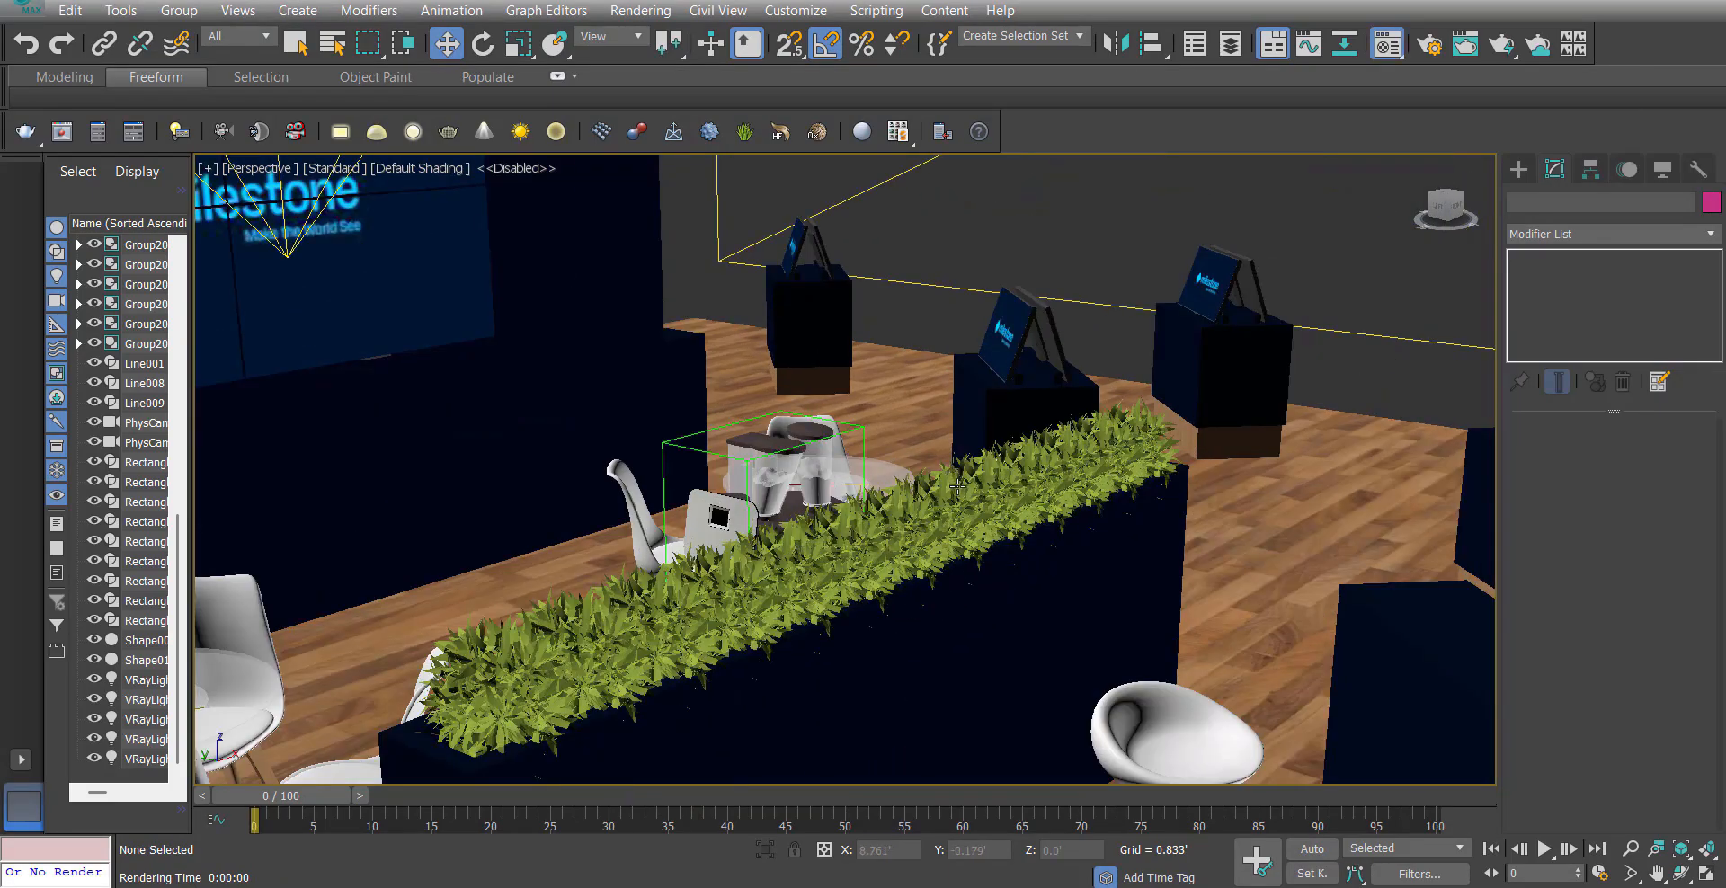
Sample the planter's Multi/Sub-Object material into an unused material slot and copy the diffuse colour of its fern_02 sub-material.
{"action": "key", "text": "m"}
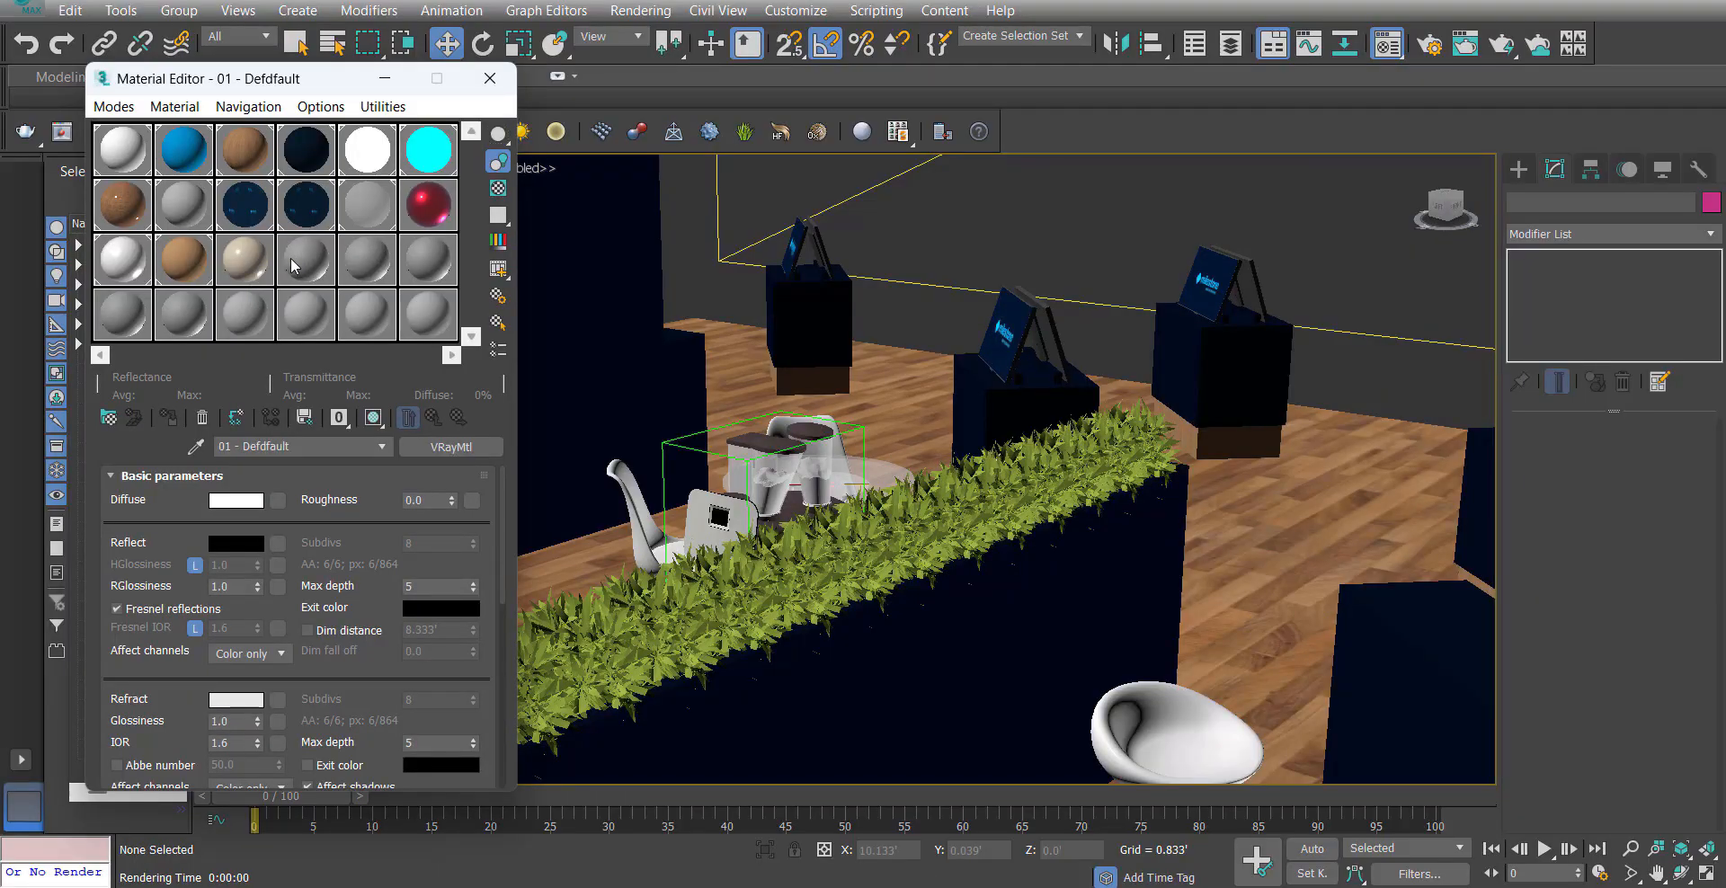
{"action": "left_click", "coordinate": [306, 260]}
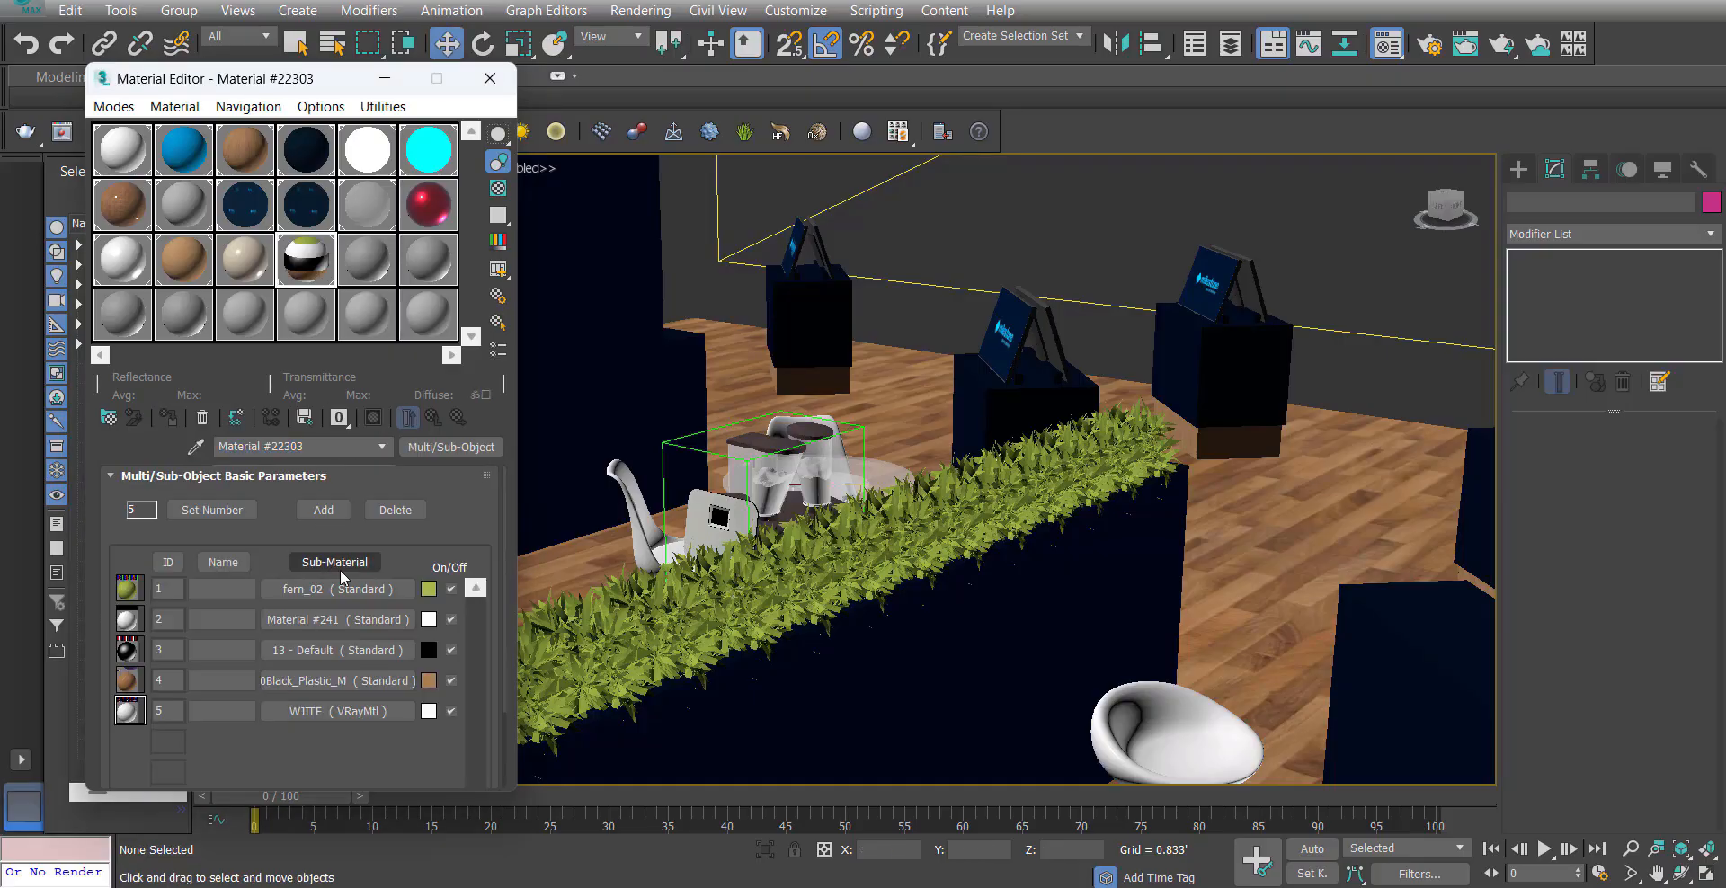
{"action": "left_click", "coordinate": [349, 591]}
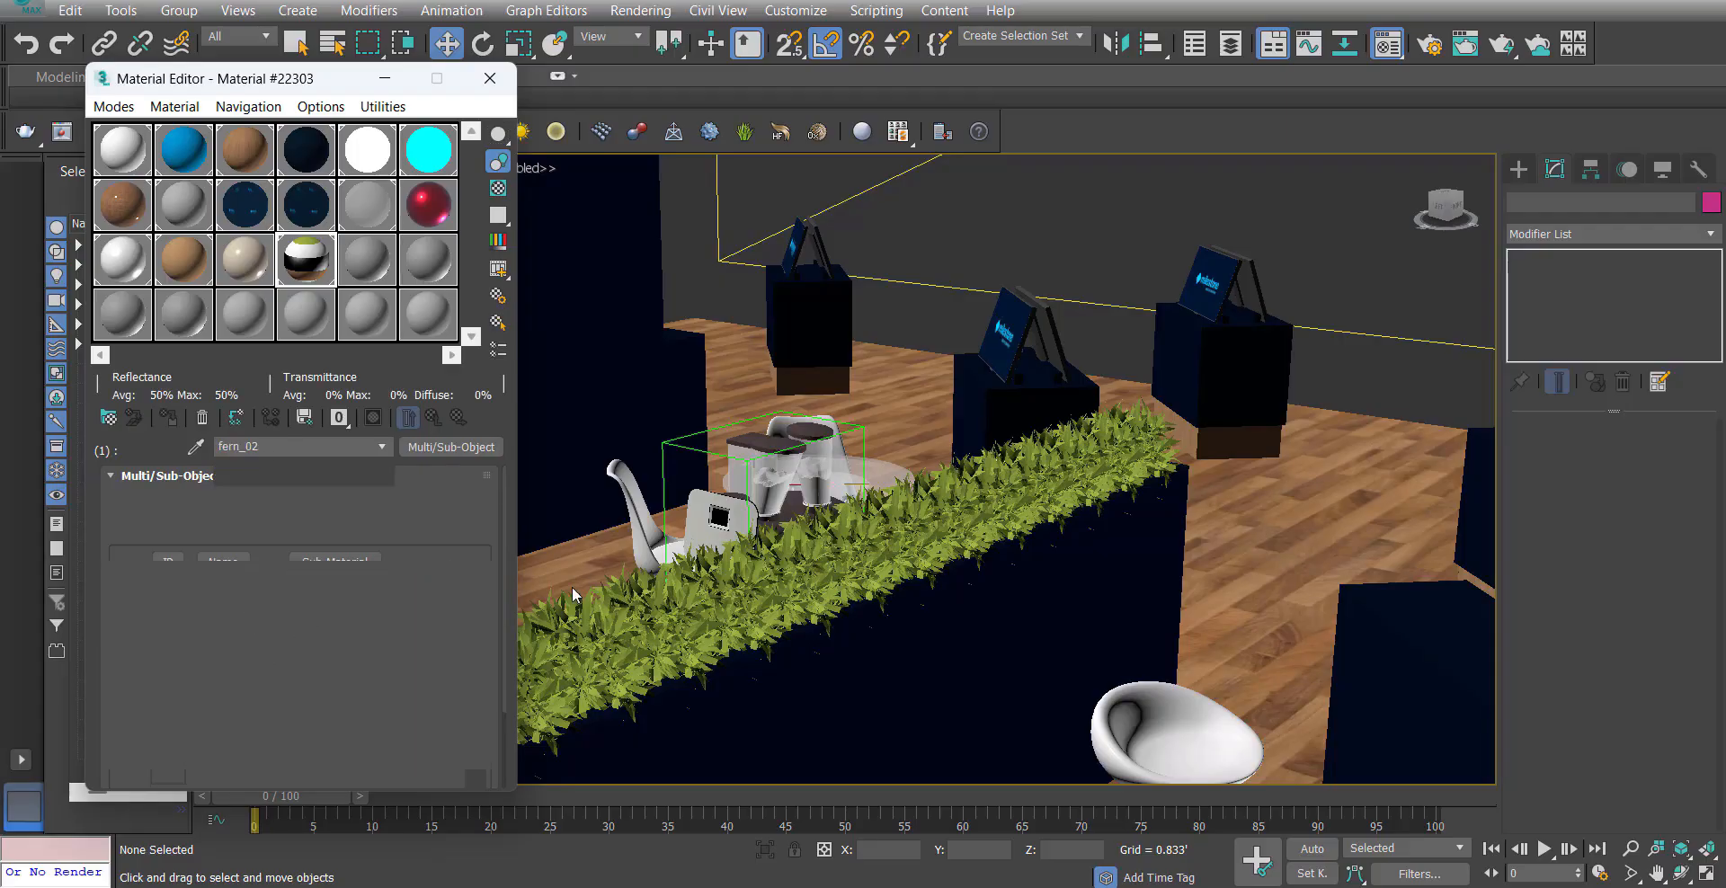
{"action": "right_click", "coordinate": [231, 624]}
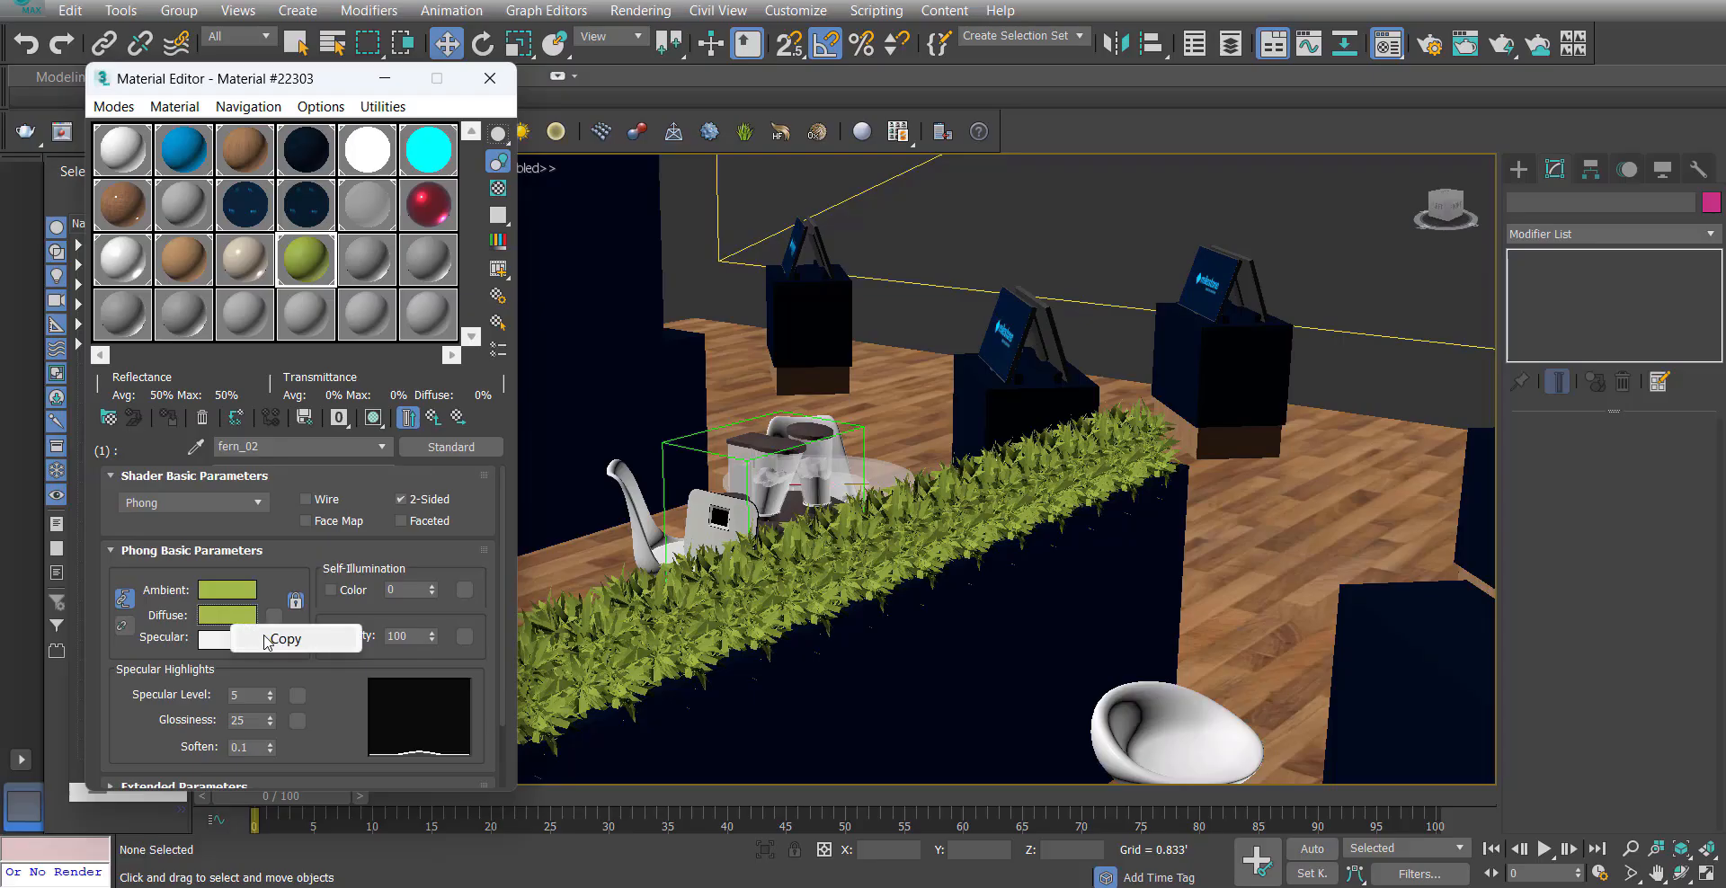
{"action": "left_click", "coordinate": [275, 640]}
Replace the plants' Multi/Sub-Object material with a VRayMtl and paste the copied green into its diffuse colour.
{"action": "left_click", "coordinate": [432, 417]}
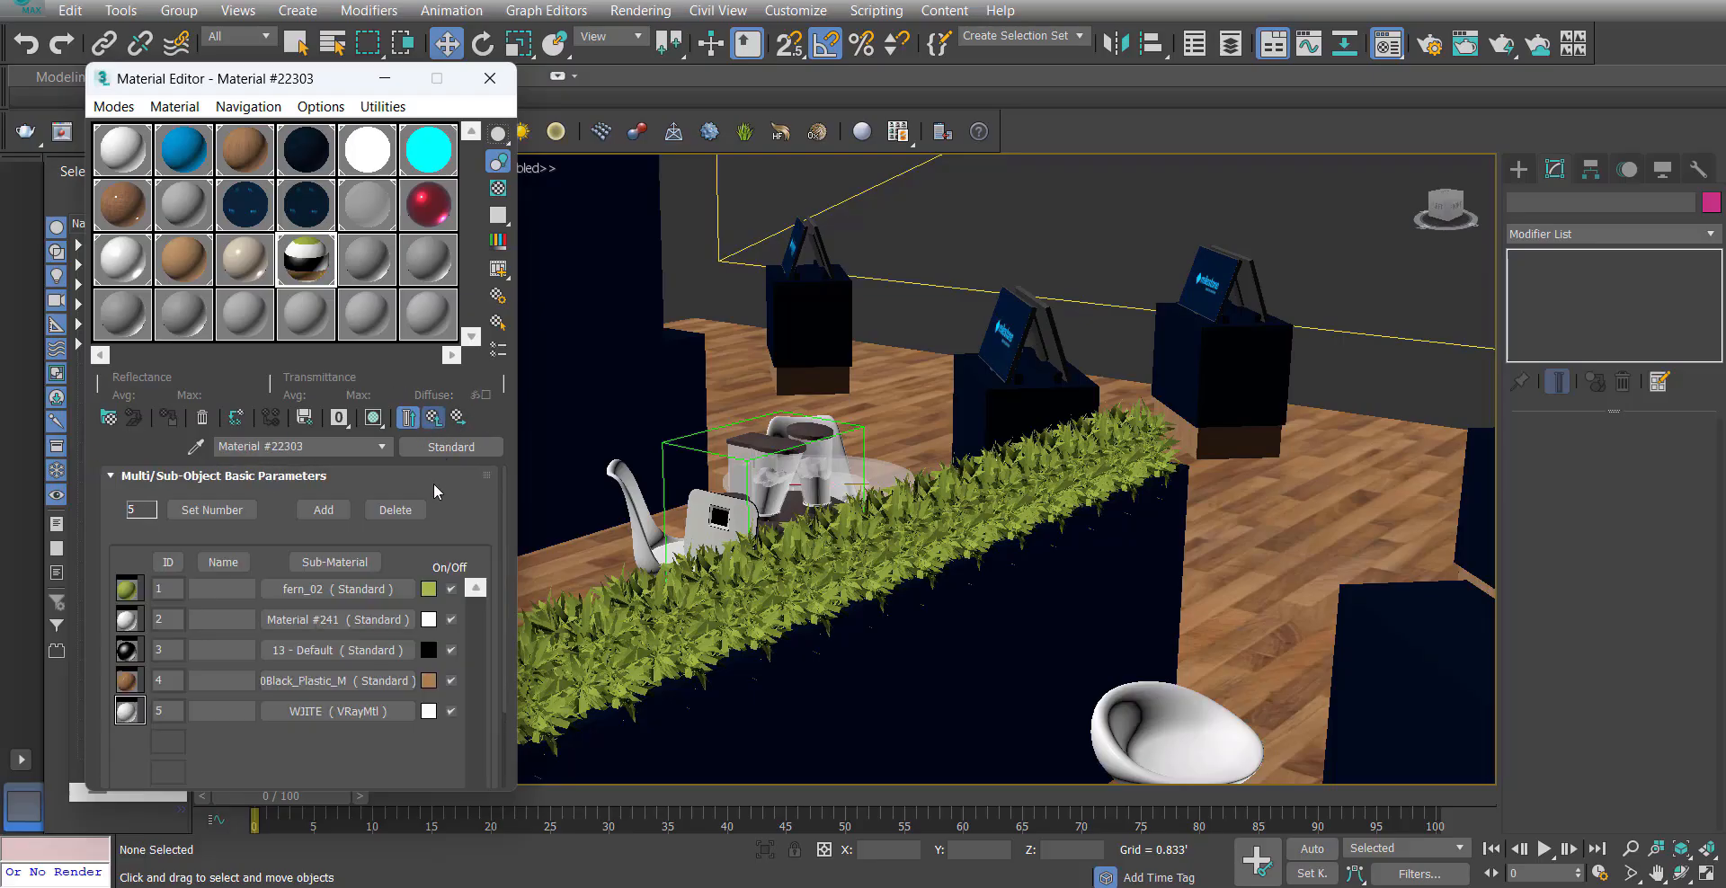
{"action": "left_click", "coordinate": [452, 447]}
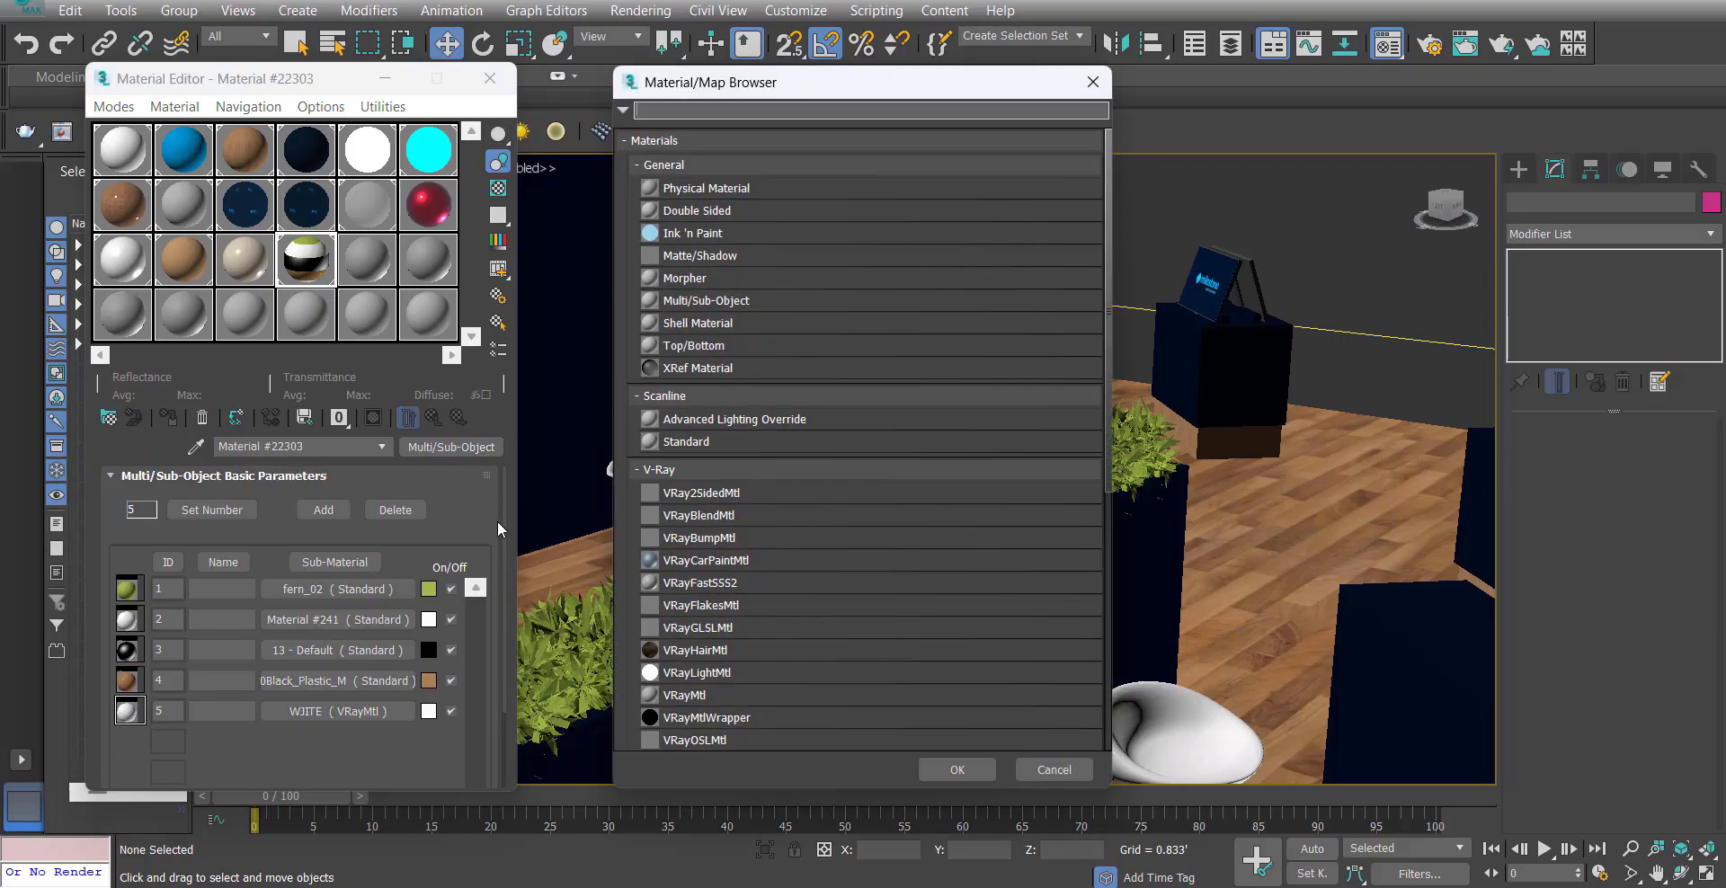
{"action": "double_click", "coordinate": [736, 691]}
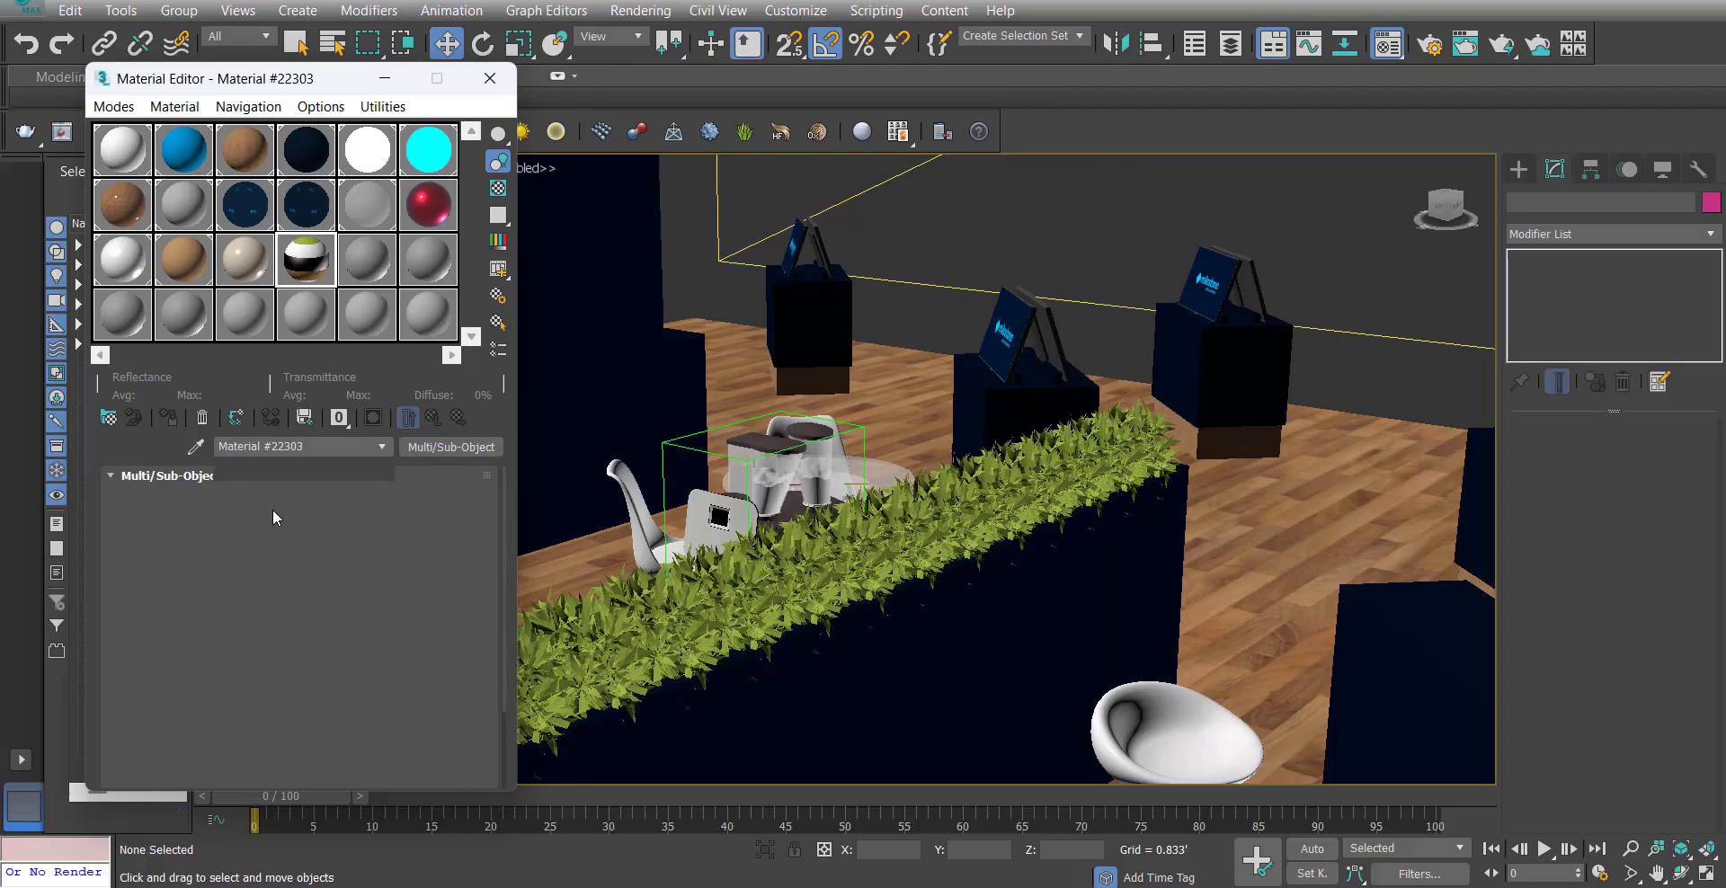
{"action": "right_click", "coordinate": [246, 499]}
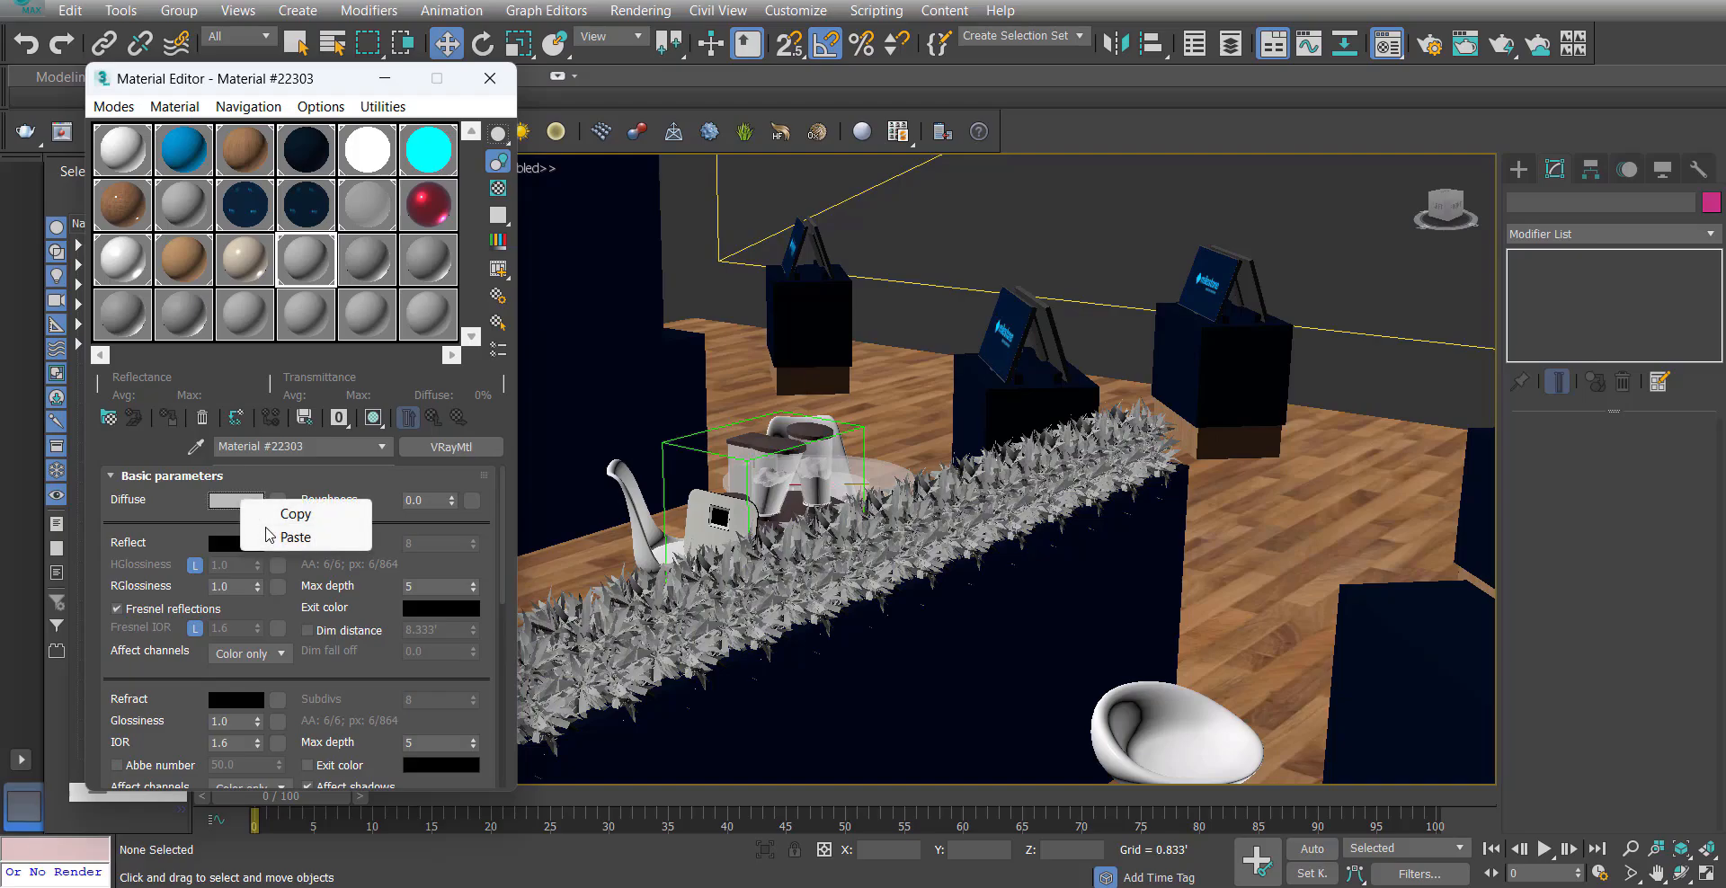
{"action": "left_click", "coordinate": [295, 537]}
Sample the dark brown material from the furniture group behind the planter, and undo the accidental change made to the group.
{"action": "scroll", "coordinate": [919, 557], "scroll_direction": "down", "scroll_amount": 5}
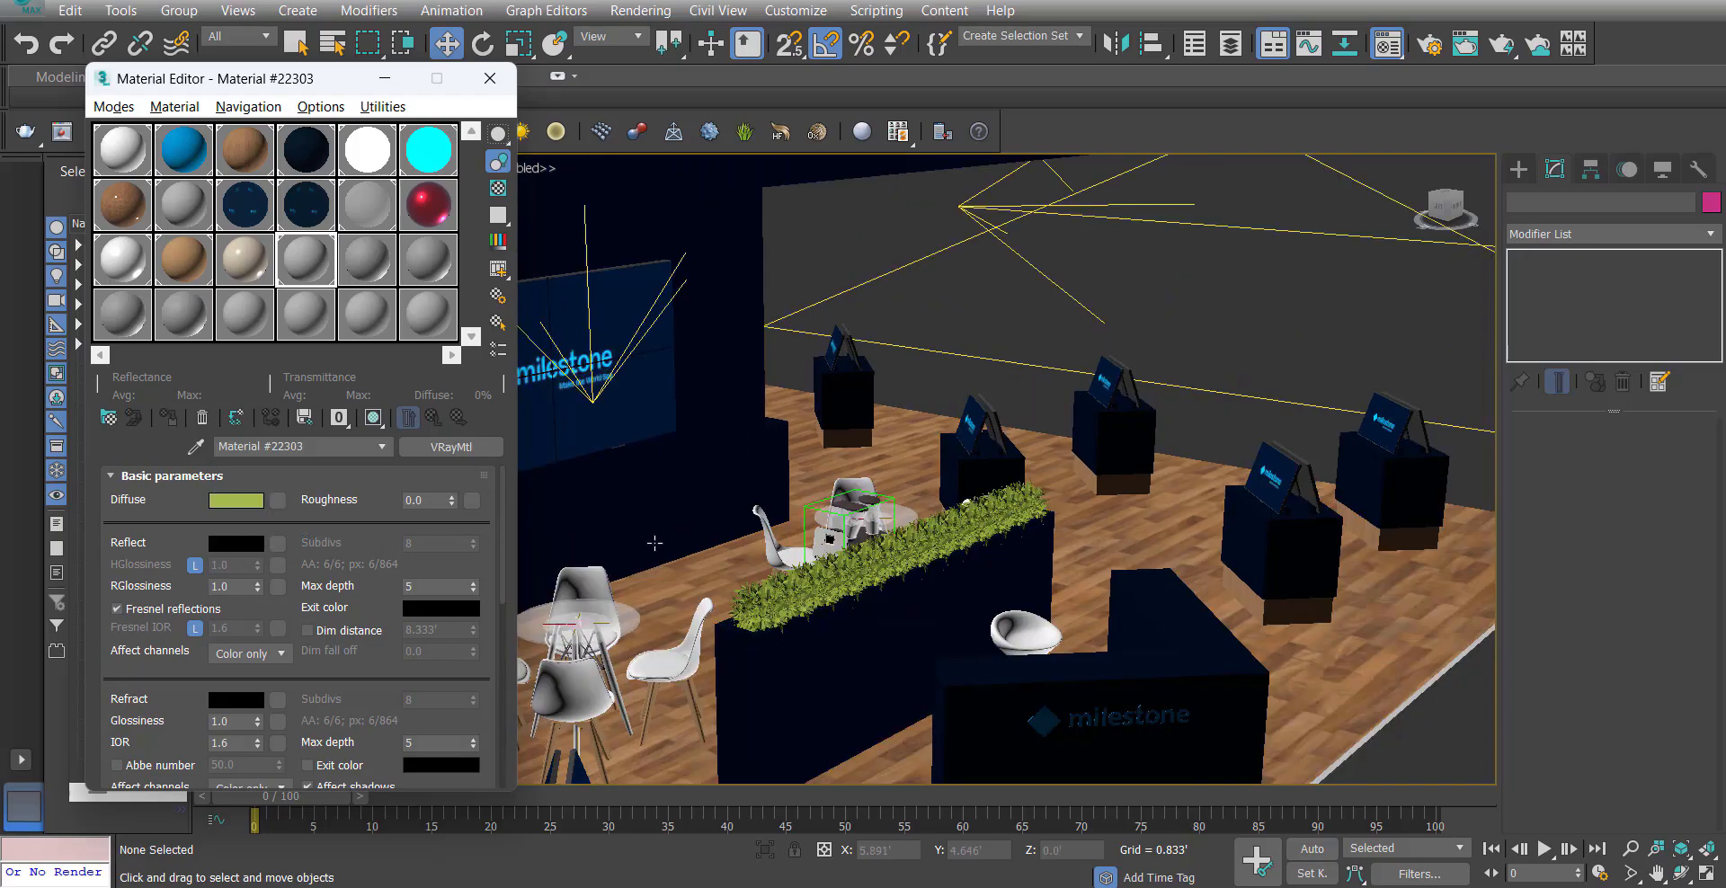
{"action": "middle_click_drag", "start_coordinate": [655, 543], "coordinate": [729, 547], "text": "alt"}
{"action": "scroll", "coordinate": [963, 559], "scroll_direction": "up", "scroll_amount": 6}
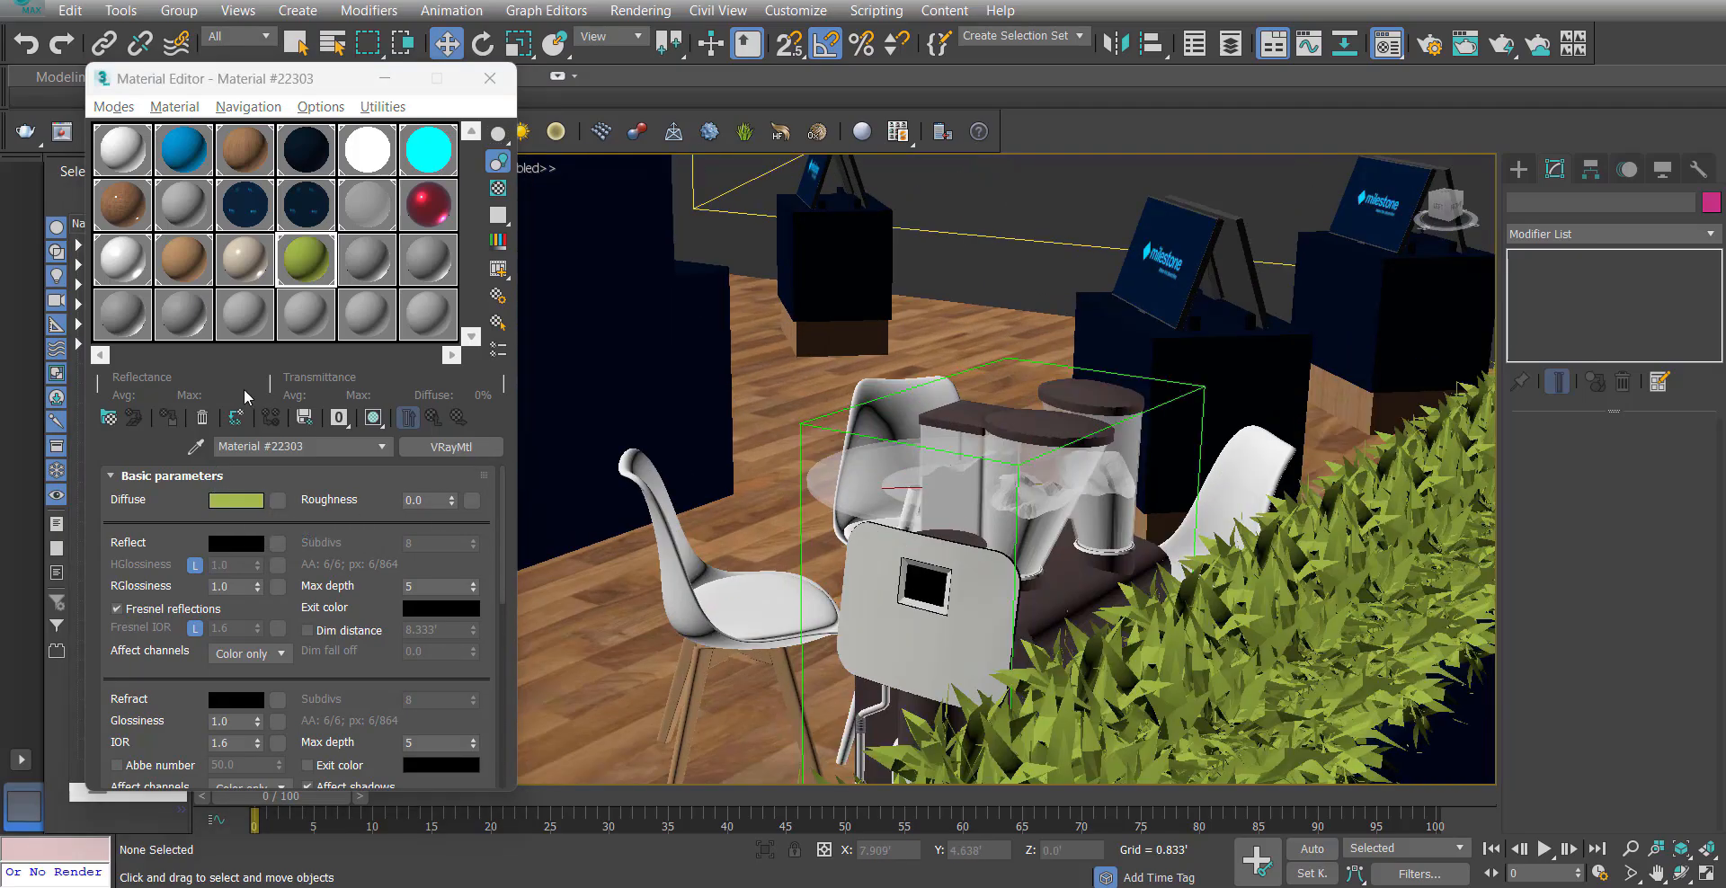
{"action": "left_click", "coordinate": [198, 447]}
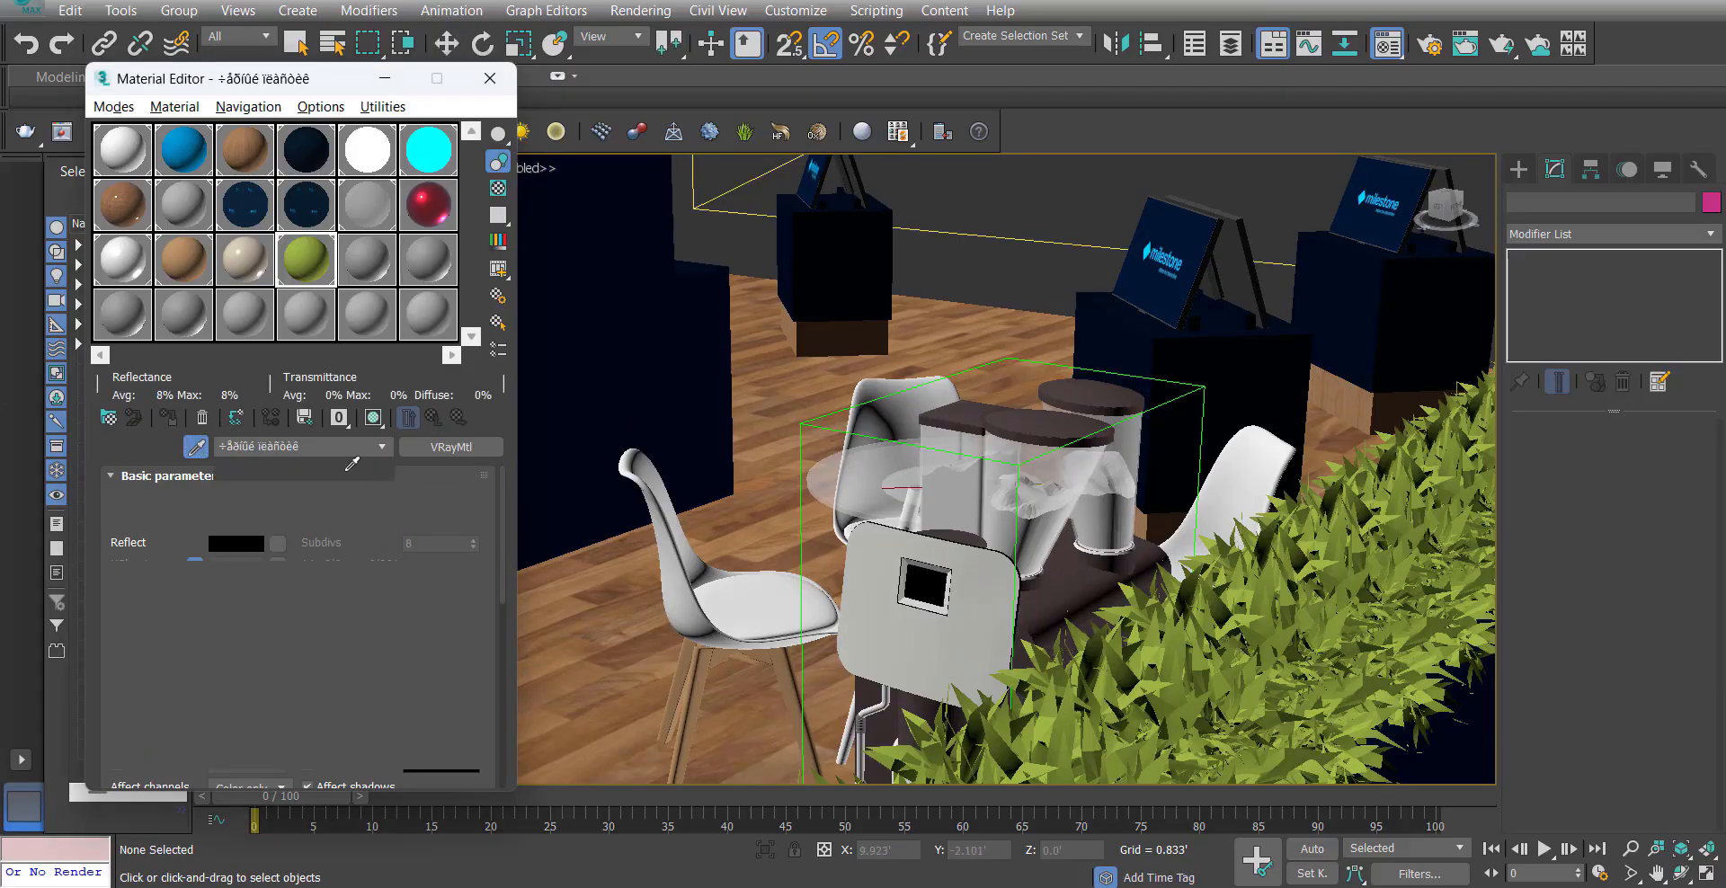
{"action": "left_click", "coordinate": [983, 593]}
{"action": "left_click_drag", "start_coordinate": [935, 630], "coordinate": [777, 564]}
{"action": "key", "text": "ctrl+z"}
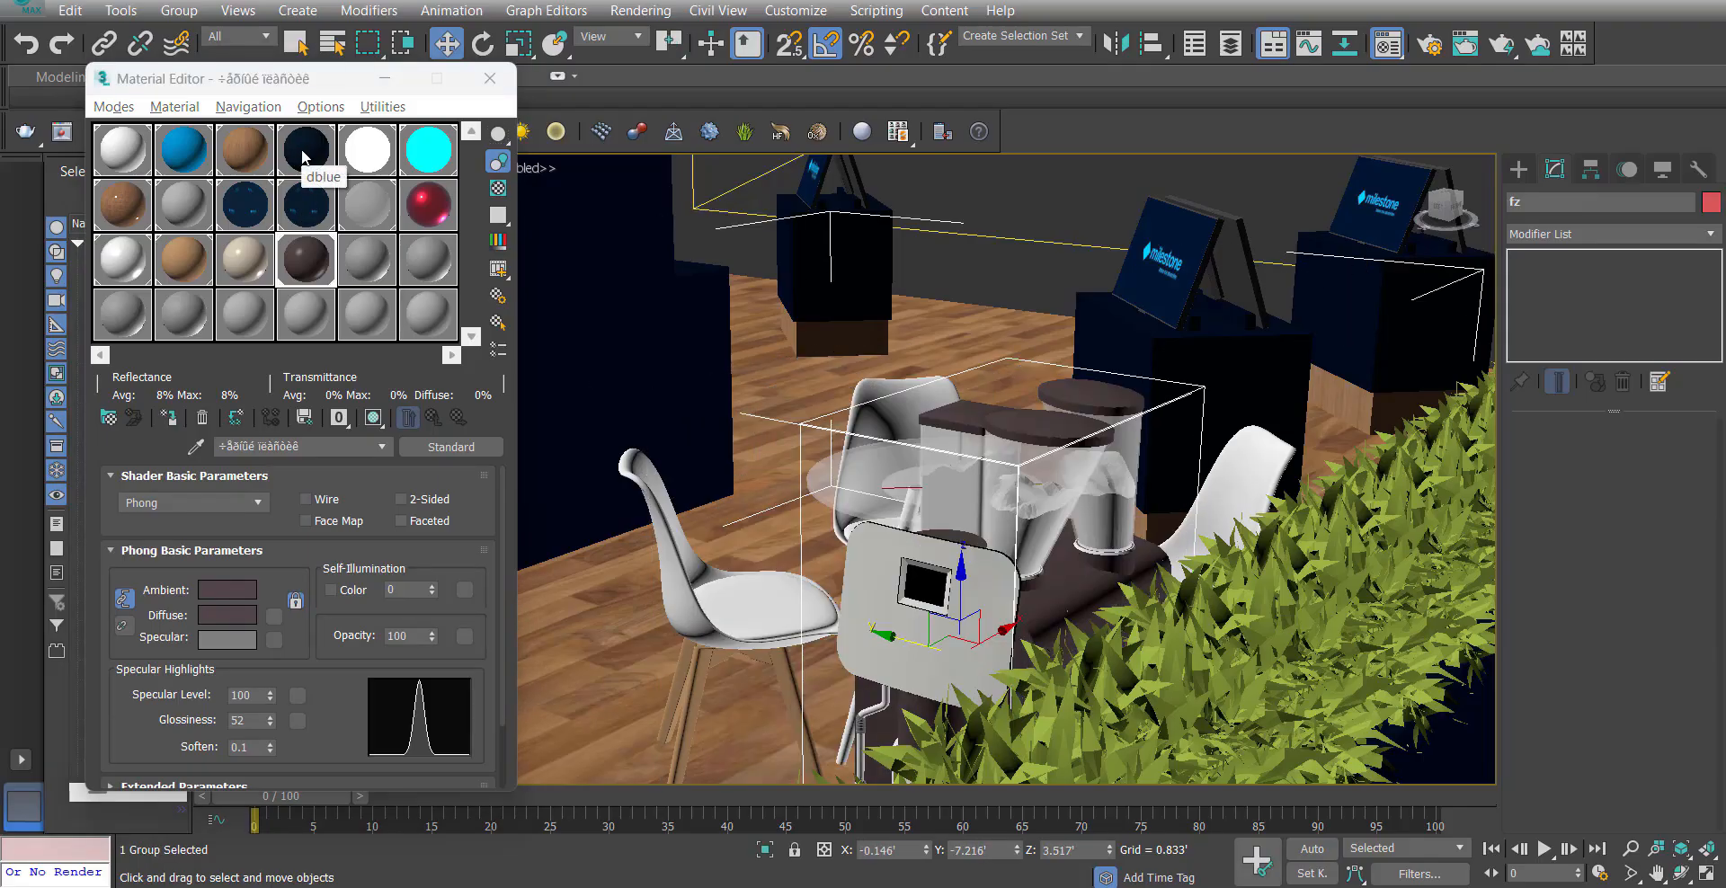
Assign the white 01 - Default VRayMtl to the furniture group behind the planter and deselect the group.
{"action": "left_click", "coordinate": [129, 156]}
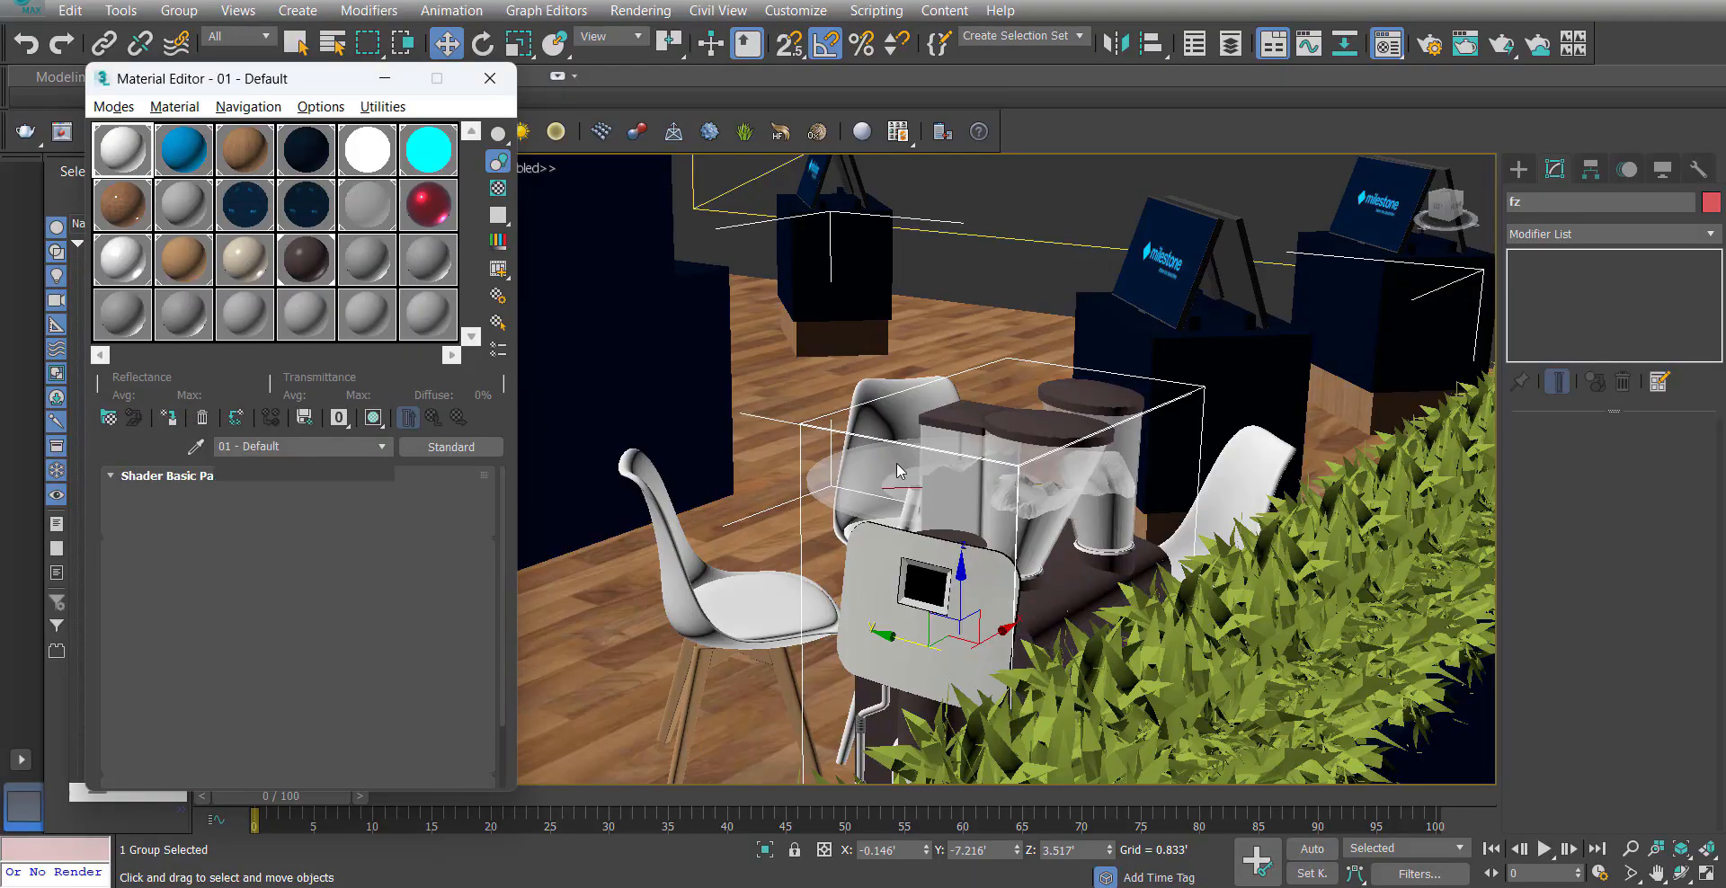
{"action": "scroll", "coordinate": [911, 473], "scroll_direction": "down", "scroll_amount": 5}
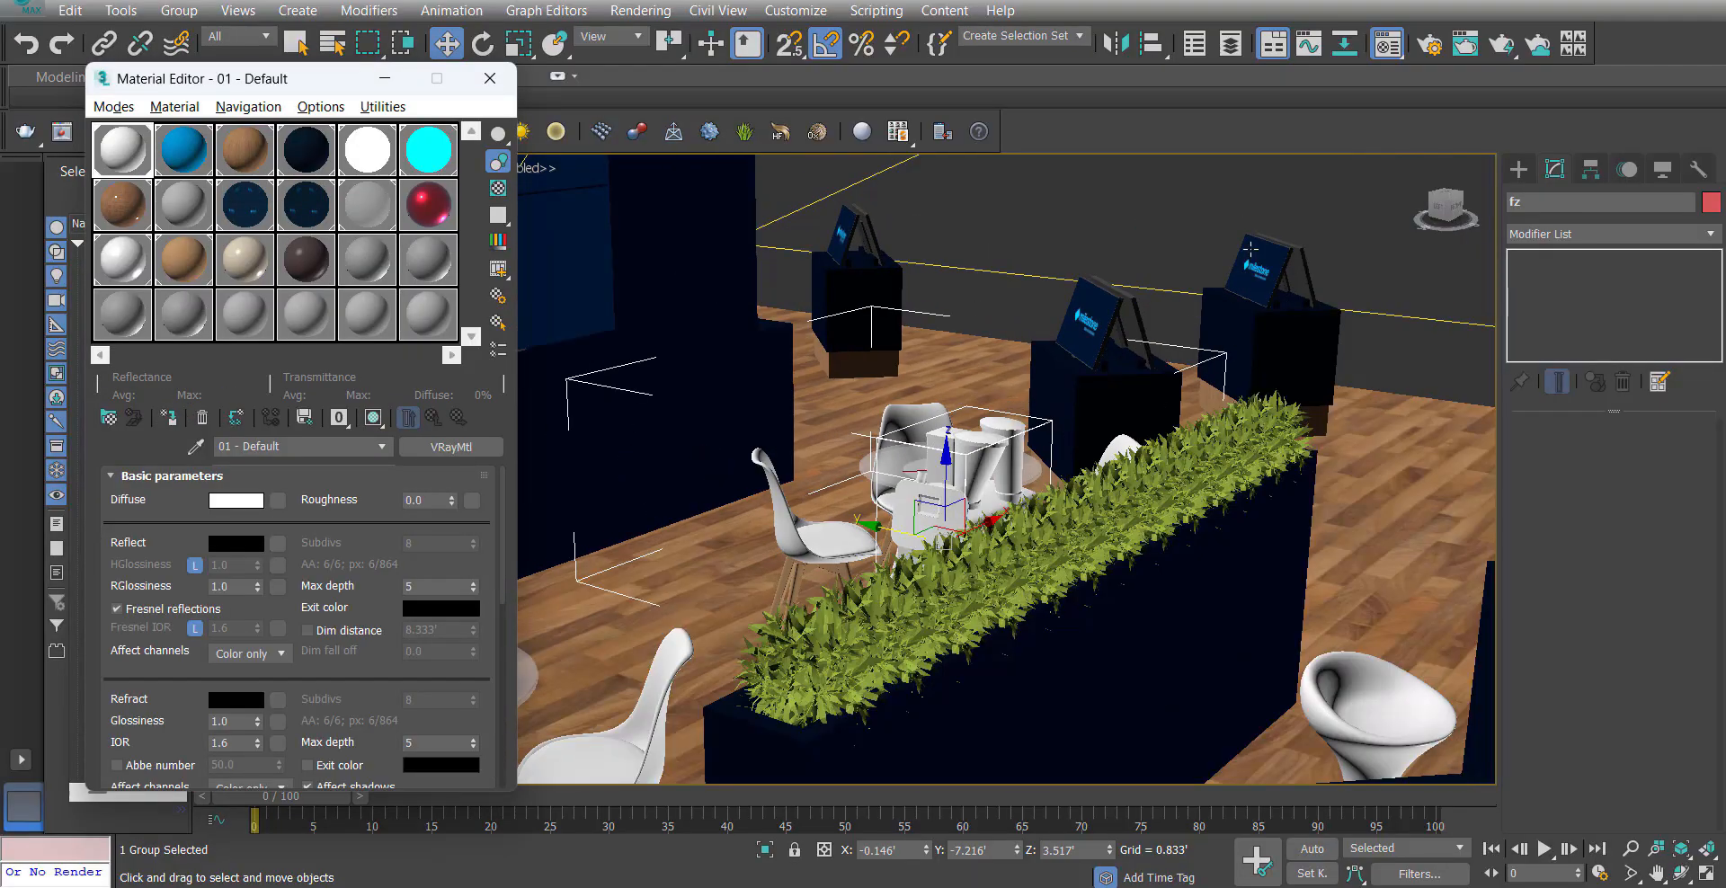
{"action": "left_click", "coordinate": [1108, 210]}
Render the booth from the physical camera to check the replaced plant and furniture materials.
{"action": "middle_click_drag", "start_coordinate": [906, 491], "coordinate": [957, 455], "text": "alt"}
{"action": "scroll", "coordinate": [976, 465], "scroll_direction": "down", "scroll_amount": 4}
{"action": "key", "text": "c"}
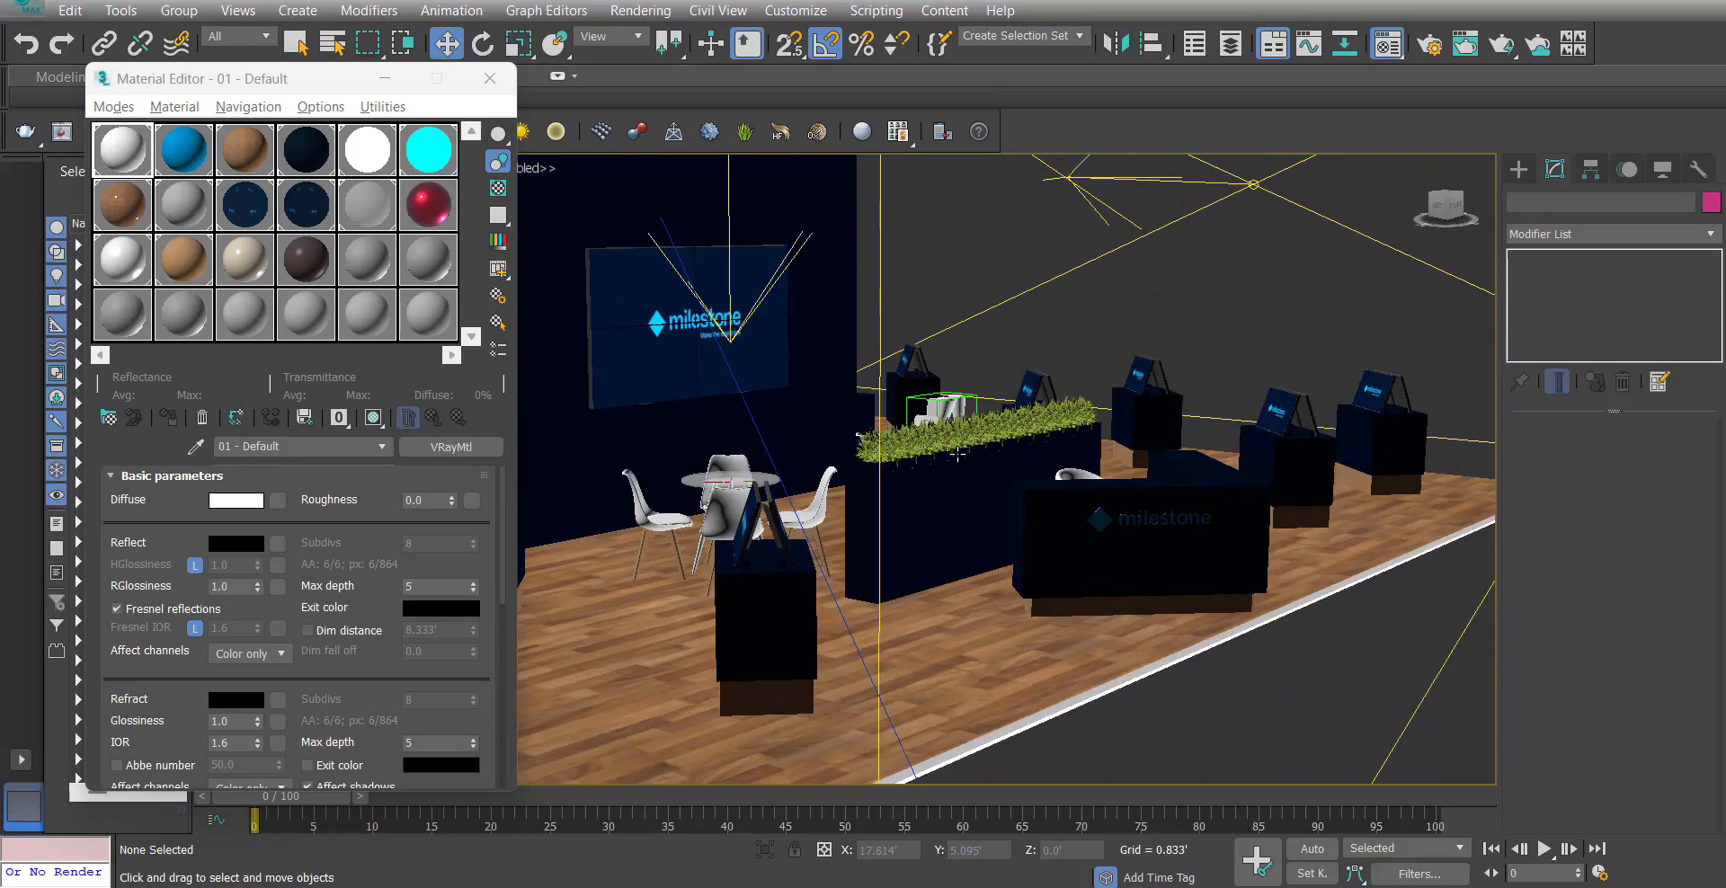
{"action": "key", "text": "shift+q"}
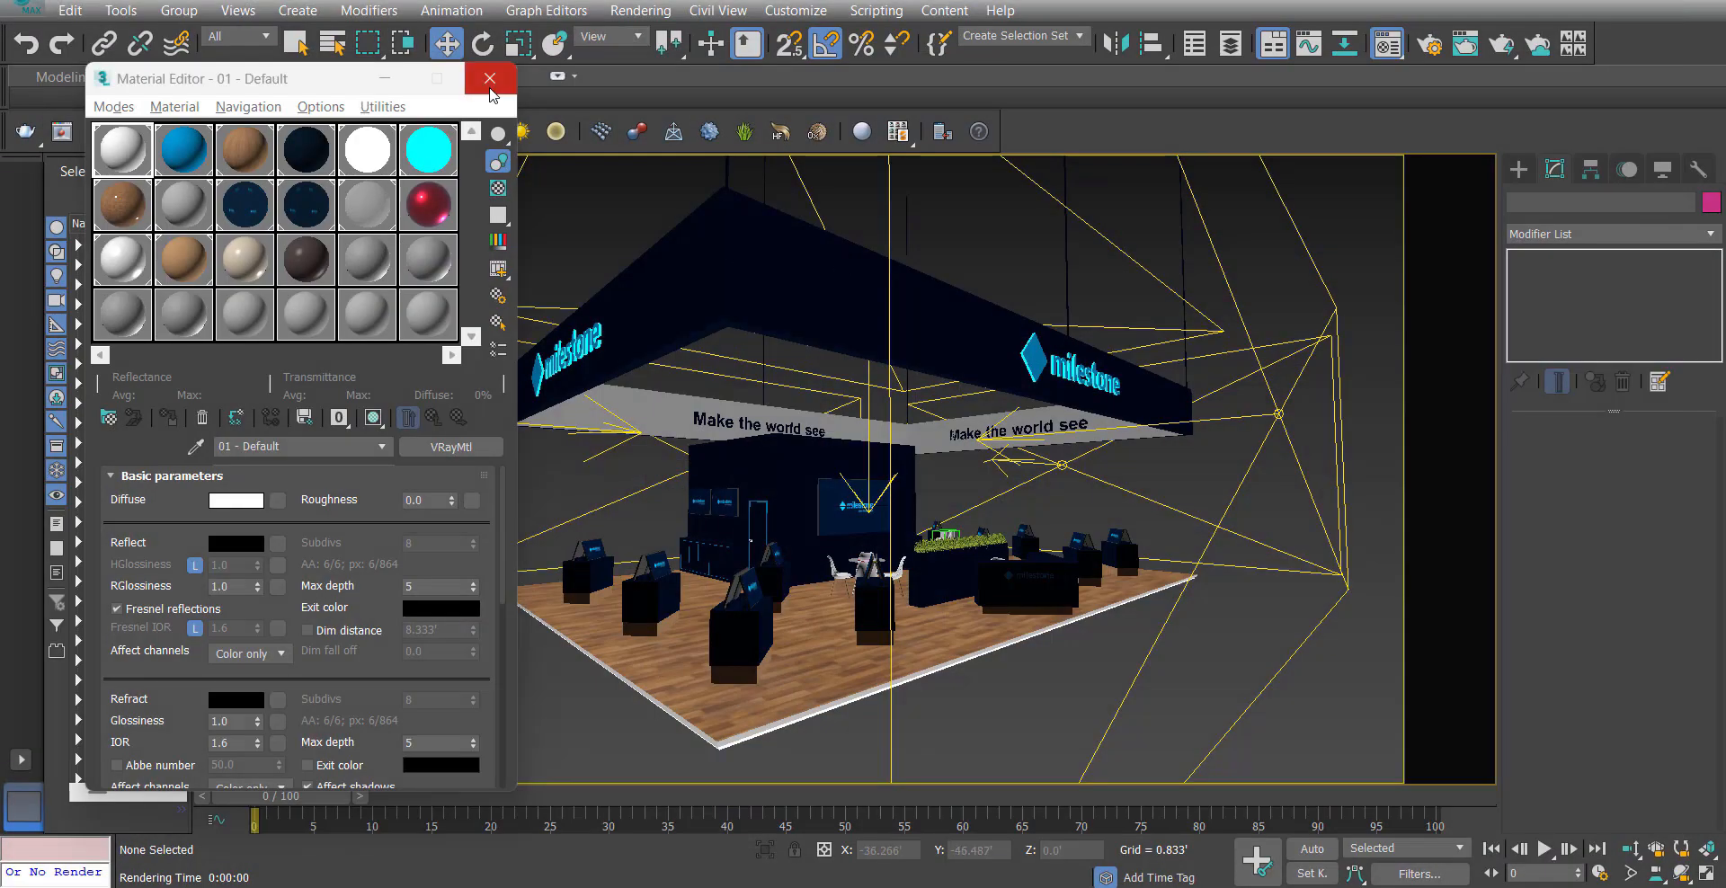
{"action": "left_click", "coordinate": [502, 67]}
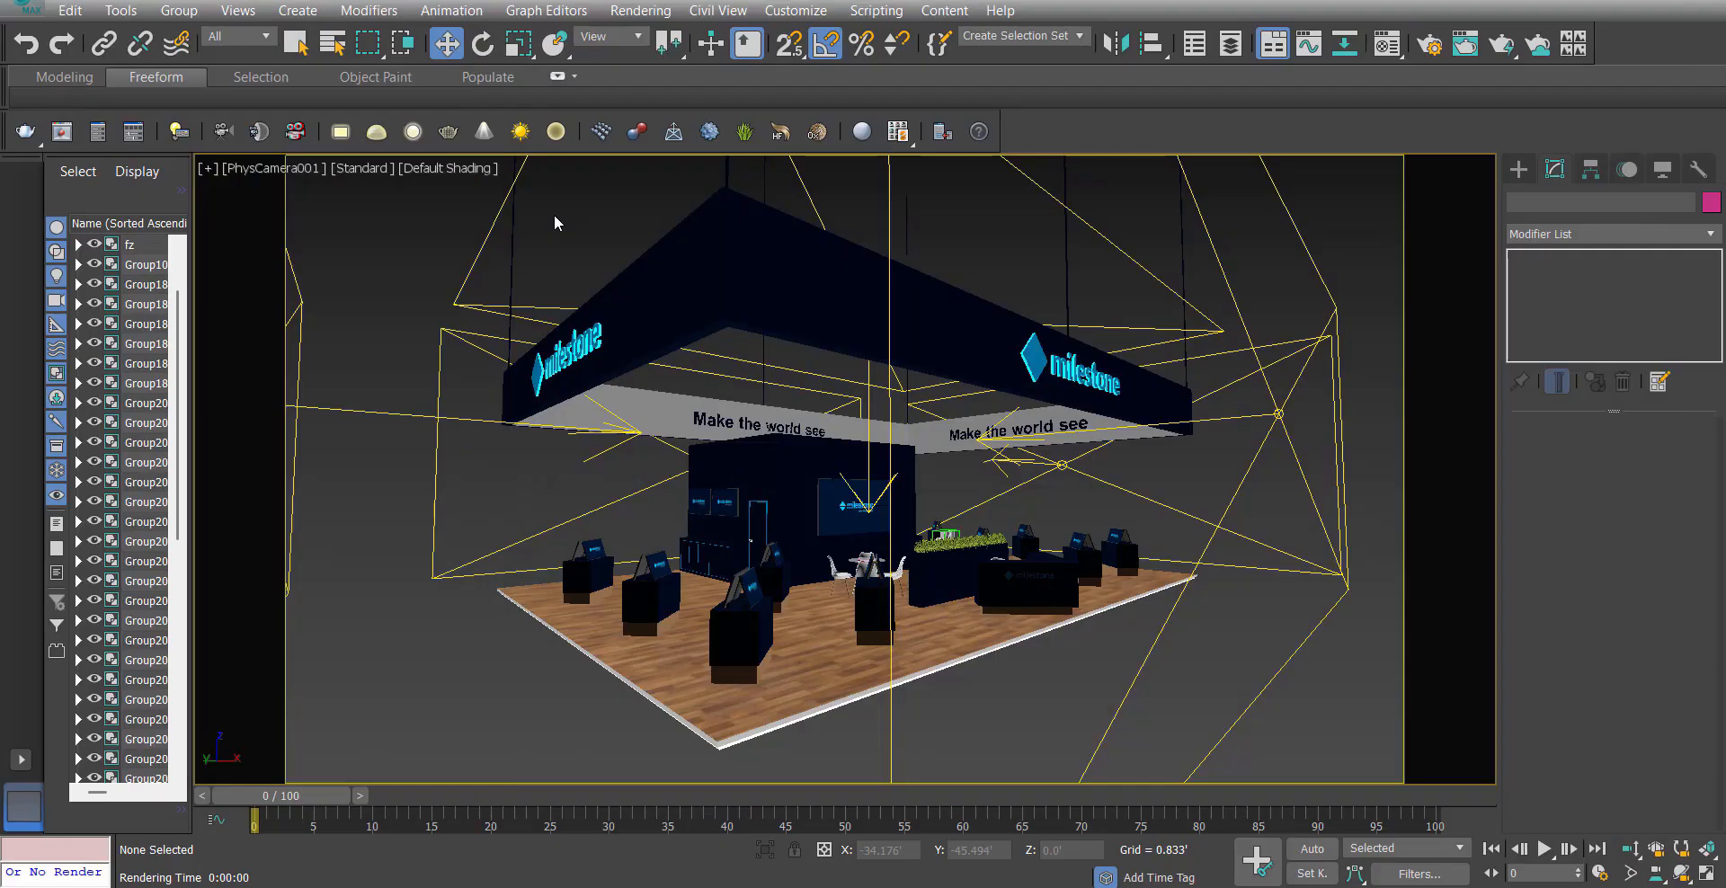
Change the exposure control type in the environment settings.
{"action": "key", "text": "8"}
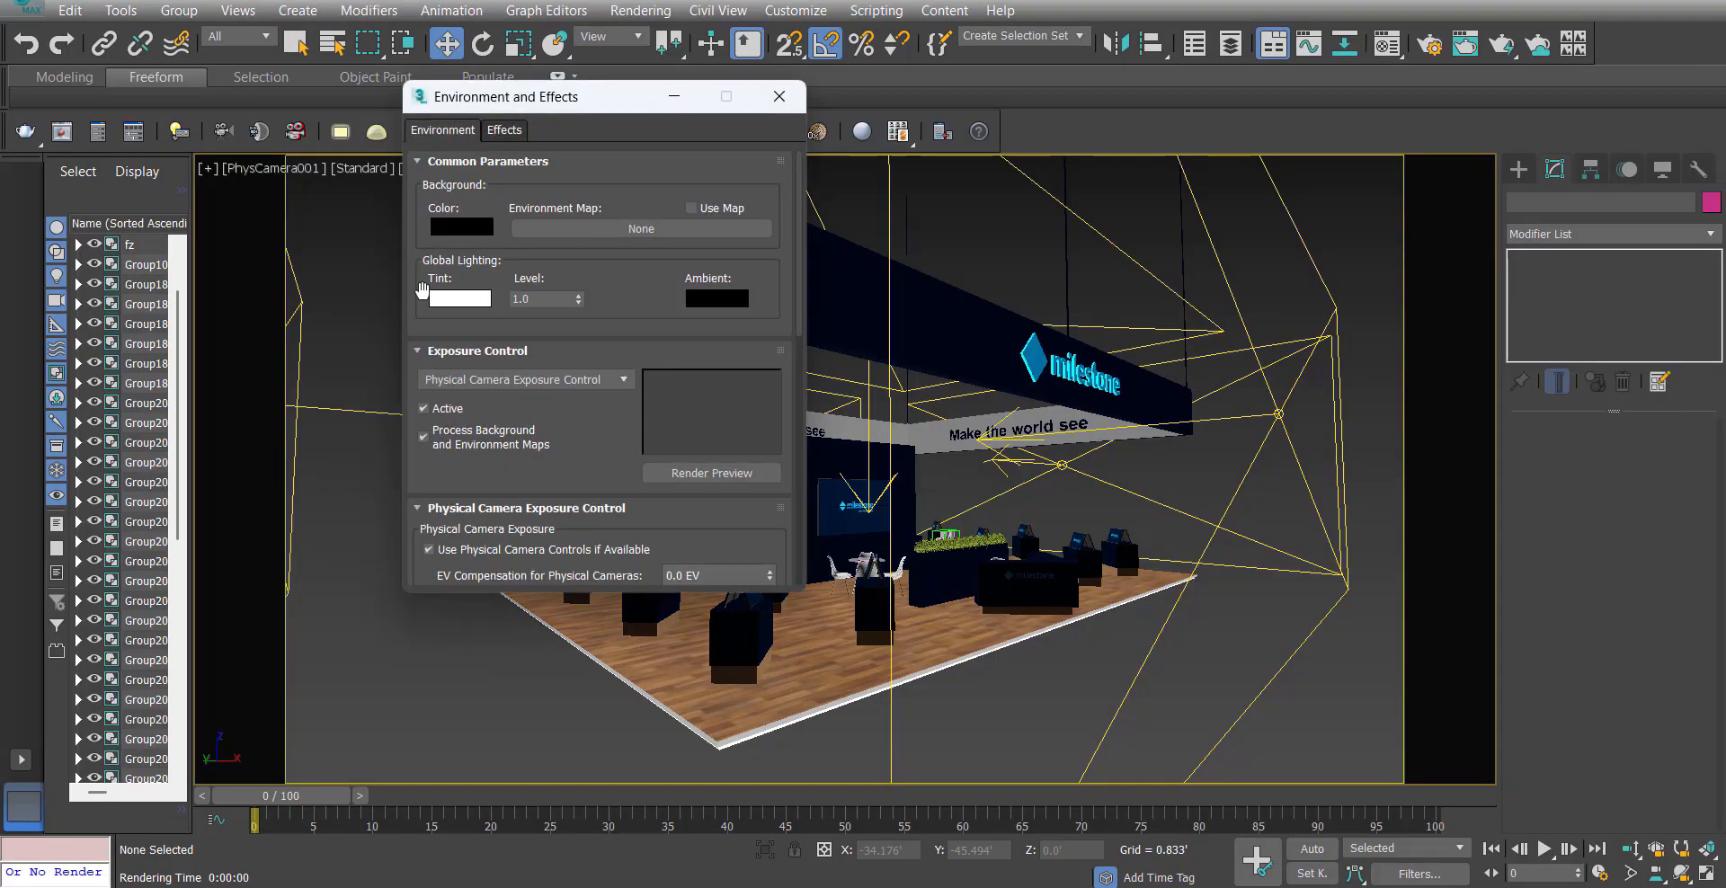
{"action": "left_click", "coordinate": [521, 380]}
{"action": "left_click", "coordinate": [476, 395]}
{"action": "left_click", "coordinate": [779, 96]}
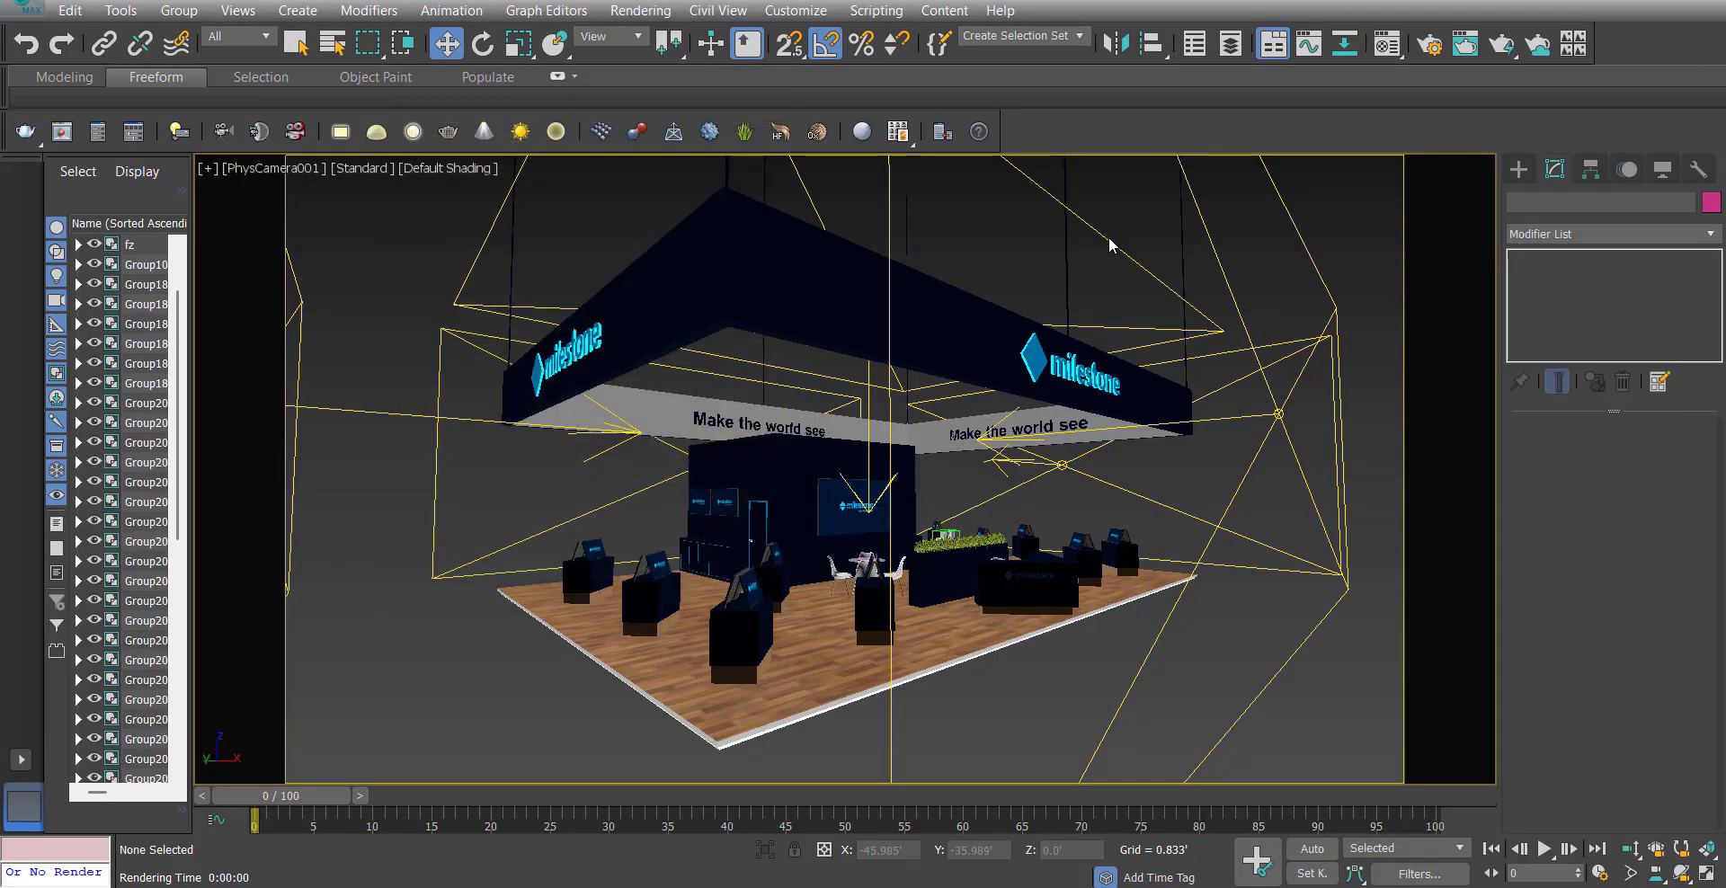
Review the general and option settings of the overhead VRayLight above the booth.
{"action": "left_click", "coordinate": [1112, 245]}
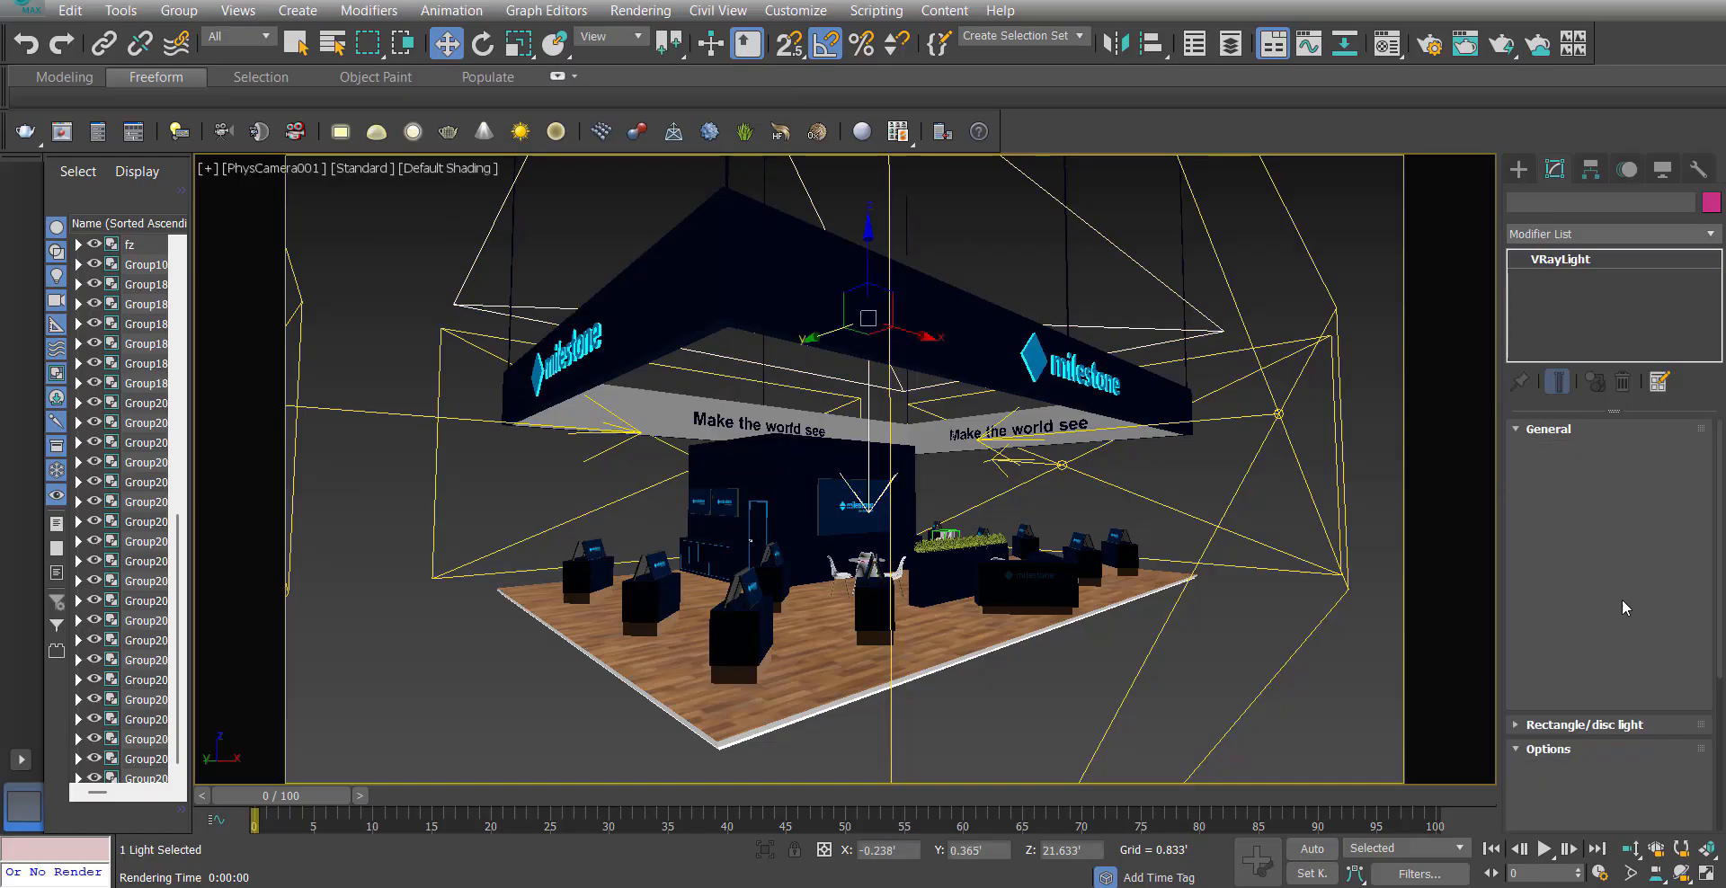
{"action": "scroll", "coordinate": [1584, 760], "scroll_direction": "down", "scroll_amount": 4}
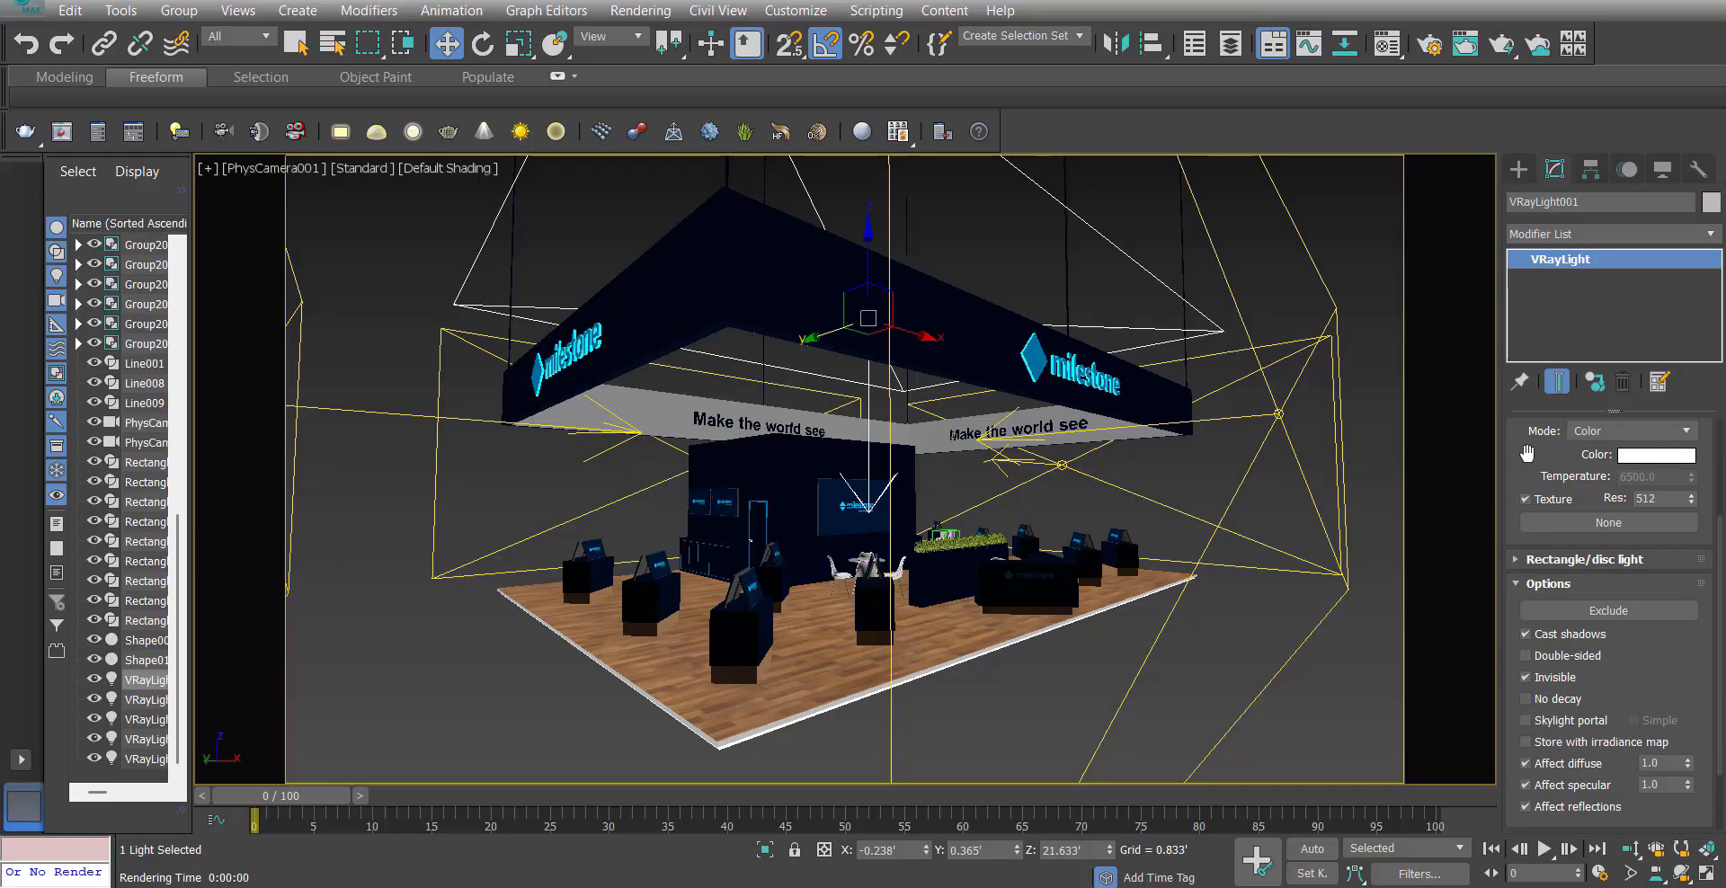
{"action": "scroll", "coordinate": [1527, 452], "scroll_direction": "up", "scroll_amount": 2}
{"action": "left_click", "coordinate": [1297, 522]}
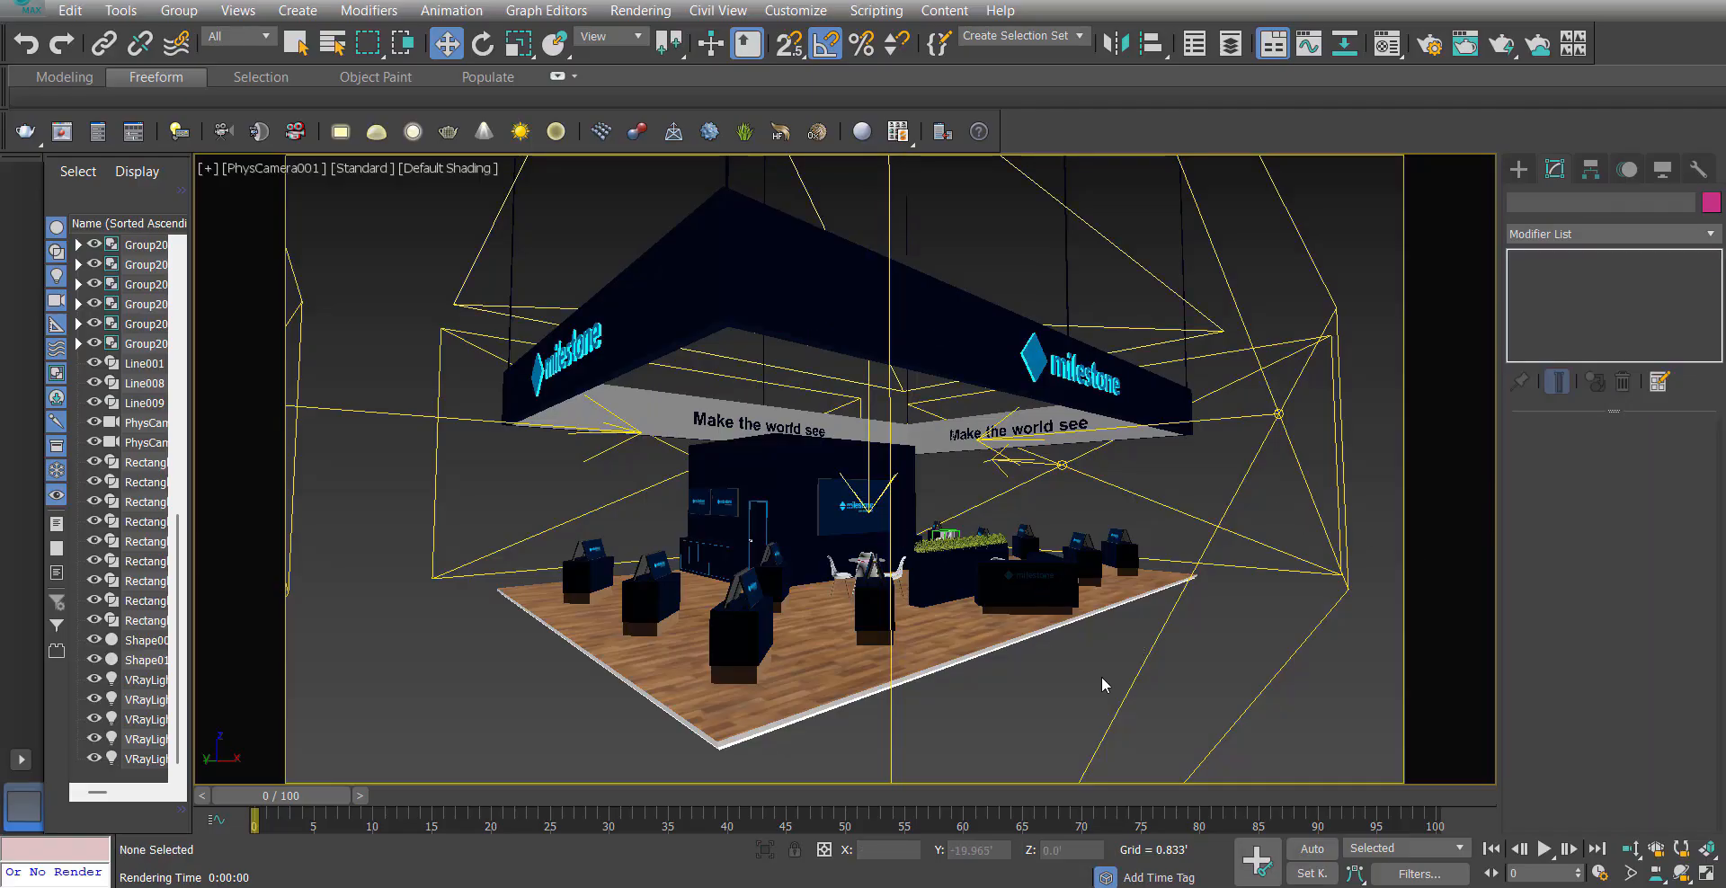
Create a square ground plane about 312' wide, centred on the booth in the perspective view.
{"action": "key", "text": "p"}
{"action": "scroll", "coordinate": [960, 567], "scroll_direction": "down", "scroll_amount": 10}
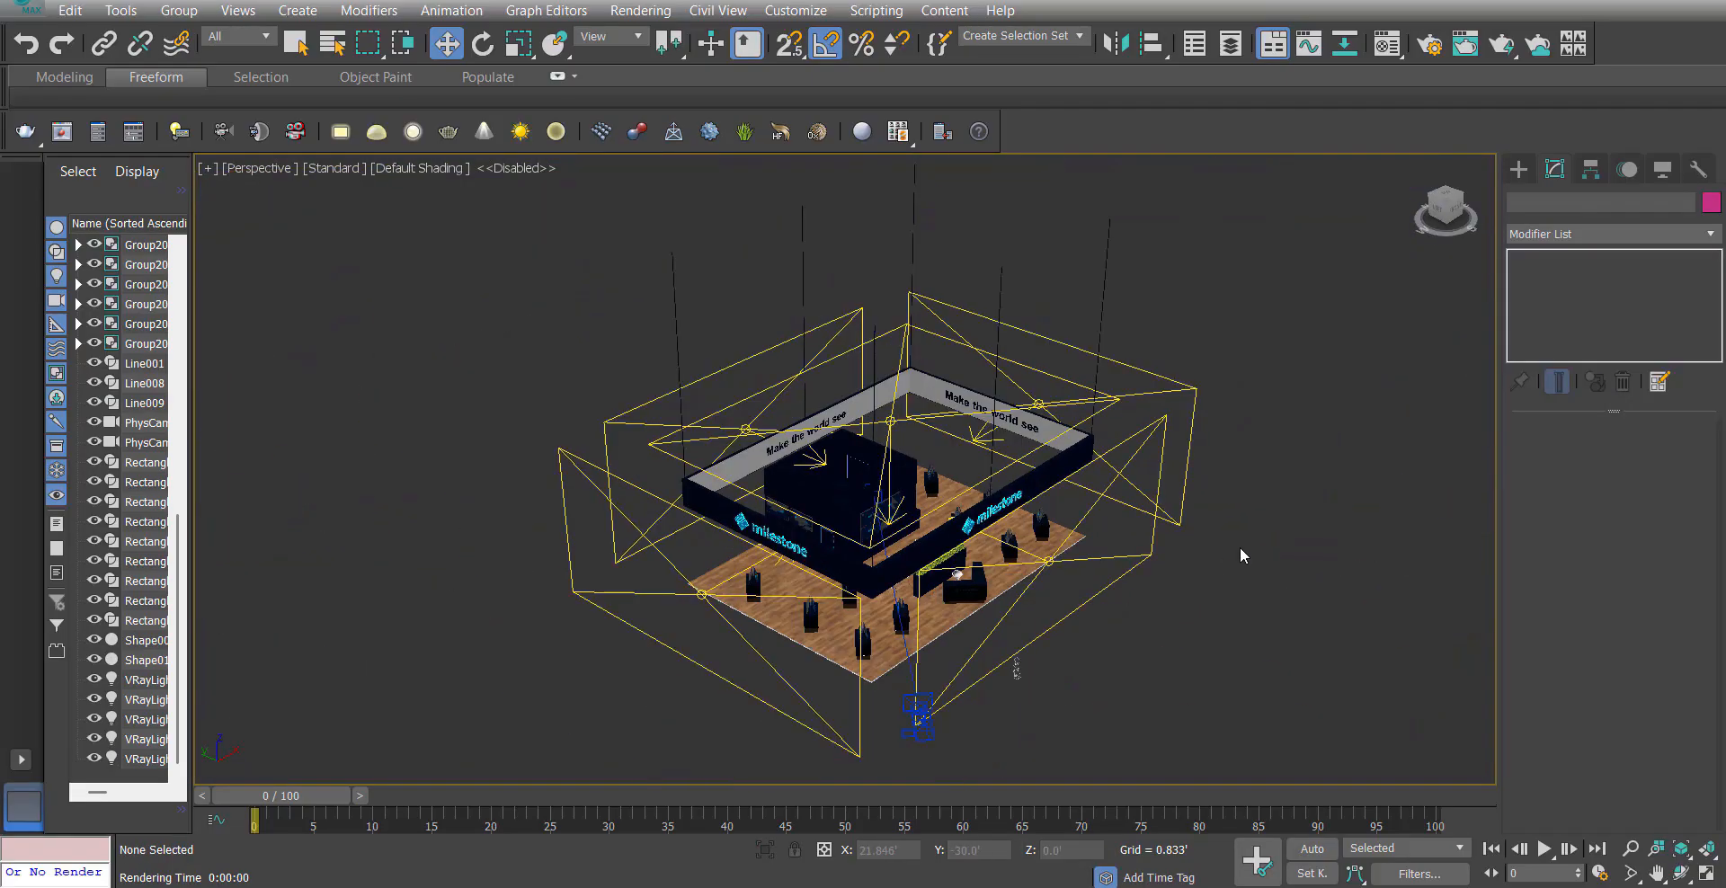
{"action": "left_click", "coordinate": [1519, 169]}
{"action": "left_click", "coordinate": [1520, 200]}
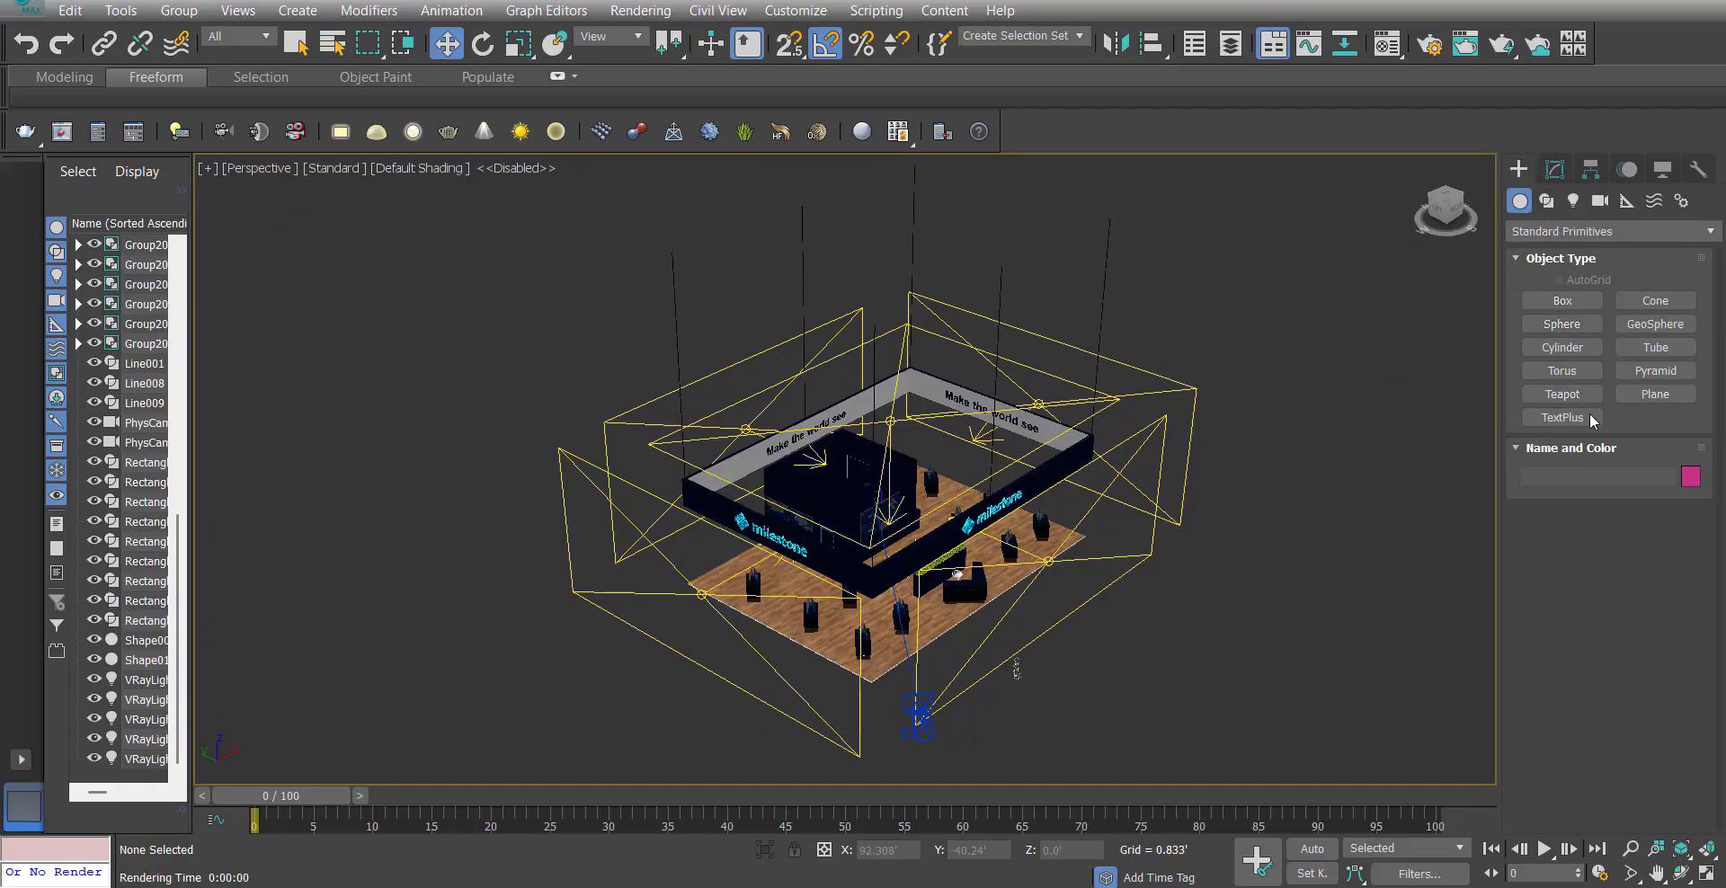
{"action": "left_click", "coordinate": [1656, 396]}
{"action": "scroll", "coordinate": [888, 595], "scroll_direction": "down", "scroll_amount": 3}
{"action": "left_click_drag", "start_coordinate": [900, 574], "coordinate": [1532, 886], "text": "ctrl"}
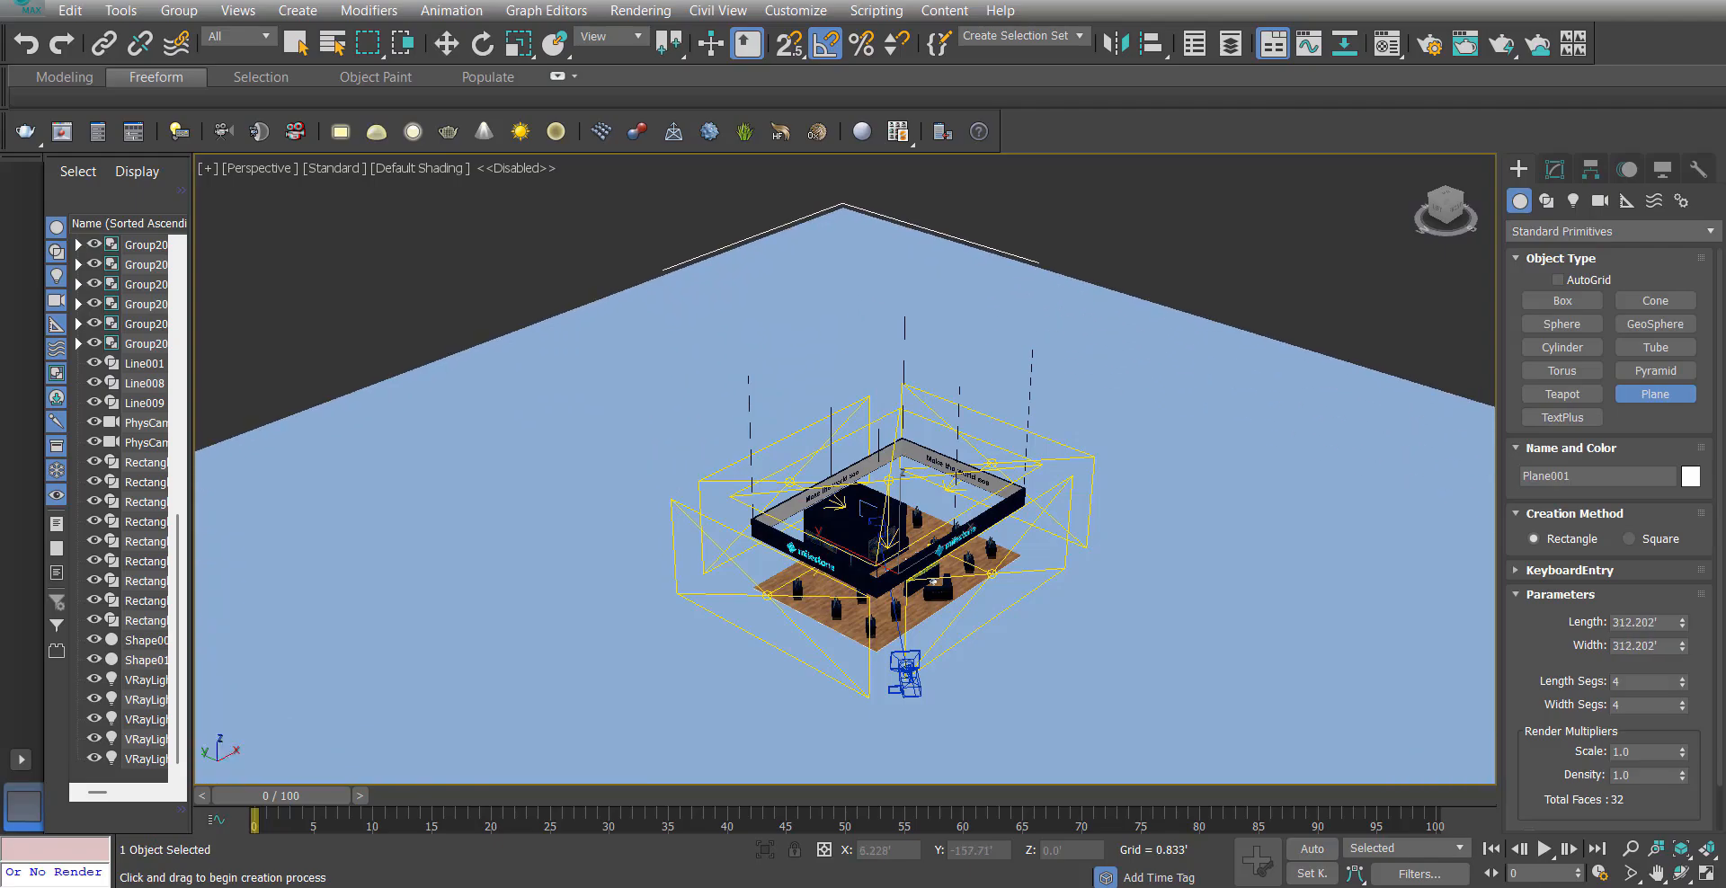
Scale the ground plane up so that it extends far beyond the booth on all sides.
{"action": "key", "text": "w"}
{"action": "scroll", "coordinate": [869, 565], "scroll_direction": "up", "scroll_amount": 5}
{"action": "scroll", "coordinate": [869, 565], "scroll_direction": "down", "scroll_amount": 2}
{"action": "key", "text": "r"}
{"action": "left_click_drag", "start_coordinate": [868, 565], "coordinate": [886, 395]}
{"action": "key", "text": "w"}
{"action": "scroll", "coordinate": [869, 539], "scroll_direction": "down", "scroll_amount": 2}
{"action": "mouse_move", "coordinate": [868, 585]}
{"action": "middle_mouse_down", "text": "alt"}
{"action": "mouse_move", "coordinate": [854, 558]}
{"action": "mouse_move", "coordinate": [860, 595]}
{"action": "middle_mouse_up", "text": "alt"}
{"action": "scroll", "coordinate": [845, 584], "scroll_direction": "up", "scroll_amount": 5}
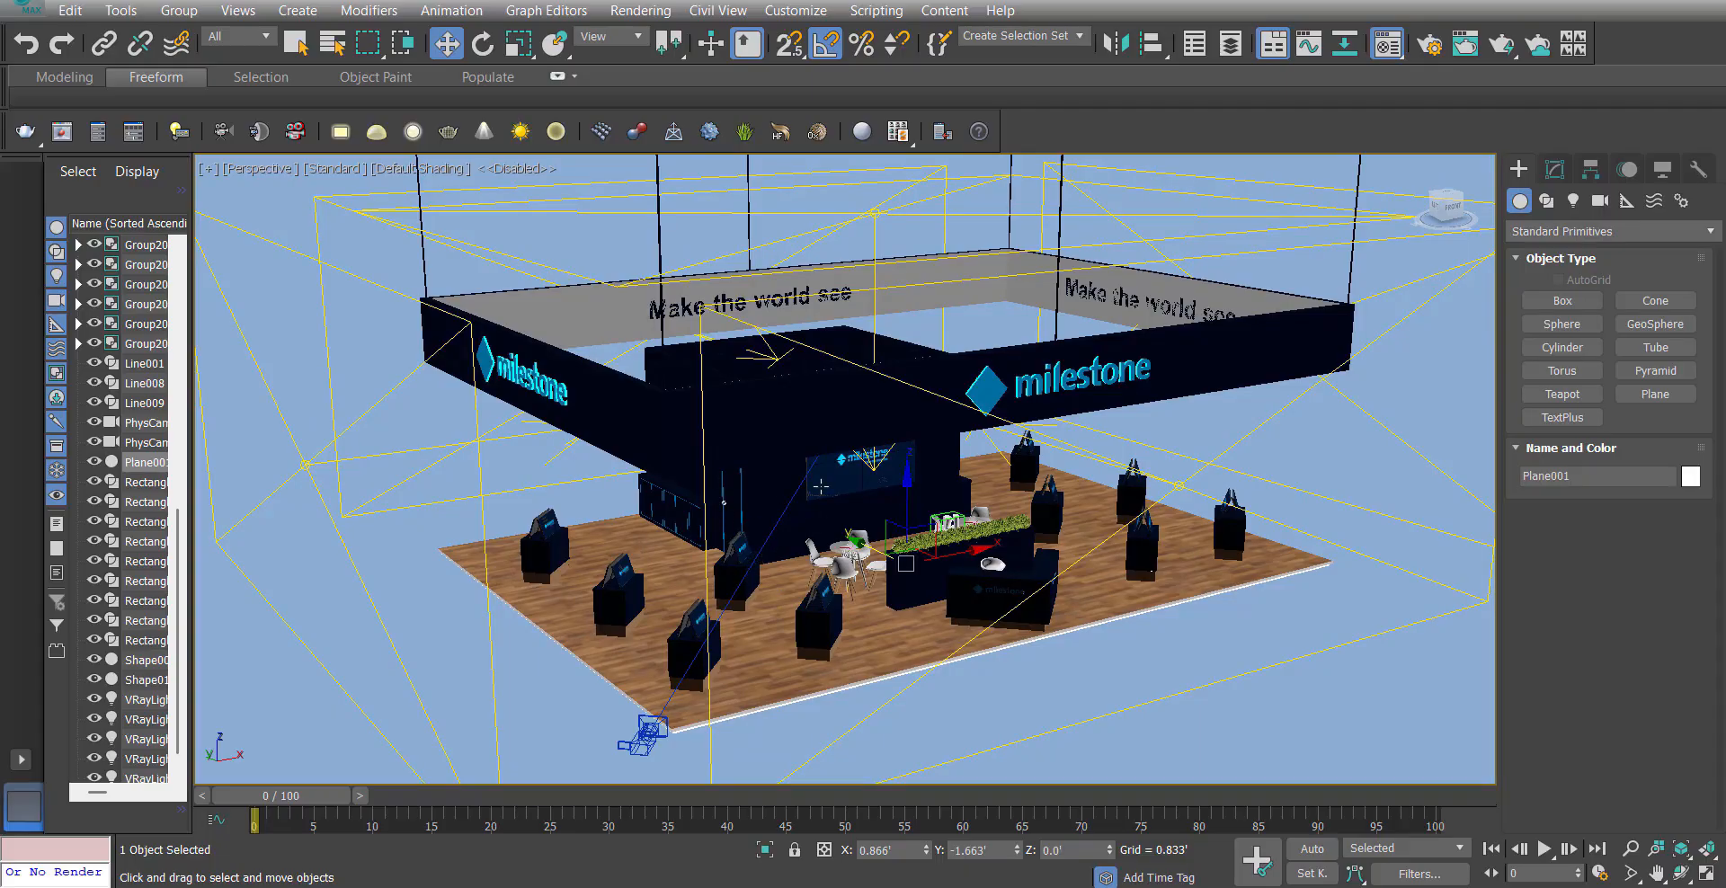
Copy the white 01 - Default VRayMtl to another slot, with a light grey reflection and reflection glossiness 0.89.
{"action": "key", "text": "m"}
{"action": "scroll", "coordinate": [612, 369], "scroll_direction": "up", "scroll_amount": 3}
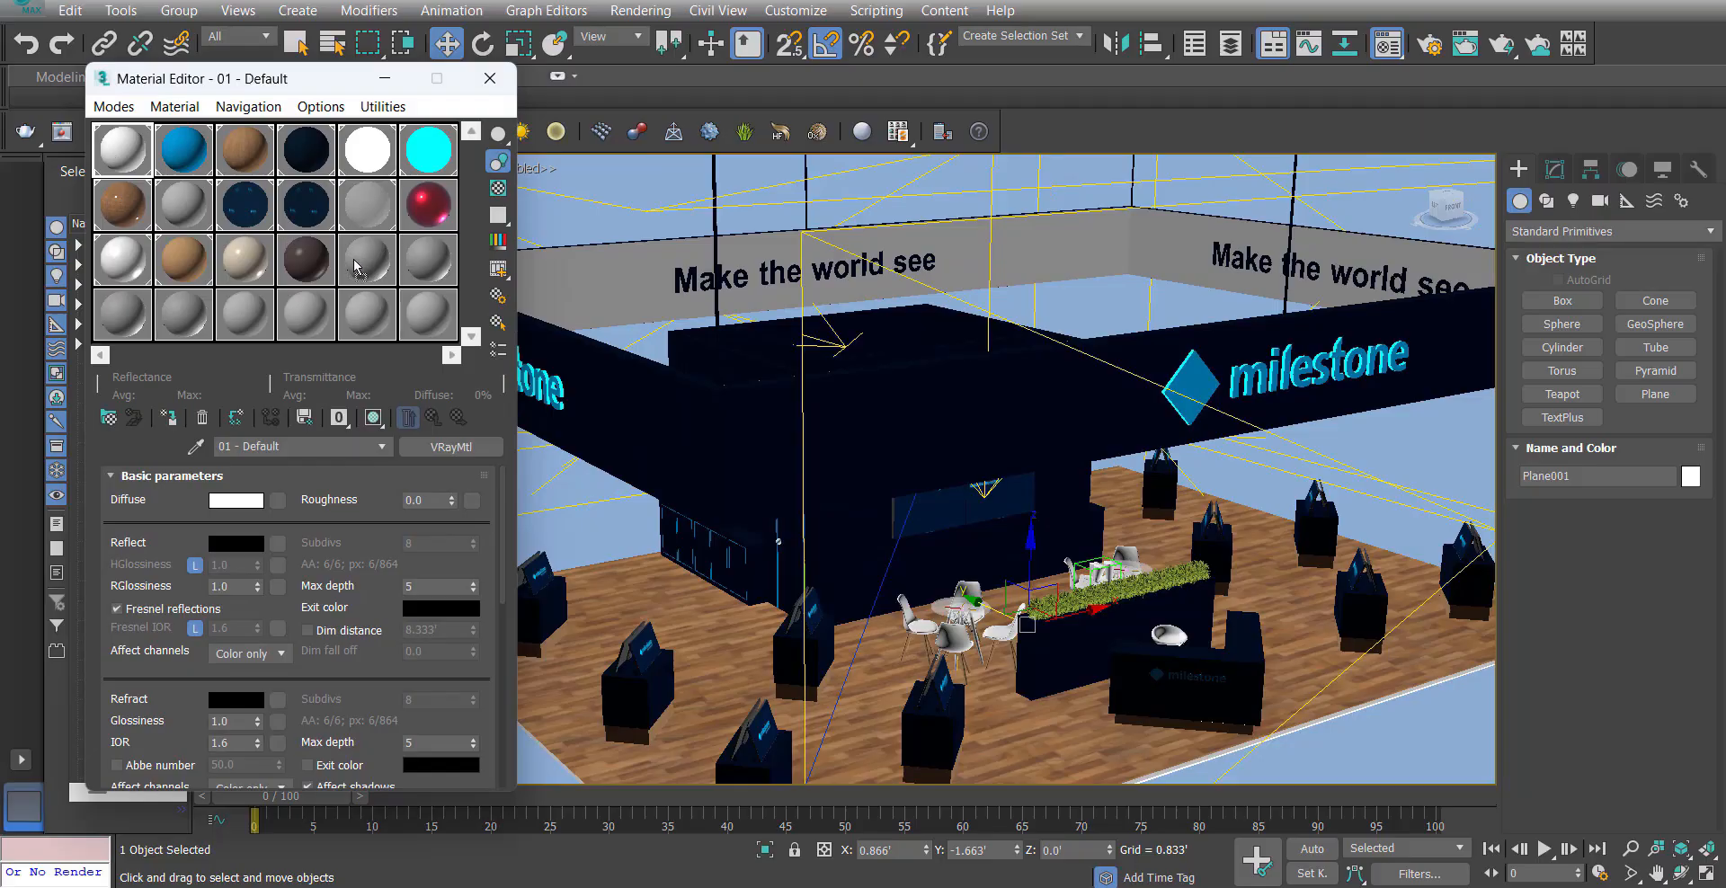
{"action": "left_click", "coordinate": [238, 274]}
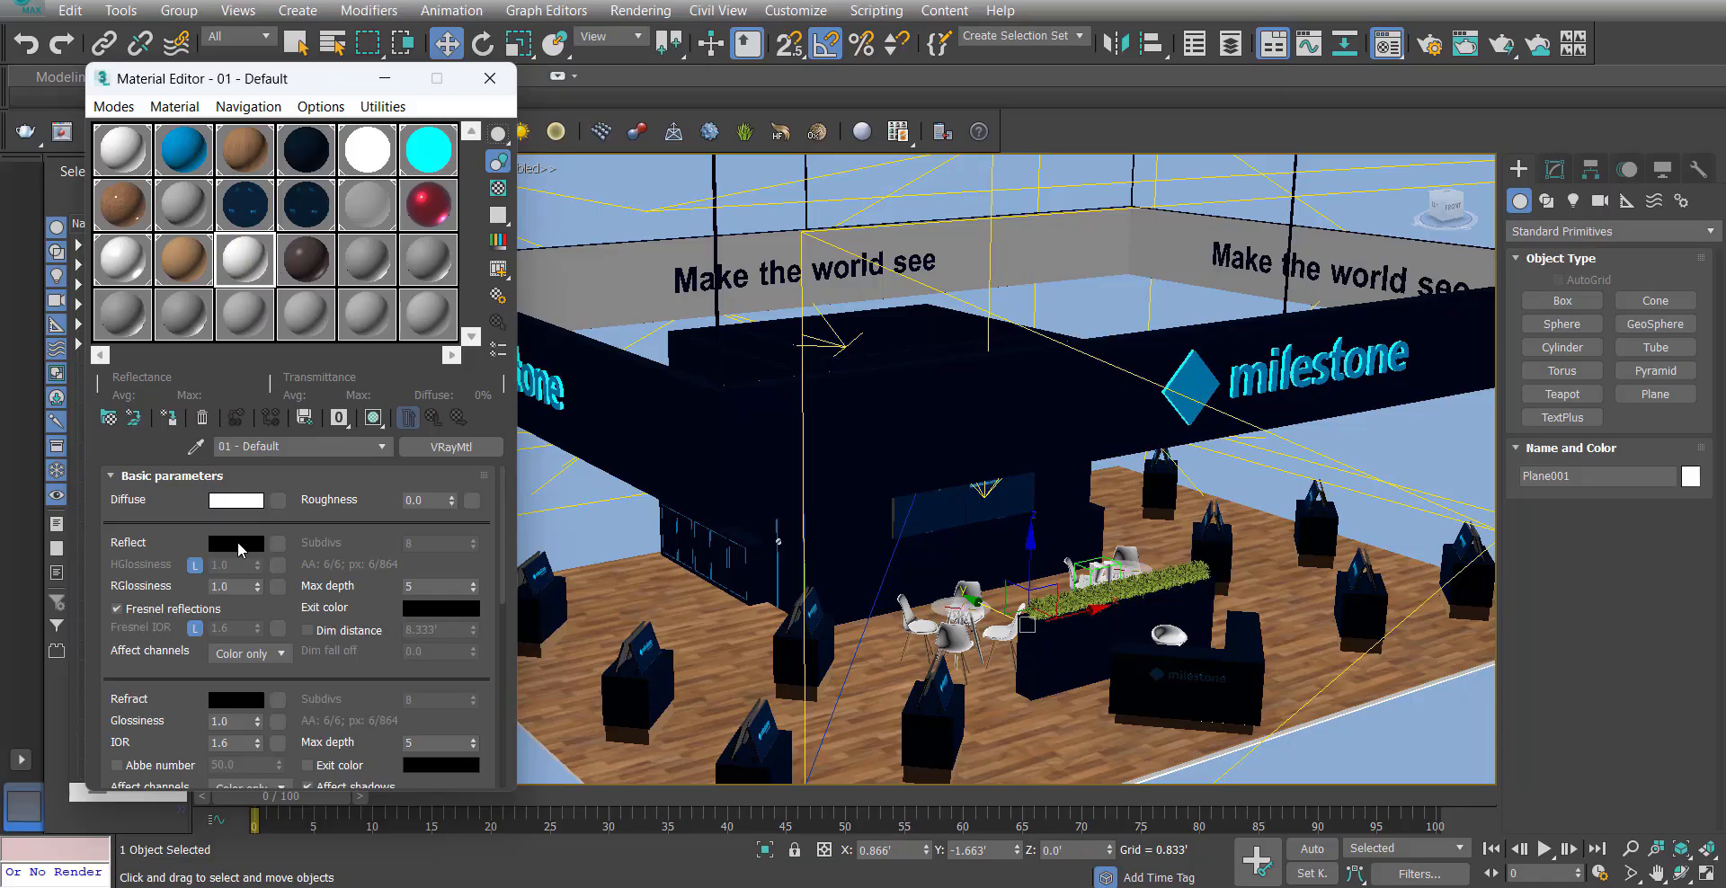
{"action": "left_click", "coordinate": [238, 544]}
{"action": "left_click", "coordinate": [576, 189]}
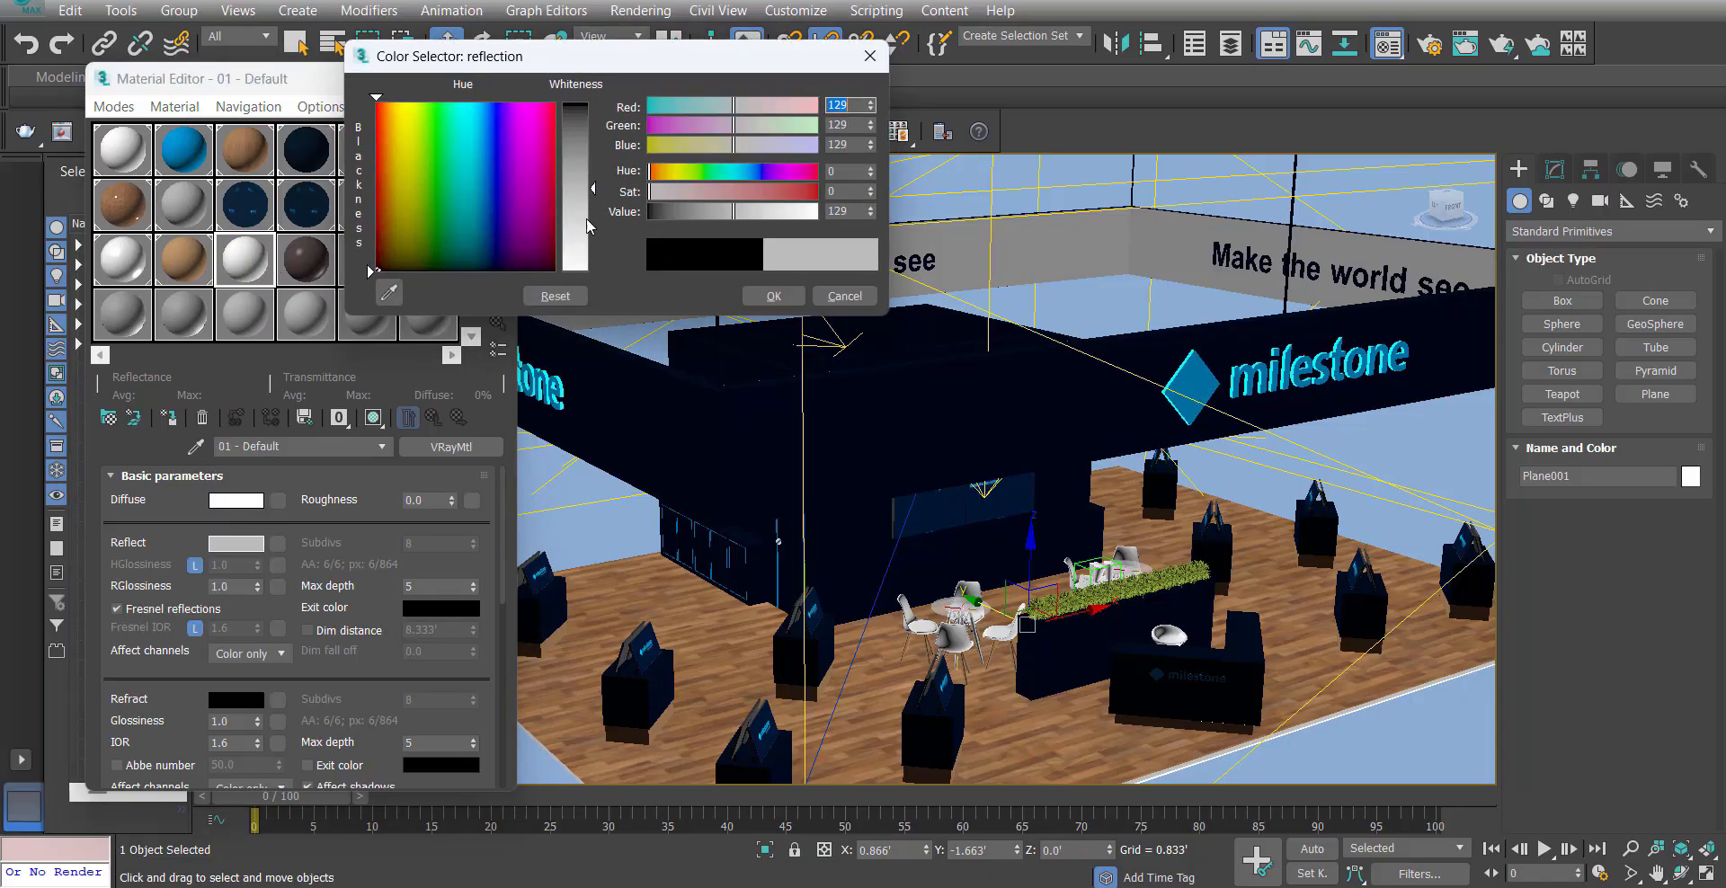
{"action": "left_click", "coordinate": [773, 296]}
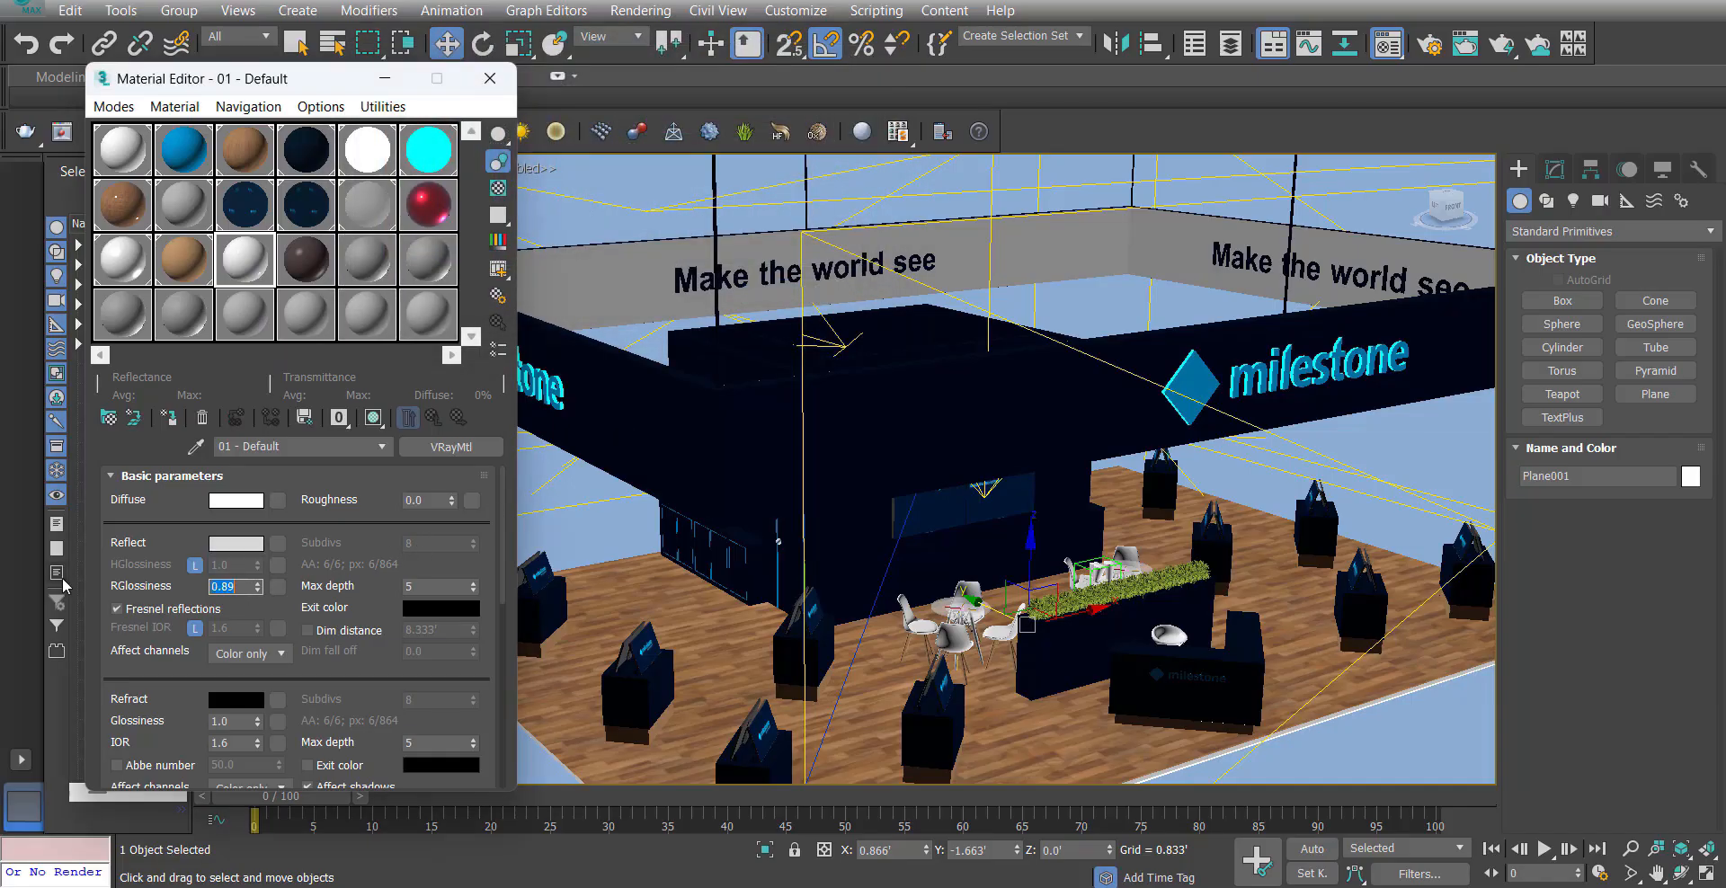
Convert the copied material to a VRayMtlWrapper, discarding the old material, and paste the copied VRayMtl as its base material.
{"action": "right_click", "coordinate": [454, 440]}
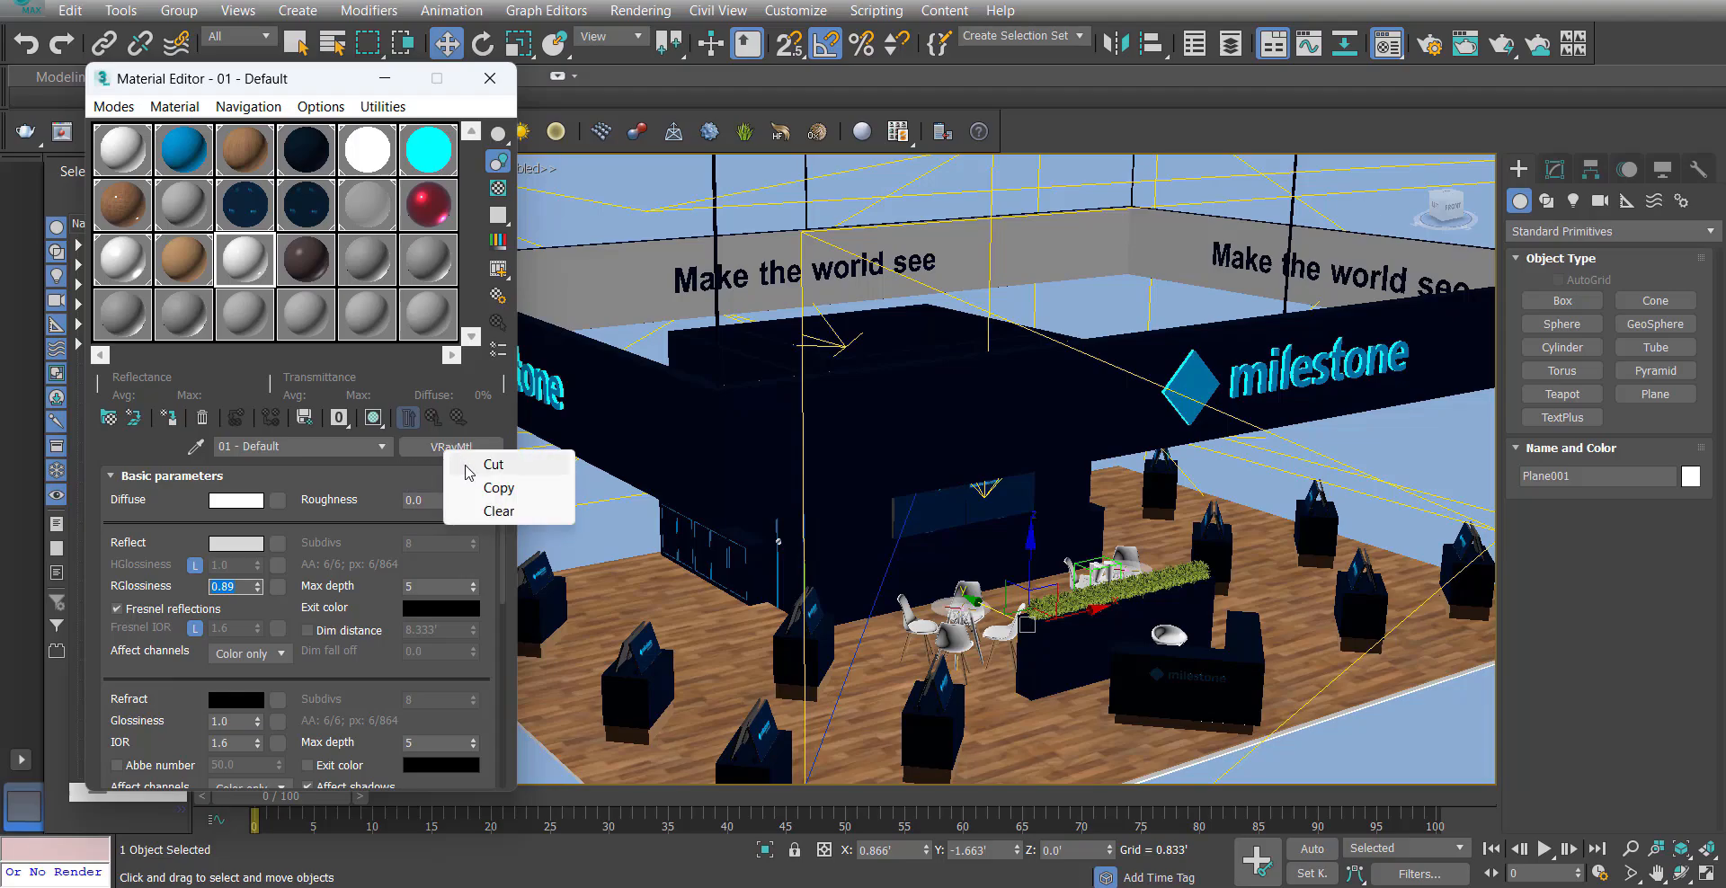
{"action": "left_click", "coordinate": [464, 454]}
{"action": "left_click", "coordinate": [461, 449]}
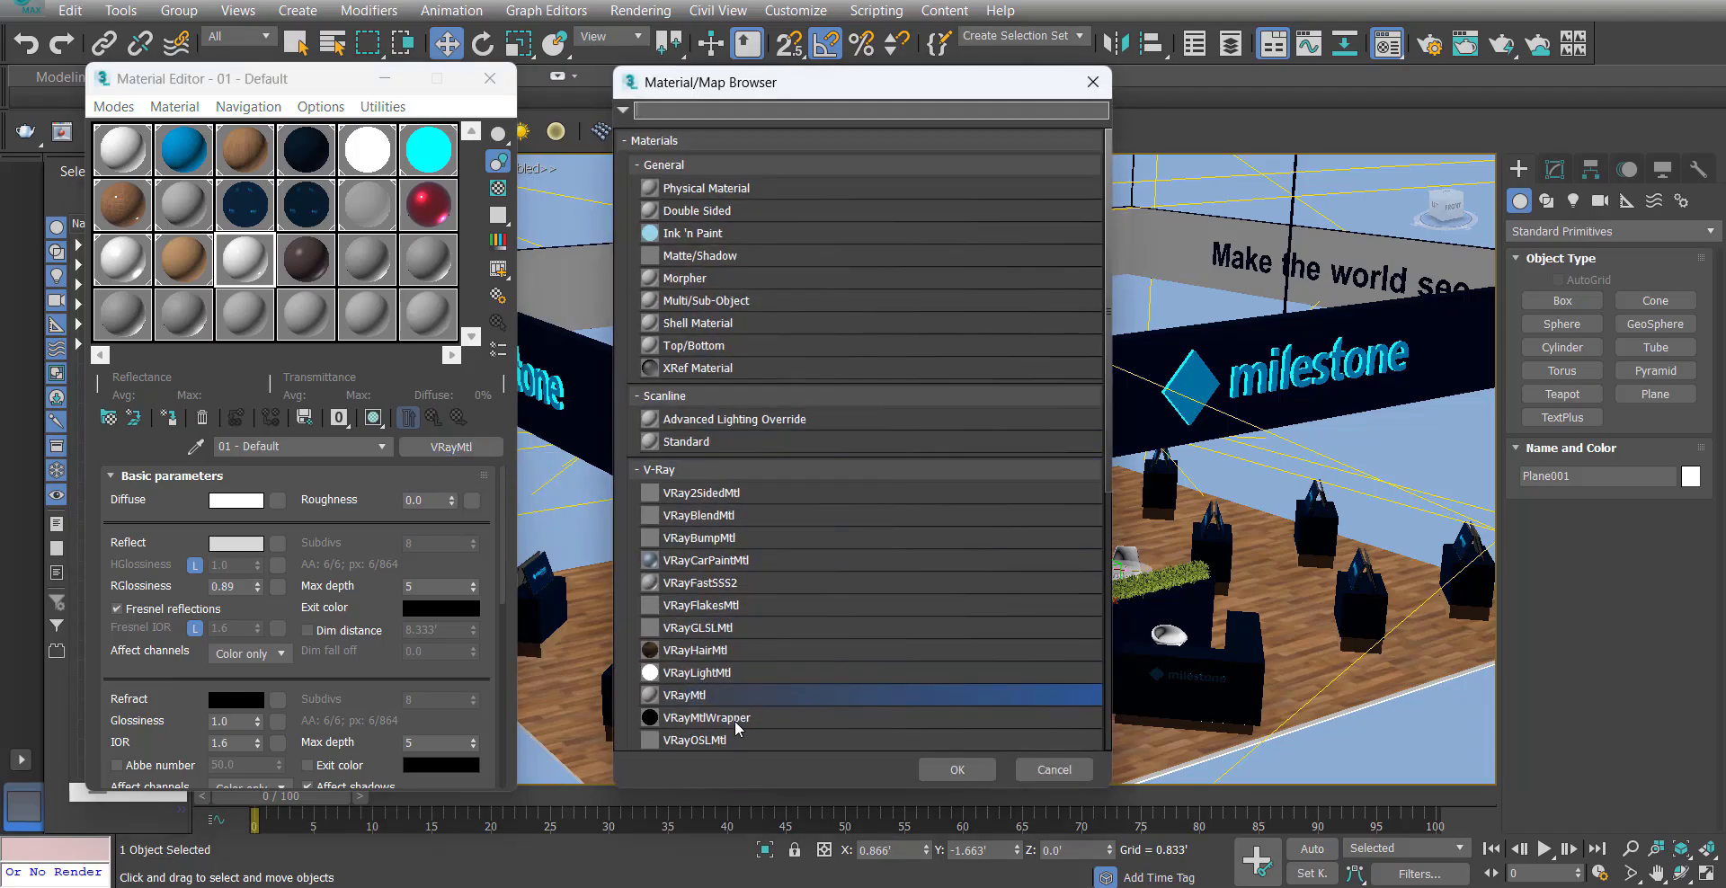
{"action": "scroll", "coordinate": [776, 710], "scroll_direction": "down", "scroll_amount": 2}
{"action": "double_click", "coordinate": [775, 675]}
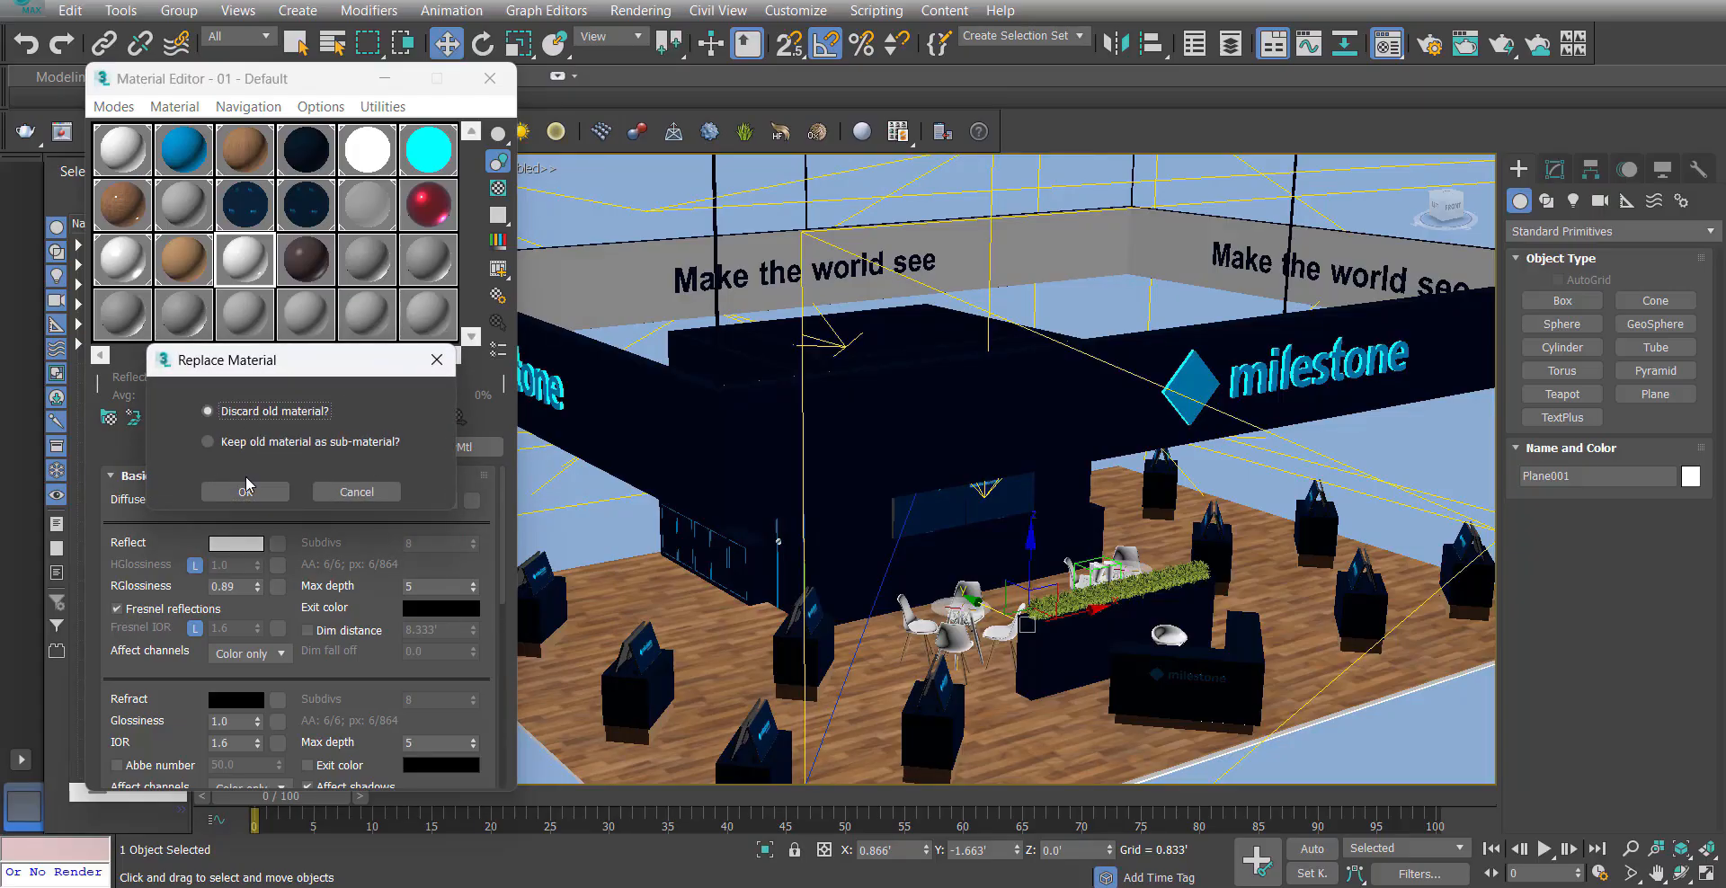
{"action": "left_click", "coordinate": [246, 490]}
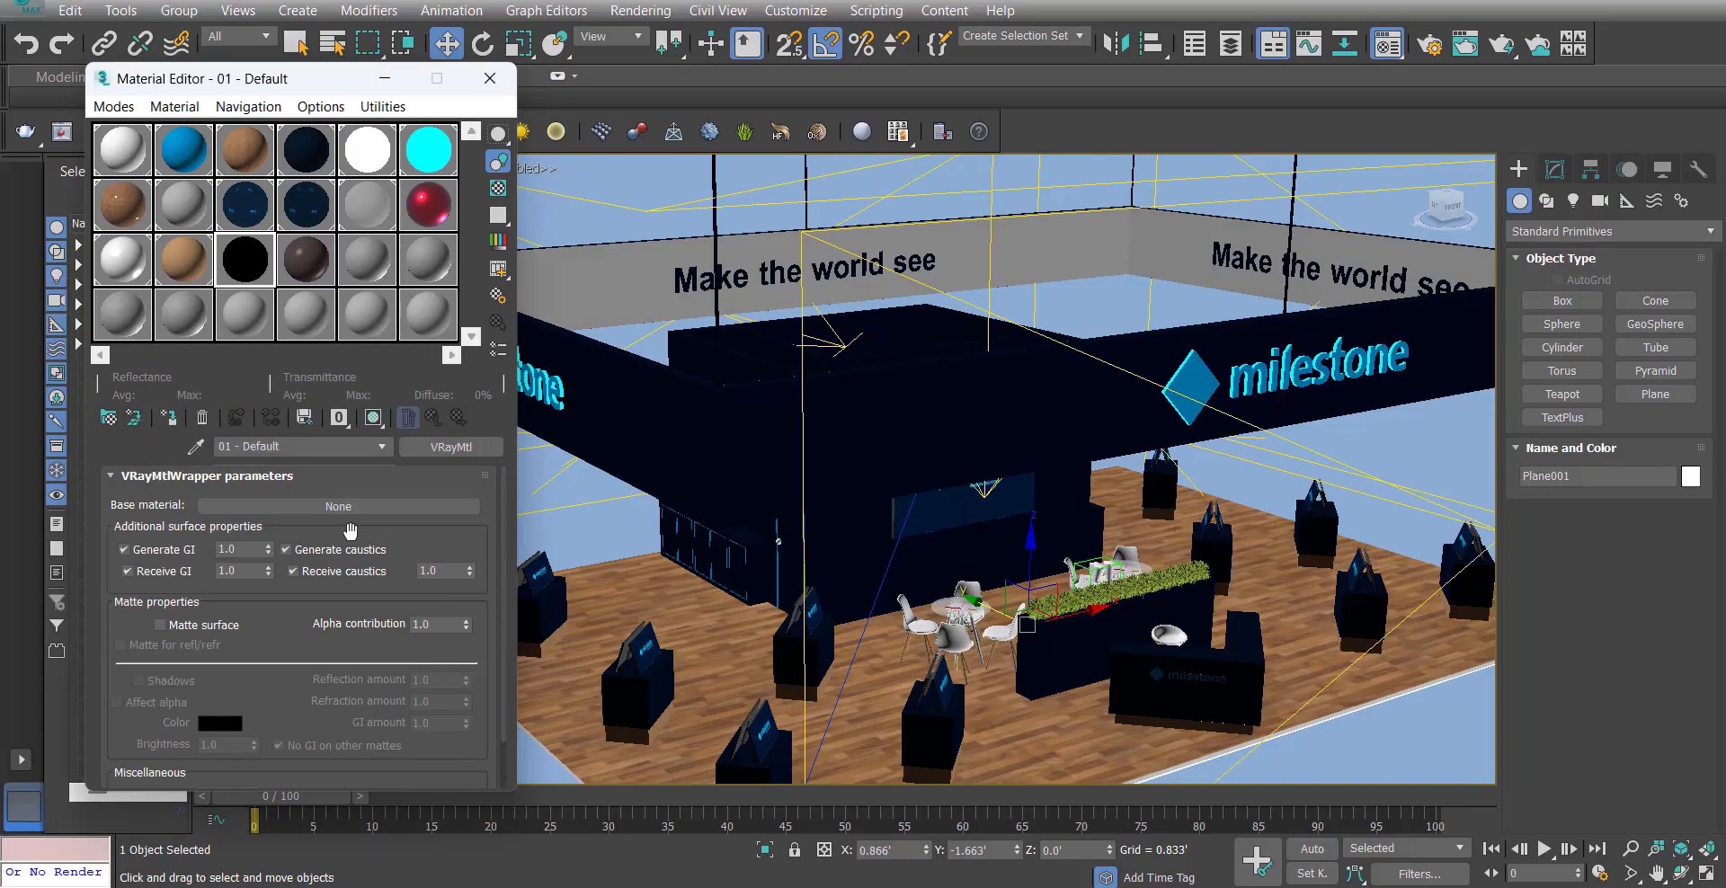
{"action": "right_click", "coordinate": [360, 507]}
{"action": "left_click", "coordinate": [386, 515]}
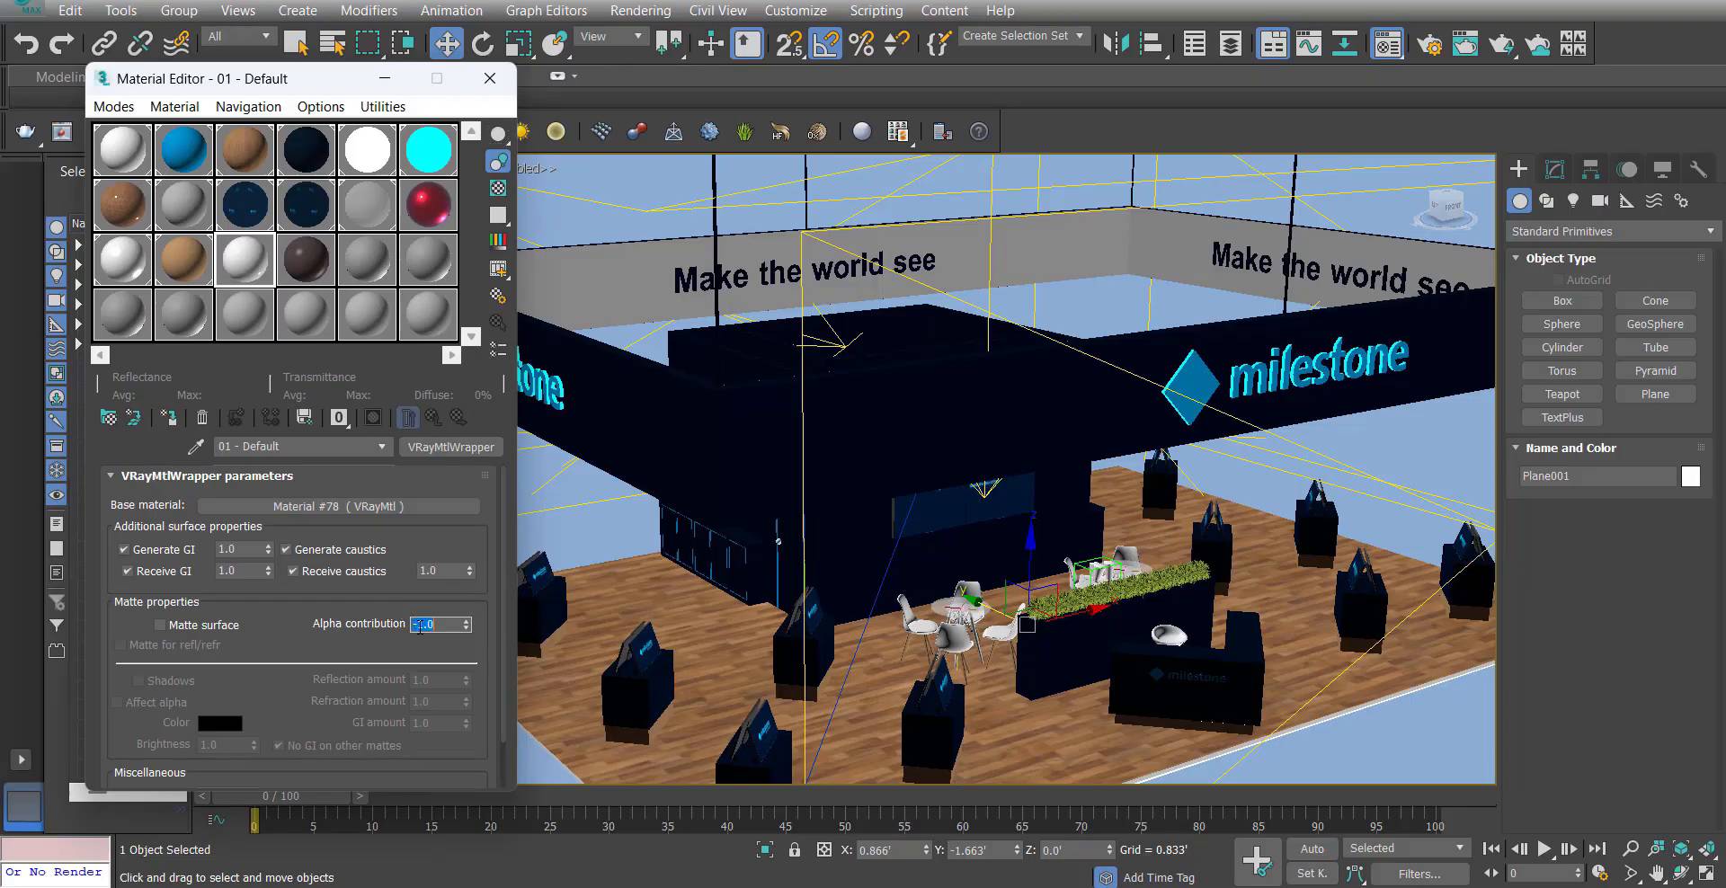
Make the wrapper a matte surface with alpha contribution -1.0 and assign it to the ground plane, renamed asd.
{"action": "left_click", "coordinate": [184, 628]}
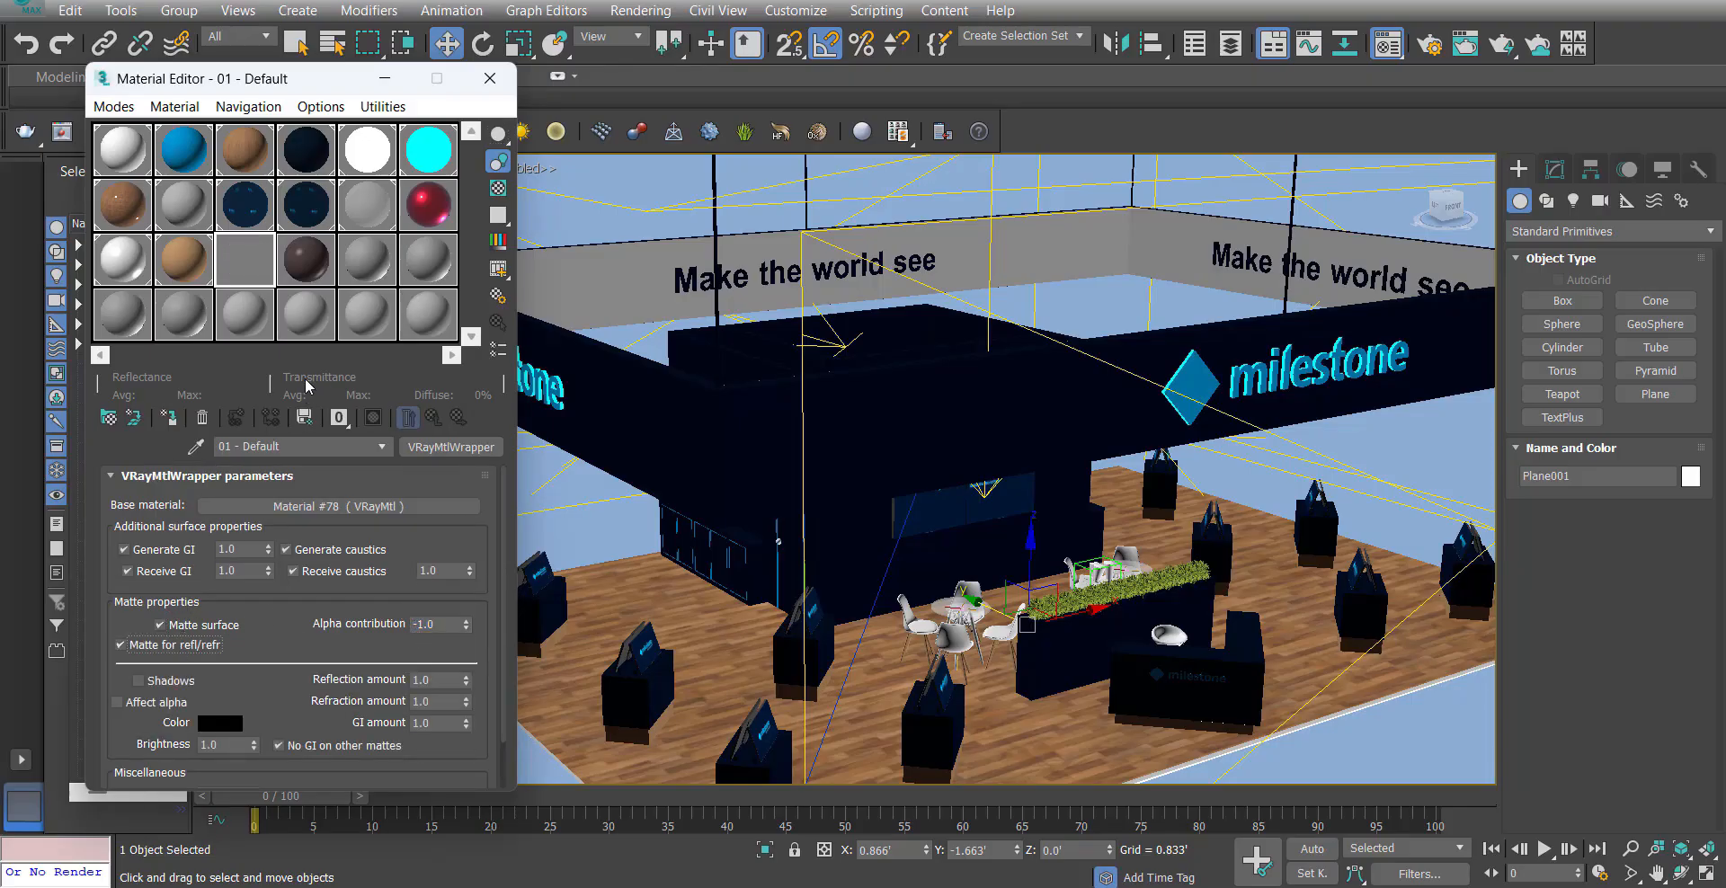
{"action": "left_click", "coordinate": [173, 418]}
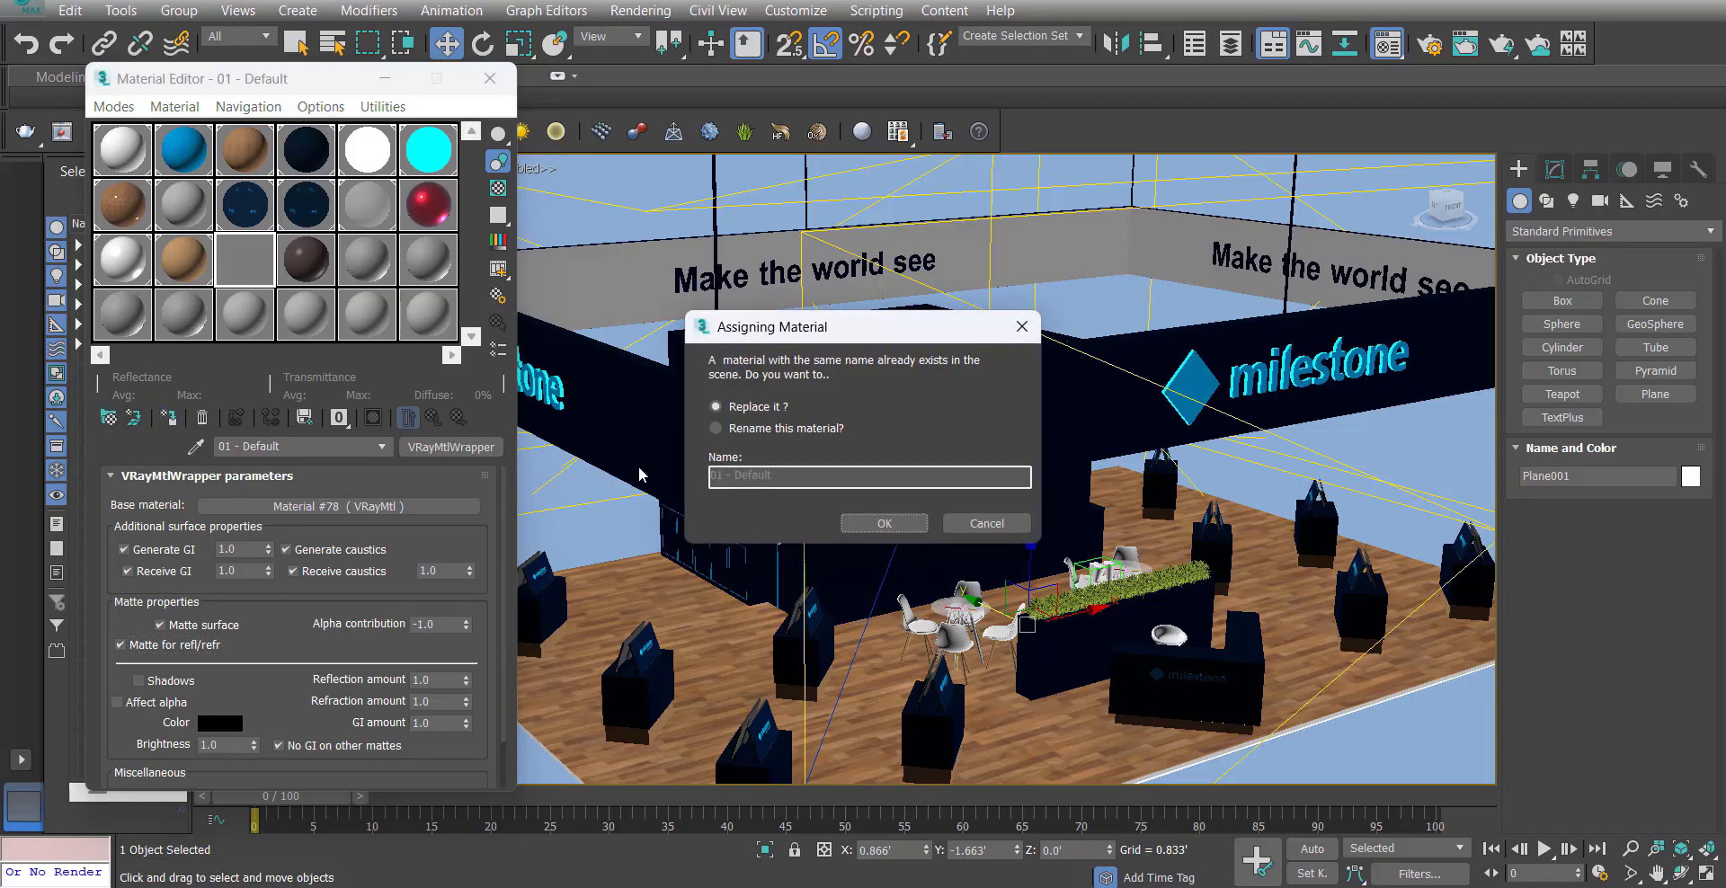
{"action": "left_click", "coordinate": [767, 432]}
{"action": "type", "text": "asd"}
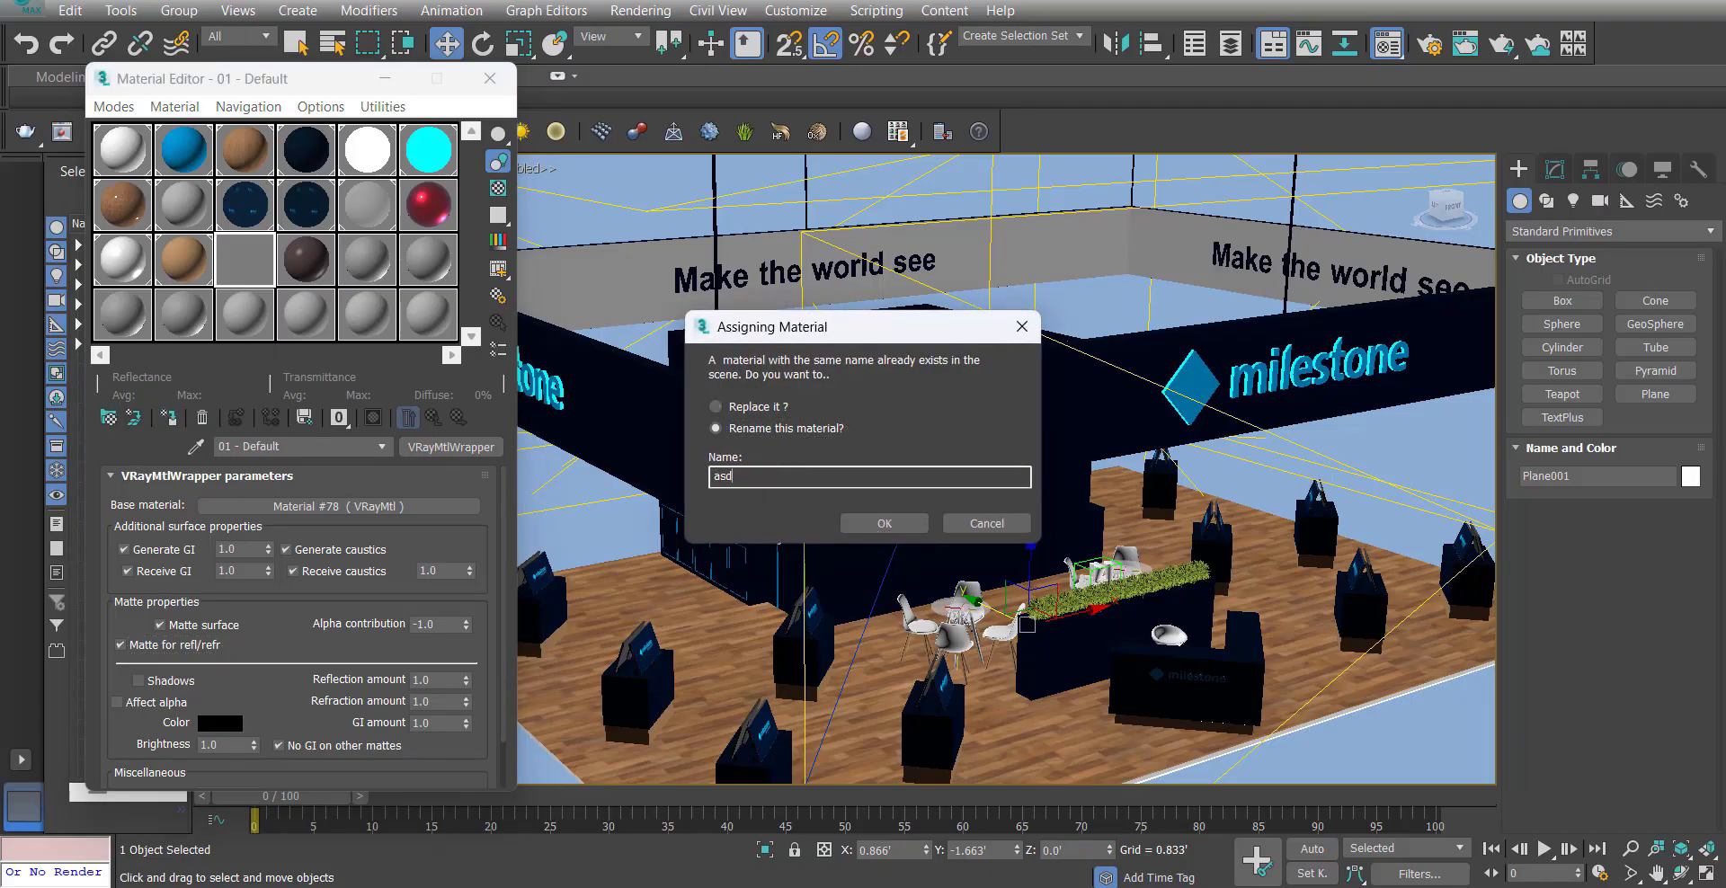
{"action": "left_click", "coordinate": [884, 524]}
{"action": "left_click", "coordinate": [490, 78]}
Exclude Plane001 from both illumination and shadow casting of VRayLight005 at the booth's side.
{"action": "scroll", "coordinate": [711, 447], "scroll_direction": "down", "scroll_amount": 6}
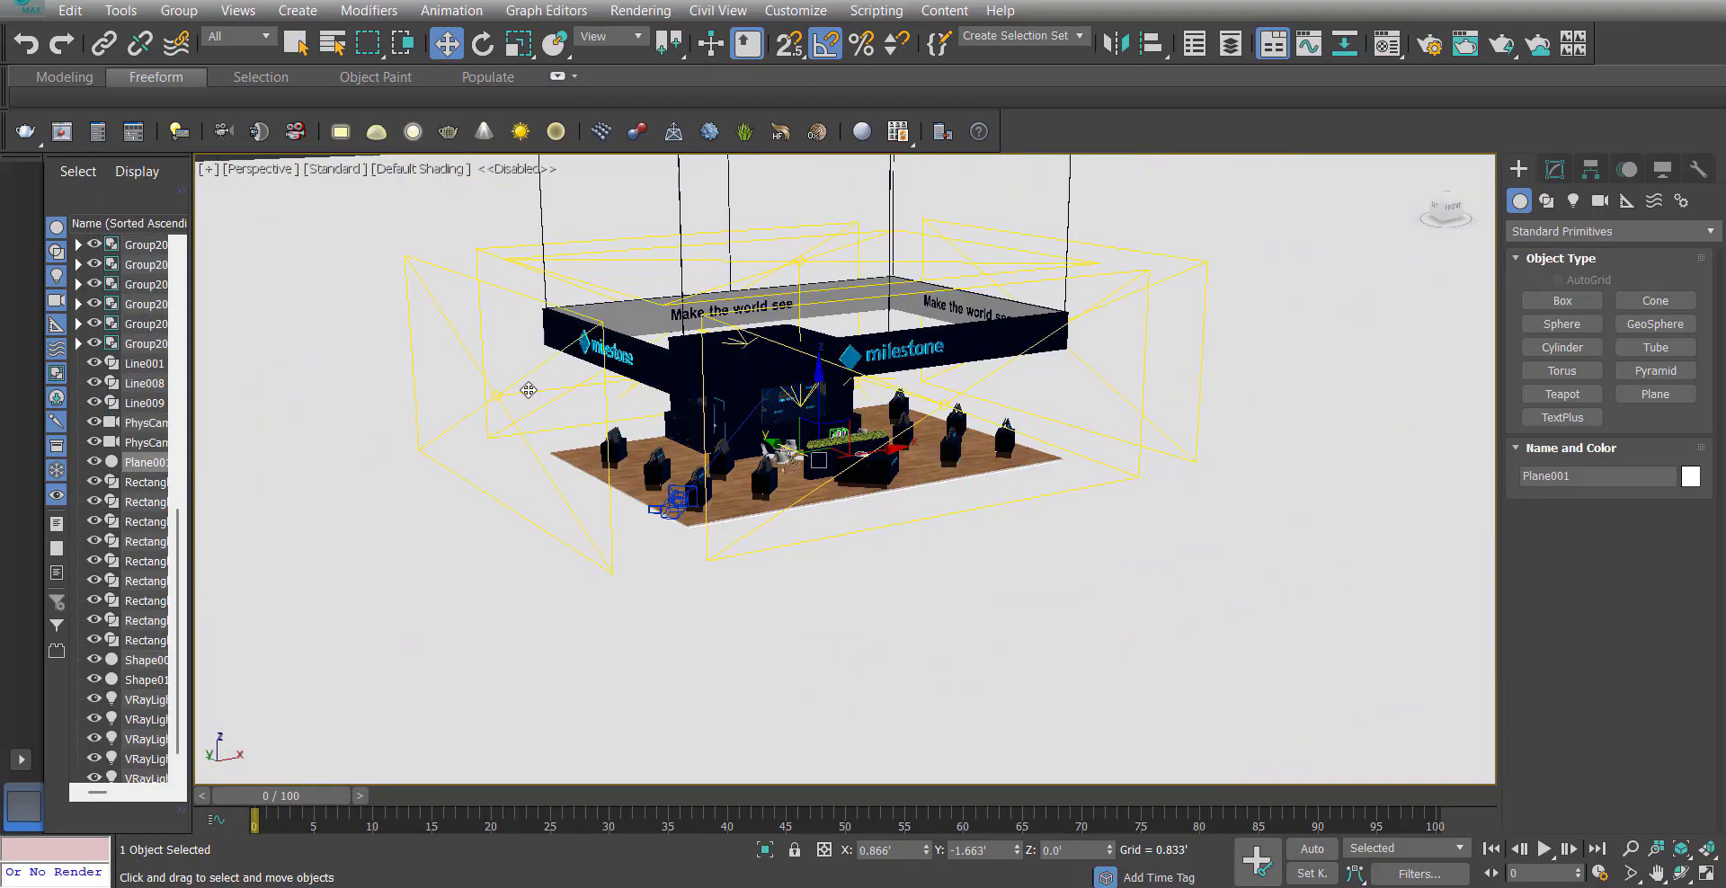
{"action": "key", "text": "F3"}
{"action": "left_click", "coordinate": [514, 393]}
{"action": "left_click", "coordinate": [1558, 169]}
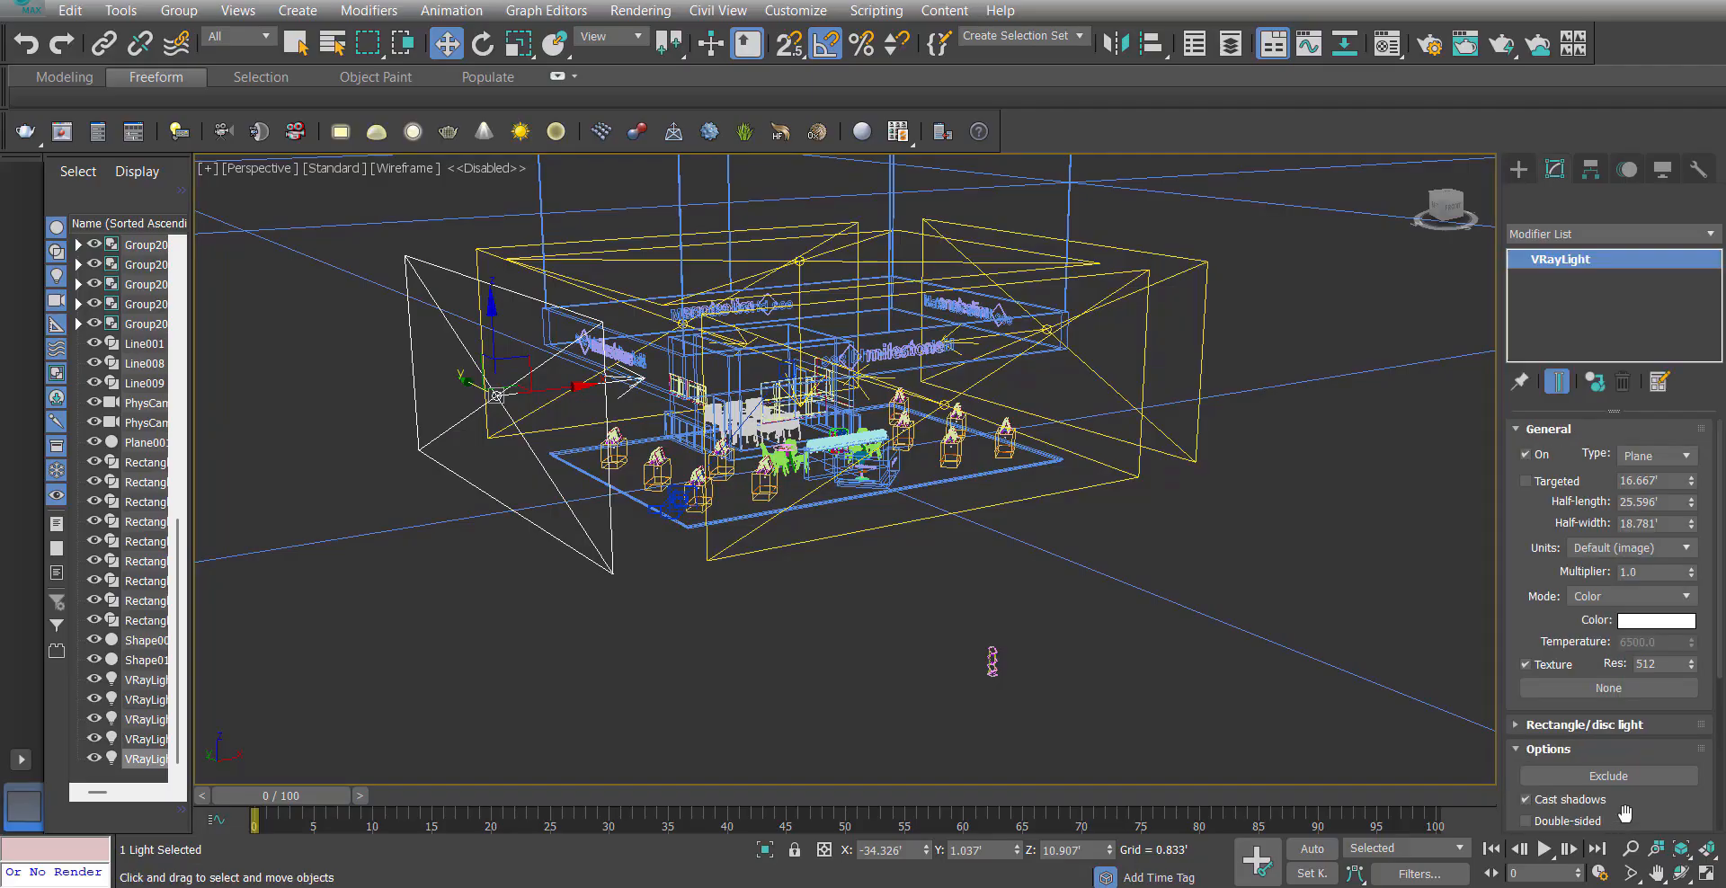
{"action": "left_click", "coordinate": [1609, 776]}
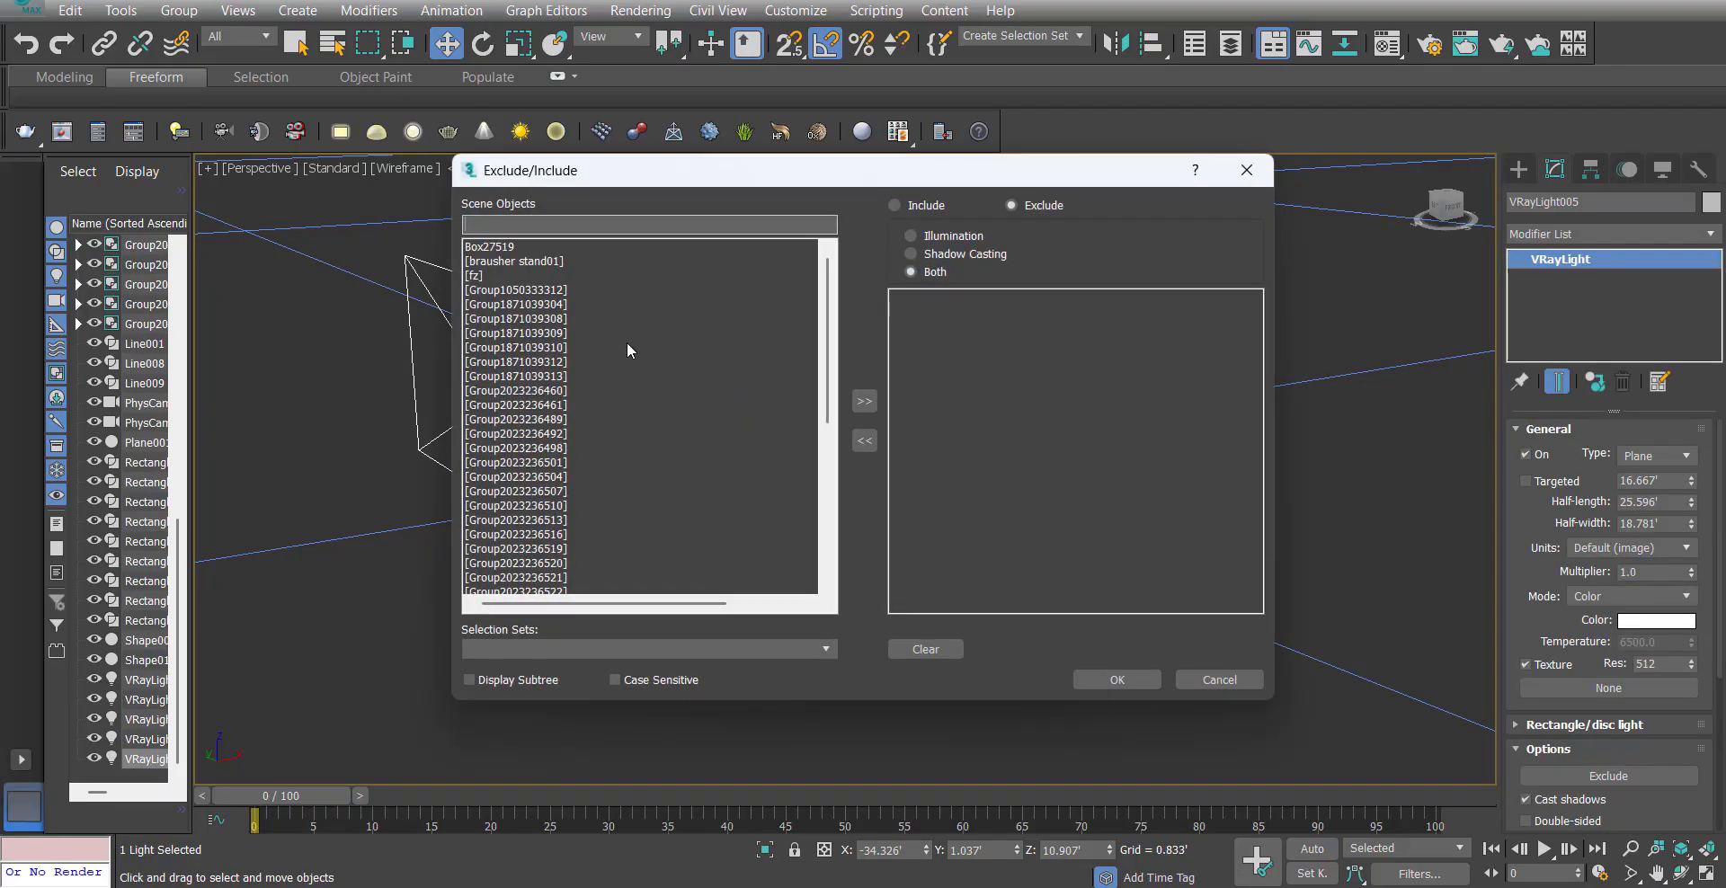
{"action": "left_click", "coordinate": [627, 347]}
{"action": "key", "text": "shift+End"}
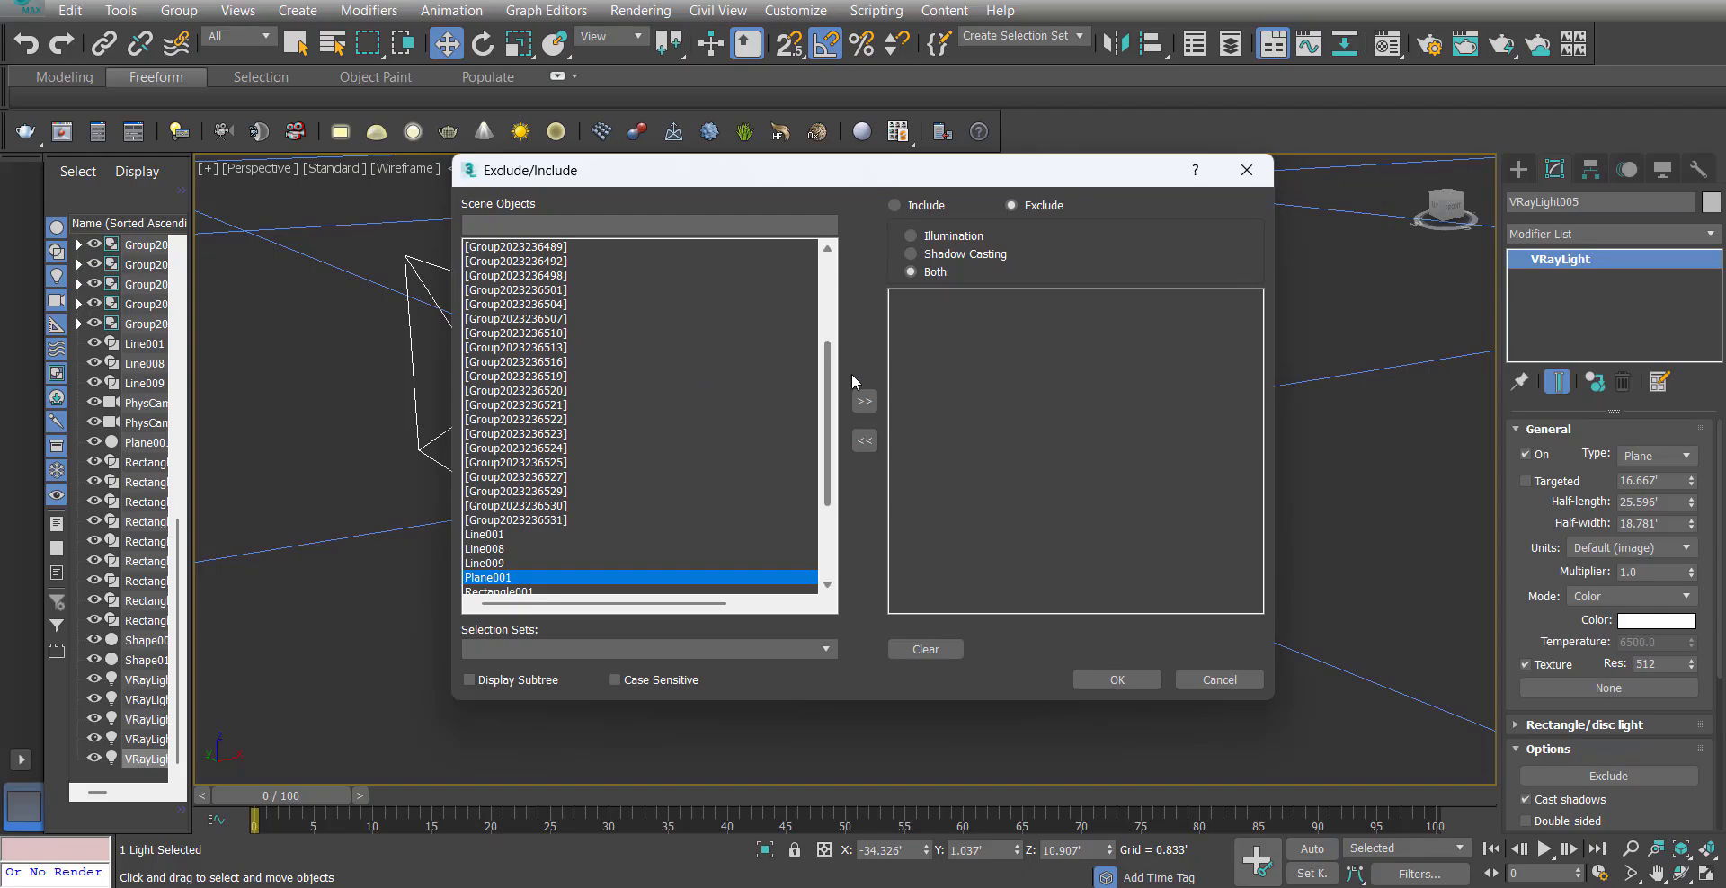
{"action": "left_click", "coordinate": [864, 401]}
{"action": "left_click", "coordinate": [1124, 679]}
{"action": "left_click", "coordinate": [946, 729]}
Render the physical camera view with the matte ground plane and examine the floor and counters up close.
{"action": "key", "text": "c"}
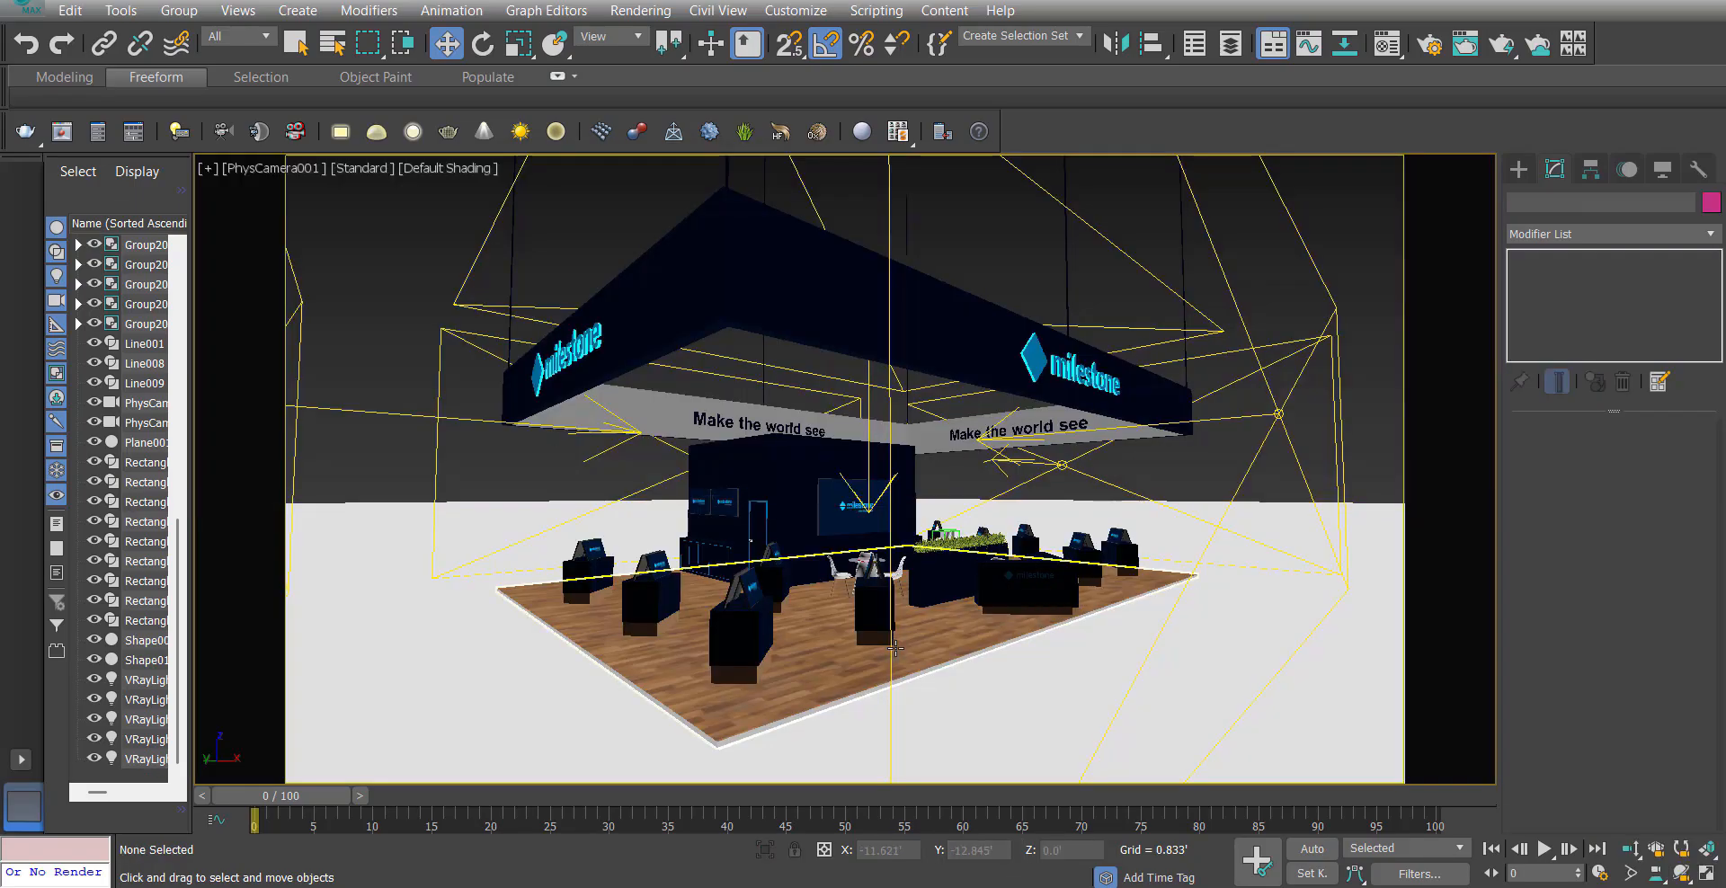
{"action": "key", "text": "shift+q"}
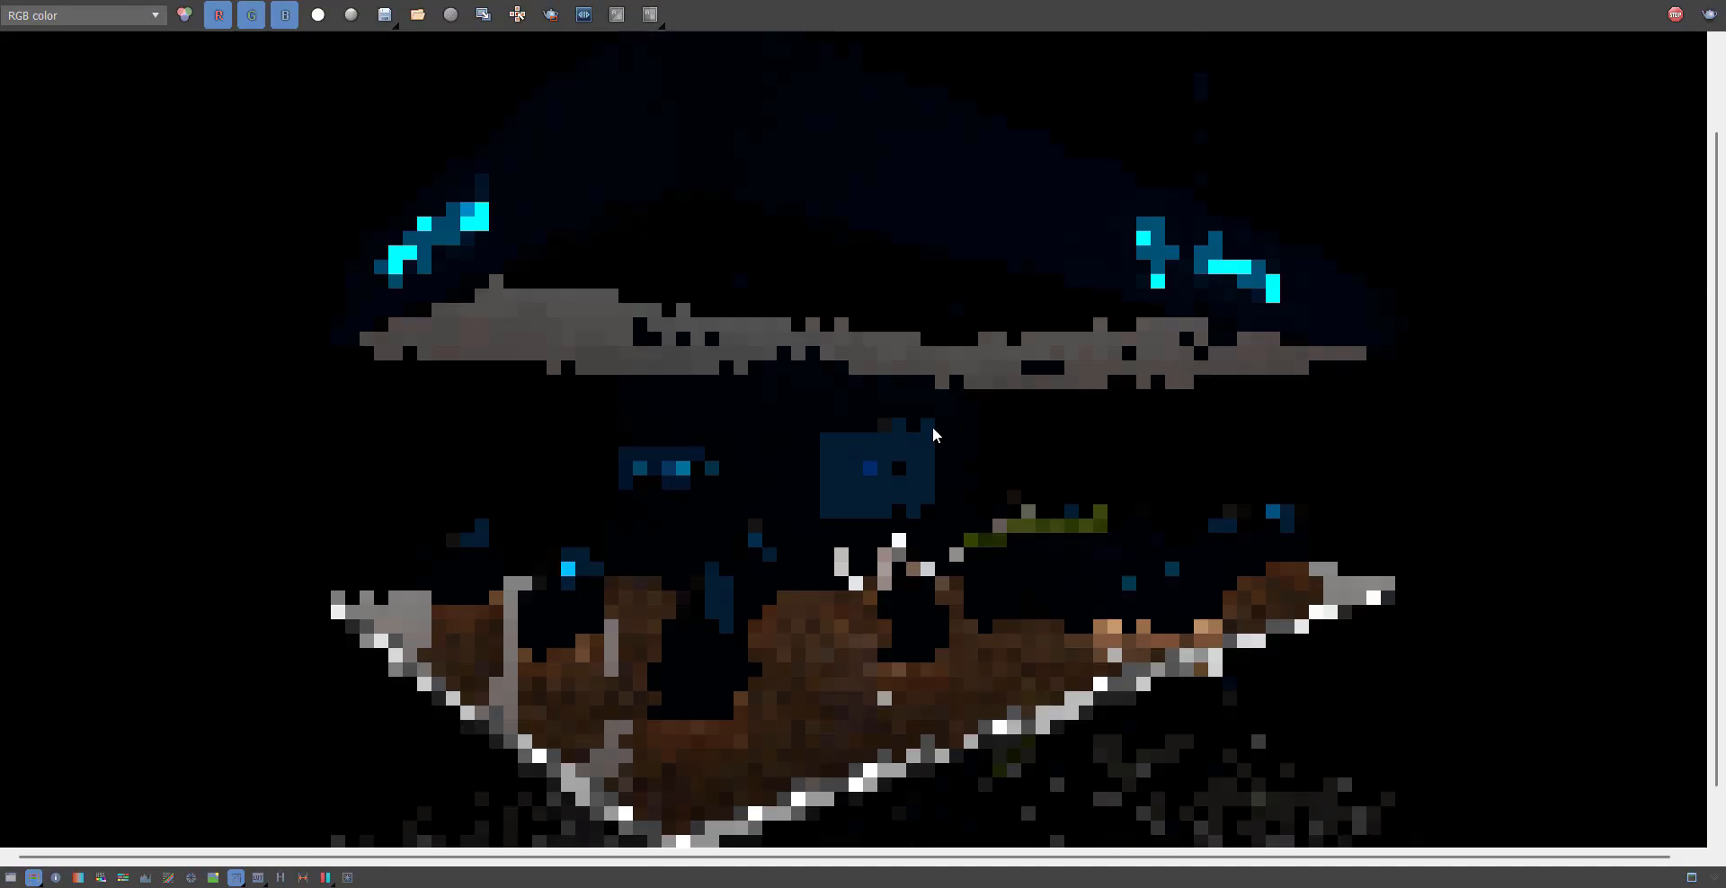
{"action": "scroll", "coordinate": [839, 387], "scroll_direction": "down", "scroll_amount": 1}
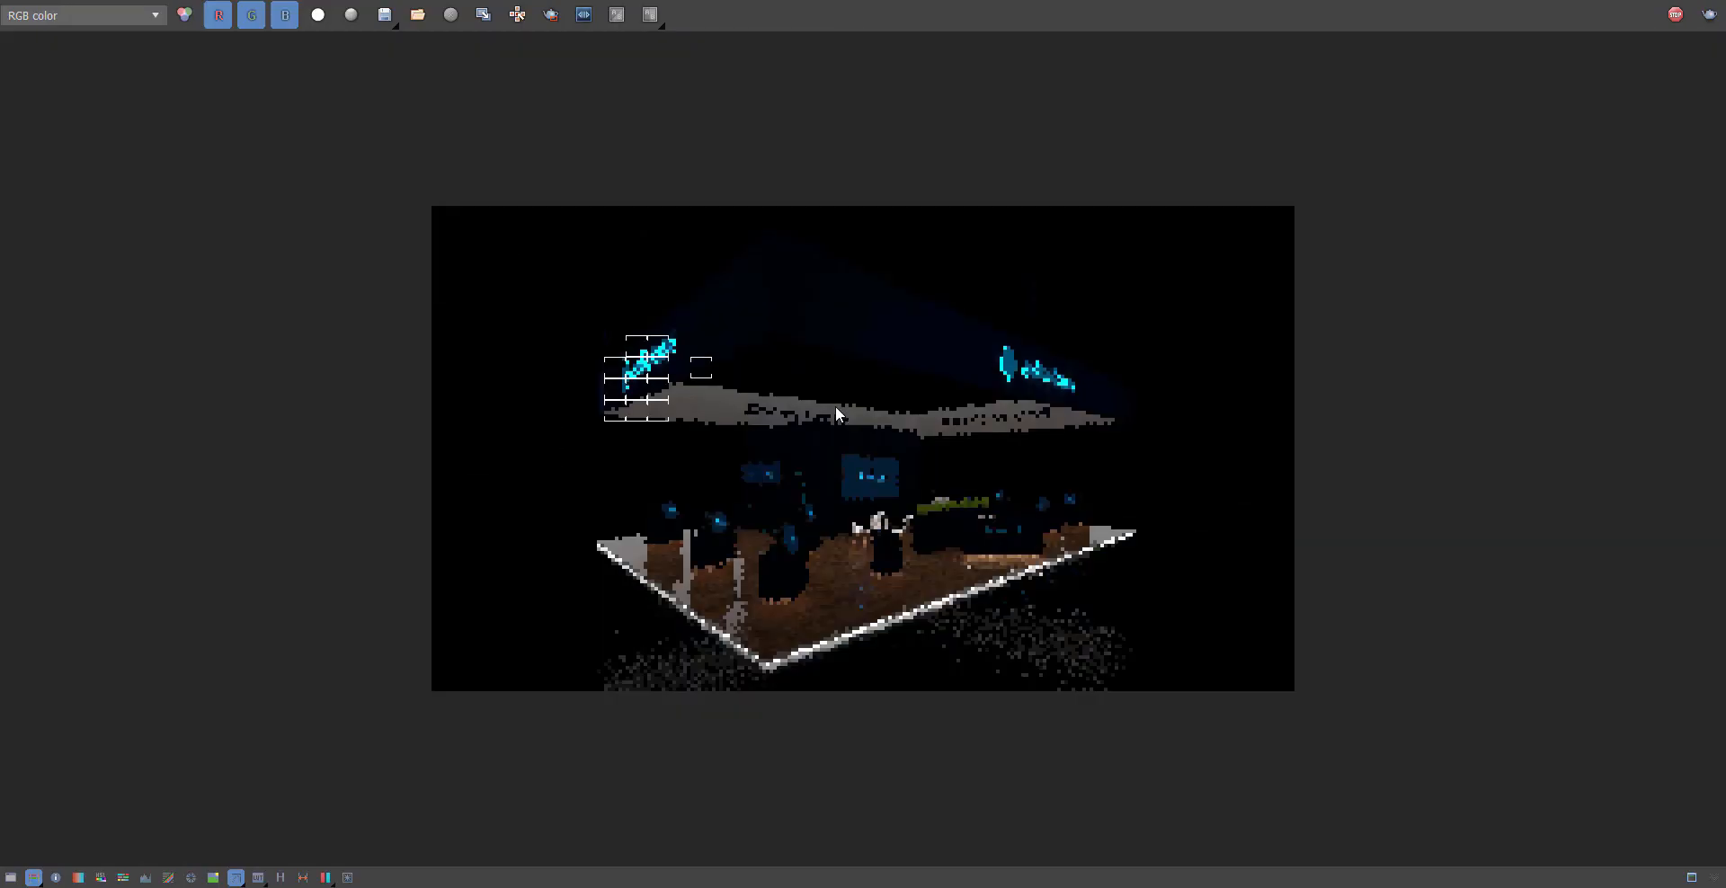
{"action": "scroll", "coordinate": [834, 407], "scroll_direction": "up", "scroll_amount": 1}
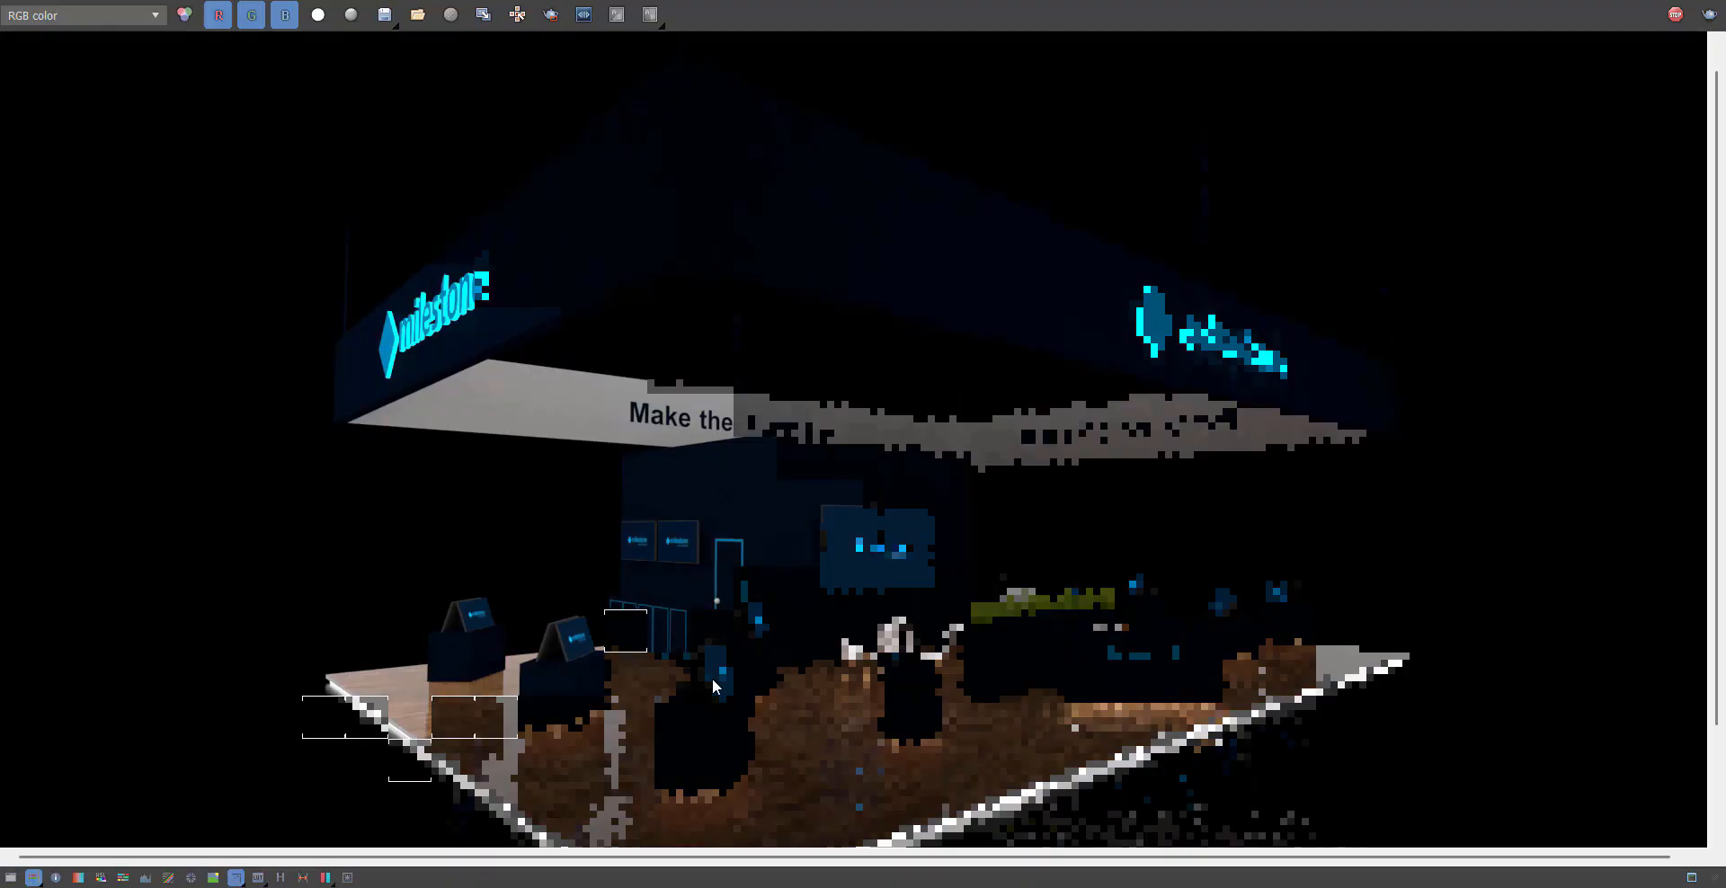
{"action": "scroll", "coordinate": [471, 694], "scroll_direction": "up", "scroll_amount": 1}
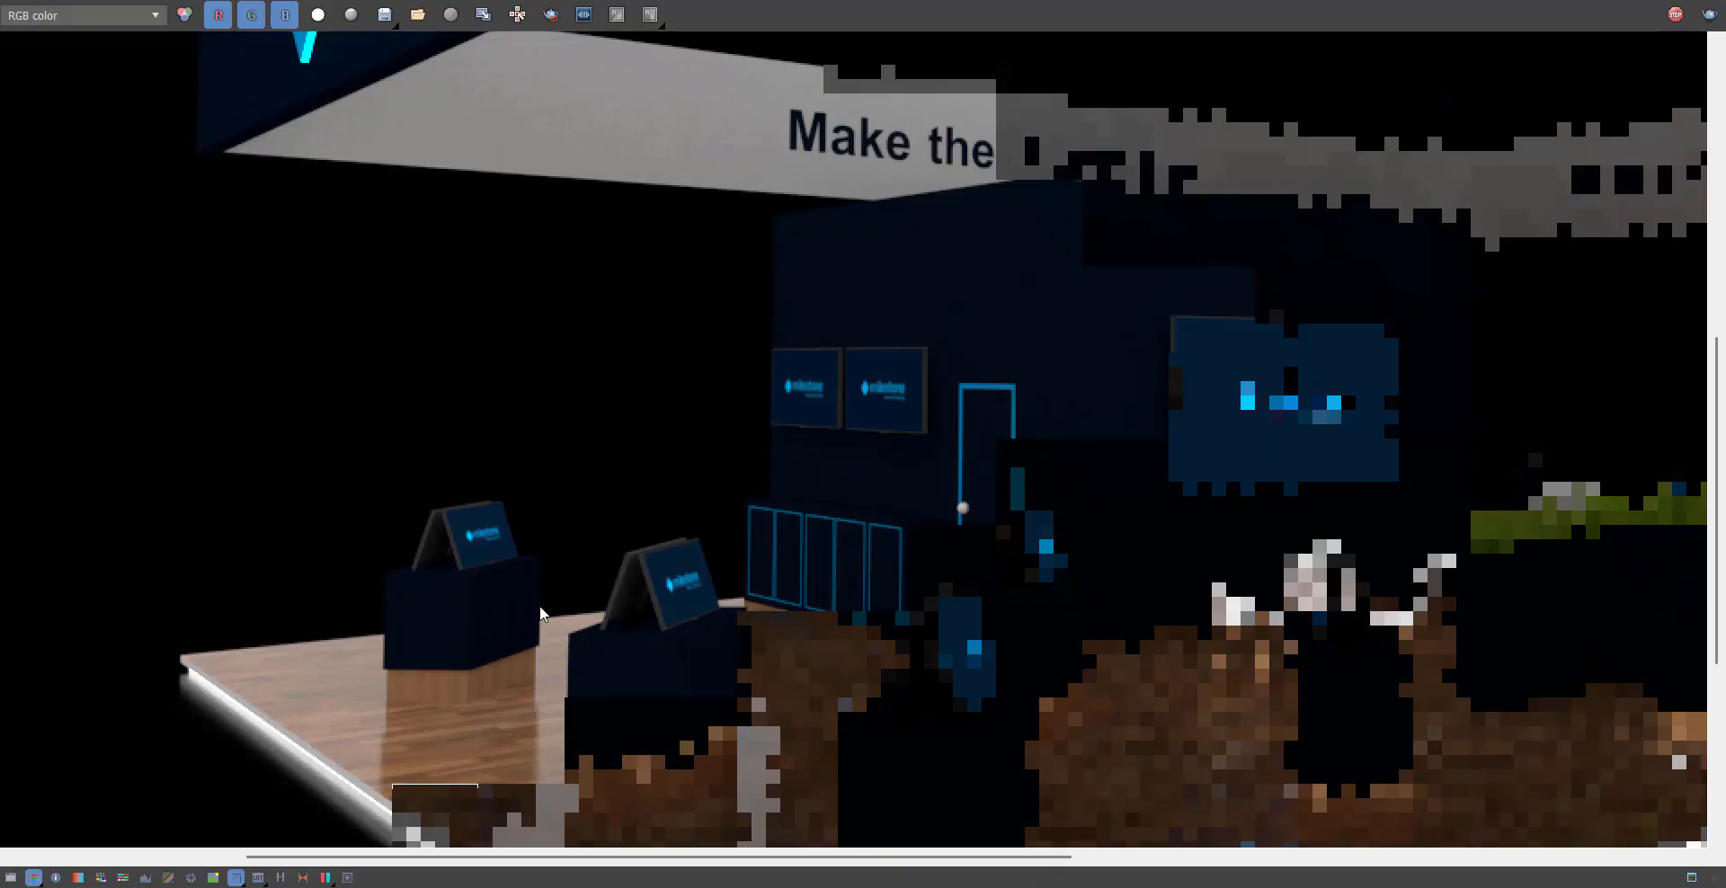
Render a close-up perspective view of the front corner counter and examine its unlit base.
{"action": "scroll", "coordinate": [1205, 380], "scroll_direction": "down", "scroll_amount": 1}
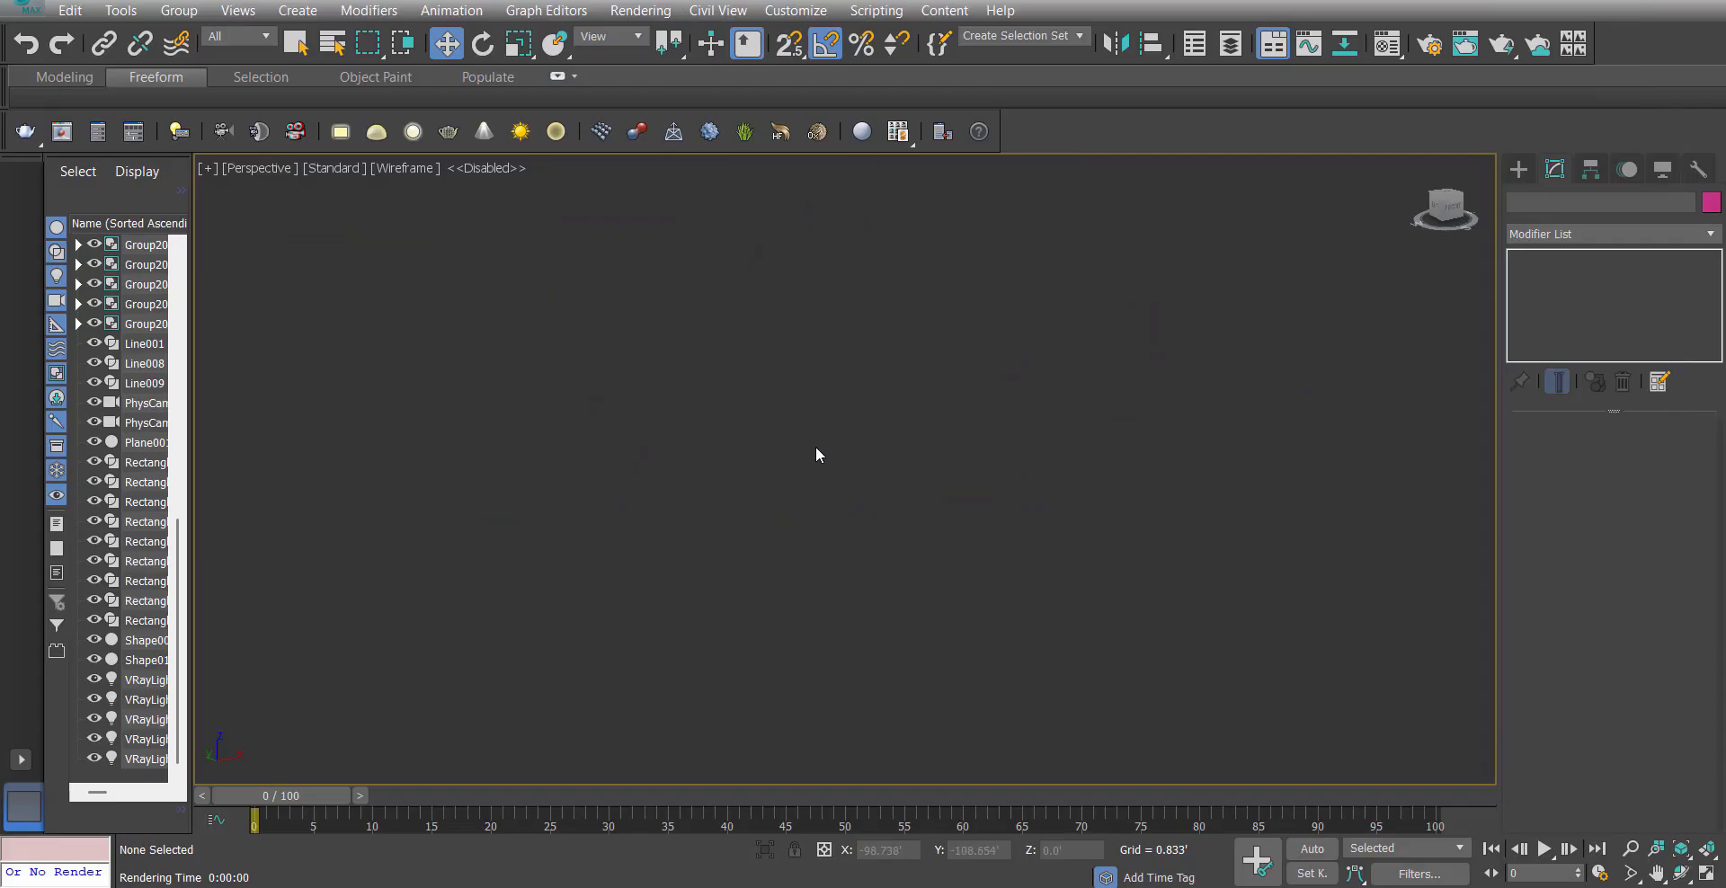
{"action": "middle_click_drag", "start_coordinate": [818, 397], "coordinate": [867, 349]}
{"action": "scroll", "coordinate": [965, 265], "scroll_direction": "up", "scroll_amount": 5}
{"action": "scroll", "coordinate": [821, 388], "scroll_direction": "up", "scroll_amount": 8}
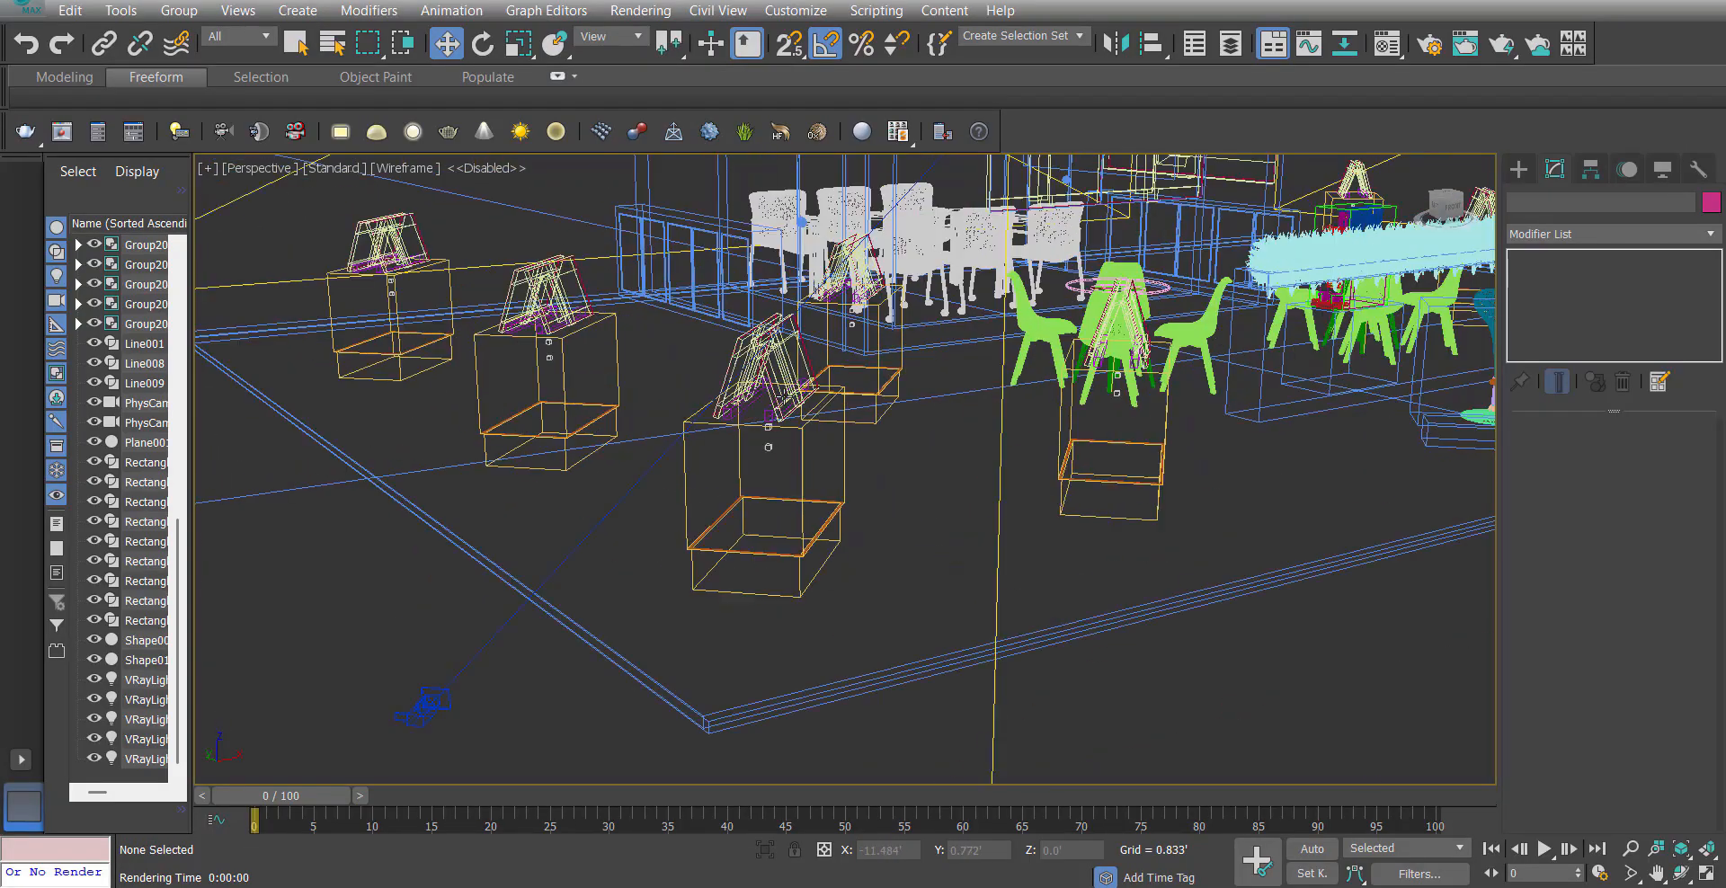
{"action": "scroll", "coordinate": [805, 543], "scroll_direction": "up", "scroll_amount": 3}
{"action": "left_click", "coordinate": [807, 545]}
{"action": "scroll", "coordinate": [805, 540], "scroll_direction": "up", "scroll_amount": 2}
{"action": "middle_click_drag", "start_coordinate": [802, 529], "coordinate": [886, 591]}
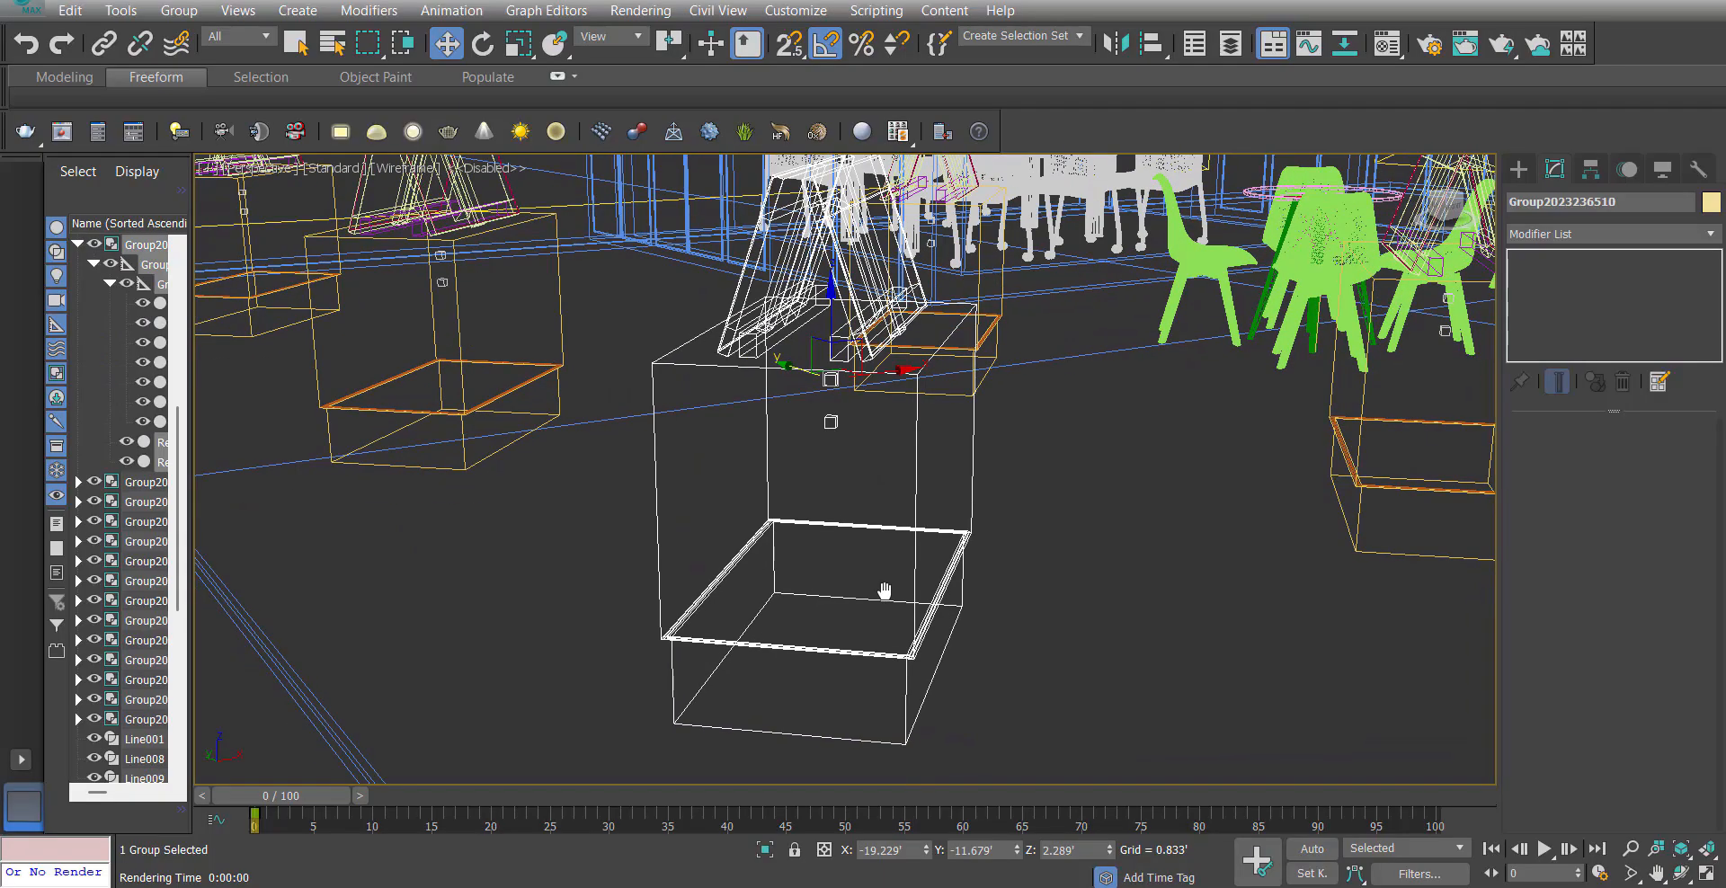
{"action": "key", "text": "shift+q"}
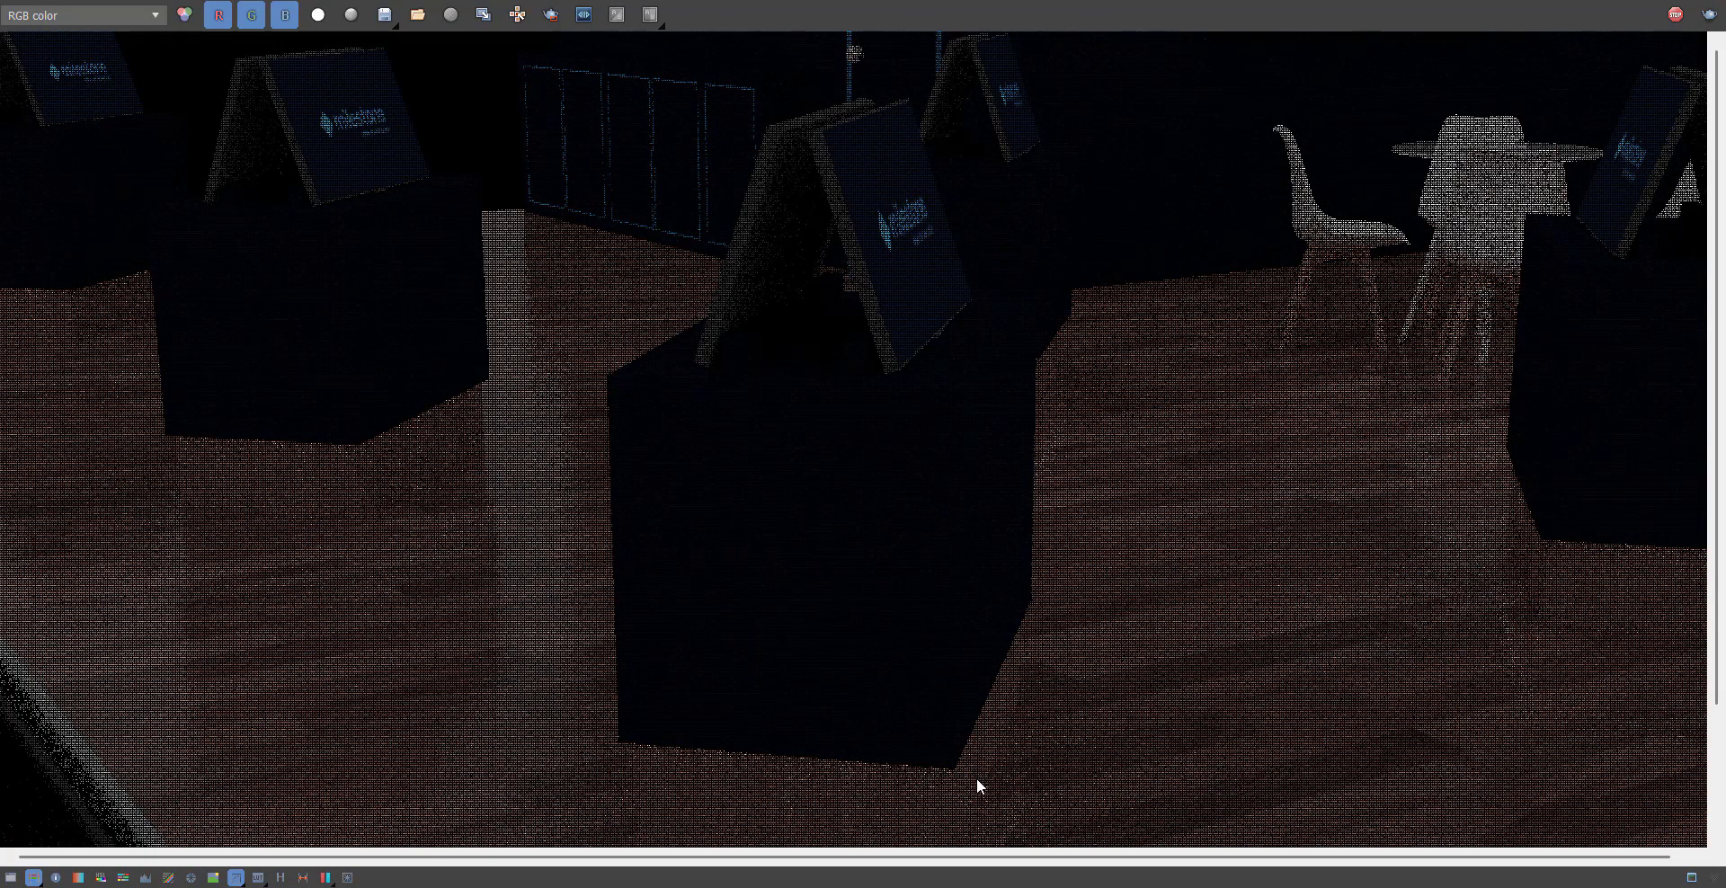
{"action": "scroll", "coordinate": [1187, 547], "scroll_direction": "down", "scroll_amount": 1}
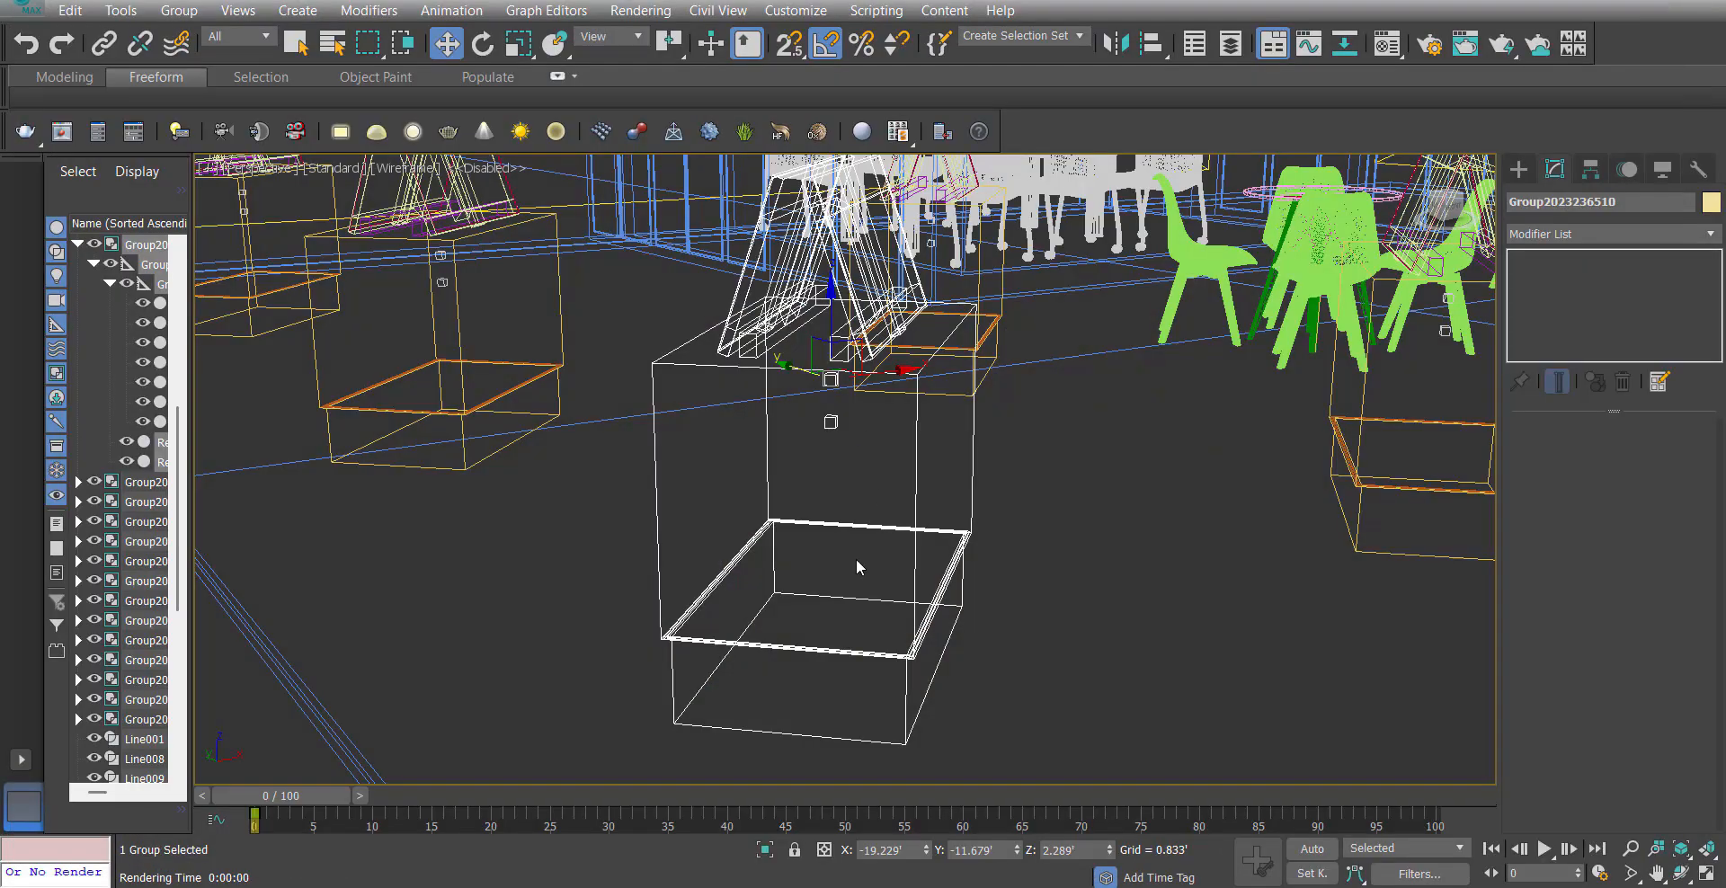
Rotate the front corner counter group 45° in the top view so its footprint is square to the axes.
{"action": "key", "text": "t"}
{"action": "key", "text": "z"}
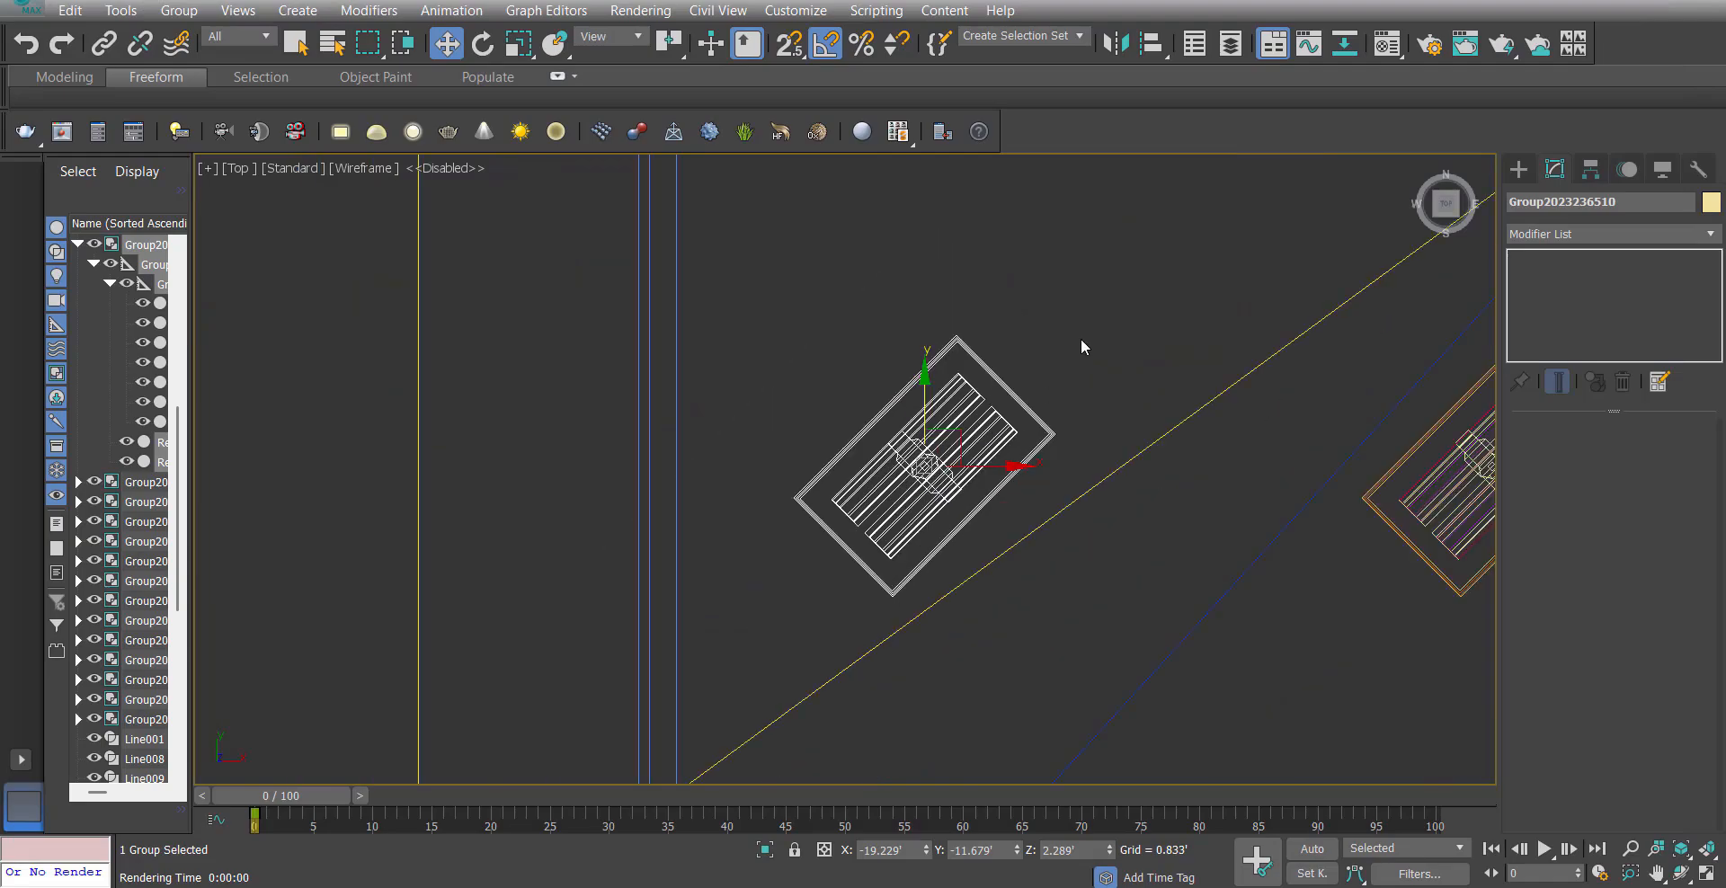
{"action": "left_click", "coordinate": [1519, 169]}
{"action": "left_click", "coordinate": [1573, 201]}
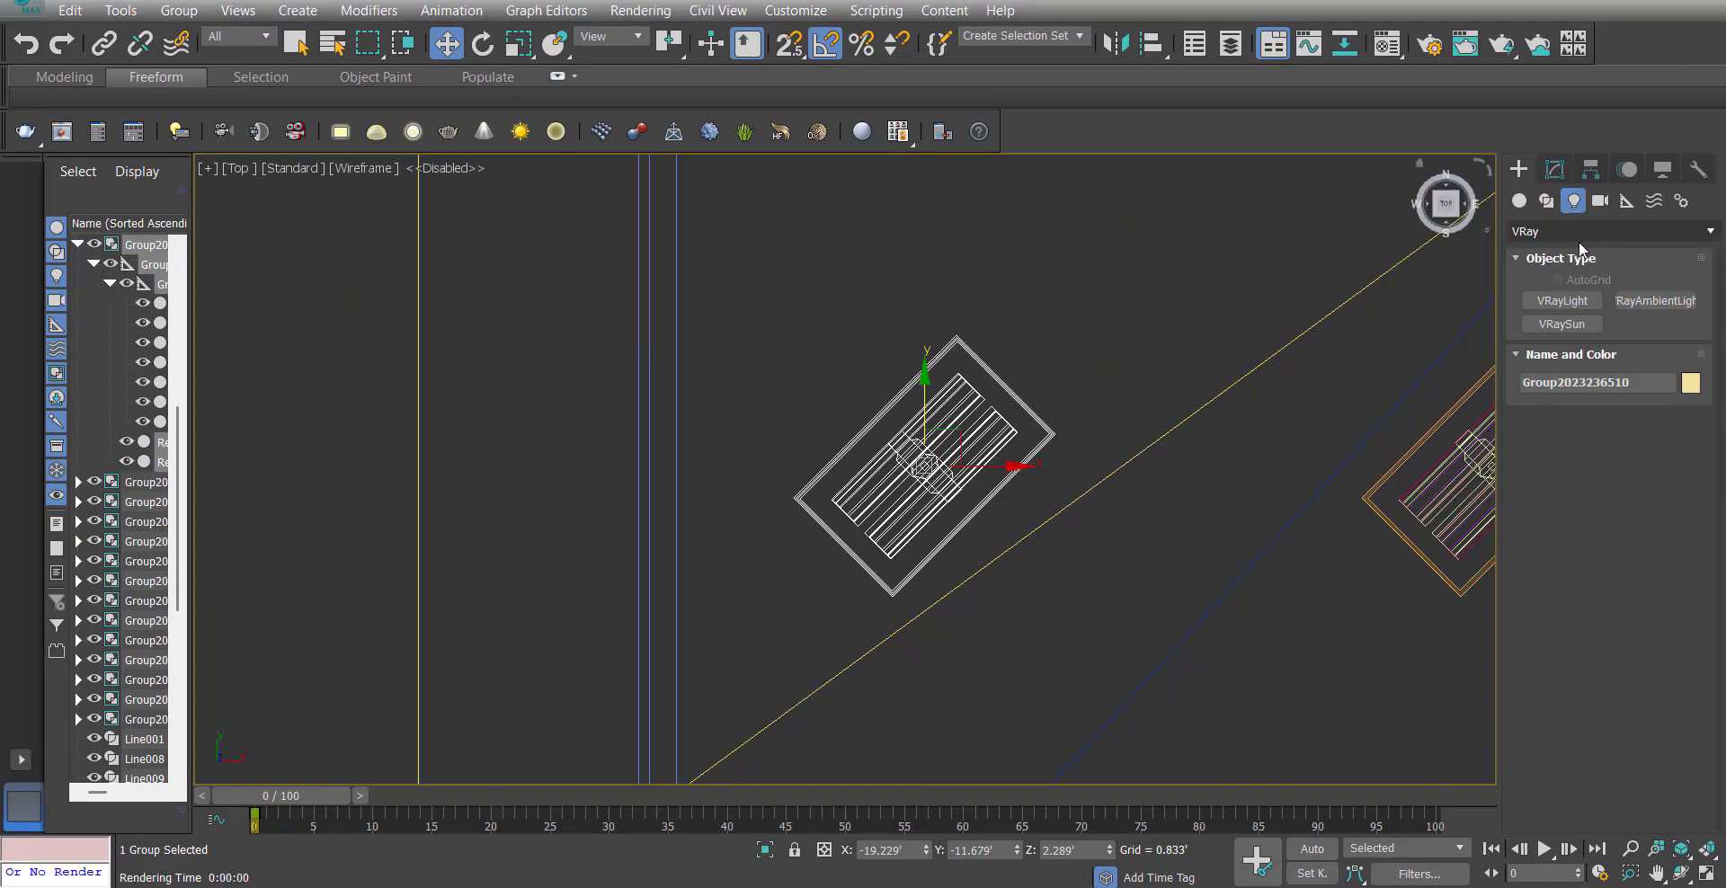
{"action": "left_click", "coordinate": [1561, 302]}
{"action": "scroll", "coordinate": [982, 374], "scroll_direction": "up", "scroll_amount": 3}
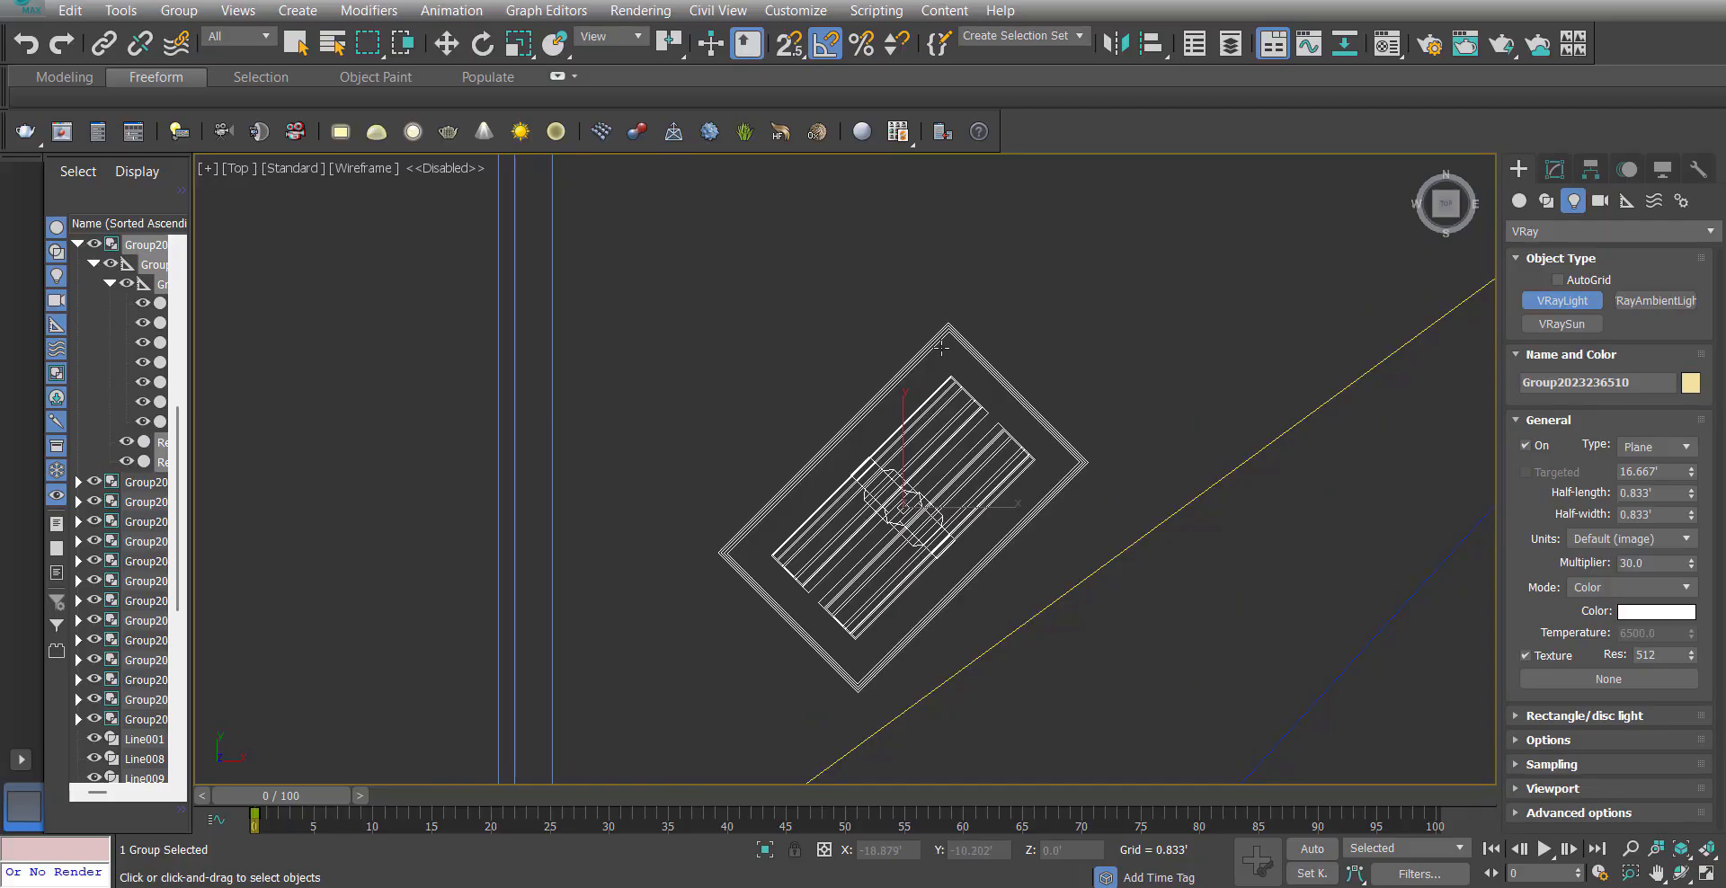
{"action": "key", "text": "w"}
{"action": "key", "text": "e"}
{"action": "left_click_drag", "start_coordinate": [967, 556], "coordinate": [998, 534]}
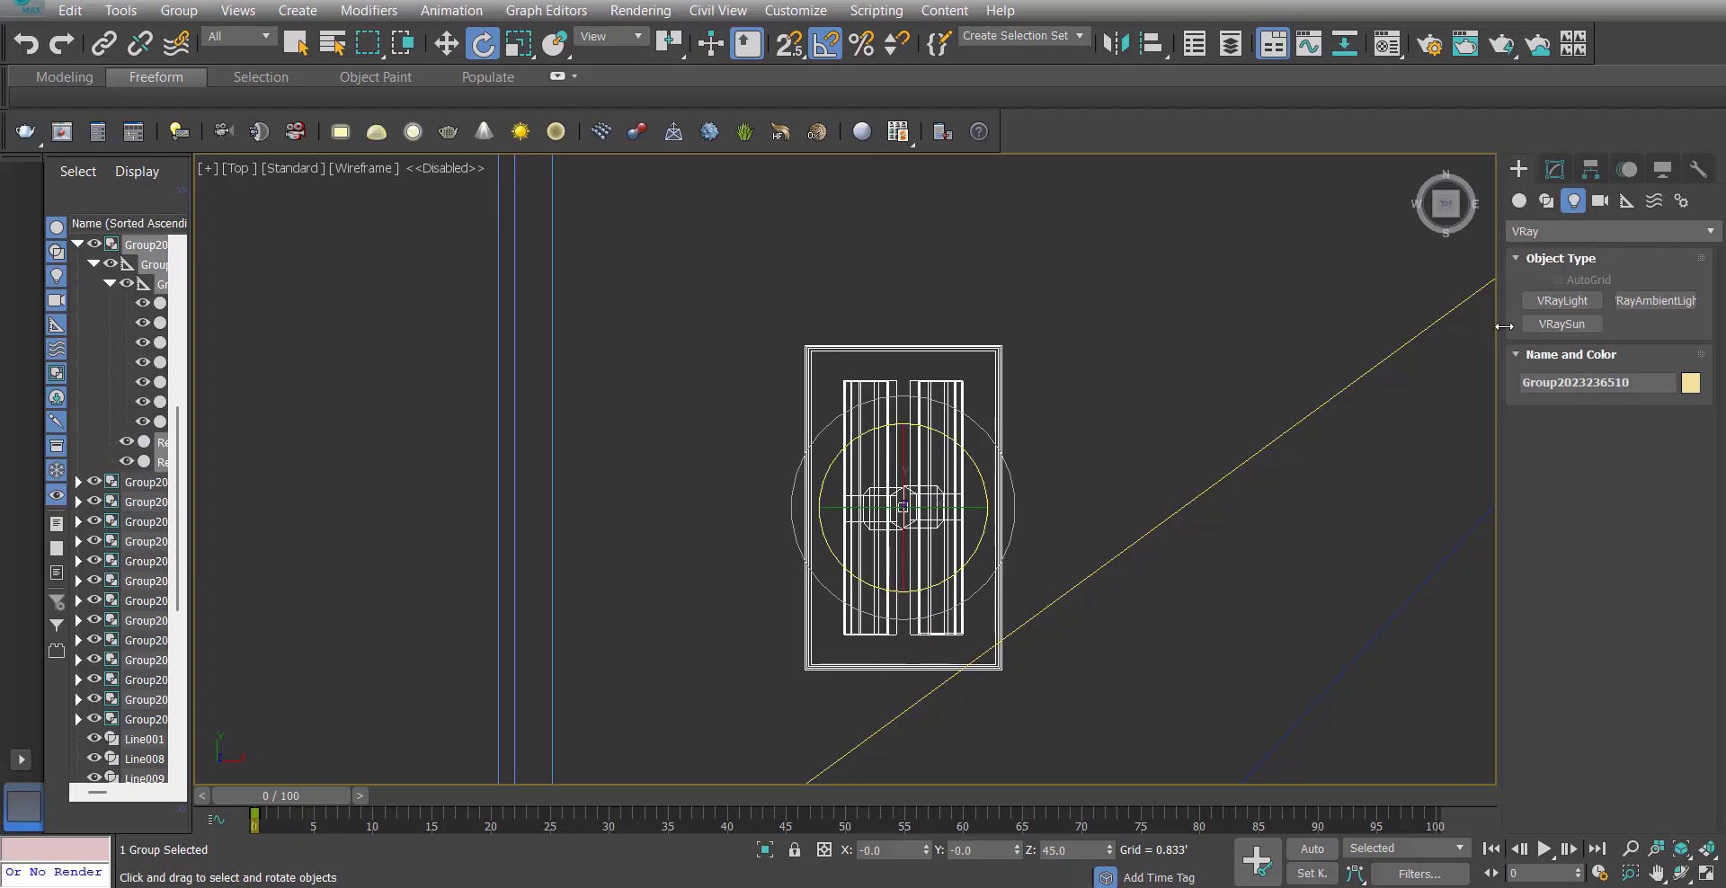
Draw a plane VRayLight over the counter's footprint, with half-length about 0.9' and half-width about 1.506'.
{"action": "left_click", "coordinate": [1563, 301]}
{"action": "left_click_drag", "start_coordinate": [805, 345], "coordinate": [1004, 673]}
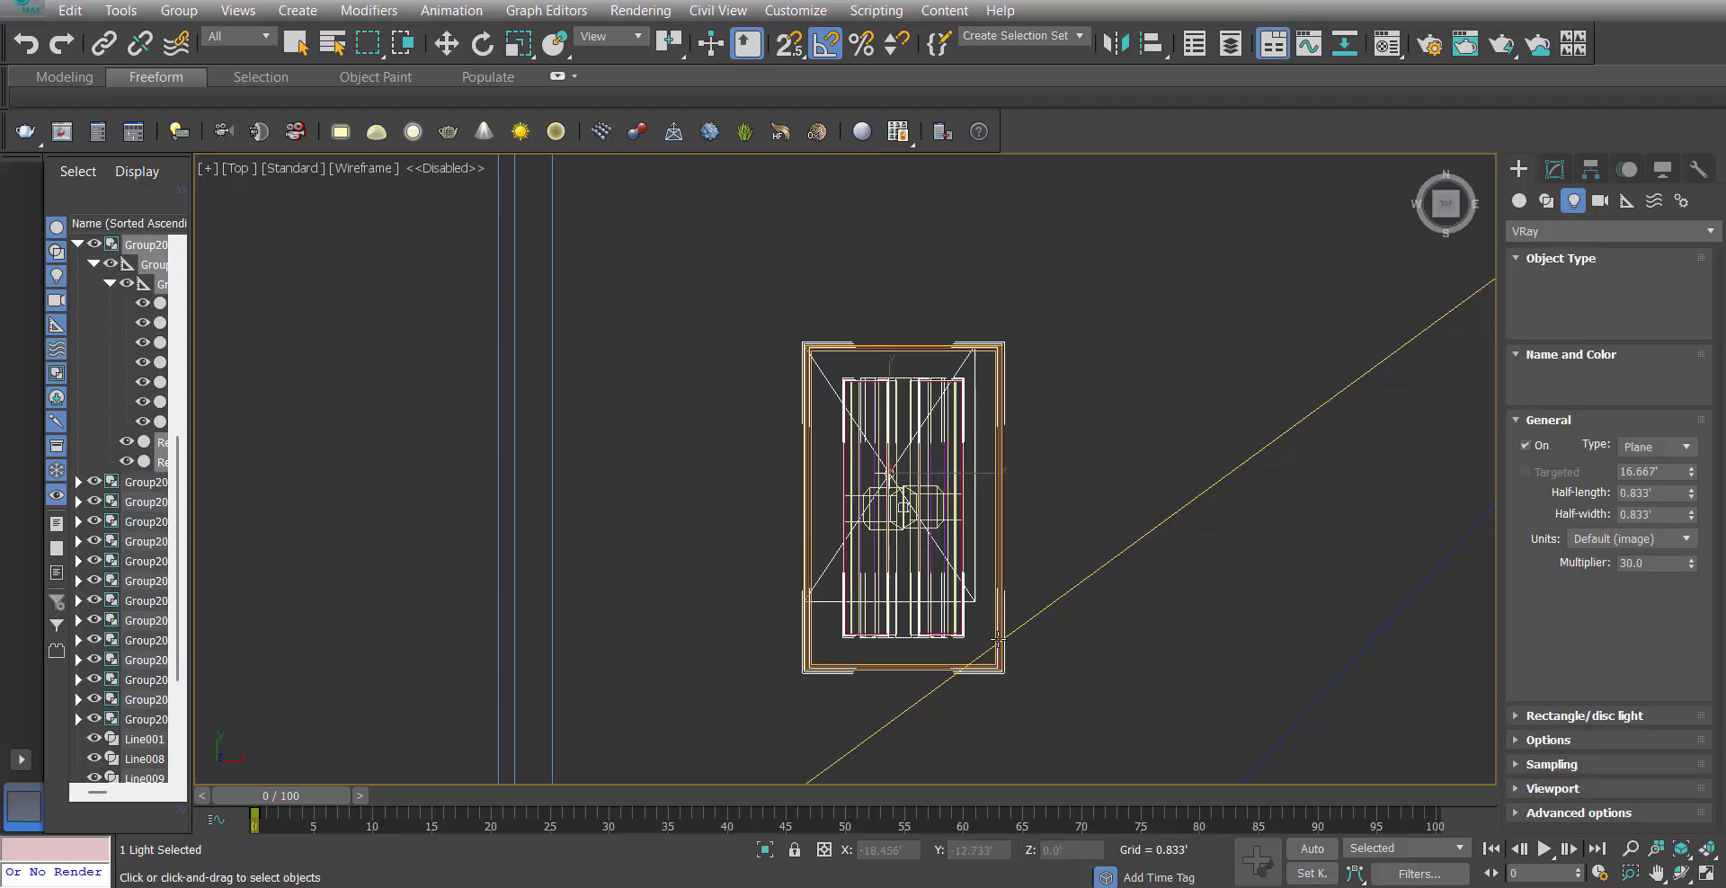
{"action": "key", "text": "w"}
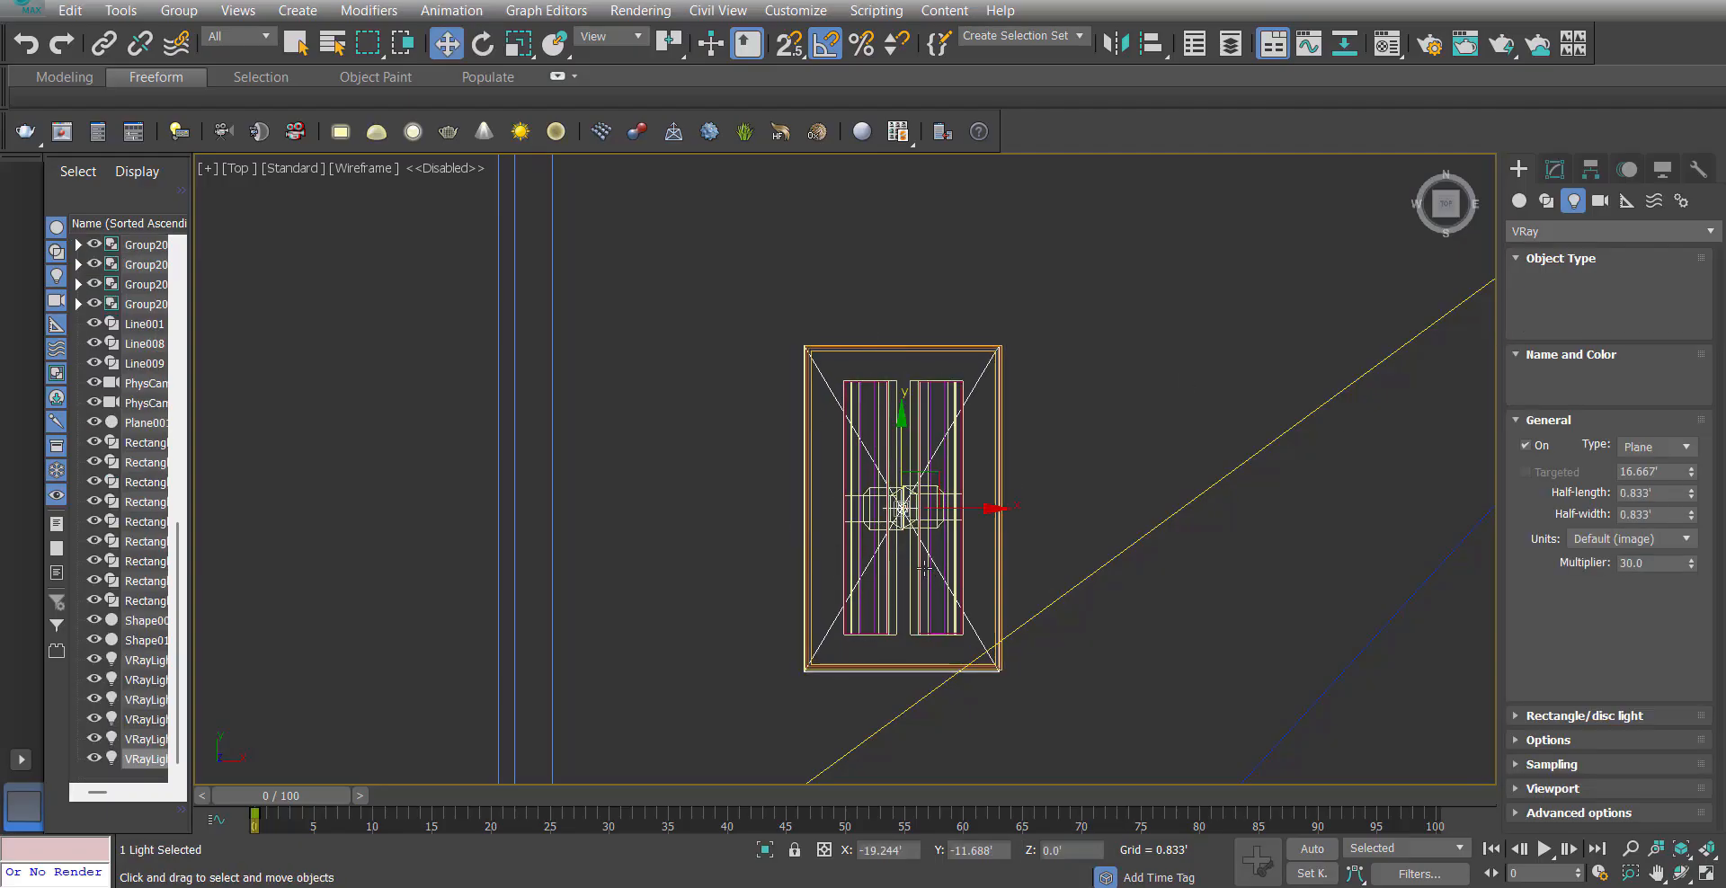
Raise the new light in the front view to Z 0.992', within the thin strip near the counter's base.
{"action": "key", "text": "f"}
{"action": "scroll", "coordinate": [906, 441], "scroll_direction": "down", "scroll_amount": 3}
{"action": "scroll", "coordinate": [906, 441], "scroll_direction": "down", "scroll_amount": 2}
{"action": "left_click_drag", "start_coordinate": [906, 437], "coordinate": [913, 330]}
{"action": "key", "text": "t"}
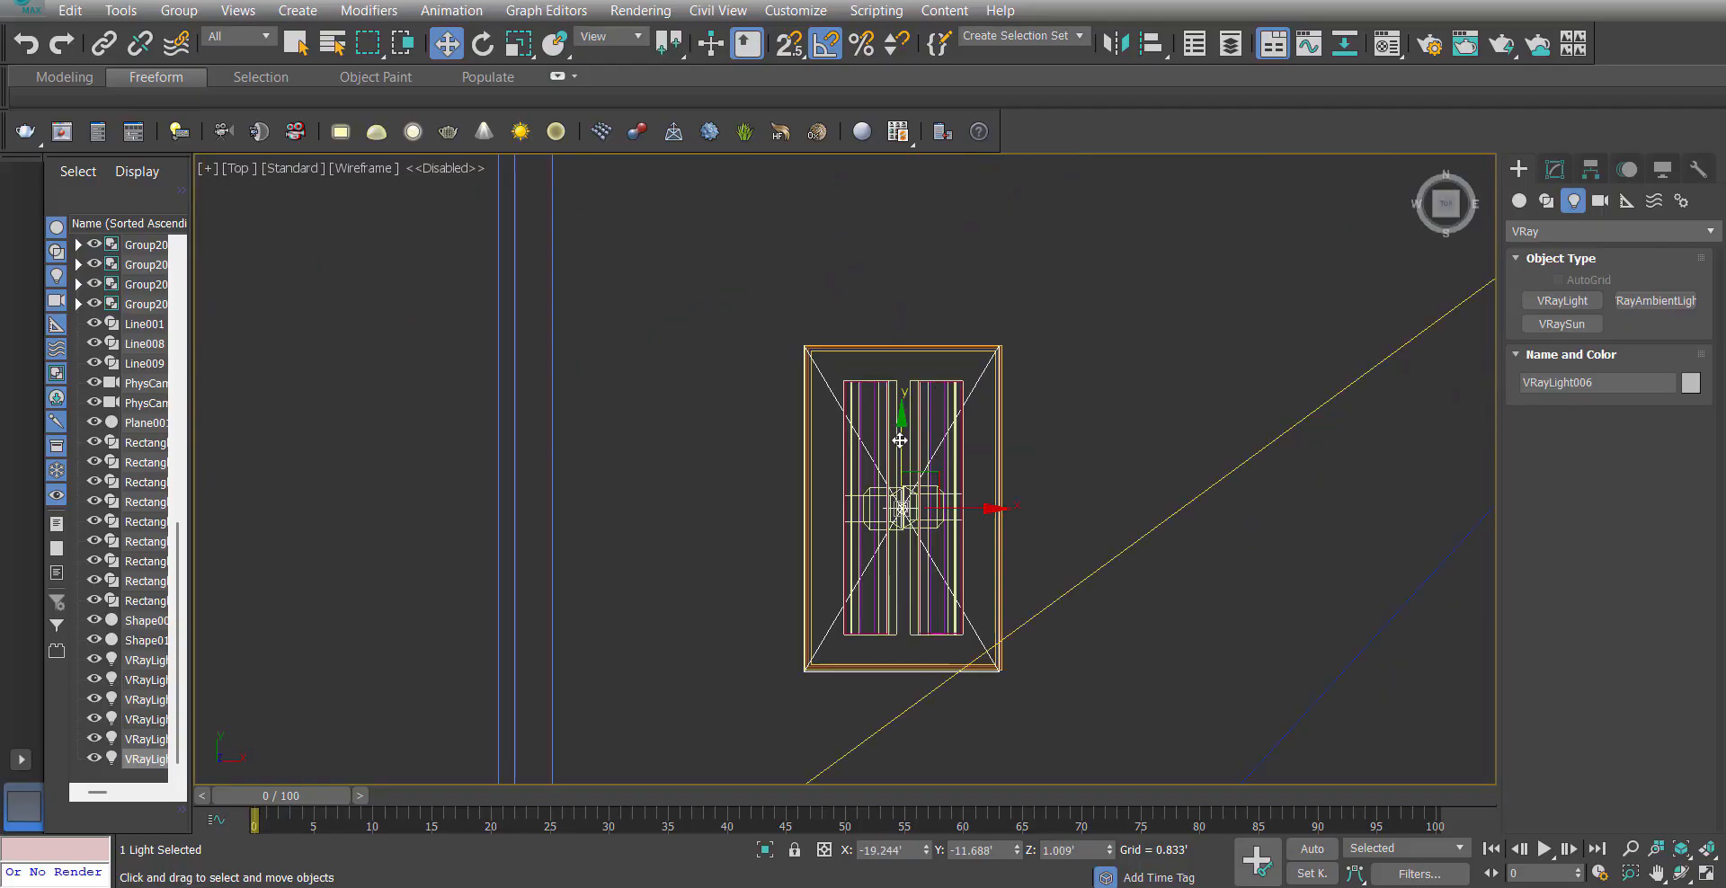
{"action": "key", "text": "f"}
{"action": "scroll", "coordinate": [905, 416], "scroll_direction": "up", "scroll_amount": 8}
{"action": "middle_click_drag", "start_coordinate": [953, 531], "coordinate": [929, 239]}
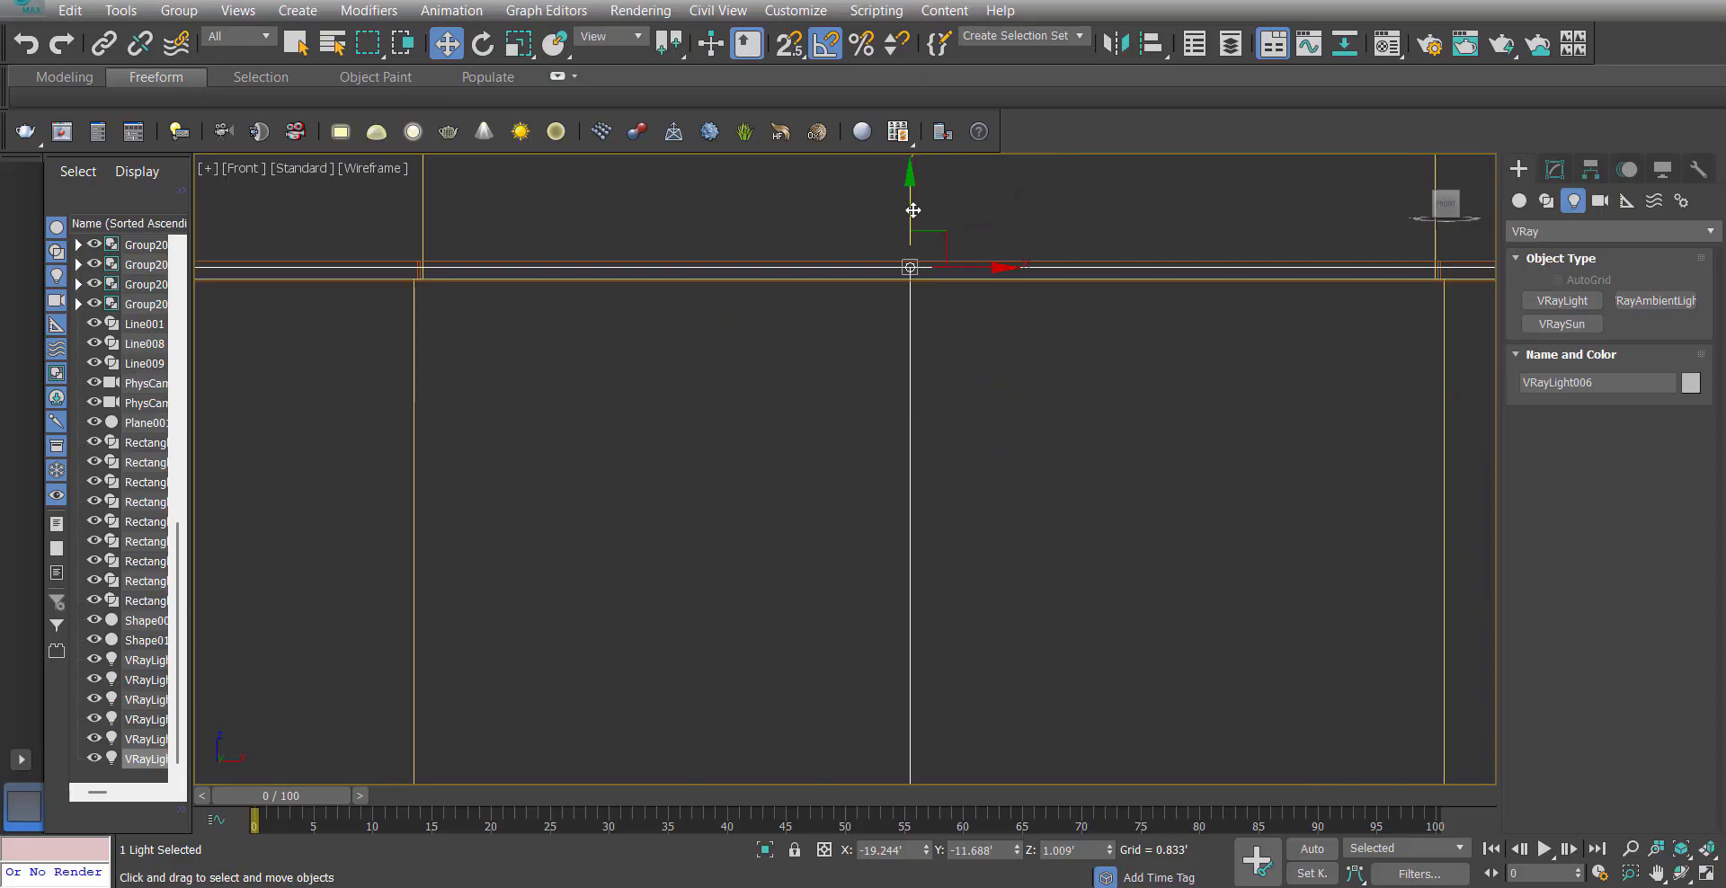
{"action": "left_click_drag", "start_coordinate": [928, 239], "coordinate": [928, 255]}
{"action": "key", "text": "t"}
{"action": "scroll", "coordinate": [961, 422], "scroll_direction": "down", "scroll_amount": 1}
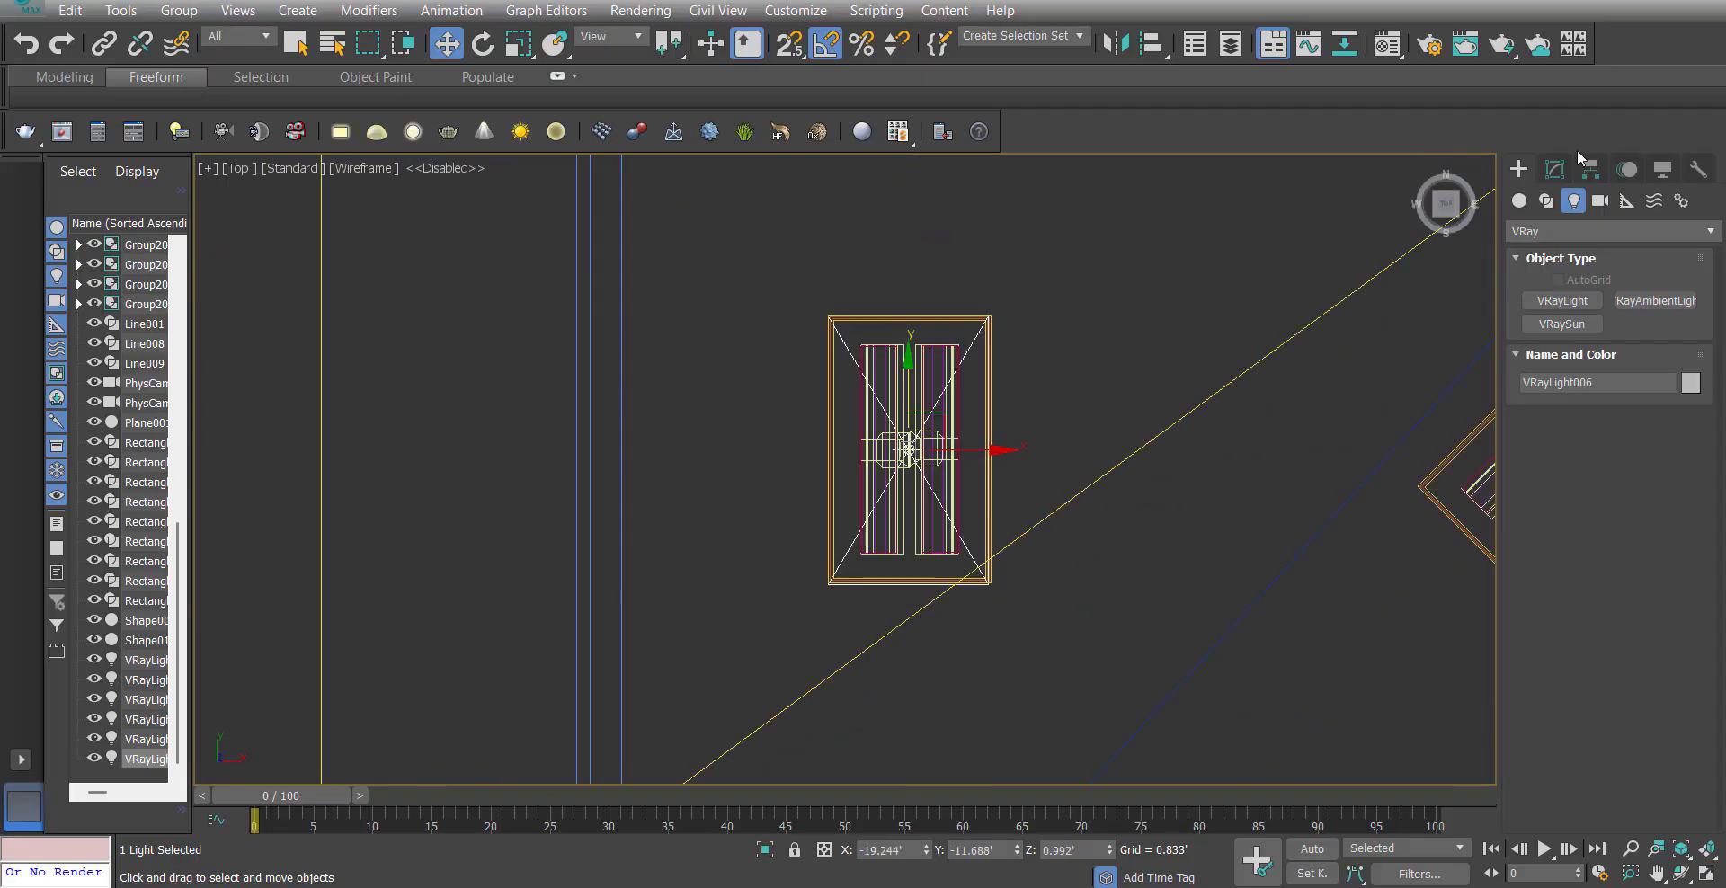
Set the counter light's multiplier to 4.0.
{"action": "left_click", "coordinate": [1555, 169]}
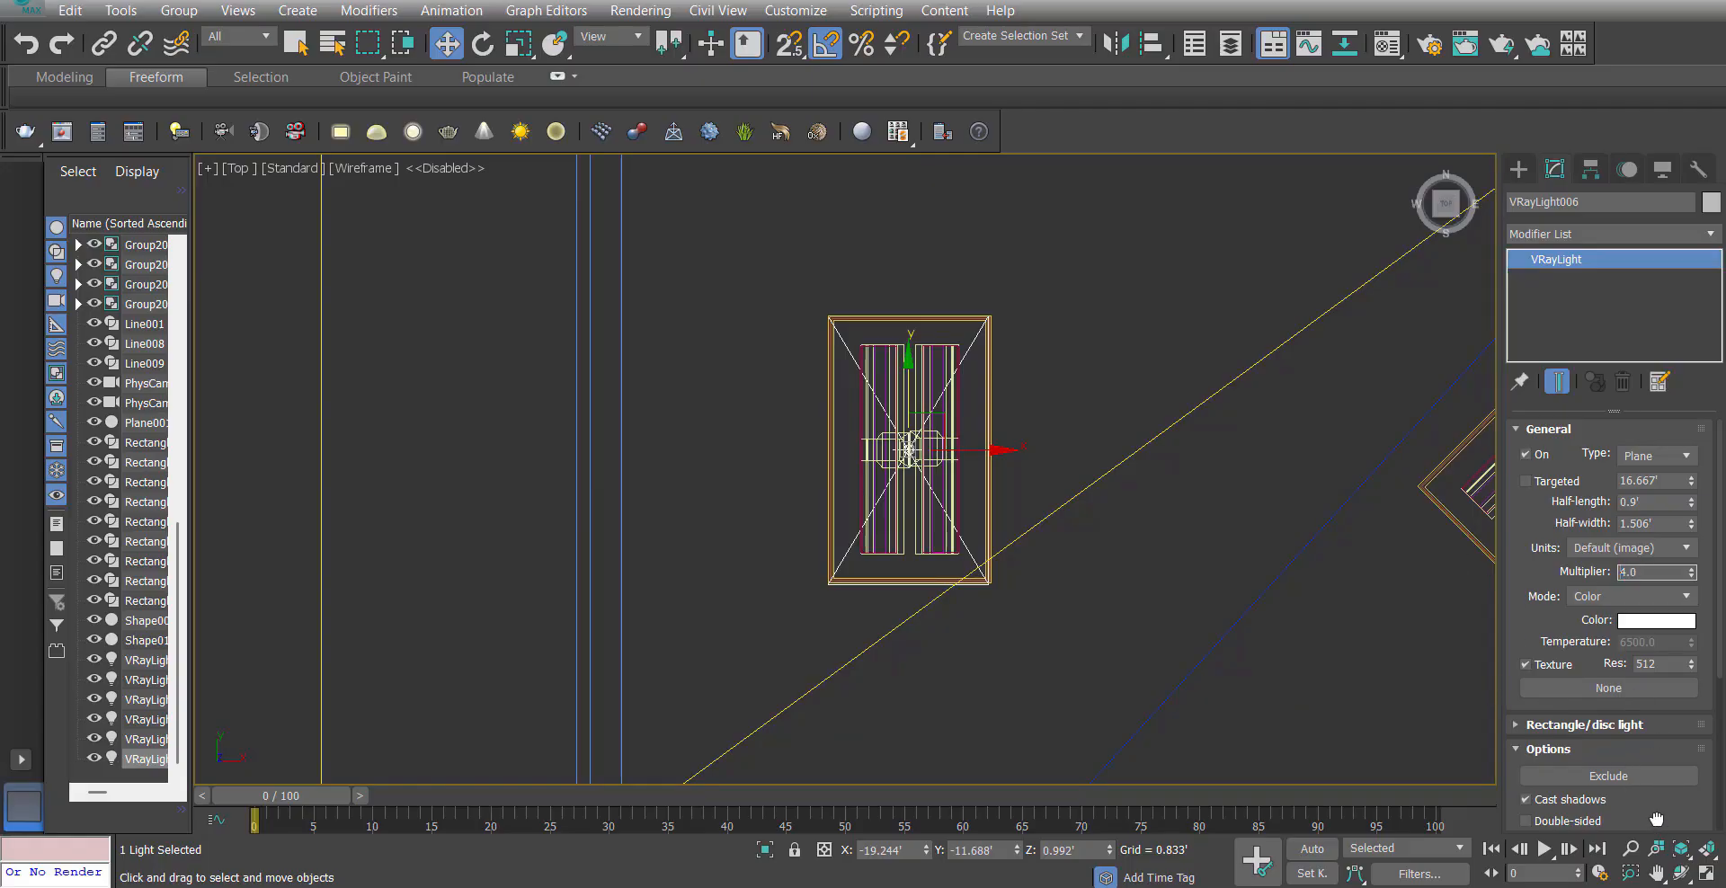
{"action": "scroll", "coordinate": [1657, 818], "scroll_direction": "down", "scroll_amount": 3}
{"action": "scroll", "coordinate": [1034, 419], "scroll_direction": "down", "scroll_amount": 2}
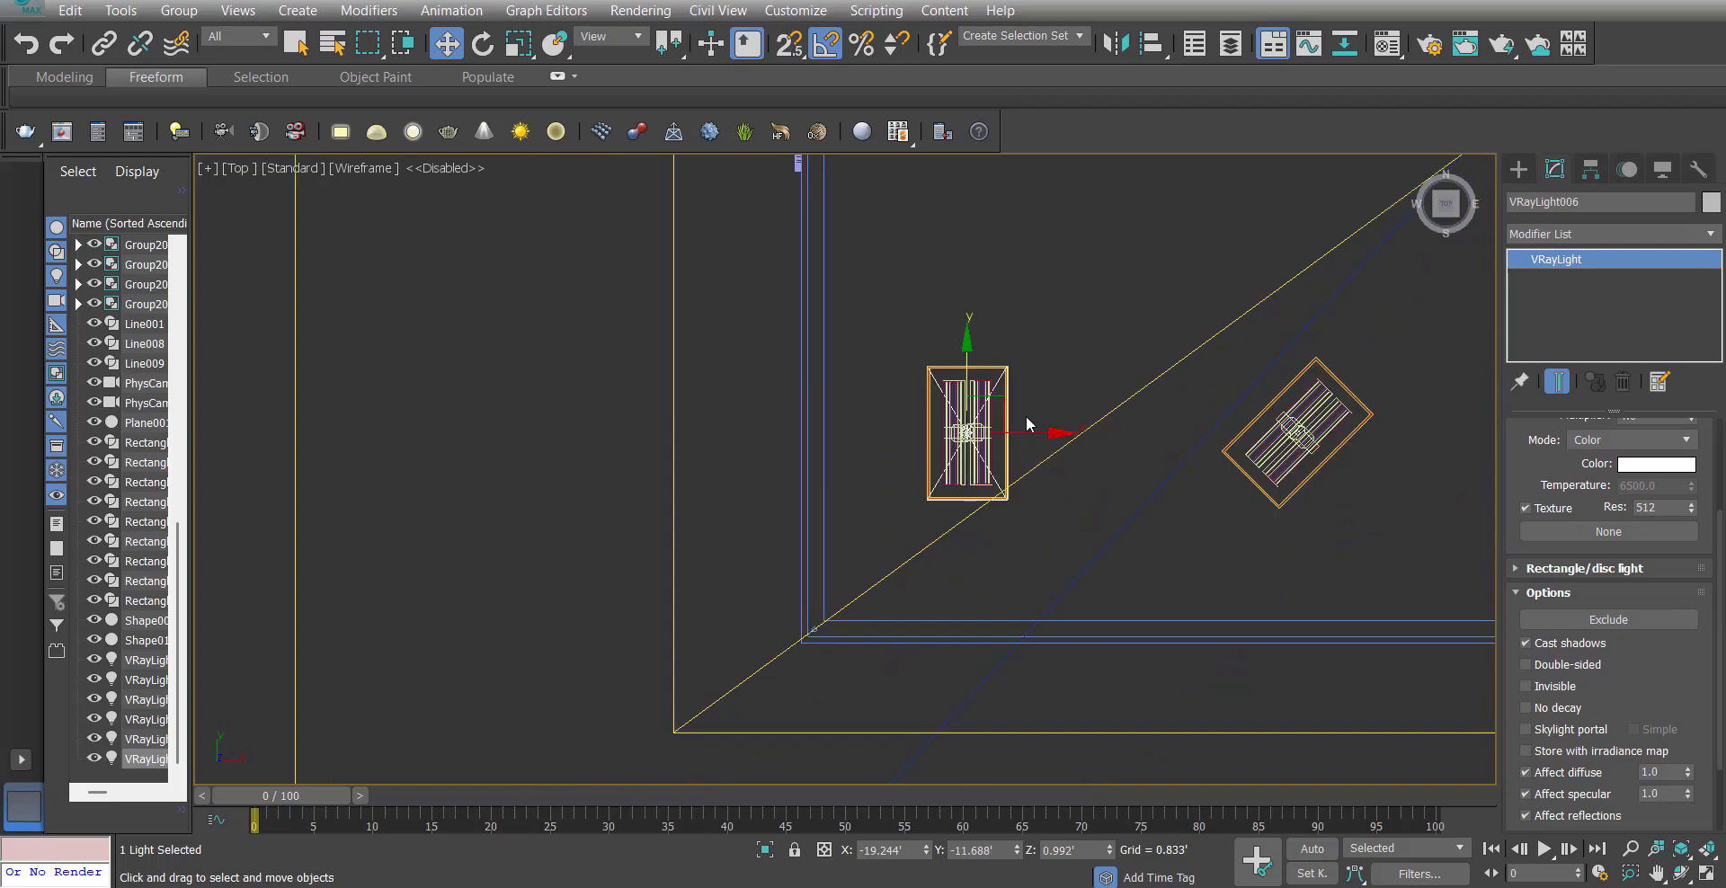
Select the counter together with its light and rotate both back to the diagonal orientation of the other counters.
{"action": "left_click", "coordinate": [951, 409]}
{"action": "scroll", "coordinate": [989, 413], "scroll_direction": "up", "scroll_amount": 1}
{"action": "key", "text": "e"}
{"action": "mouse_move", "coordinate": [1035, 495]}
{"action": "left_mouse_down"}
{"action": "mouse_move", "coordinate": [1001, 524]}
{"action": "mouse_move", "coordinate": [1359, 483]}
{"action": "mouse_move", "coordinate": [1038, 482]}
{"action": "left_mouse_up"}
{"action": "key", "text": "w"}
{"action": "scroll", "coordinate": [953, 481], "scroll_direction": "down", "scroll_amount": 2}
{"action": "scroll", "coordinate": [996, 527], "scroll_direction": "down", "scroll_amount": 2}
{"action": "scroll", "coordinate": [1061, 432], "scroll_direction": "up", "scroll_amount": 3}
{"action": "scroll", "coordinate": [931, 544], "scroll_direction": "up", "scroll_amount": 3}
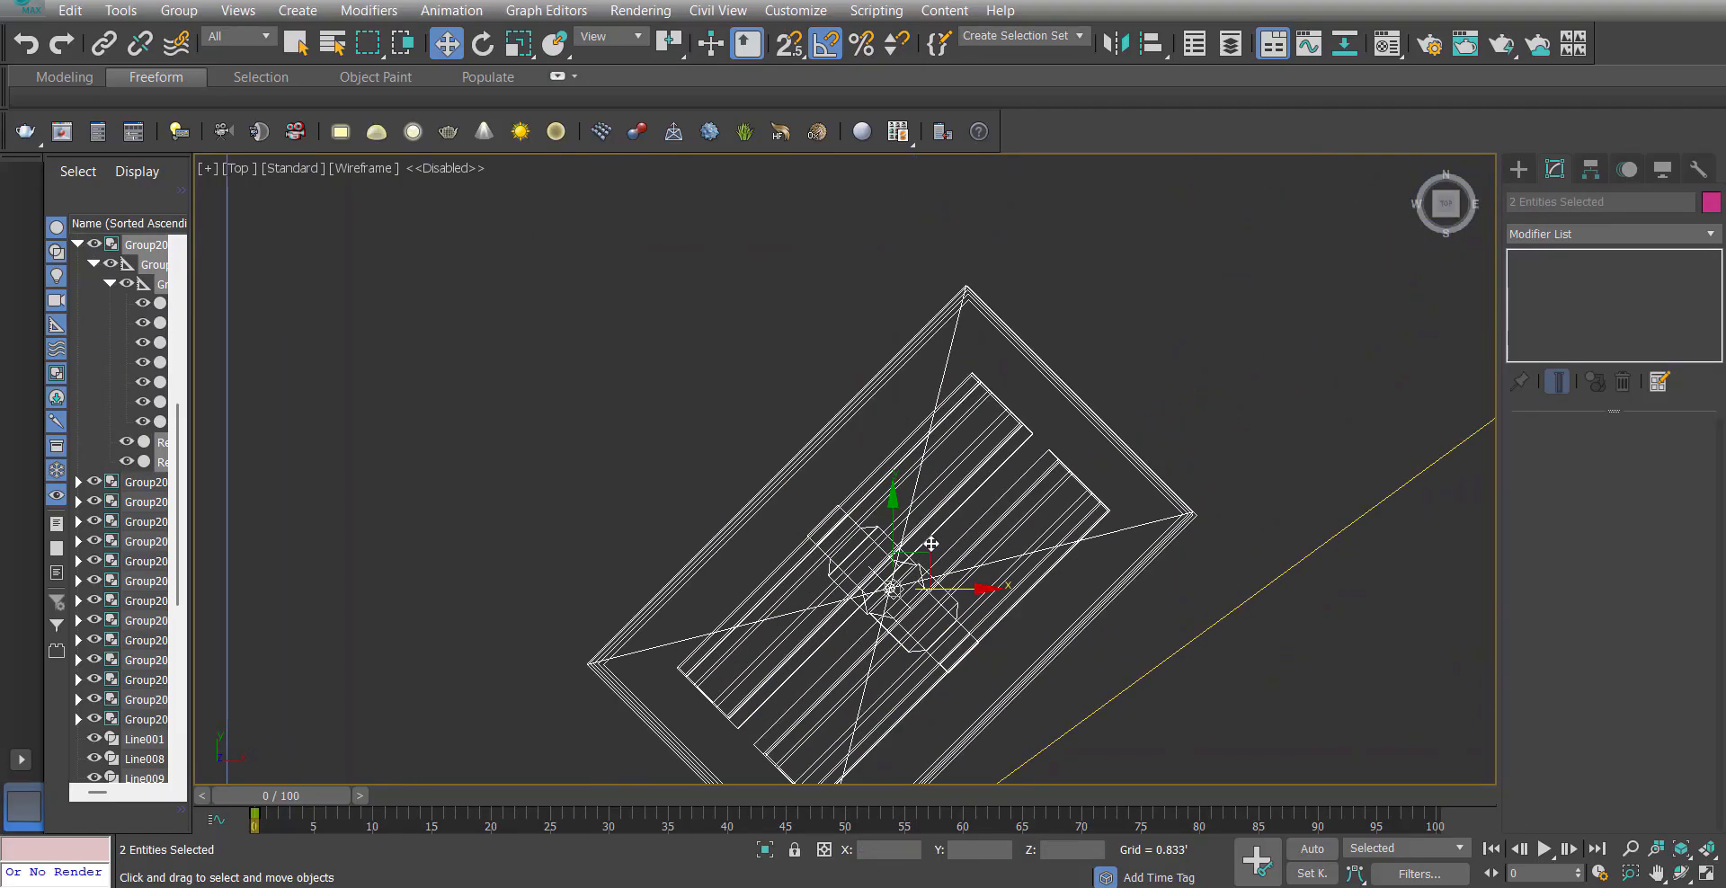
Copy VRayLight006 along Y to the next counter on the same side and align it with that counter's outline.
{"action": "left_click", "coordinate": [903, 541]}
{"action": "scroll", "coordinate": [904, 540], "scroll_direction": "down", "scroll_amount": 4}
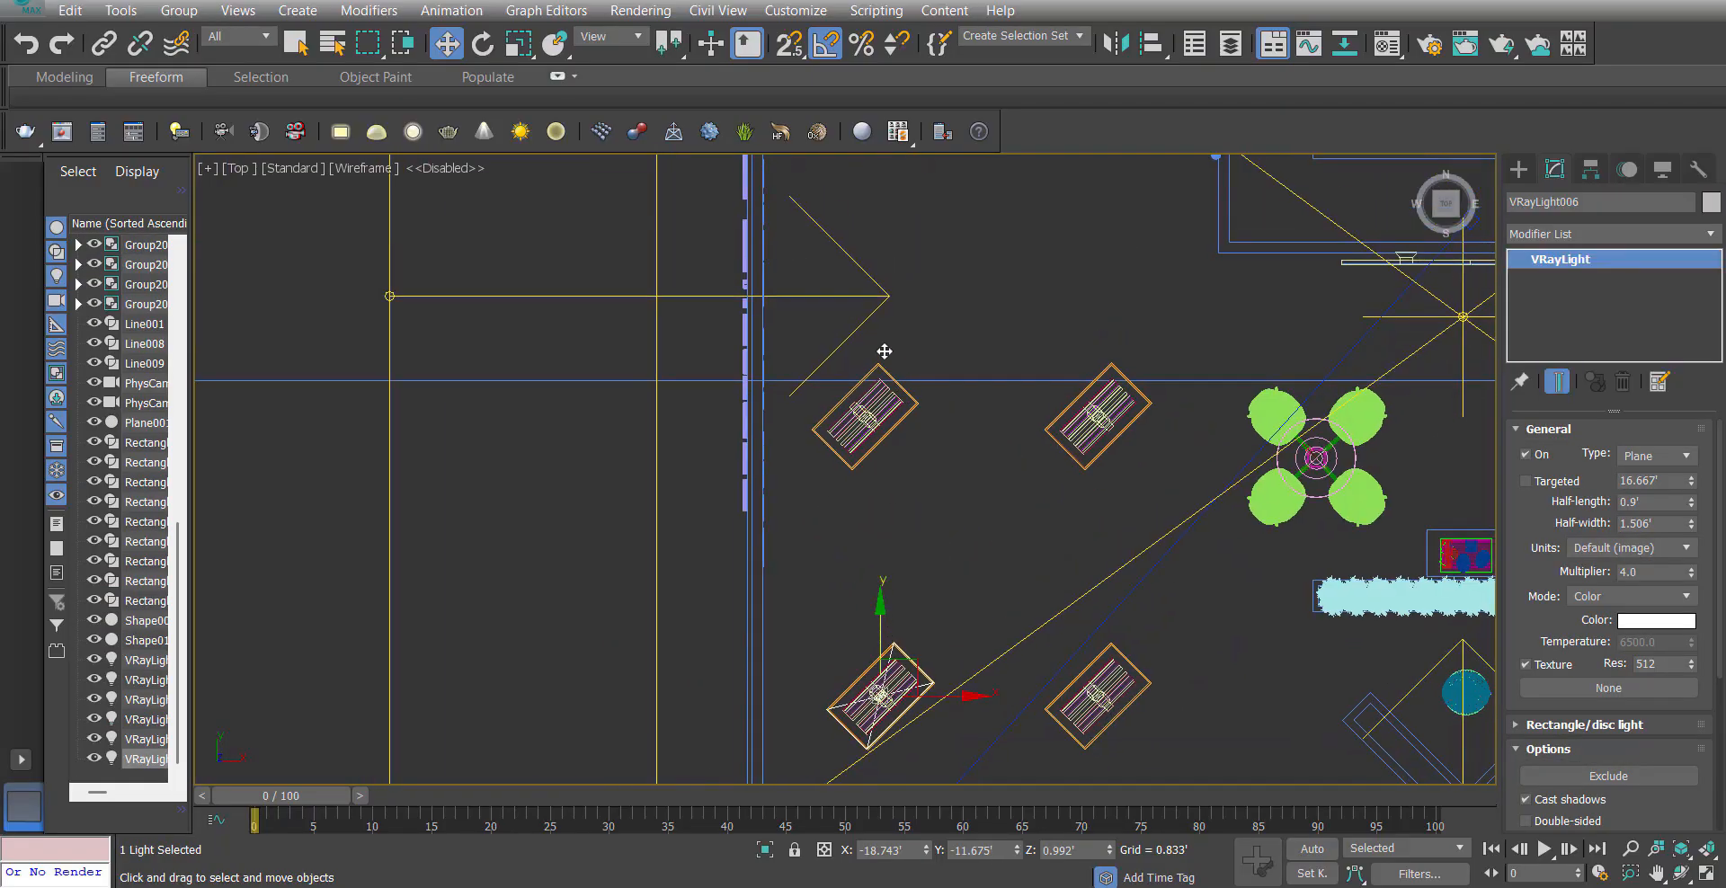
{"action": "left_click_drag", "start_coordinate": [885, 352], "coordinate": [881, 355], "text": "shift"}
{"action": "left_click", "coordinate": [905, 461]}
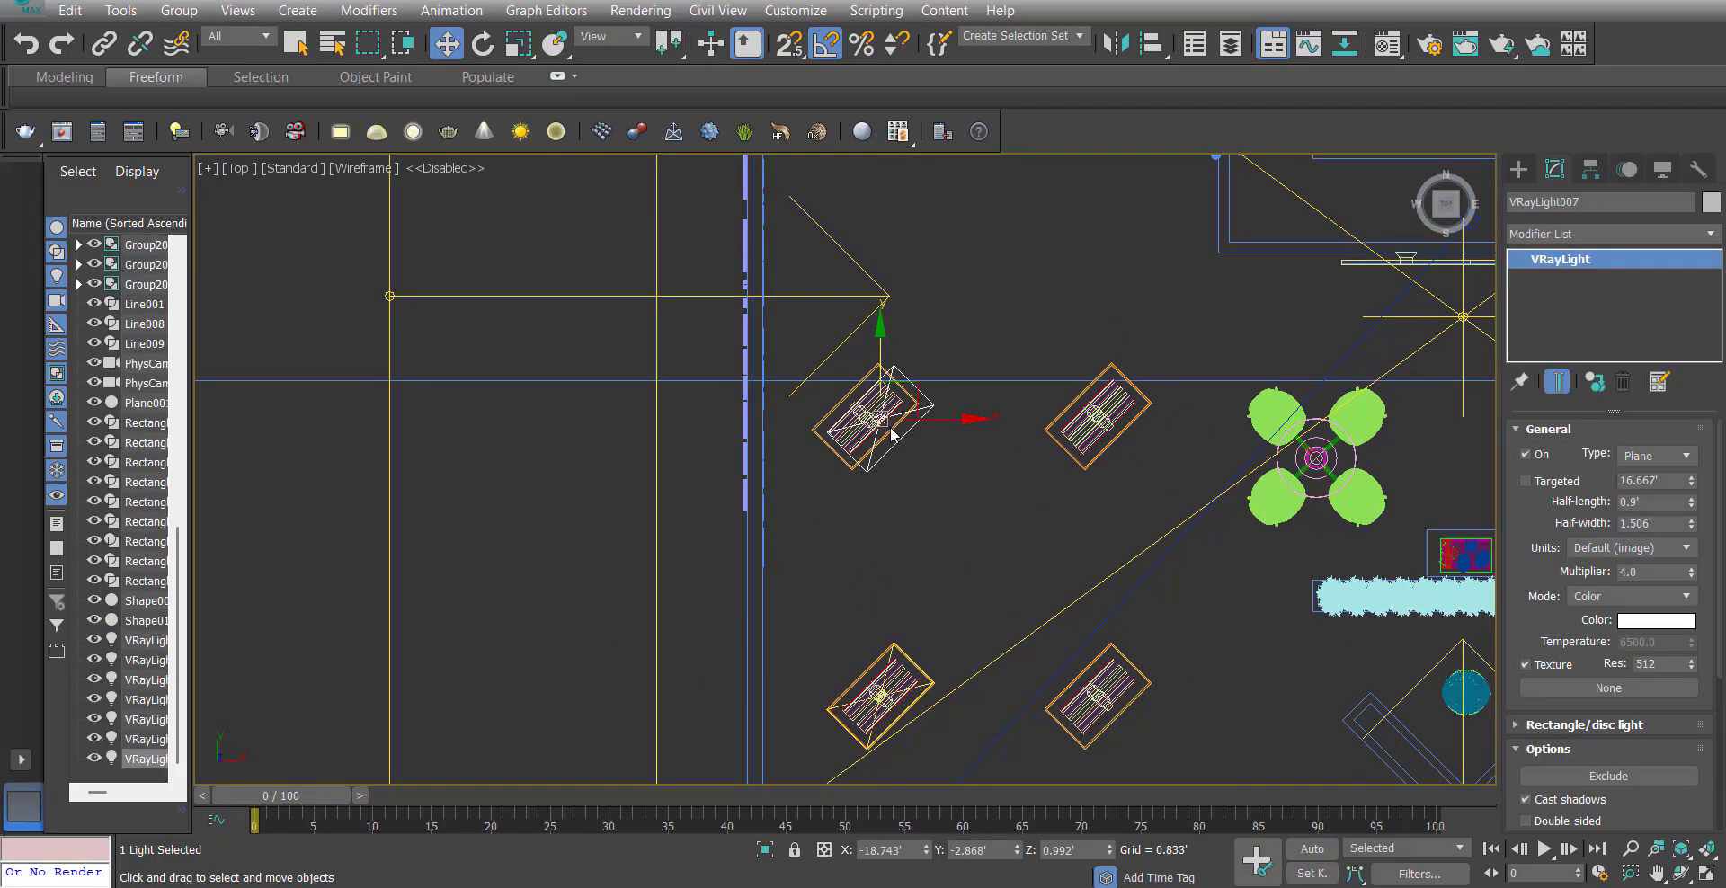
{"action": "scroll", "coordinate": [892, 434], "scroll_direction": "up", "scroll_amount": 5}
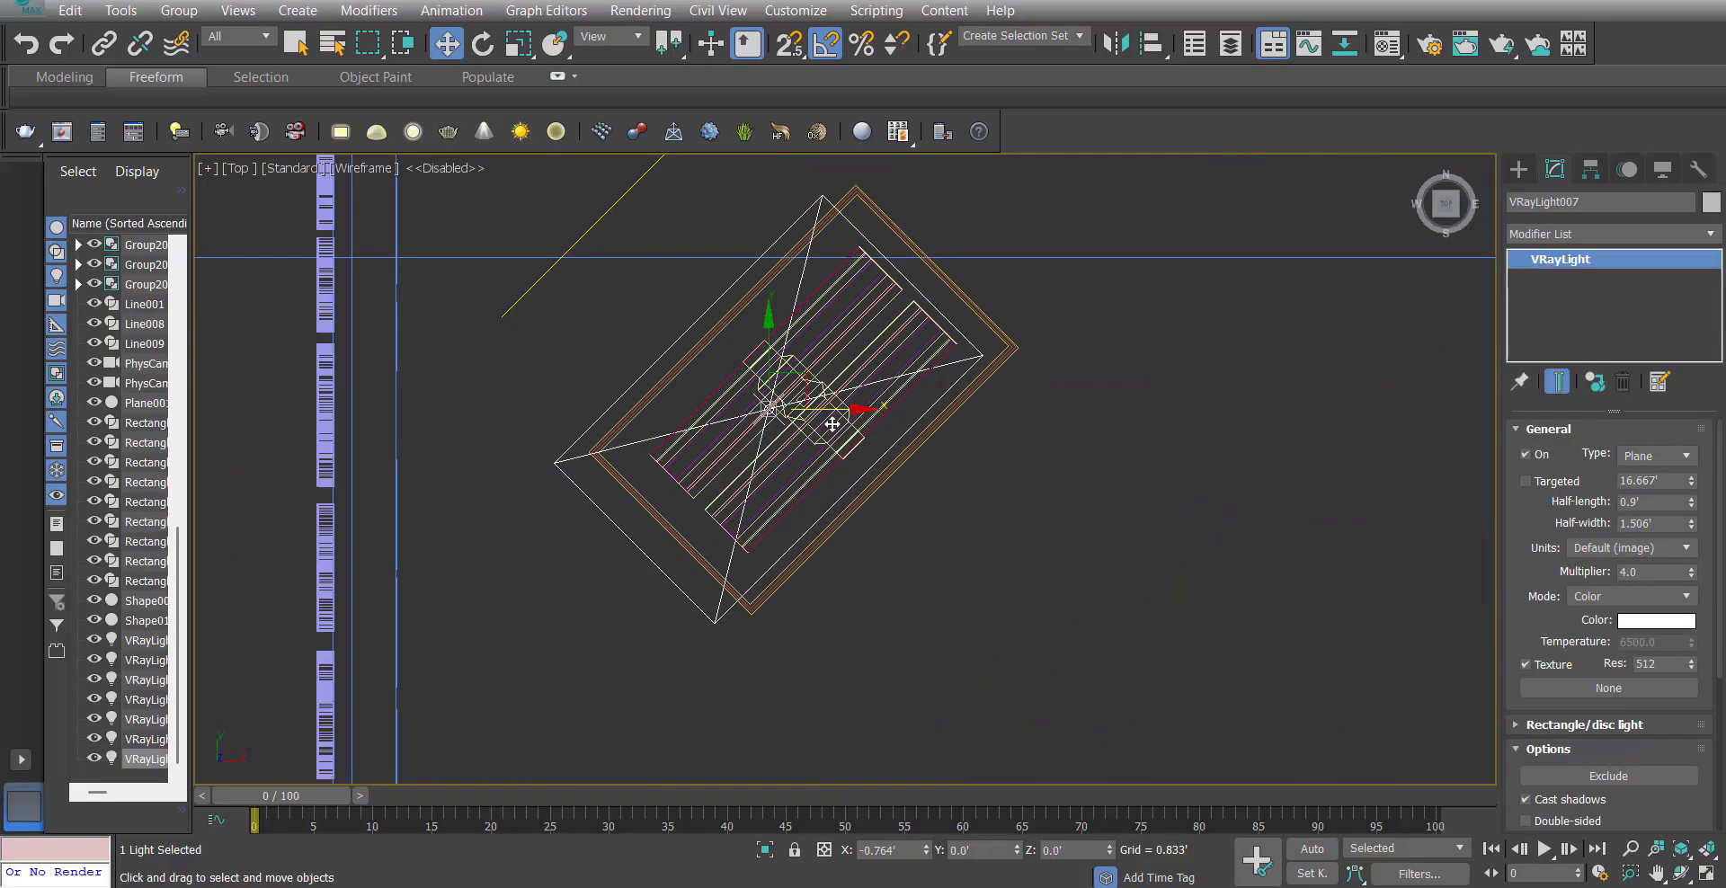
{"action": "left_click_drag", "start_coordinate": [833, 423], "coordinate": [841, 387]}
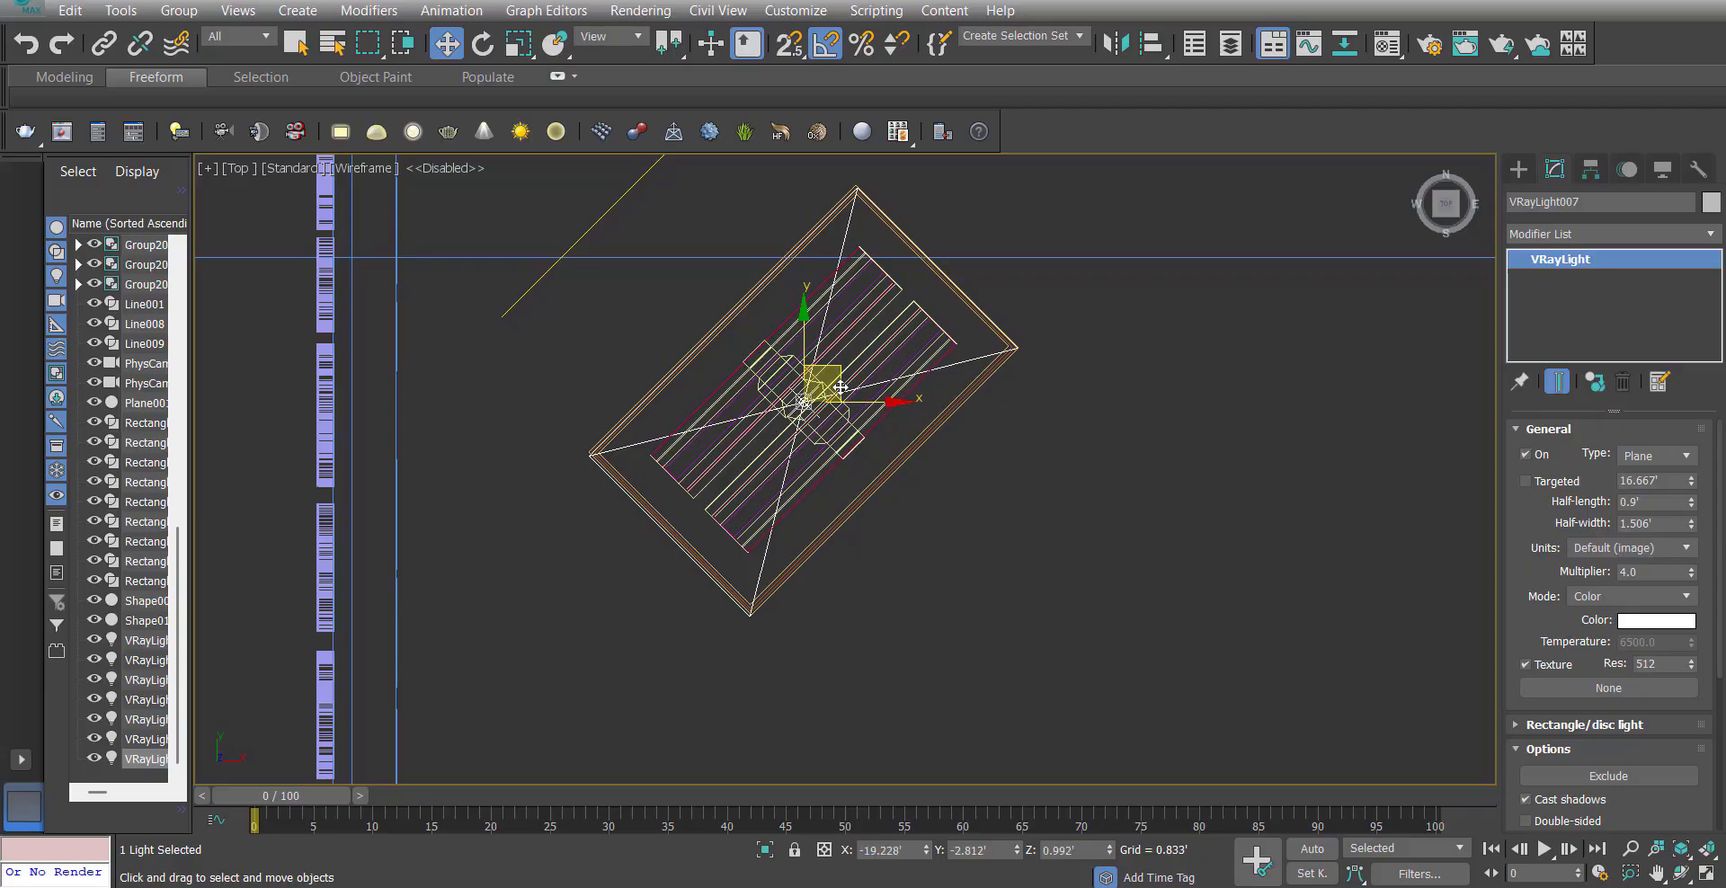
Copy VRayLight007 to the rearmost counter on the same side and centre it on that counter's footprint.
{"action": "scroll", "coordinate": [841, 387], "scroll_direction": "down", "scroll_amount": 5}
{"action": "middle_click_drag", "start_coordinate": [886, 410], "coordinate": [899, 567]}
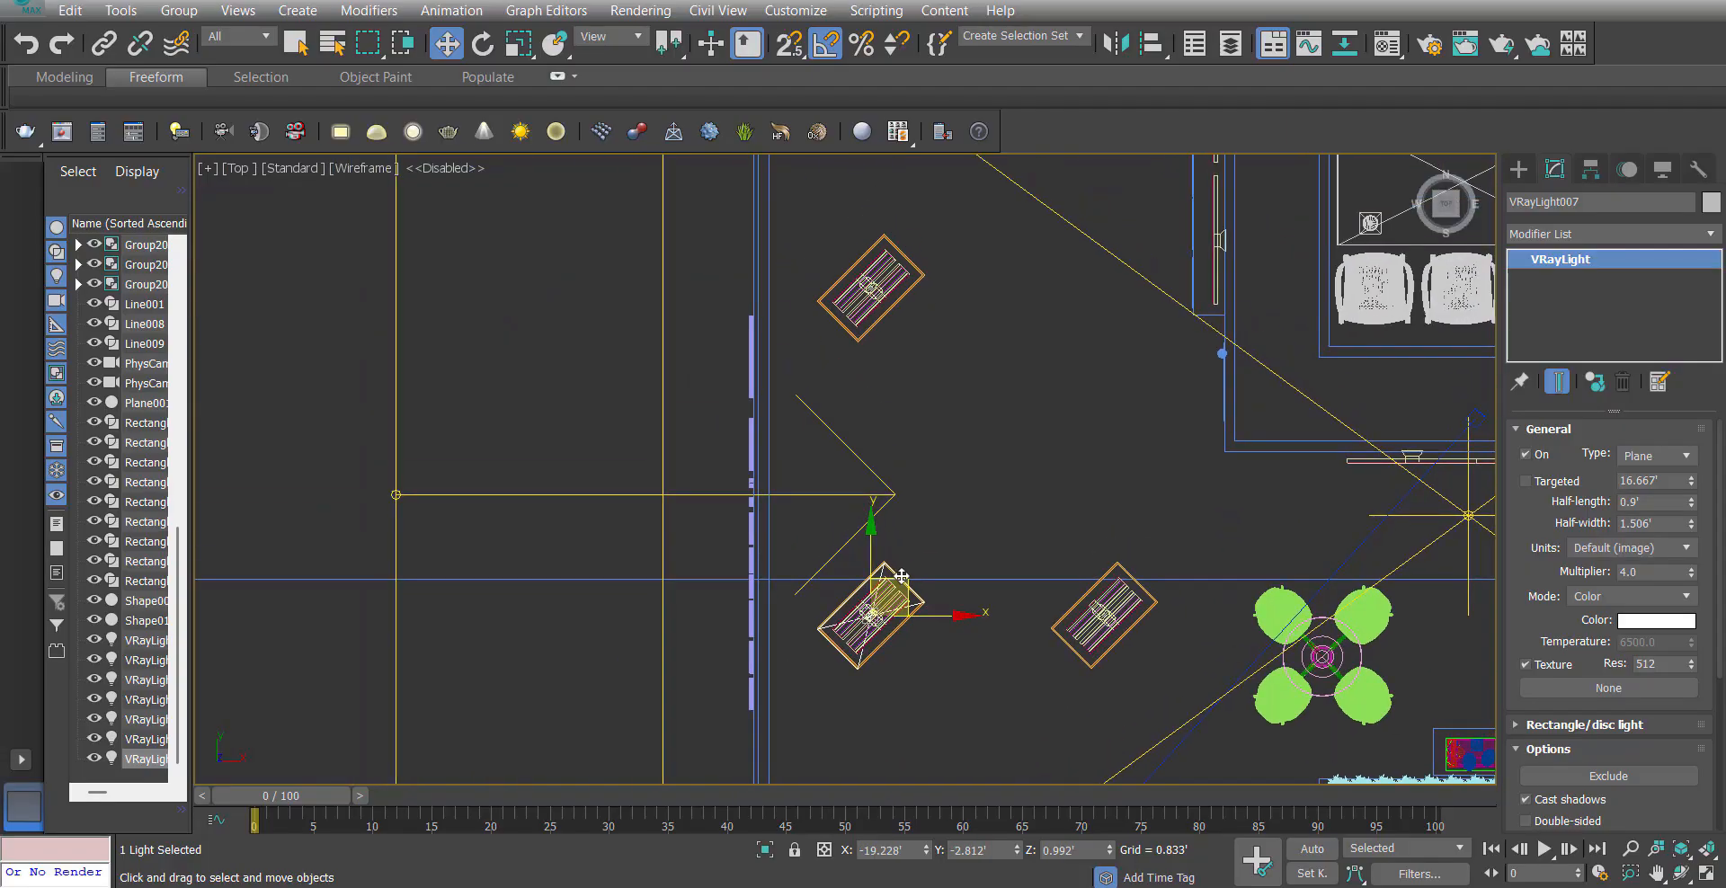
{"action": "left_click", "coordinate": [897, 285]}
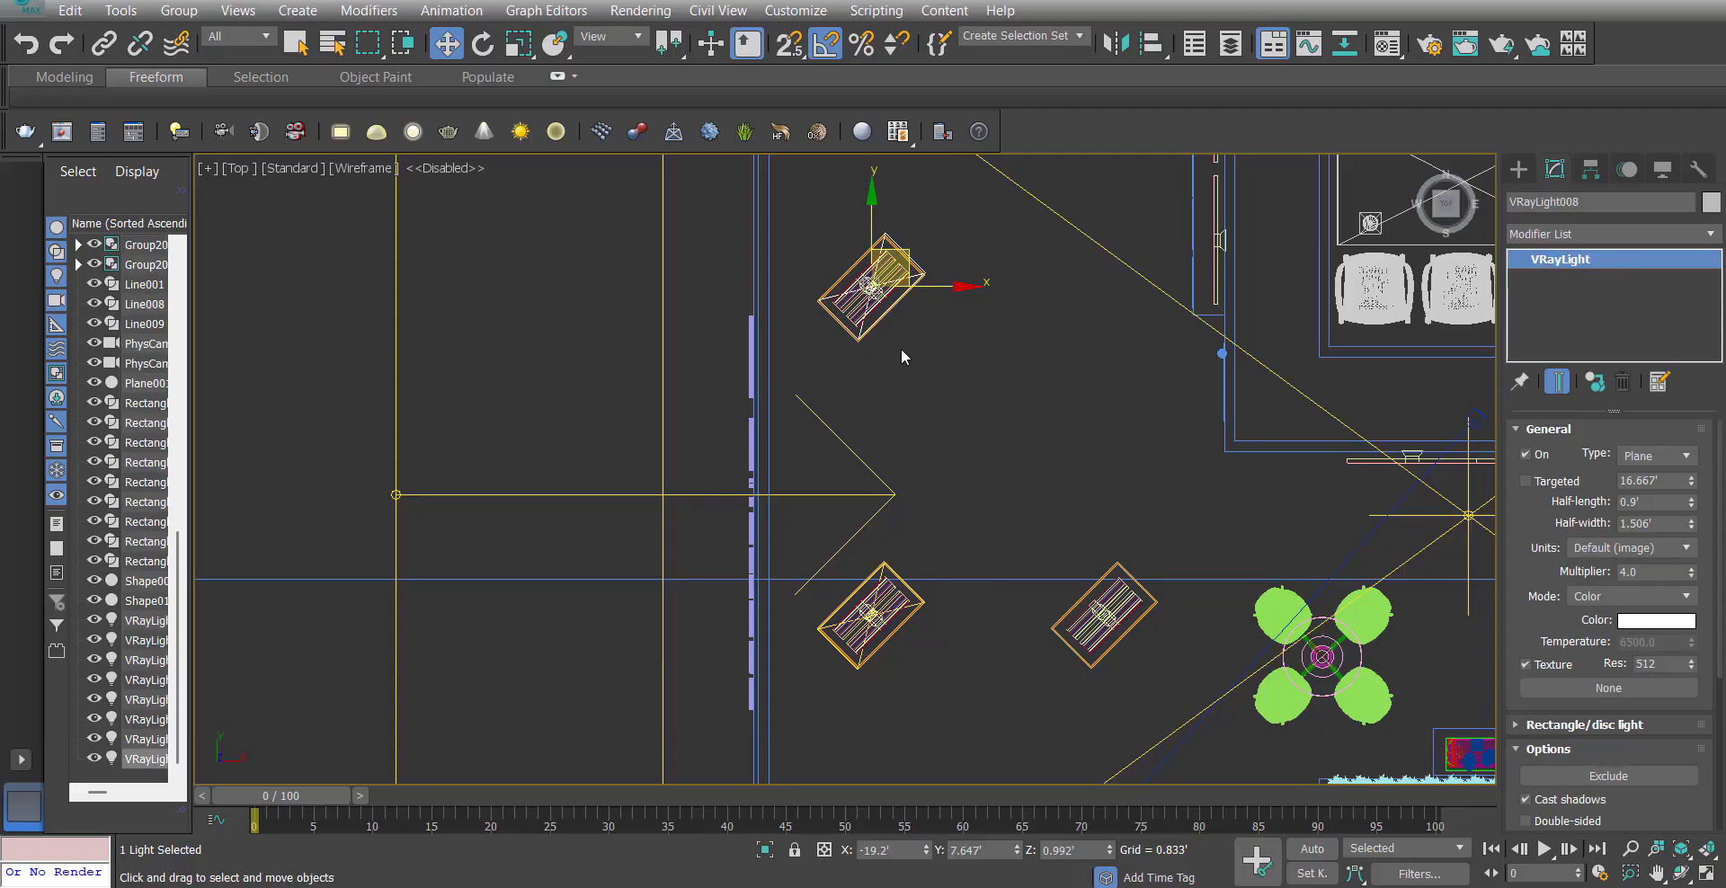
{"action": "key", "text": "z"}
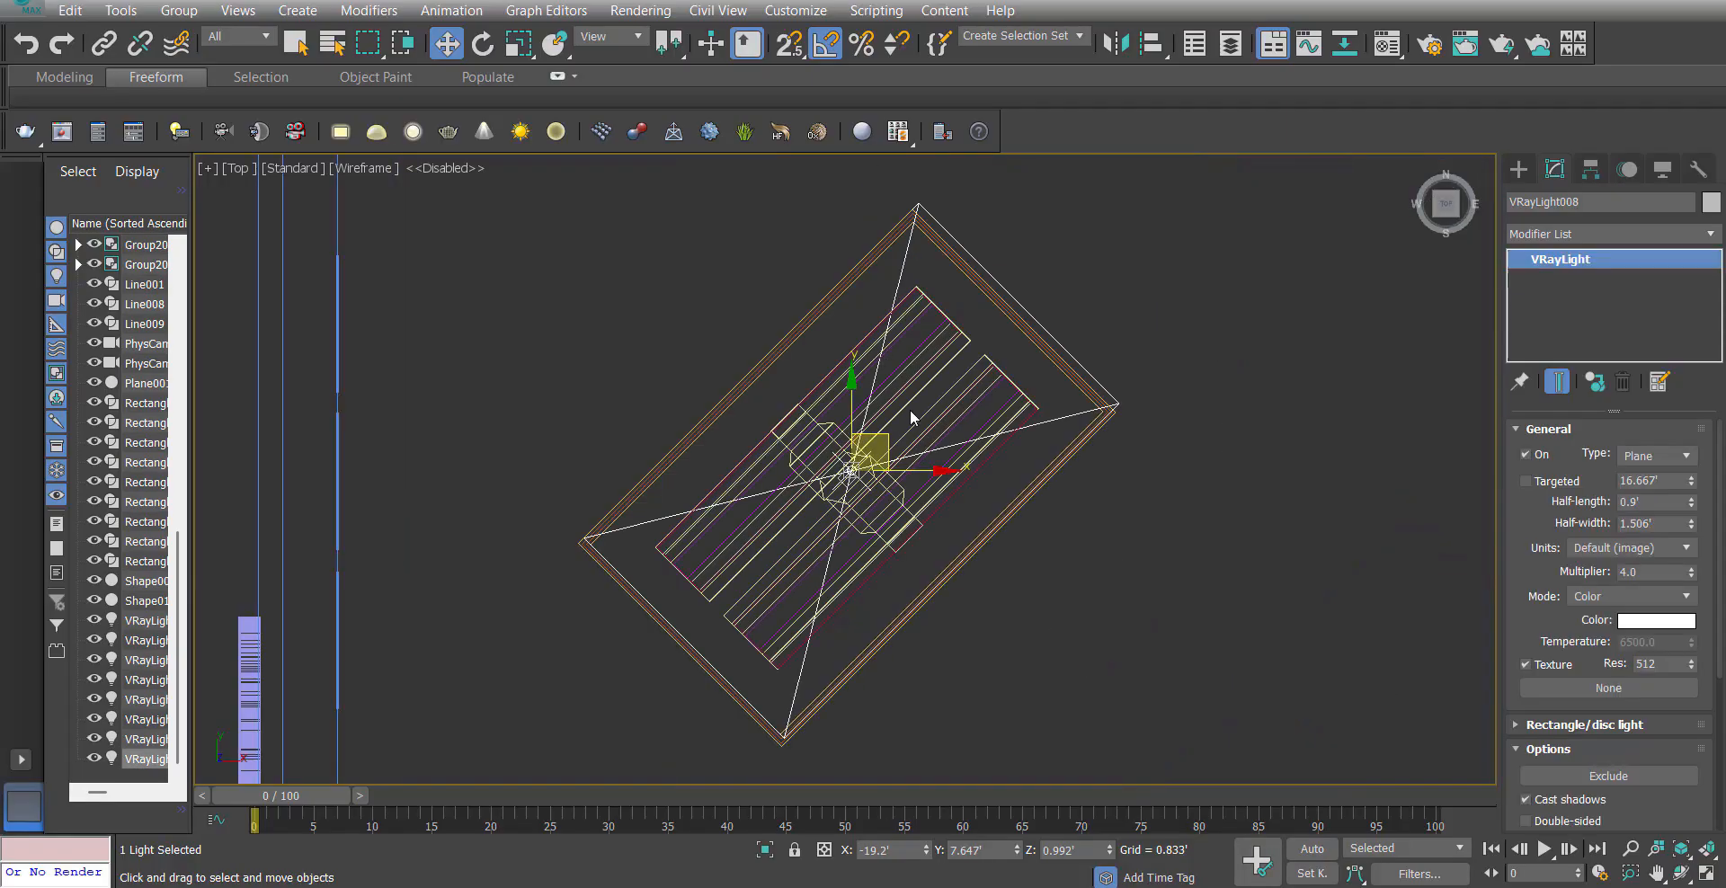
{"action": "left_click_drag", "start_coordinate": [887, 432], "coordinate": [879, 438]}
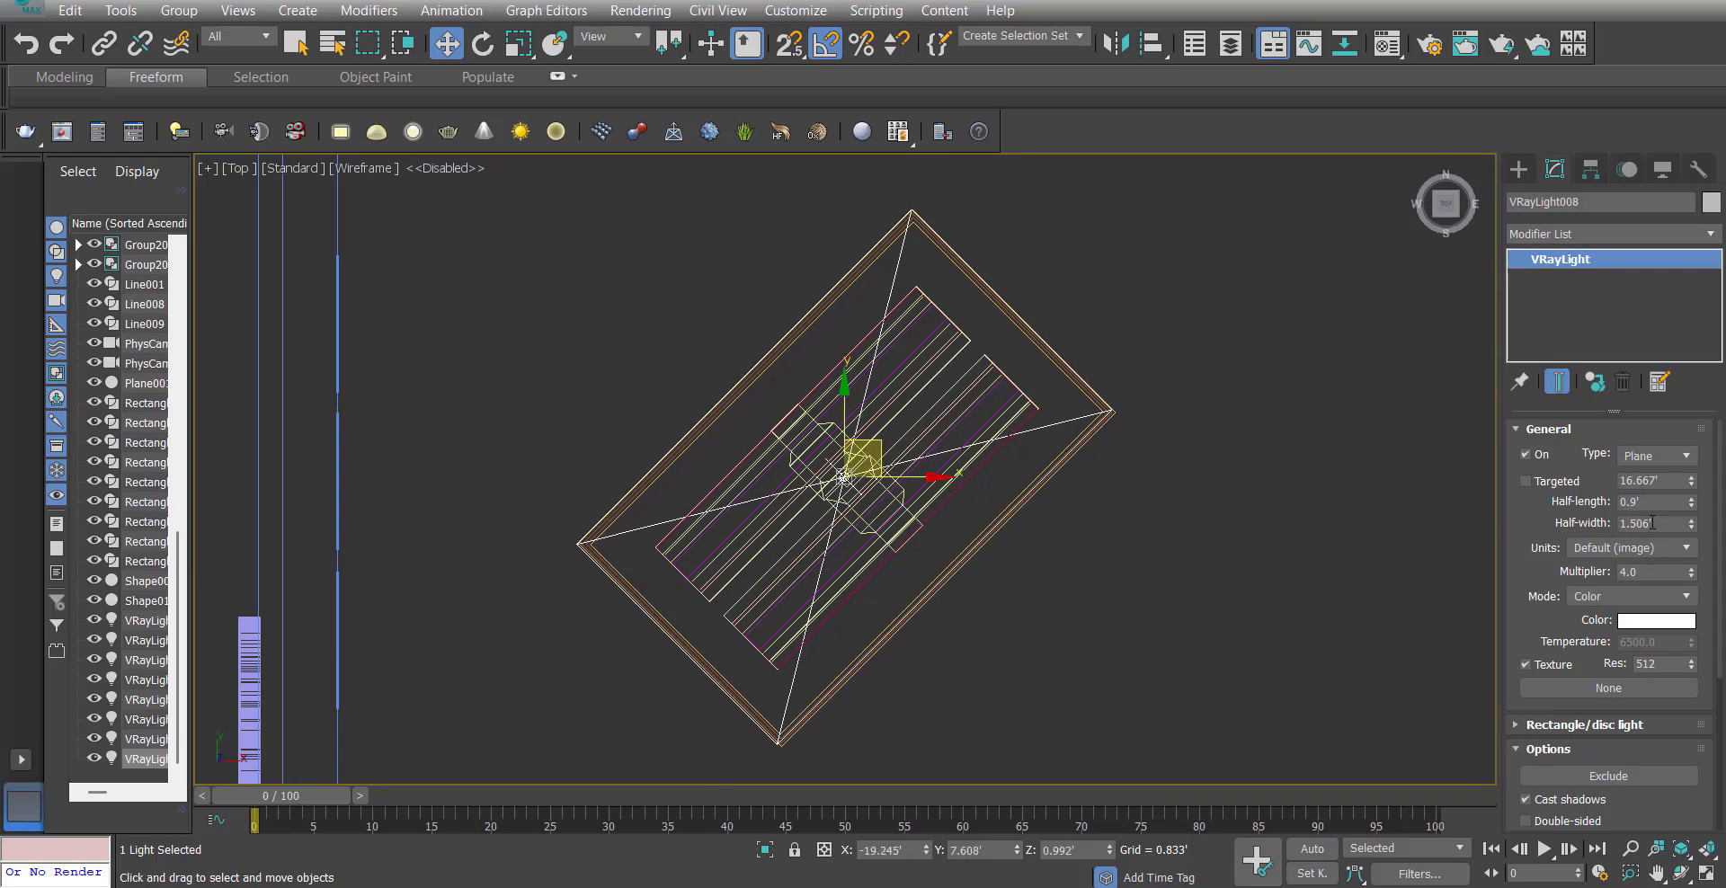
Reduce VRayLight008 to a half-length of 0.865' and a half-width of 1.461'.
{"action": "left_click_drag", "start_coordinate": [1695, 529], "coordinate": [1695, 520]}
{"action": "scroll", "coordinate": [873, 353], "scroll_direction": "down", "scroll_amount": 6}
{"action": "scroll", "coordinate": [868, 346], "scroll_direction": "up", "scroll_amount": 4}
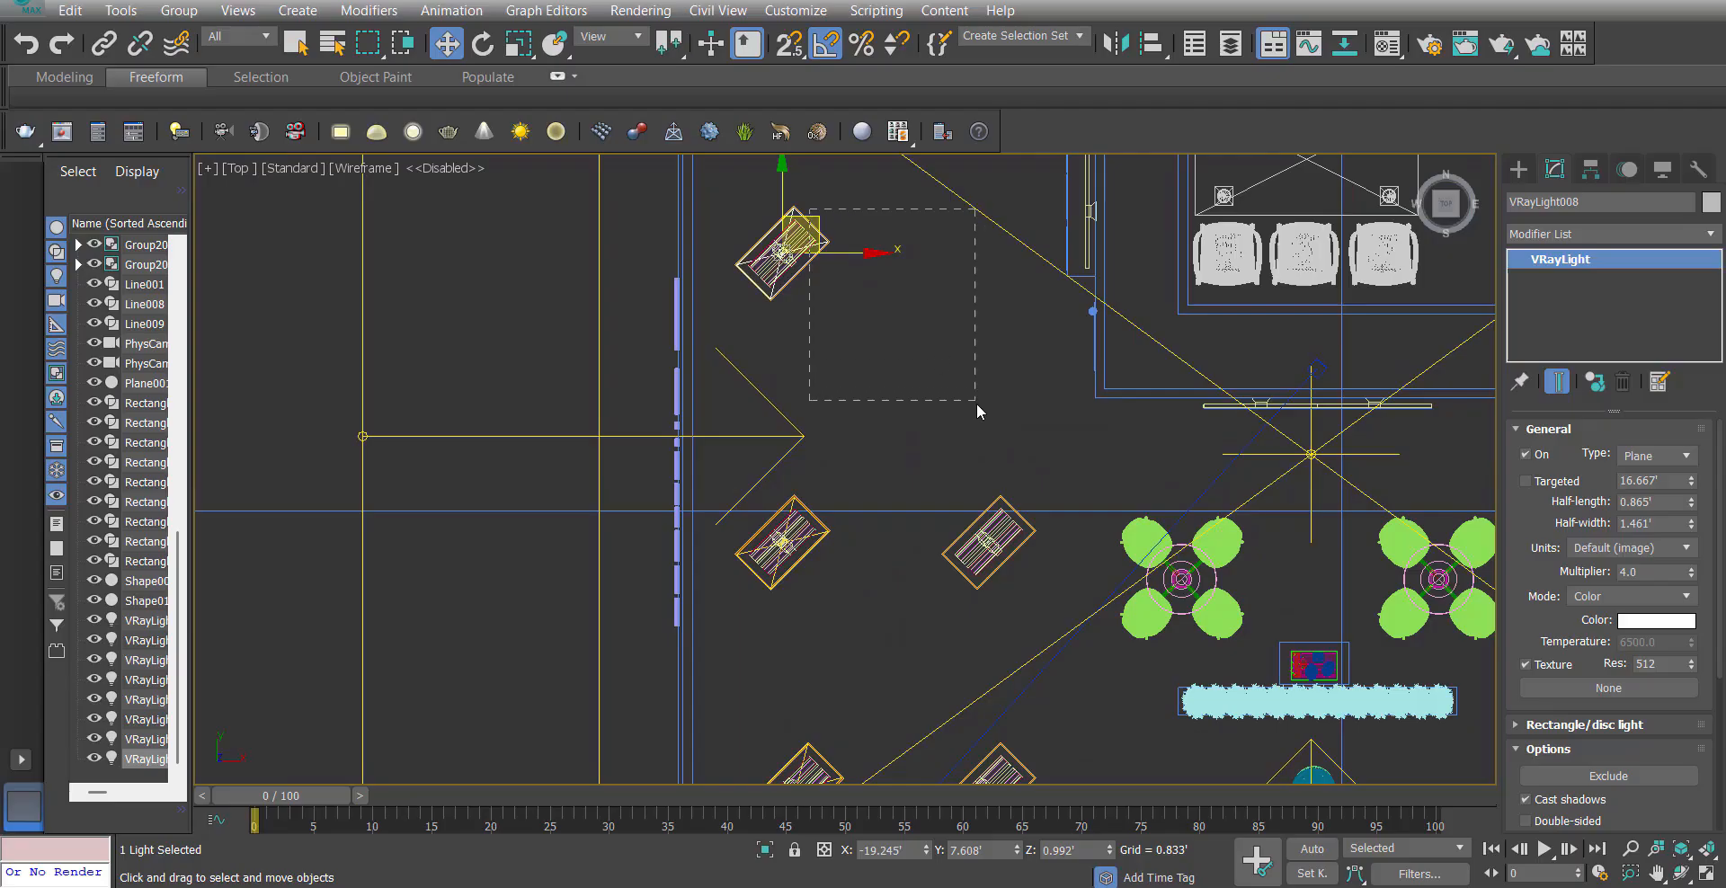
Copy the resized VRayLight008 to the inner counter beside the green chairs and align it with the counter's footprint.
{"action": "left_click_drag", "start_coordinate": [979, 409], "coordinate": [819, 219]}
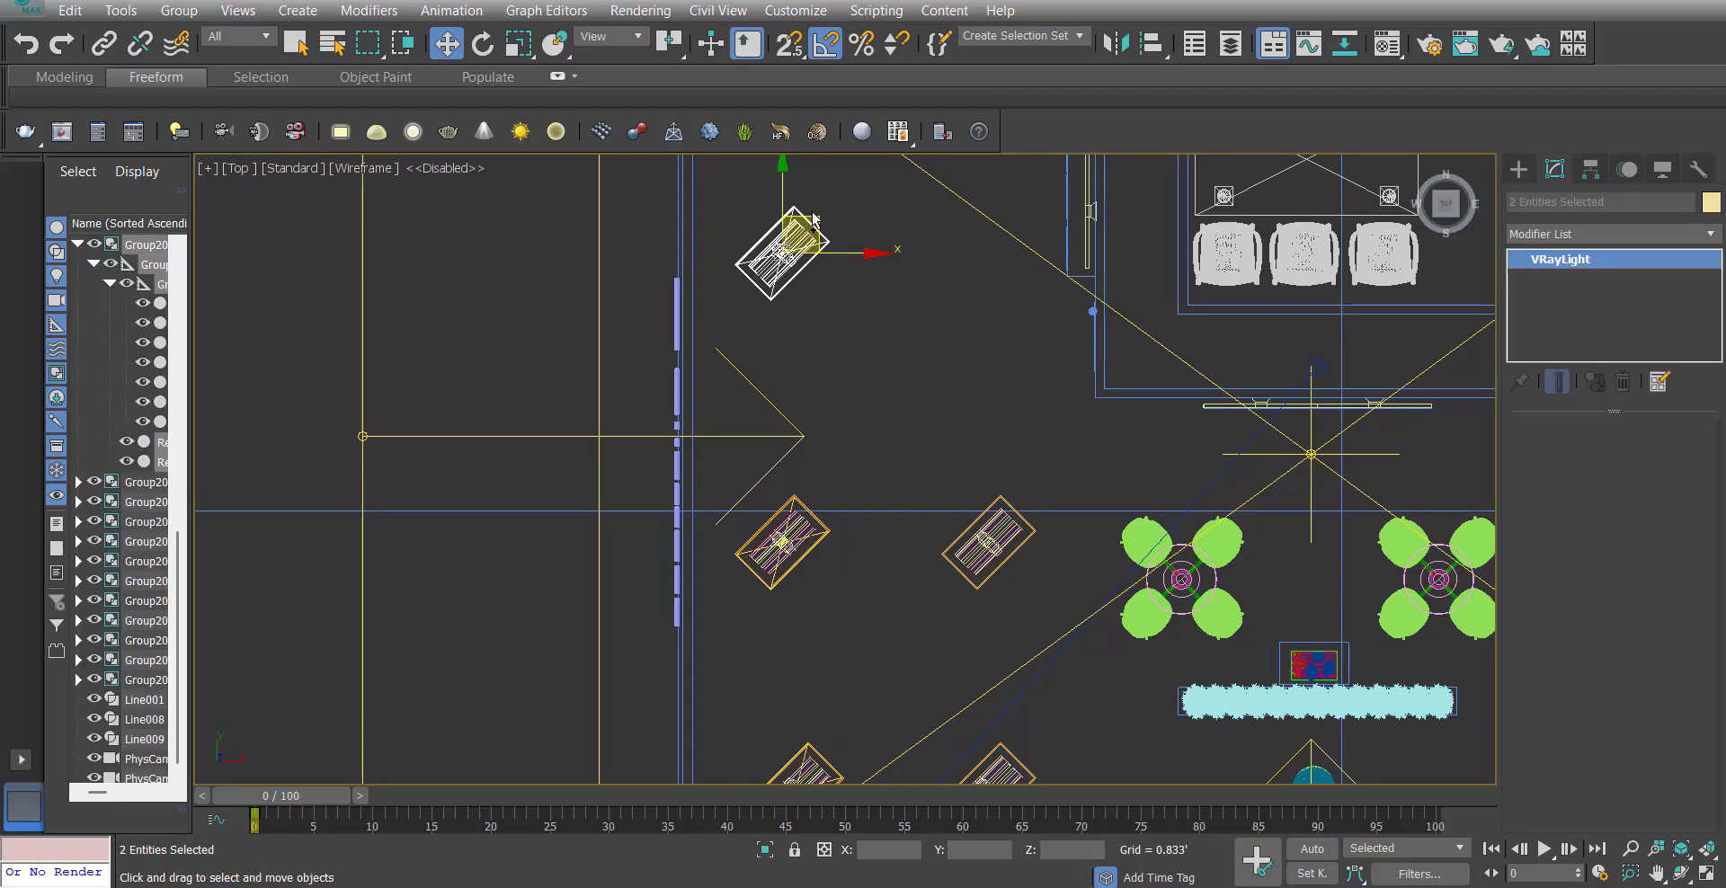
{"action": "left_click", "coordinate": [810, 223]}
{"action": "middle_click_drag", "start_coordinate": [799, 229], "coordinate": [791, 238]}
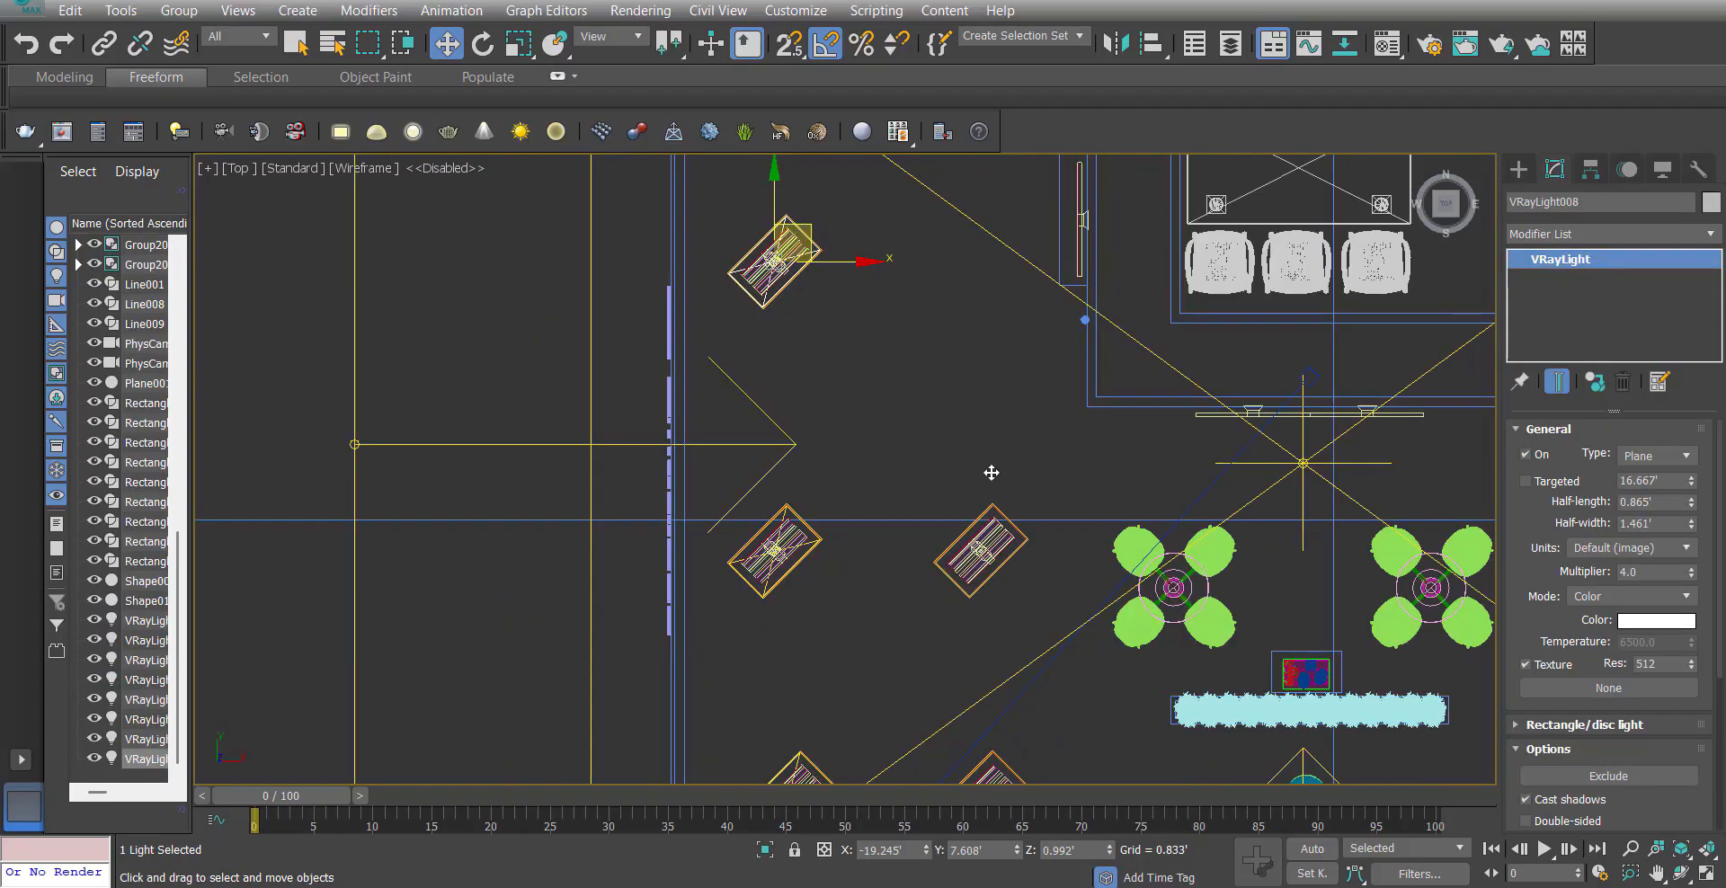
{"action": "left_click_drag", "start_coordinate": [1014, 519], "coordinate": [936, 546], "text": "shift"}
{"action": "left_click", "coordinate": [868, 536]}
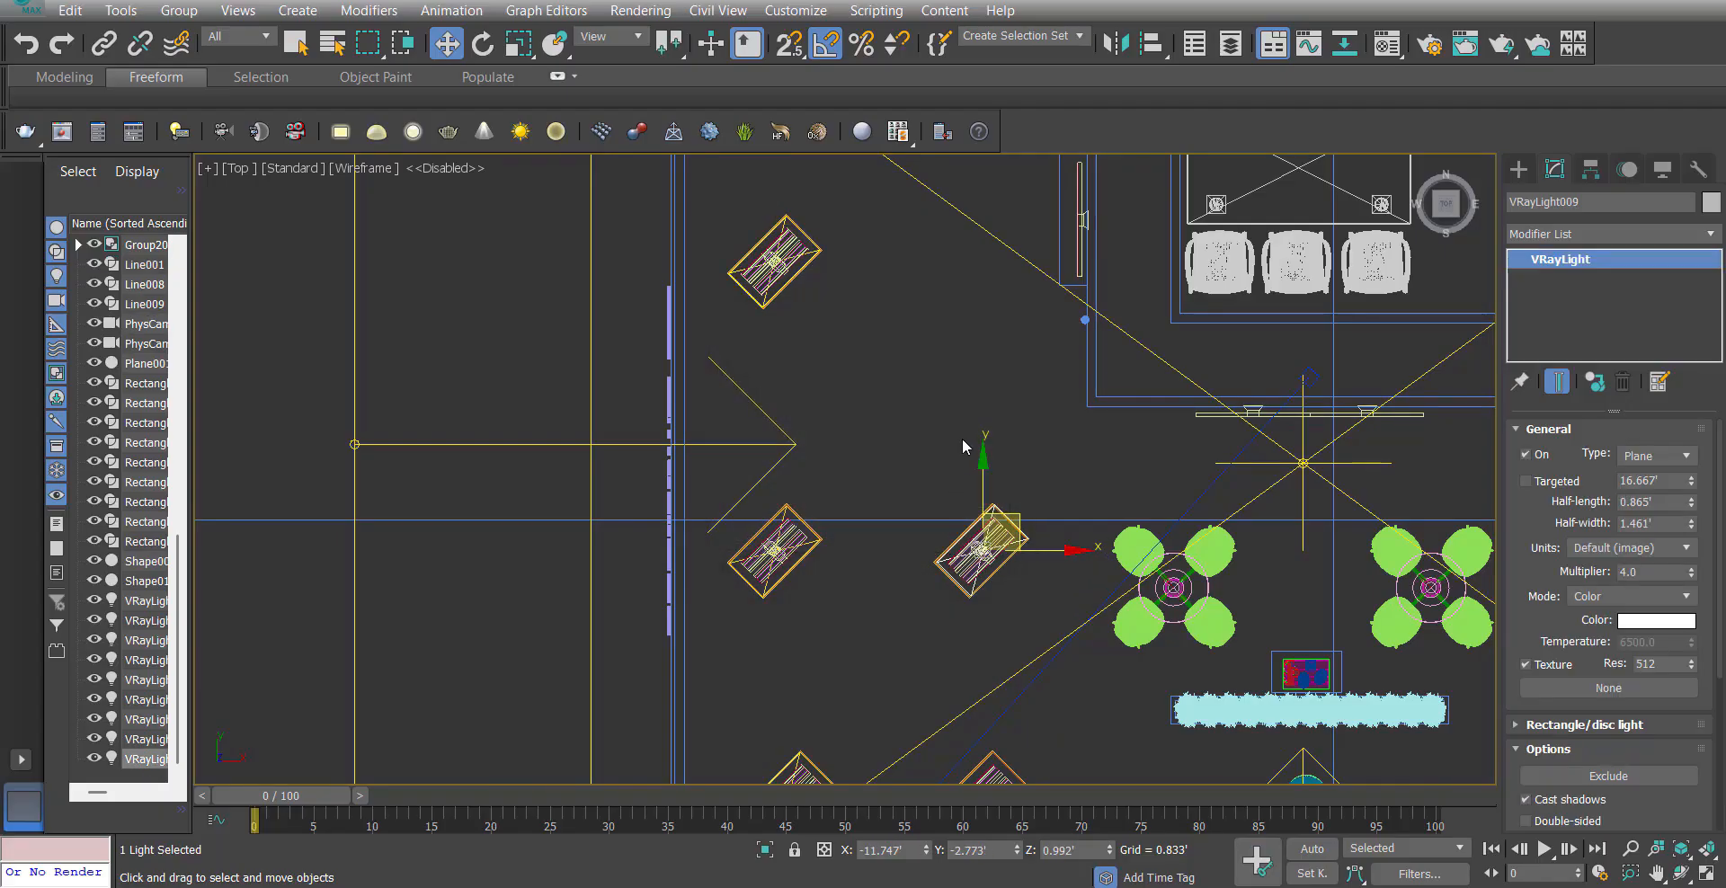
{"action": "key", "text": "z"}
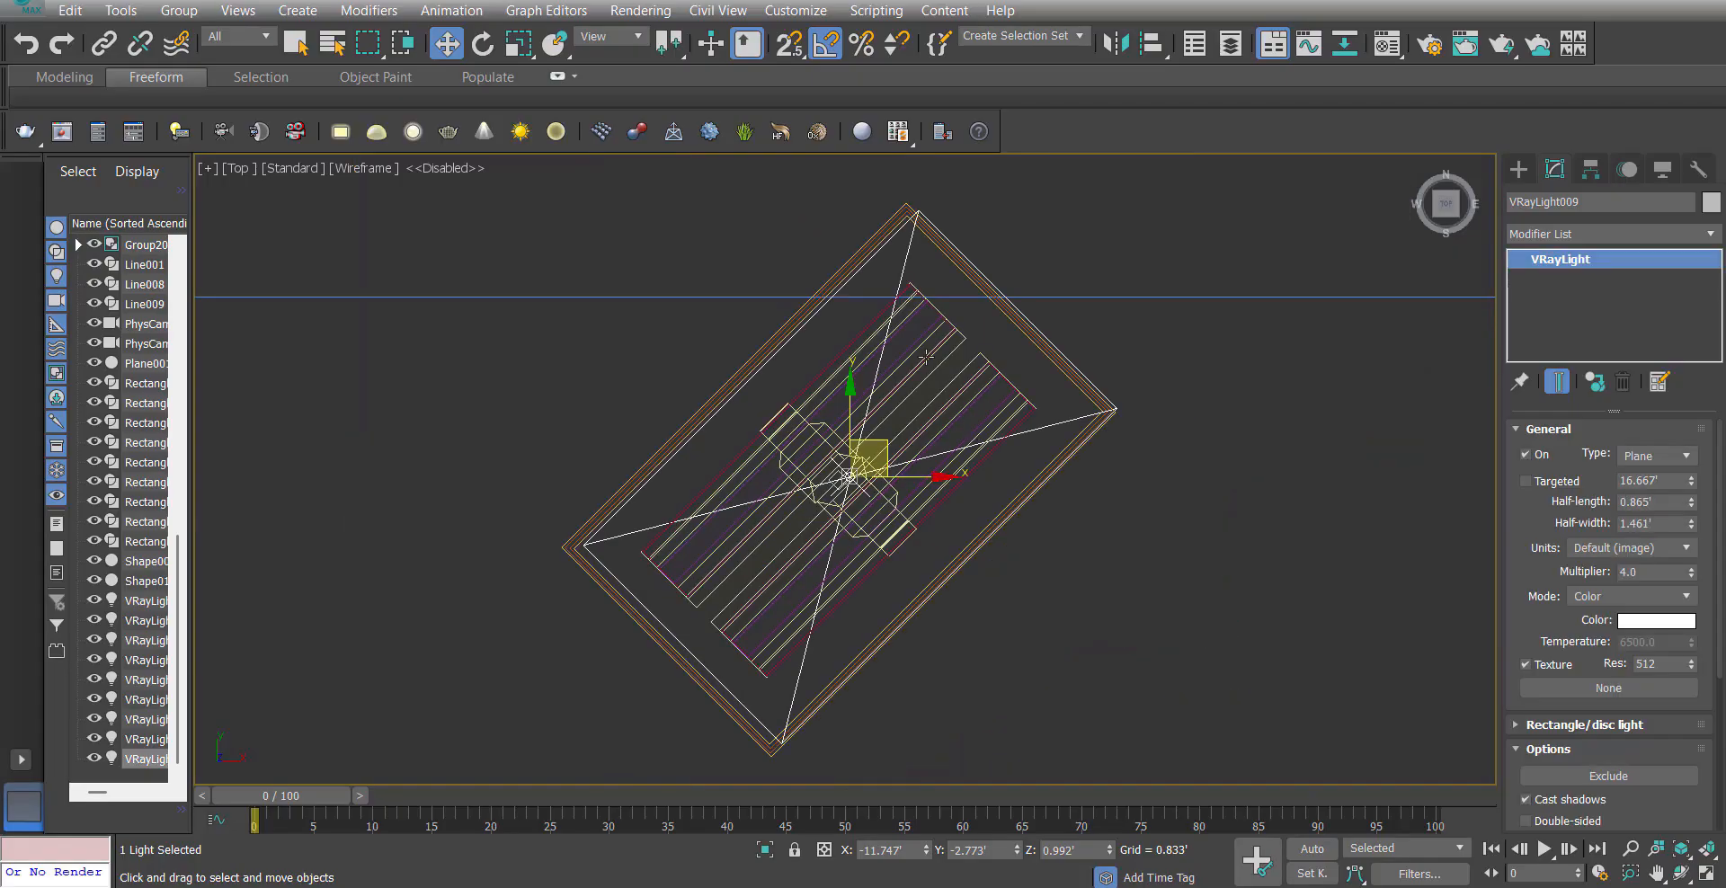
{"action": "left_click_drag", "start_coordinate": [884, 441], "coordinate": [883, 441]}
{"action": "key", "text": "shift+z"}
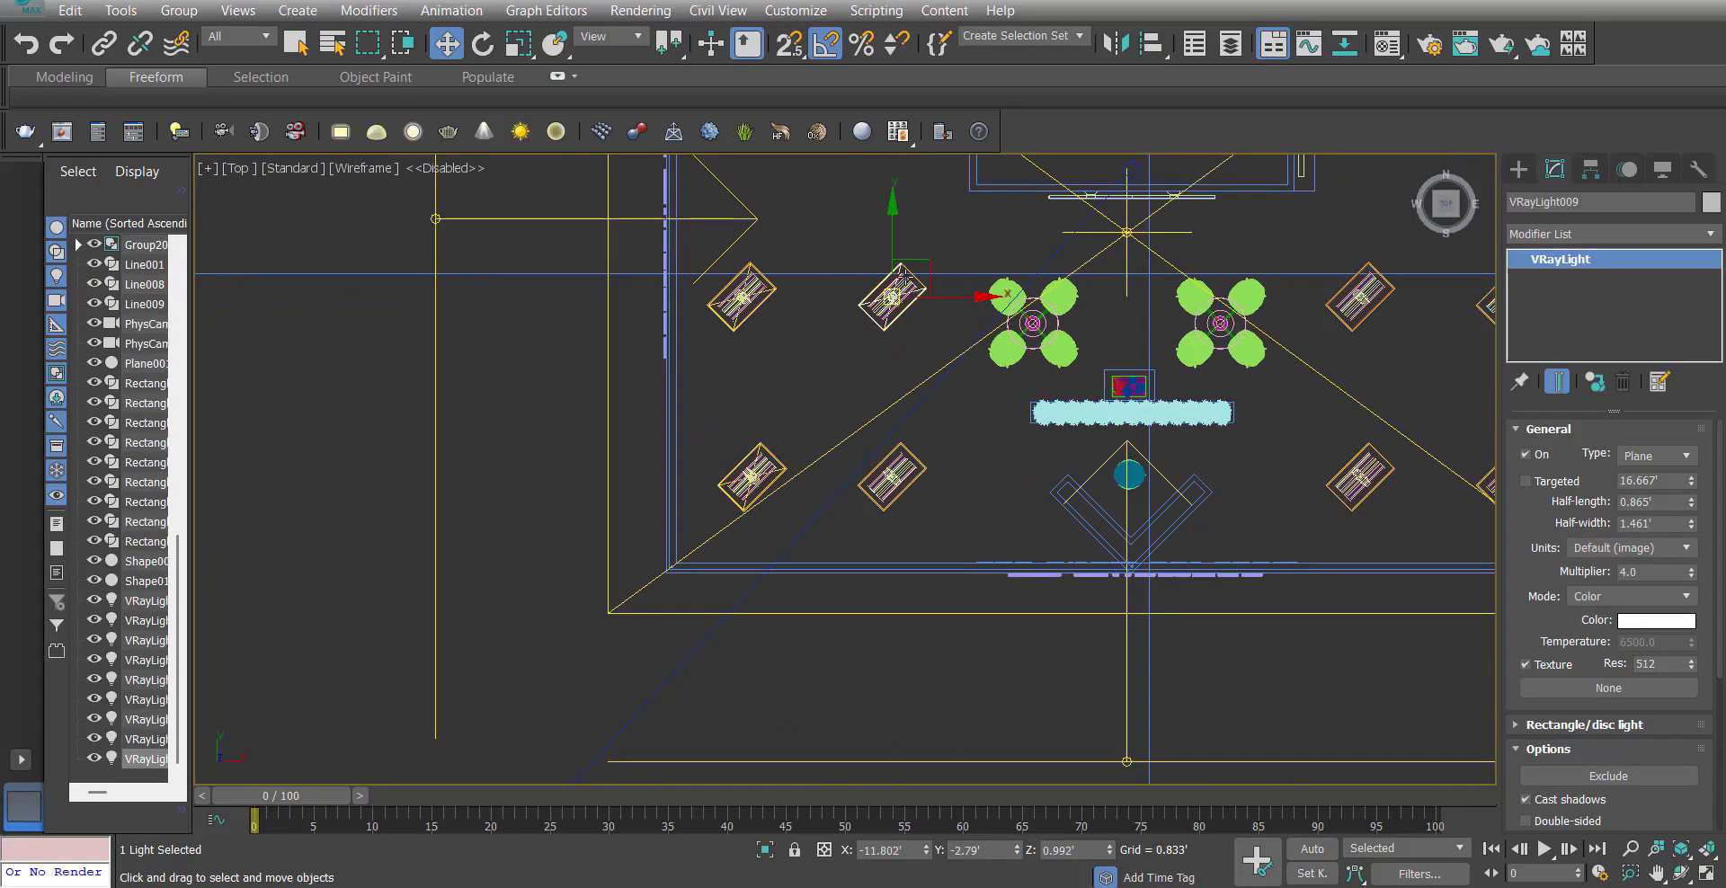
Copy VRayLight009 to the inner counter in the front row and fit it inside that counter's outline.
{"action": "left_click_drag", "start_coordinate": [911, 279], "coordinate": [915, 459], "text": "shift"}
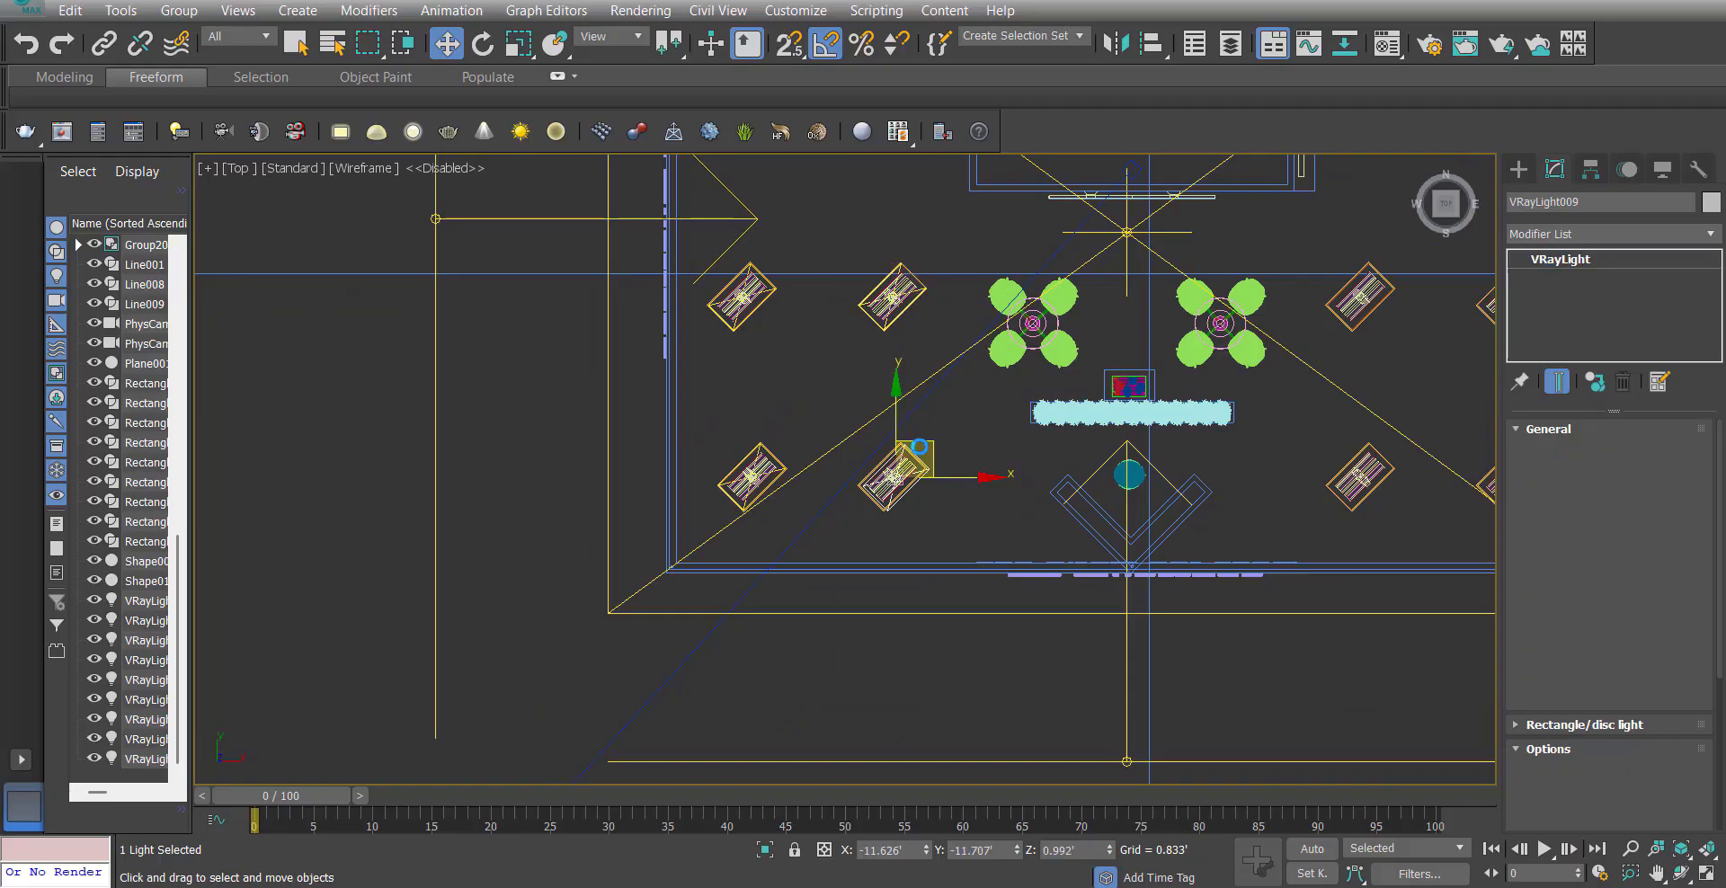
{"action": "left_click", "coordinate": [886, 533]}
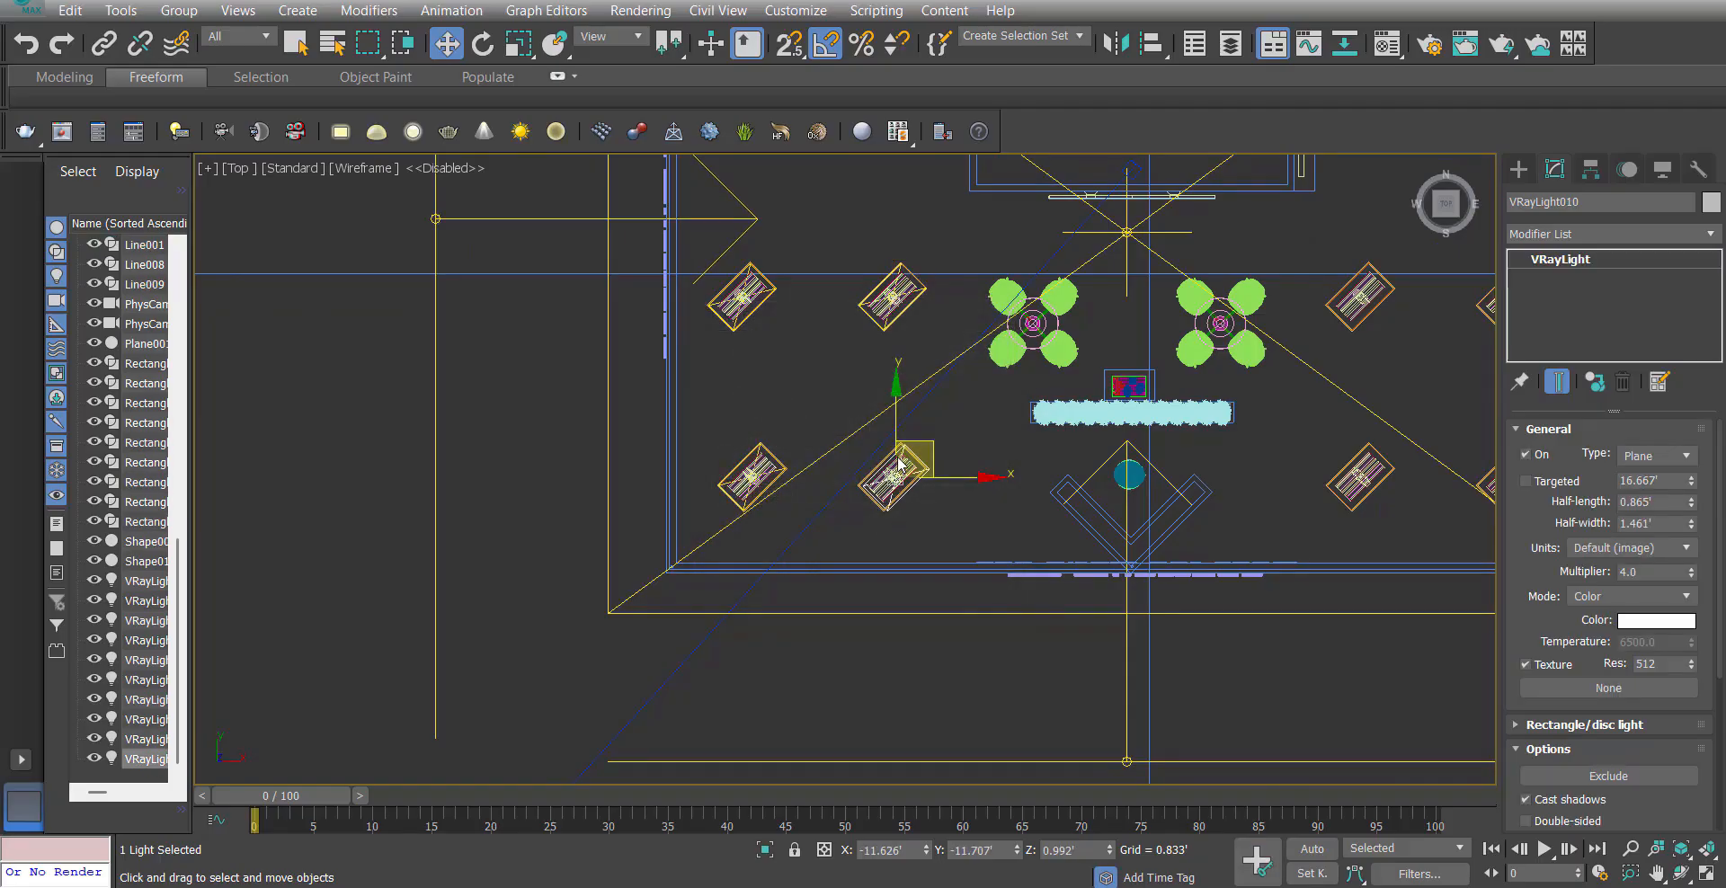
{"action": "key", "text": "z"}
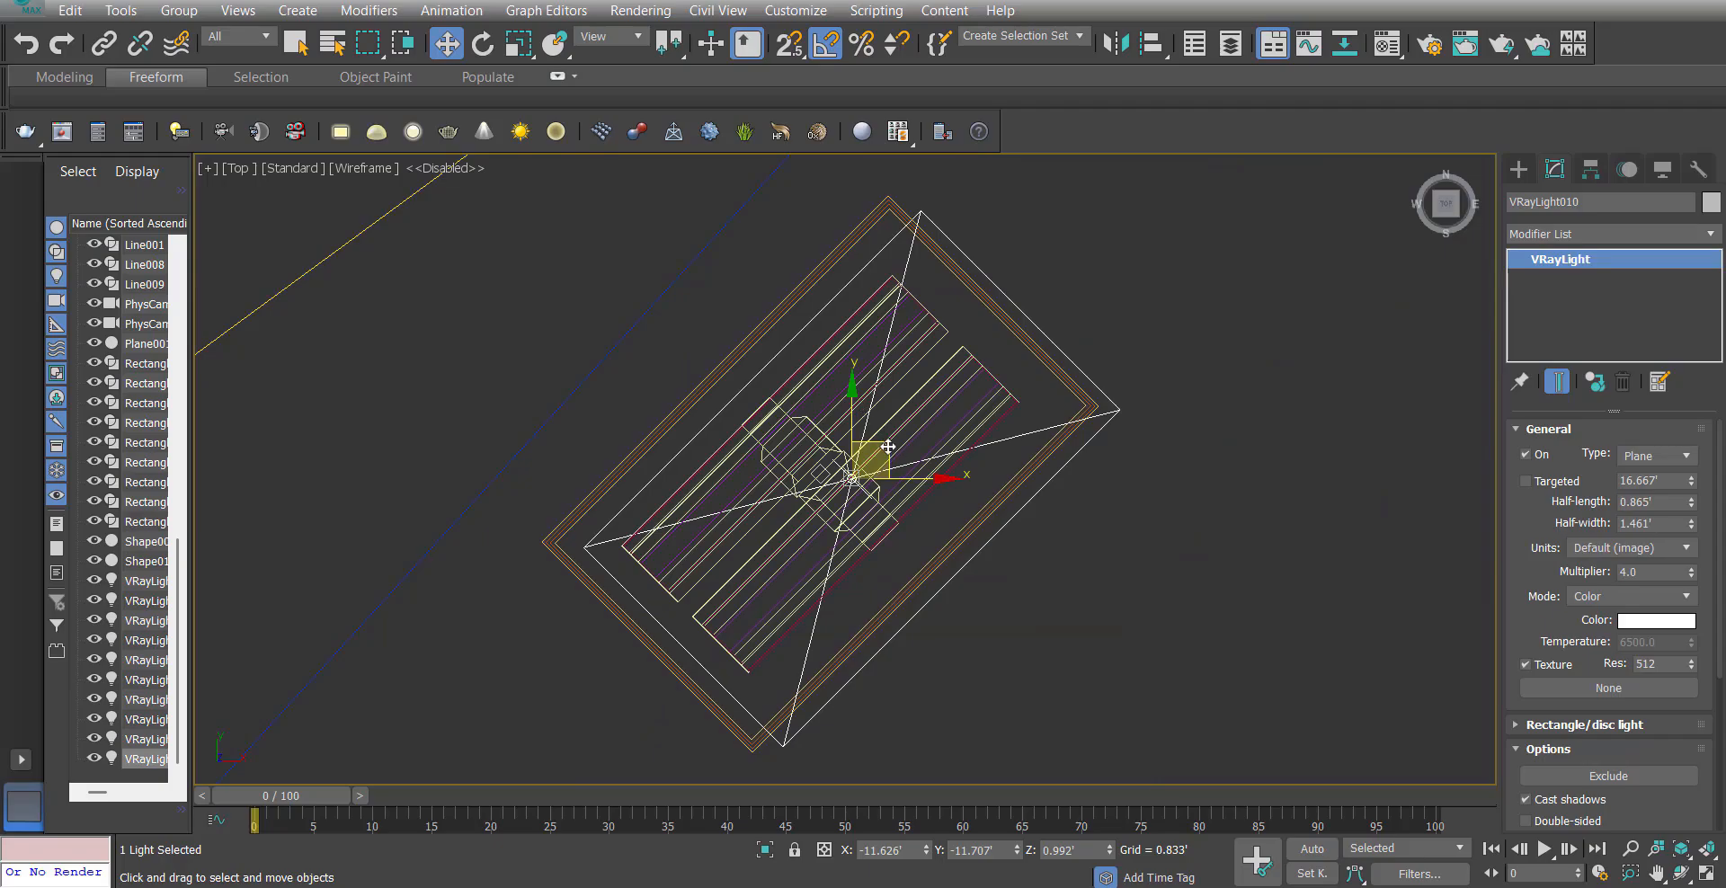
{"action": "left_click_drag", "start_coordinate": [889, 446], "coordinate": [853, 440]}
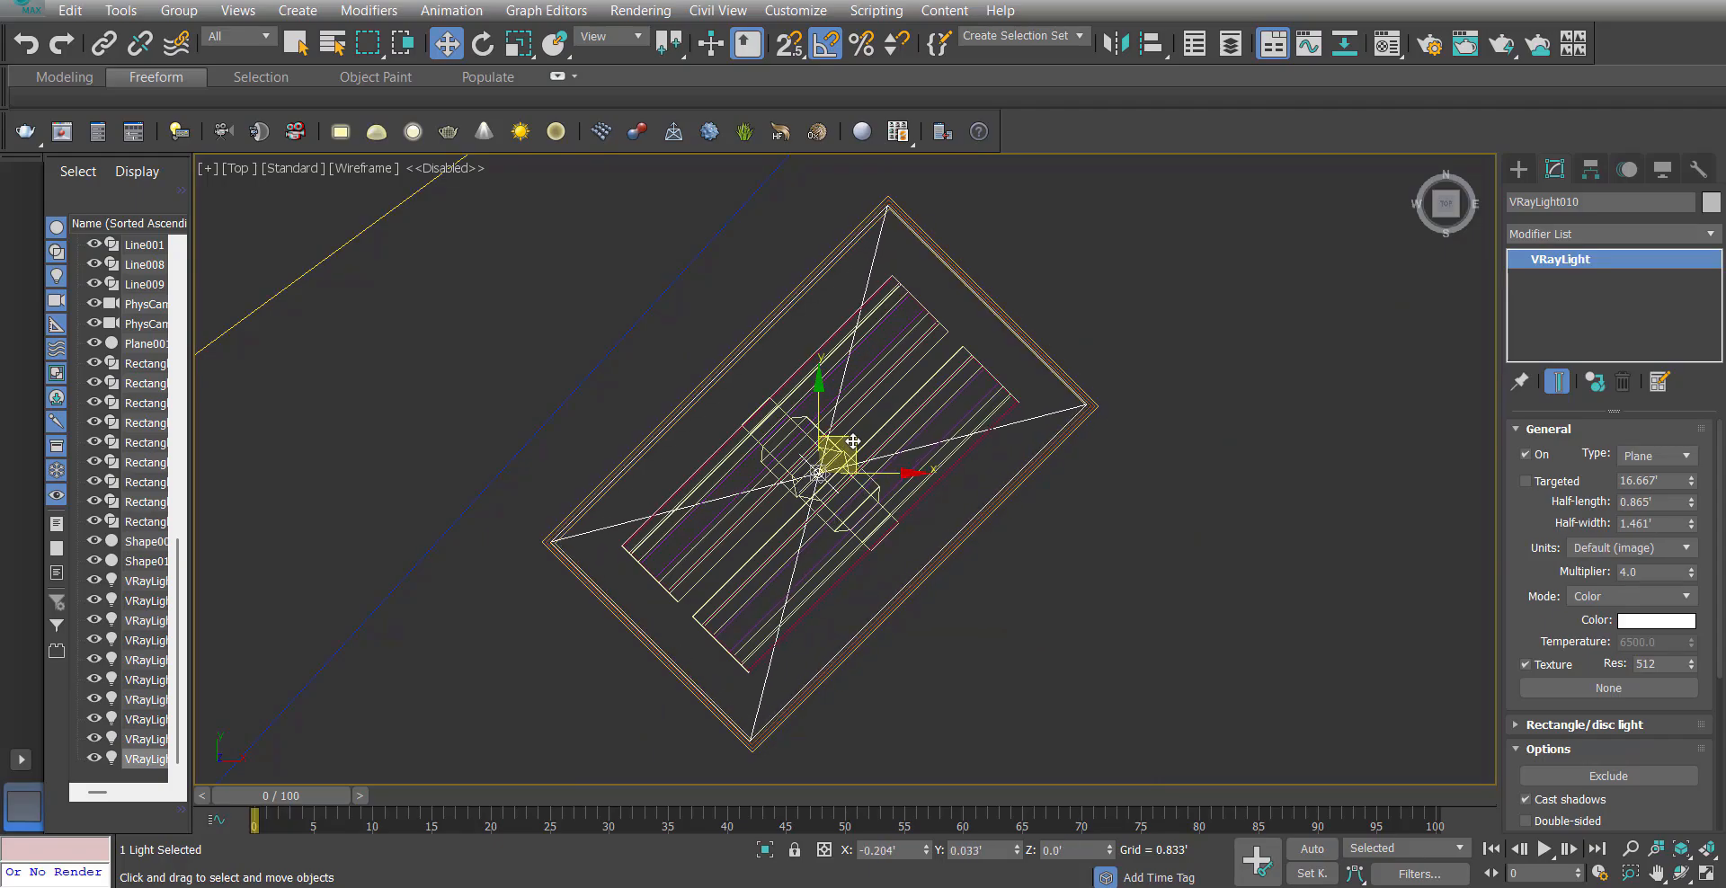
Select the two inner-counter lights and copy them as instances onto the two matching inner counters on the opposite side of the booth.
{"action": "scroll", "coordinate": [853, 440], "scroll_direction": "down", "scroll_amount": 6}
{"action": "scroll", "coordinate": [868, 317], "scroll_direction": "up", "scroll_amount": 3}
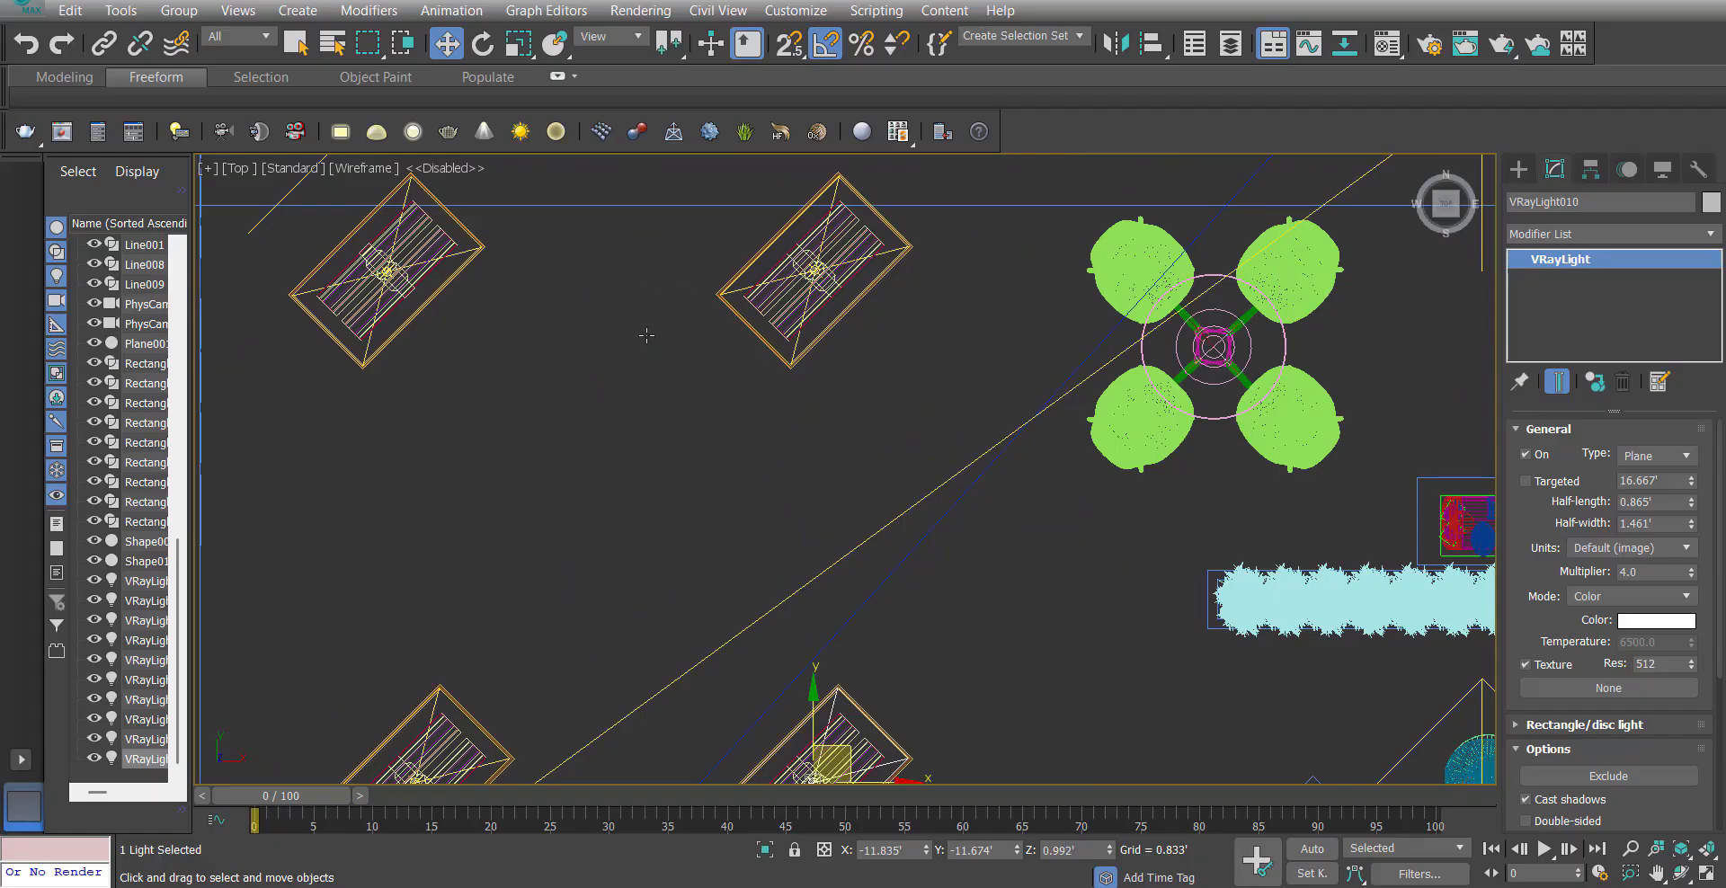
{"action": "left_click", "coordinate": [814, 270], "text": "ctrl"}
{"action": "scroll", "coordinate": [832, 413], "scroll_direction": "down", "scroll_amount": 5}
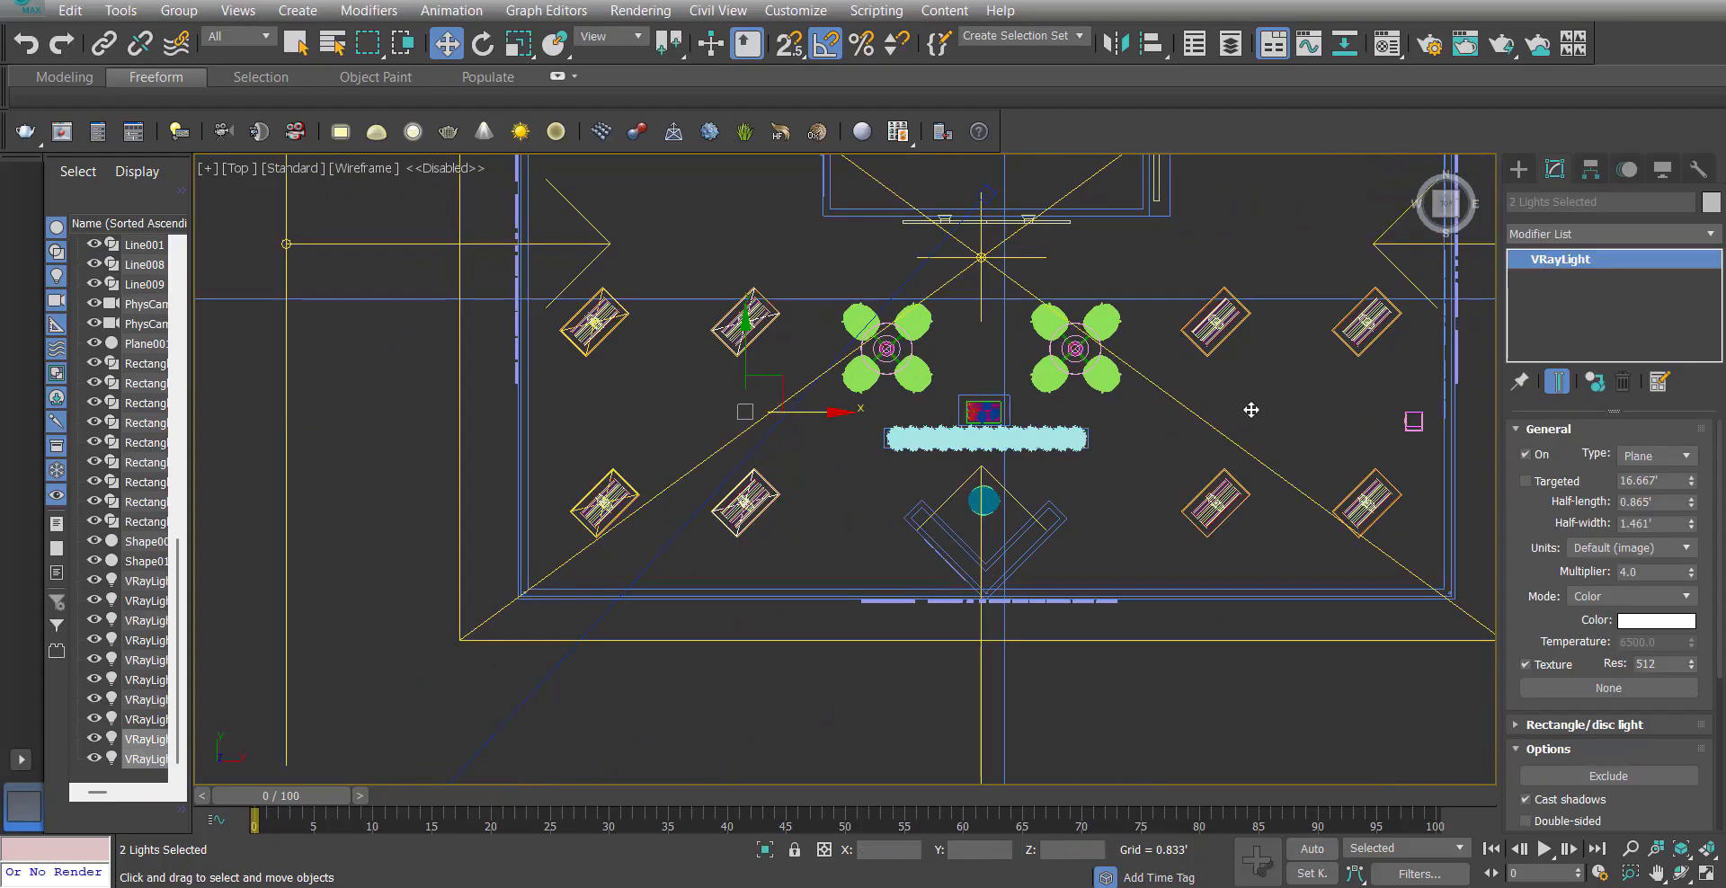
{"action": "left_click_drag", "start_coordinate": [1282, 403], "coordinate": [1286, 400], "text": "shift"}
{"action": "left_click_drag", "start_coordinate": [1274, 403], "coordinate": [1267, 406]}
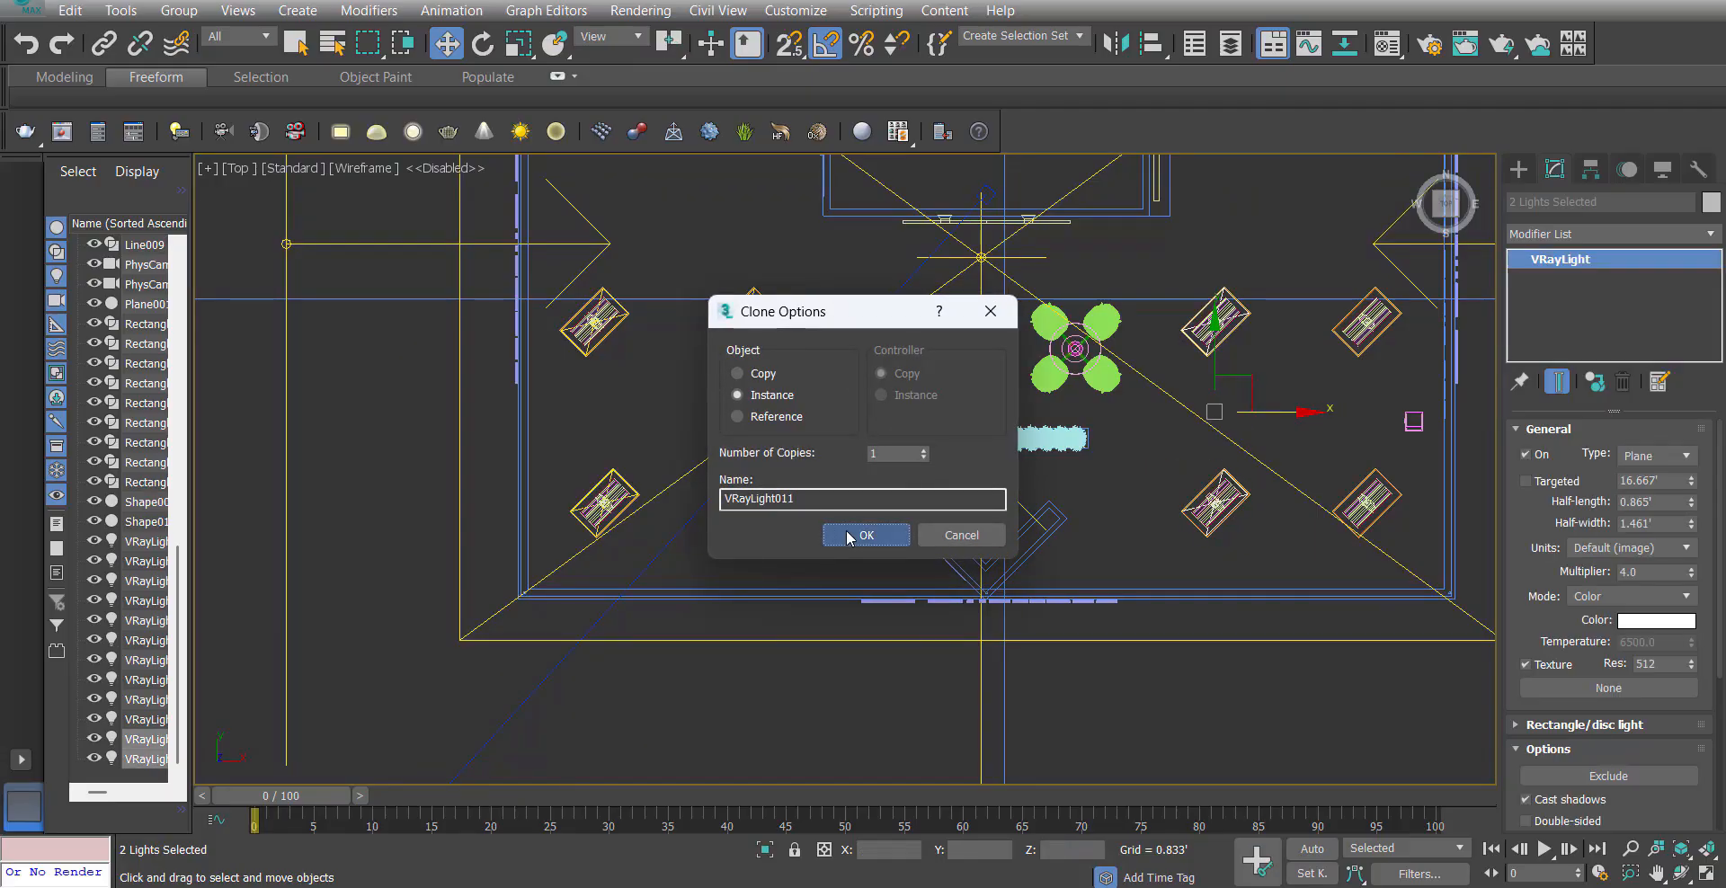
{"action": "left_click", "coordinate": [863, 534]}
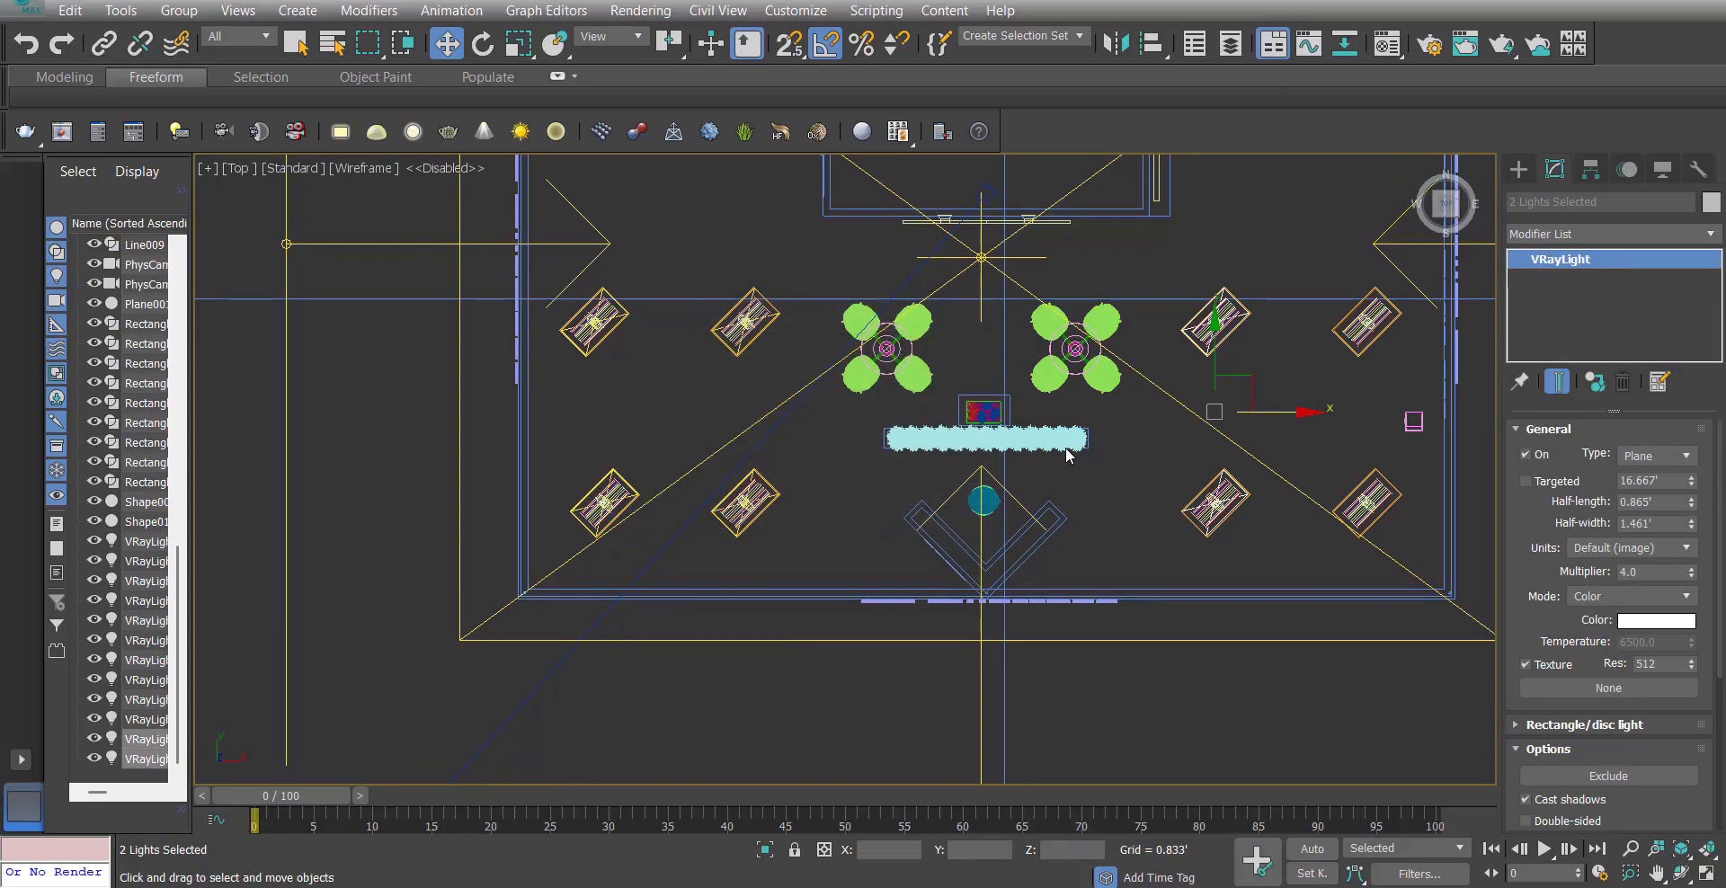
Copy the same pair of lights as instances onto the two outer counters beside them.
{"action": "key", "text": "z"}
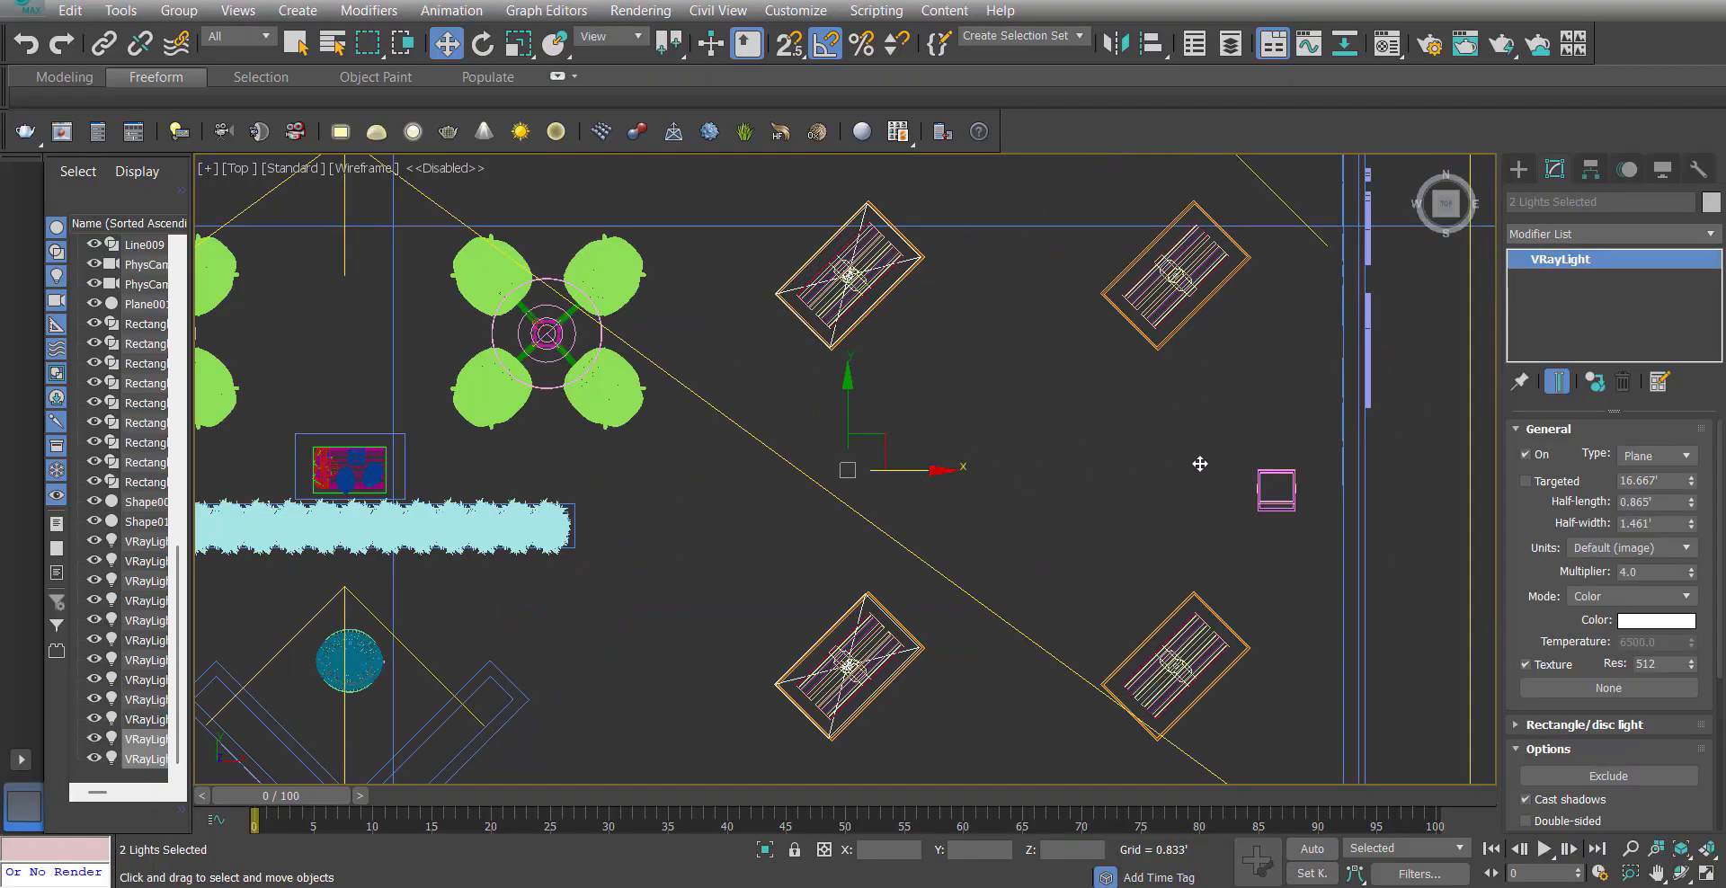
{"action": "key", "text": "ctrl+z"}
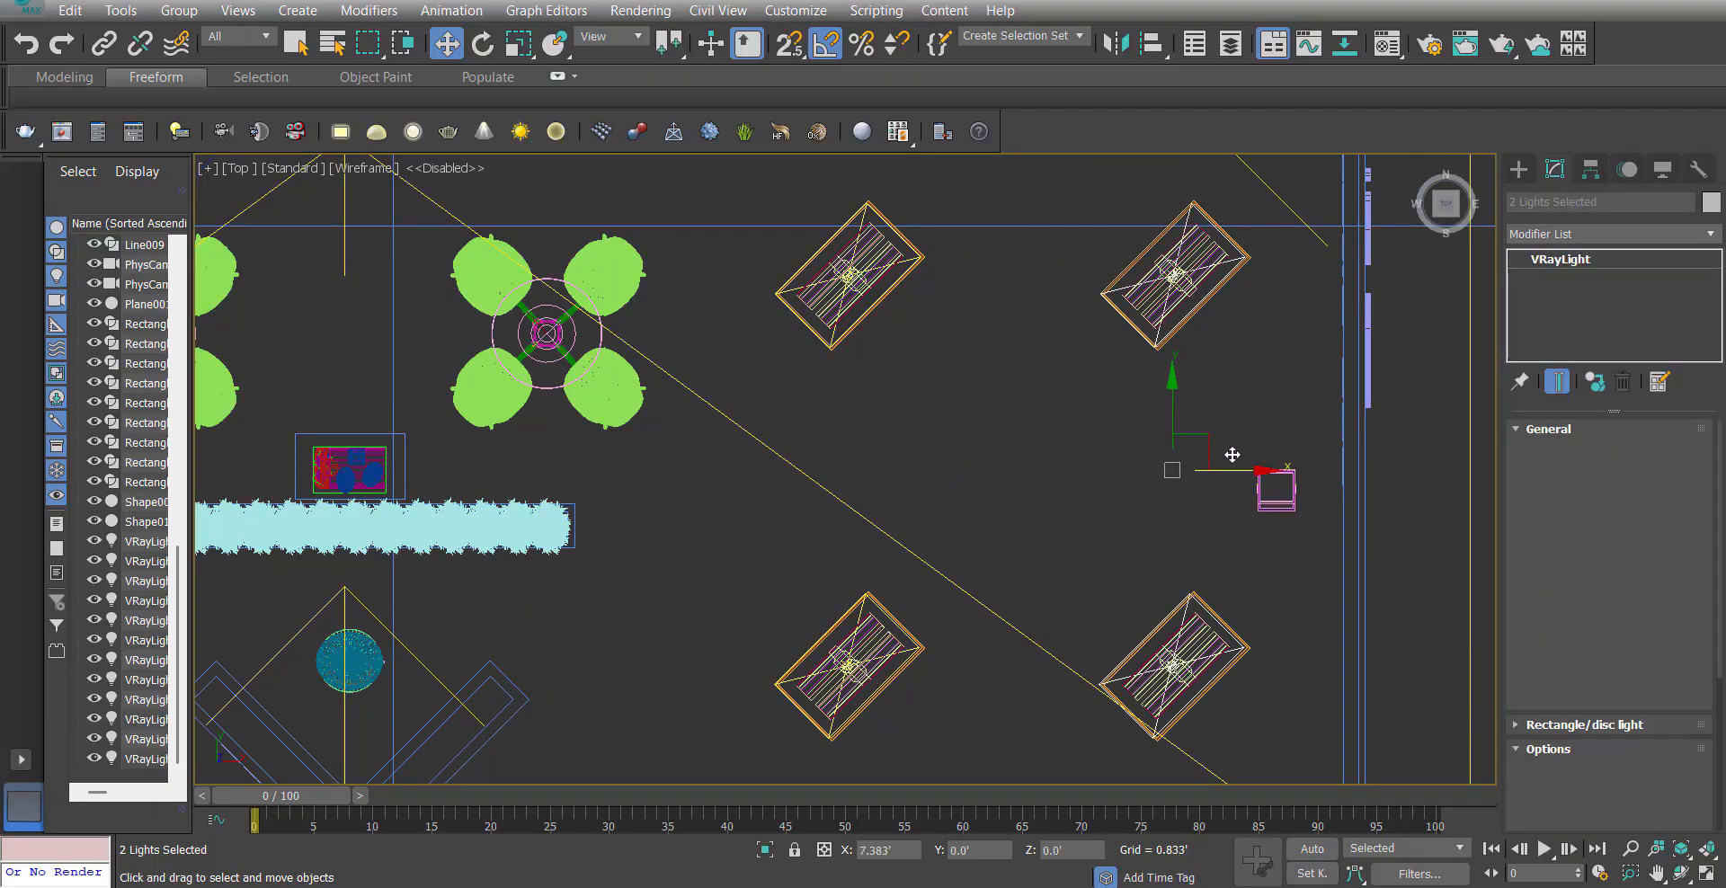
{"action": "left_click", "coordinate": [1232, 455], "text": "shift"}
{"action": "left_click", "coordinate": [863, 535]}
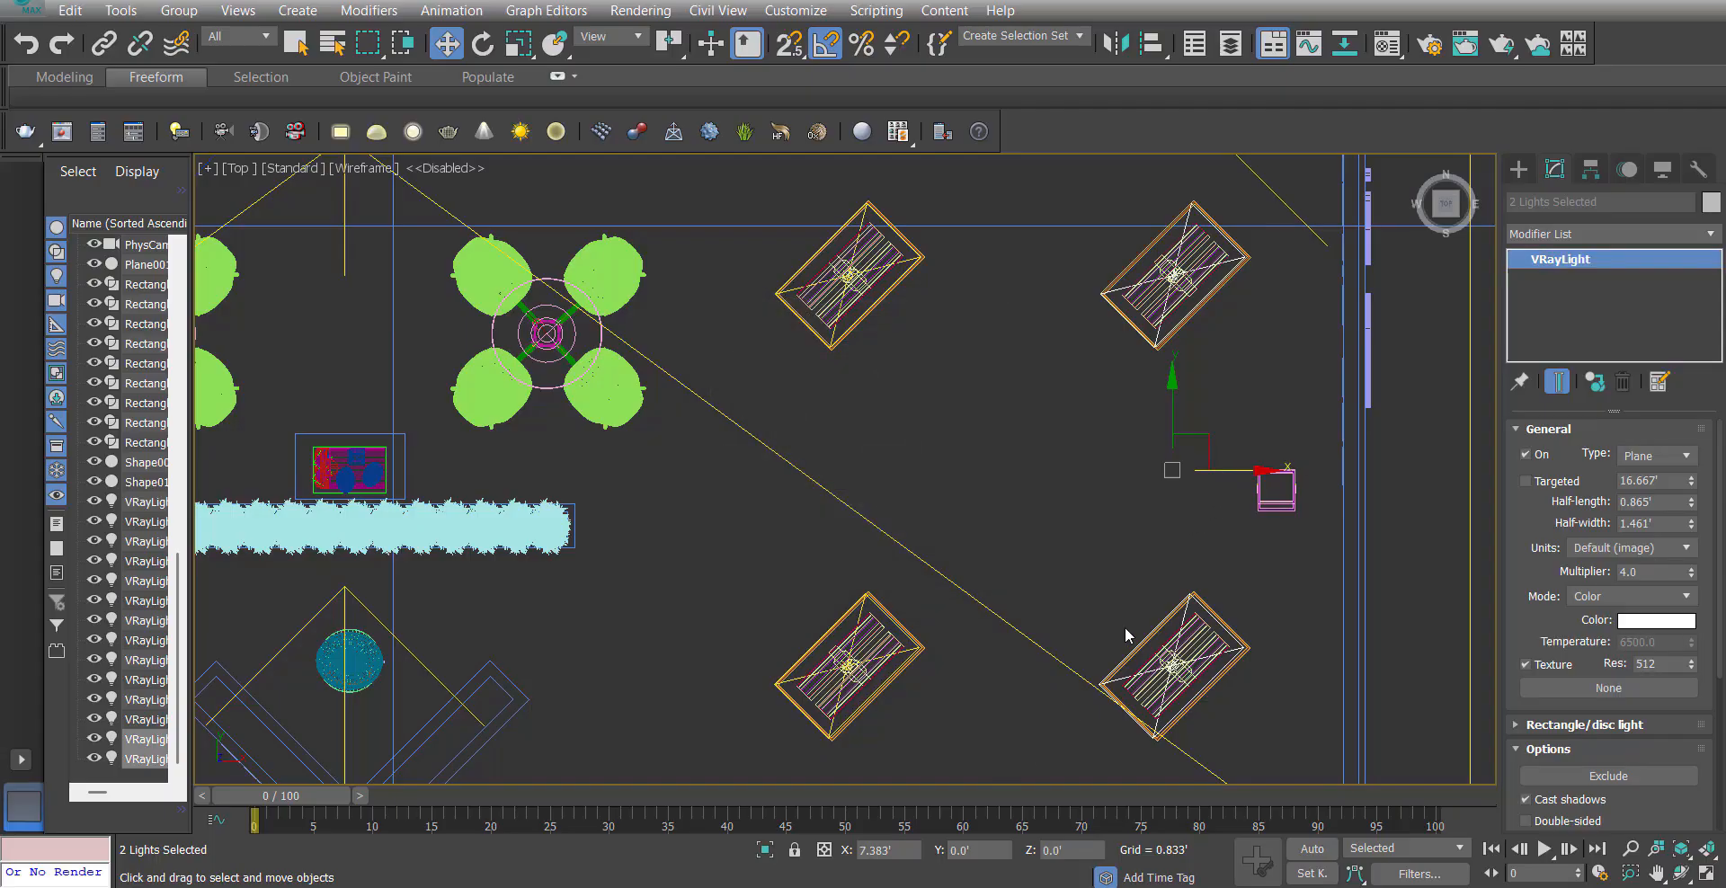
Copy only the outer middle-row light as an instance to the rear counter on the same side and centre it on that counter's footprint.
{"action": "scroll", "coordinate": [1147, 603], "scroll_direction": "down", "scroll_amount": 2}
{"action": "left_click", "coordinate": [1180, 606], "text": "alt"}
{"action": "scroll", "coordinate": [1182, 454], "scroll_direction": "down", "scroll_amount": 2}
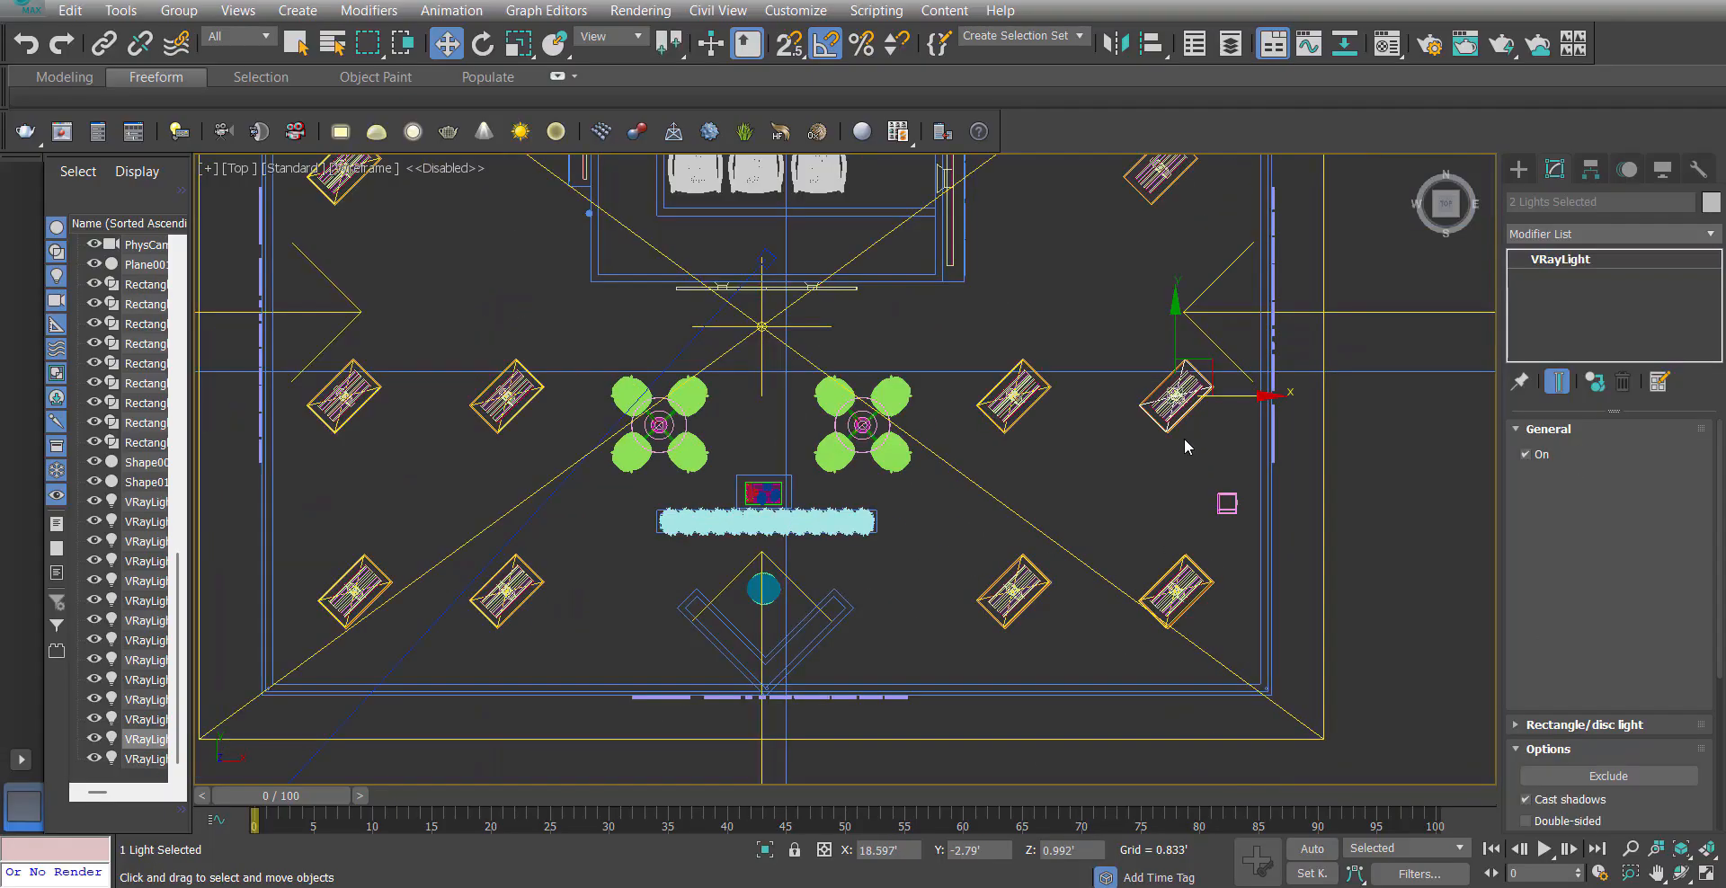
{"action": "middle_click_drag", "start_coordinate": [1184, 439], "coordinate": [1146, 690]}
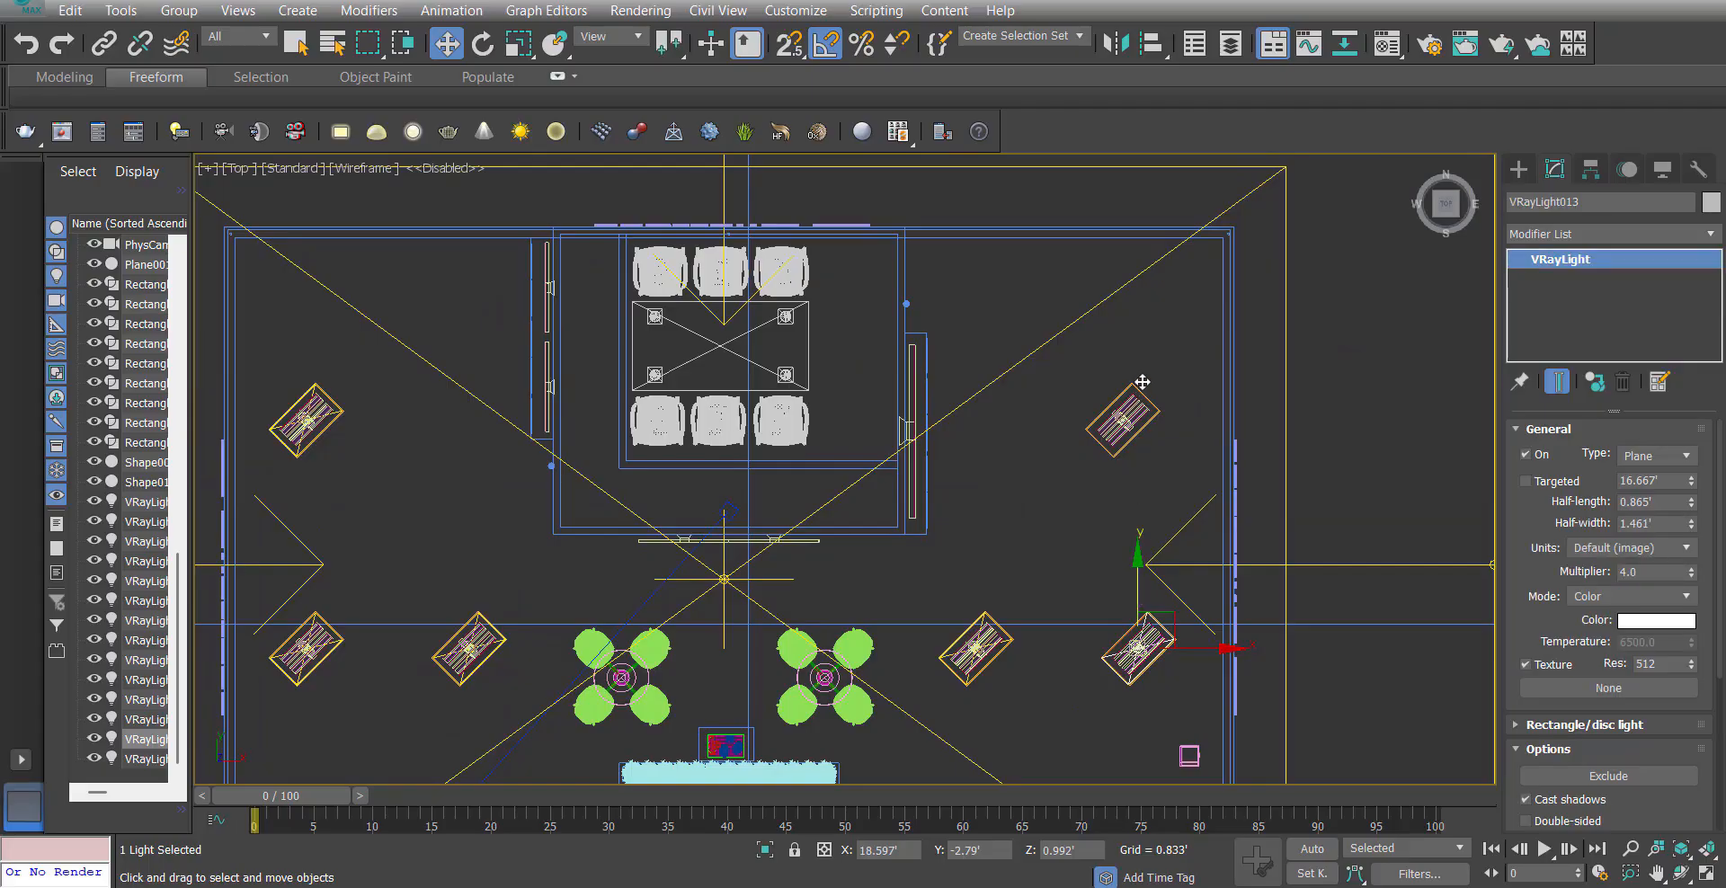
{"action": "left_click_drag", "start_coordinate": [1140, 581], "coordinate": [1143, 382], "text": "shift"}
{"action": "left_click", "coordinate": [865, 537]}
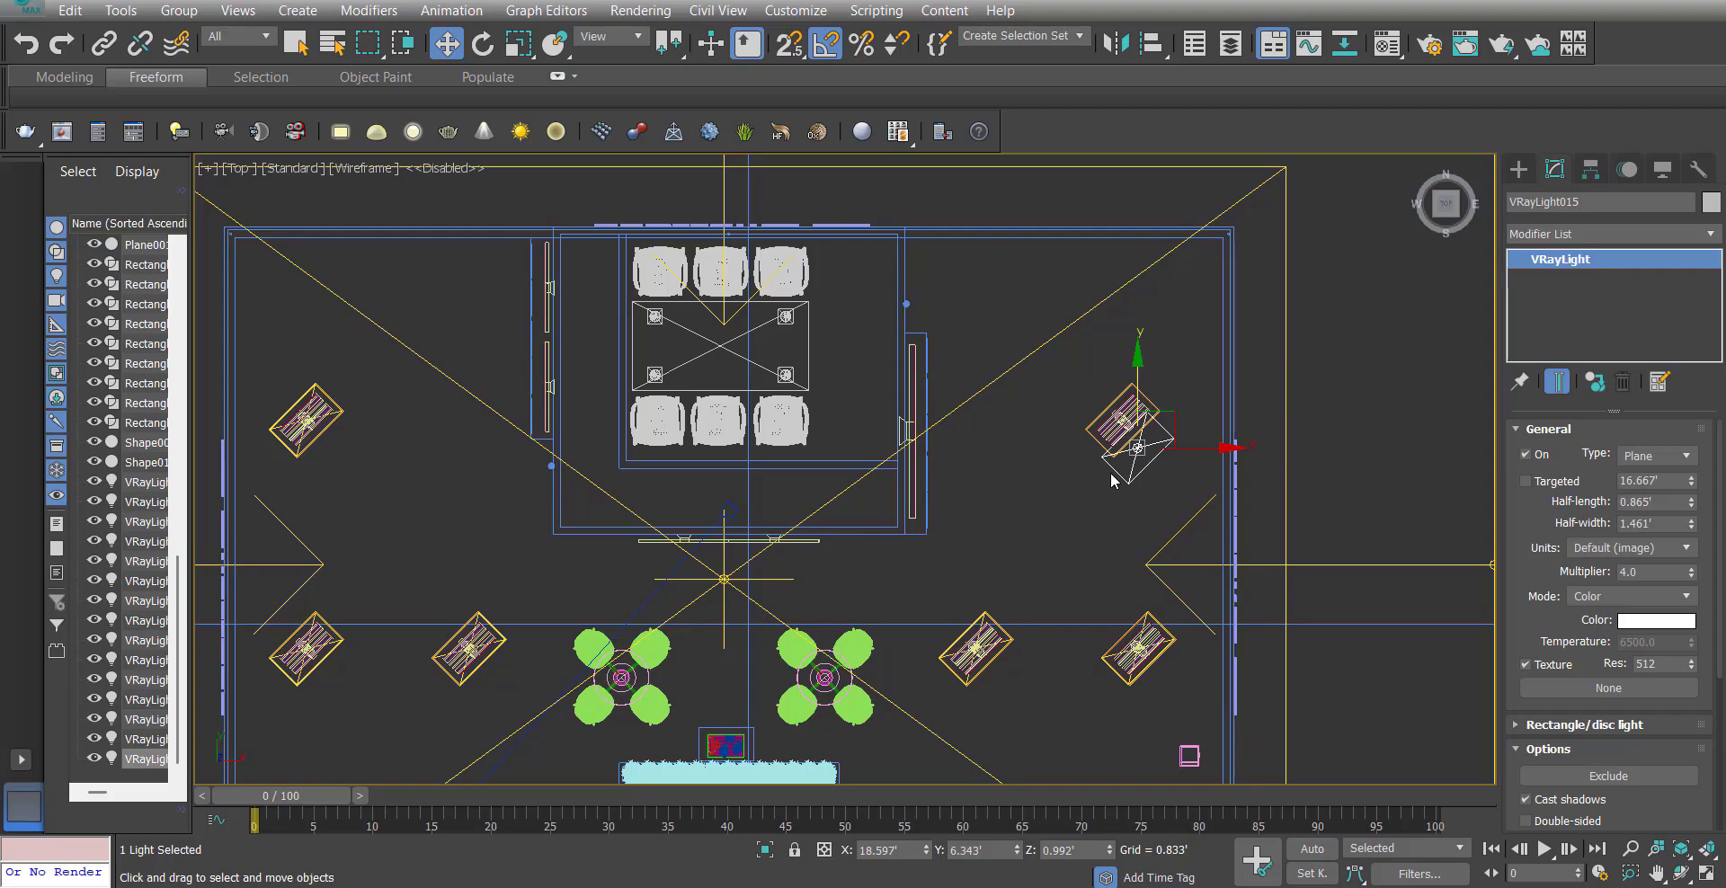
{"action": "key", "text": "z"}
{"action": "scroll", "coordinate": [898, 455], "scroll_direction": "down", "scroll_amount": 2}
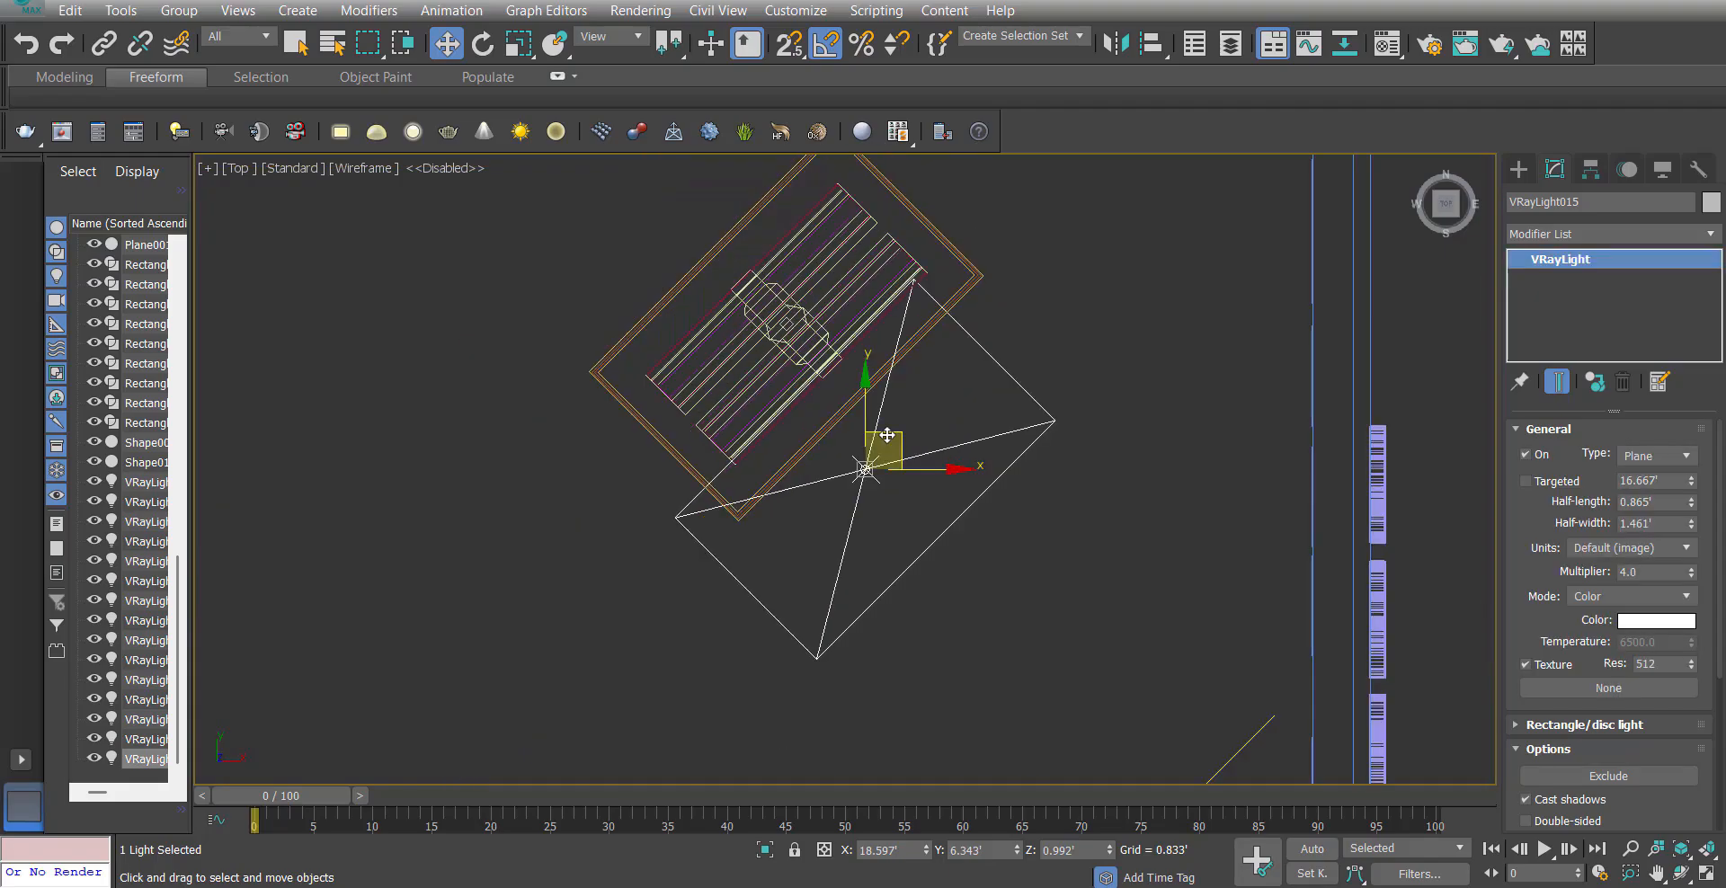
{"action": "left_click_drag", "start_coordinate": [898, 456], "coordinate": [804, 289]}
{"action": "scroll", "coordinate": [989, 417], "scroll_direction": "down", "scroll_amount": 5}
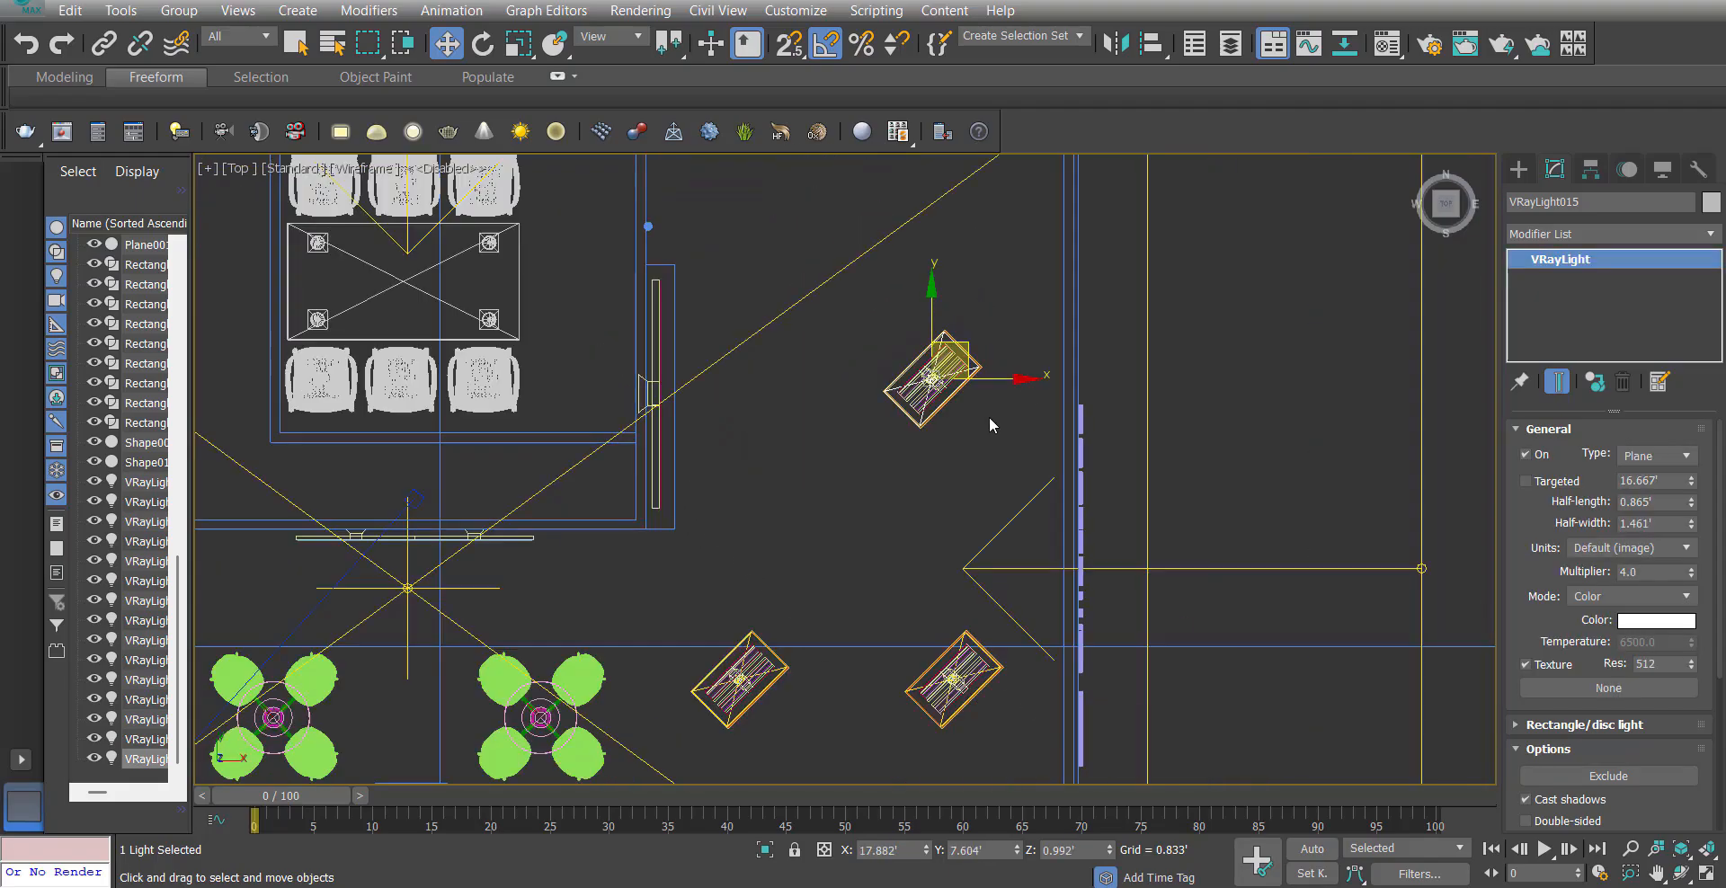
Check the booth in a perspective view and hide all lights from the viewport.
{"action": "key", "text": "p"}
{"action": "scroll", "coordinate": [1065, 469], "scroll_direction": "down", "scroll_amount": 4}
{"action": "middle_click_drag", "start_coordinate": [1070, 472], "coordinate": [1244, 411], "text": "alt"}
{"action": "key", "text": "F3"}
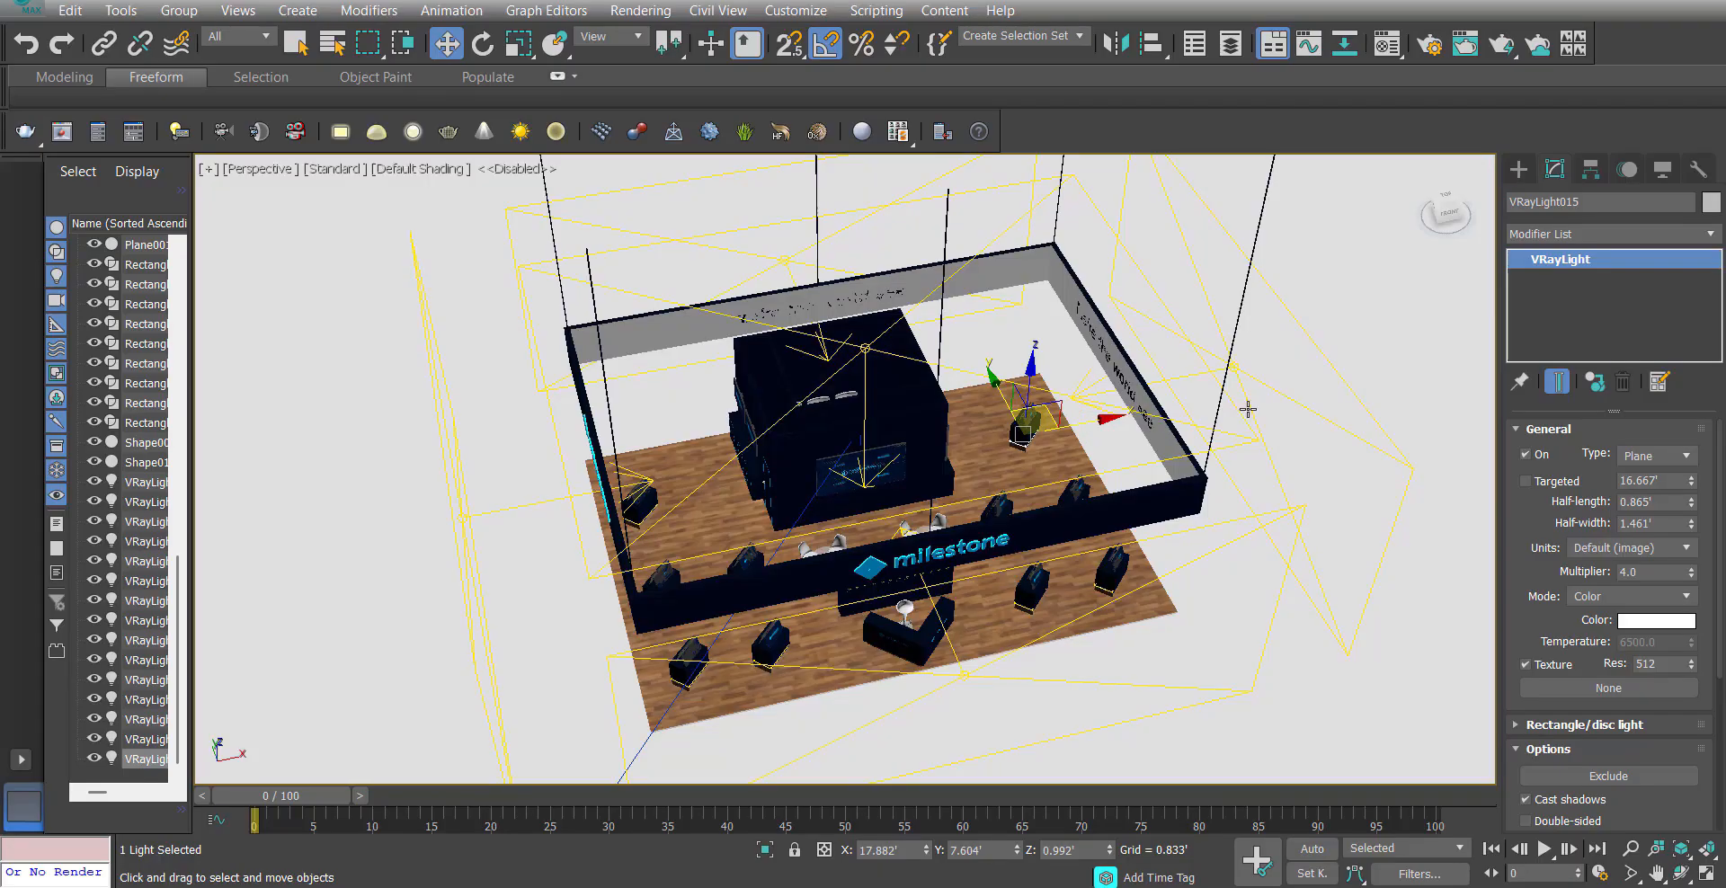
{"action": "left_click", "coordinate": [1281, 361]}
{"action": "key", "text": "shift+l"}
{"action": "middle_click_drag", "start_coordinate": [1222, 487], "coordinate": [1044, 538], "text": "alt"}
{"action": "key", "text": "F3"}
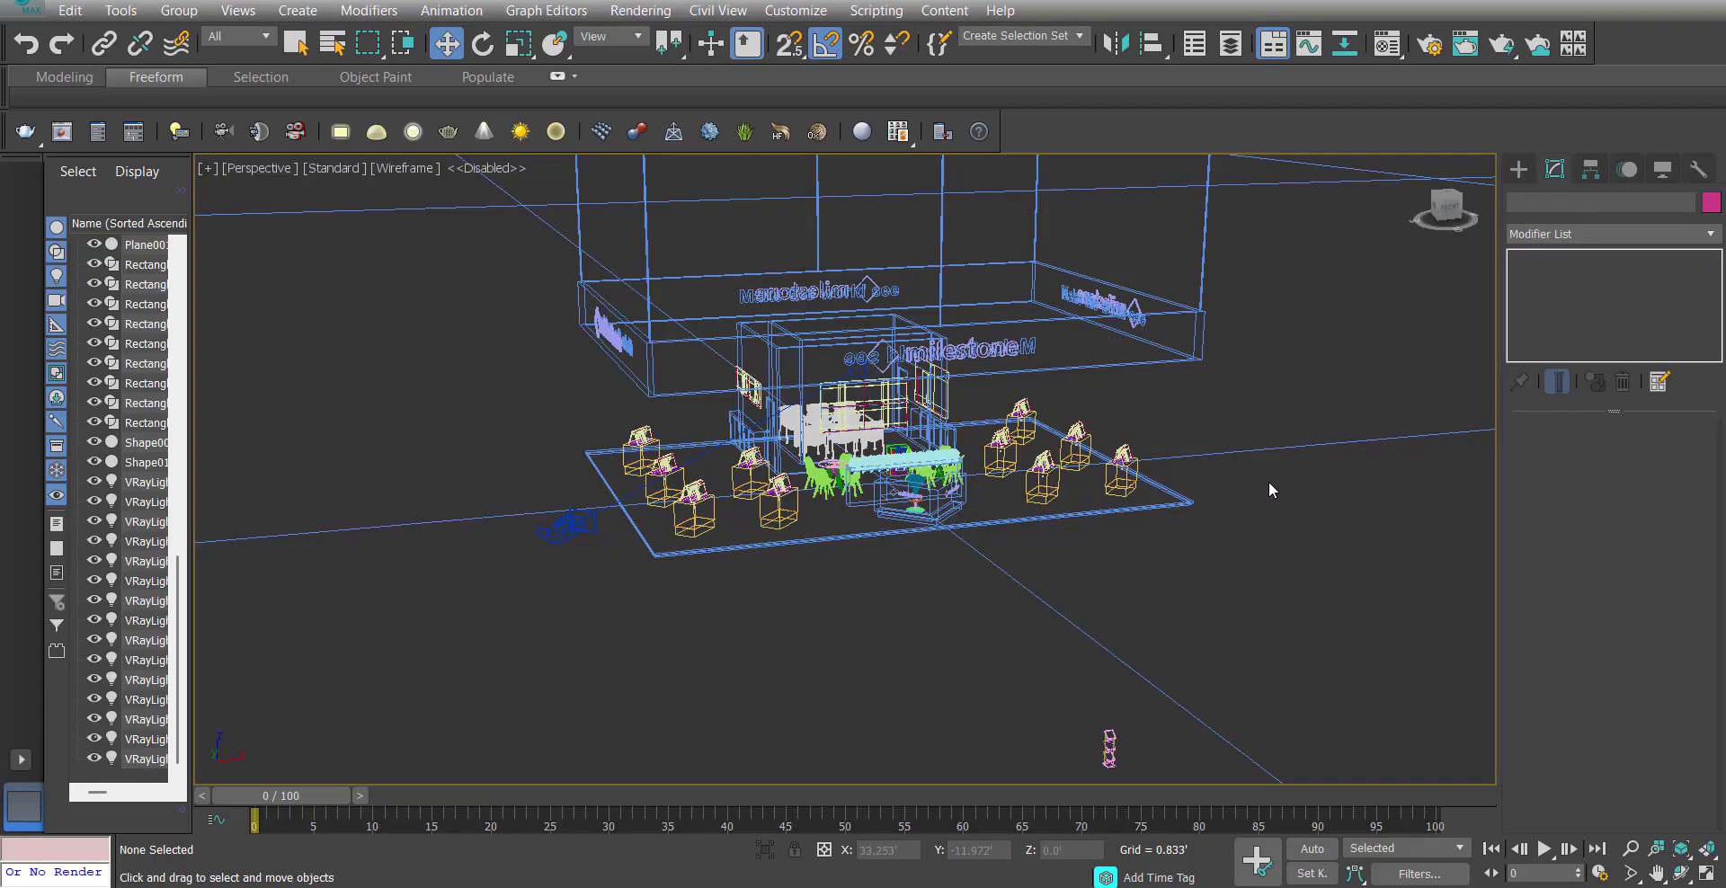
Test render the booth through PhysCamera001 in shaded display and inspect the image close up.
{"action": "key", "text": "c"}
{"action": "key", "text": "F3"}
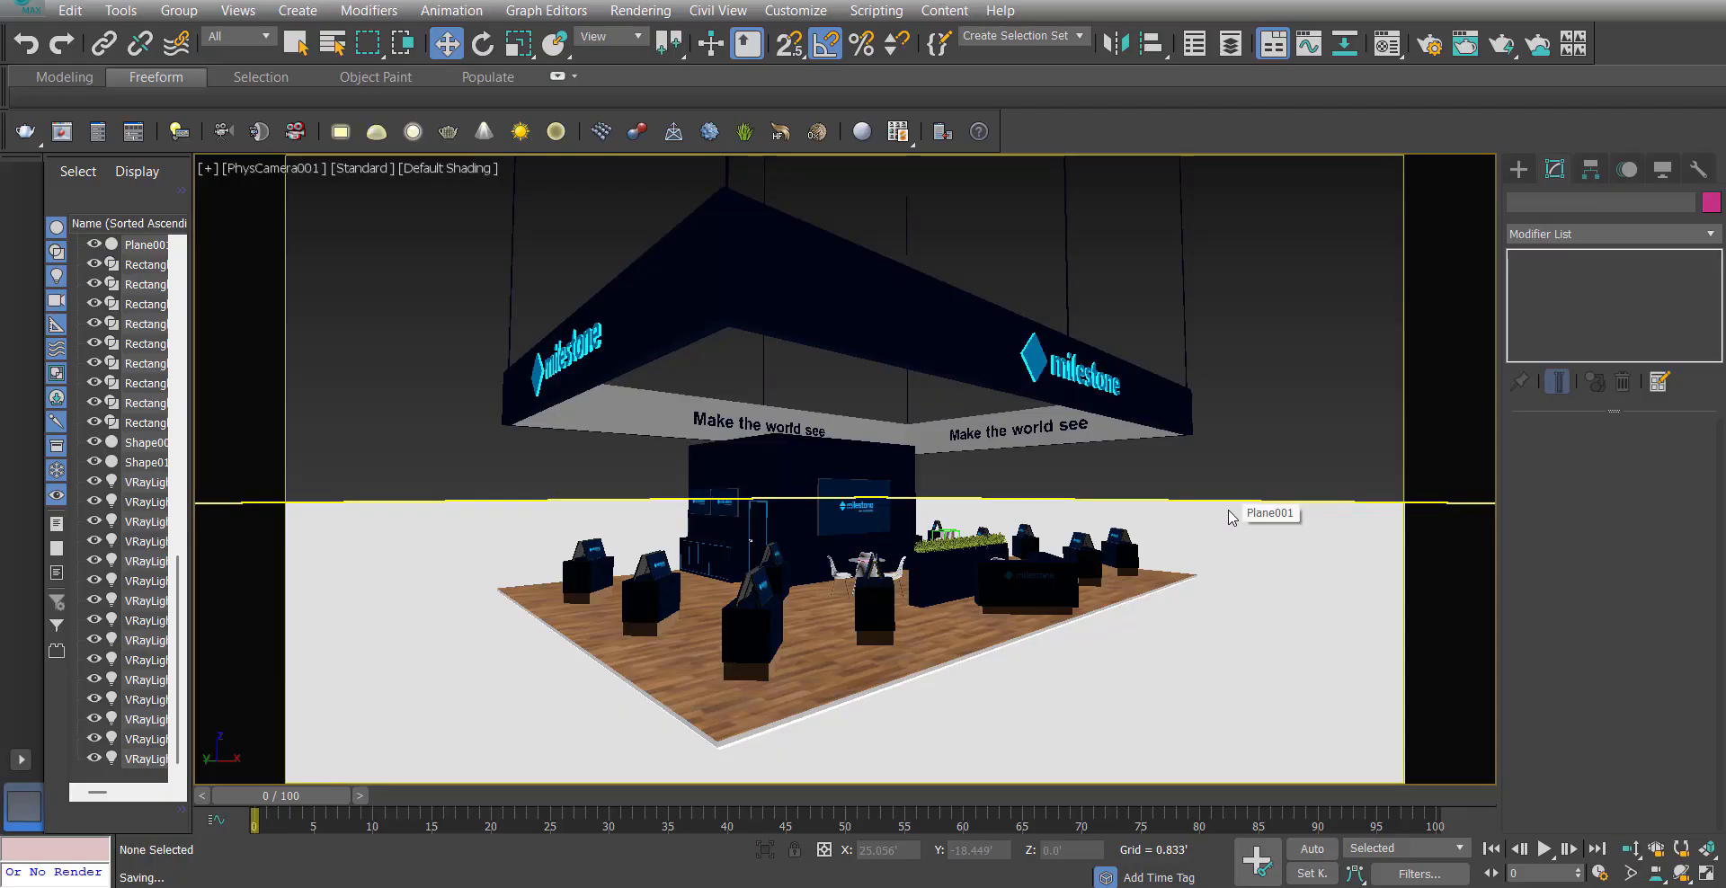
{"action": "key", "text": "shift+q"}
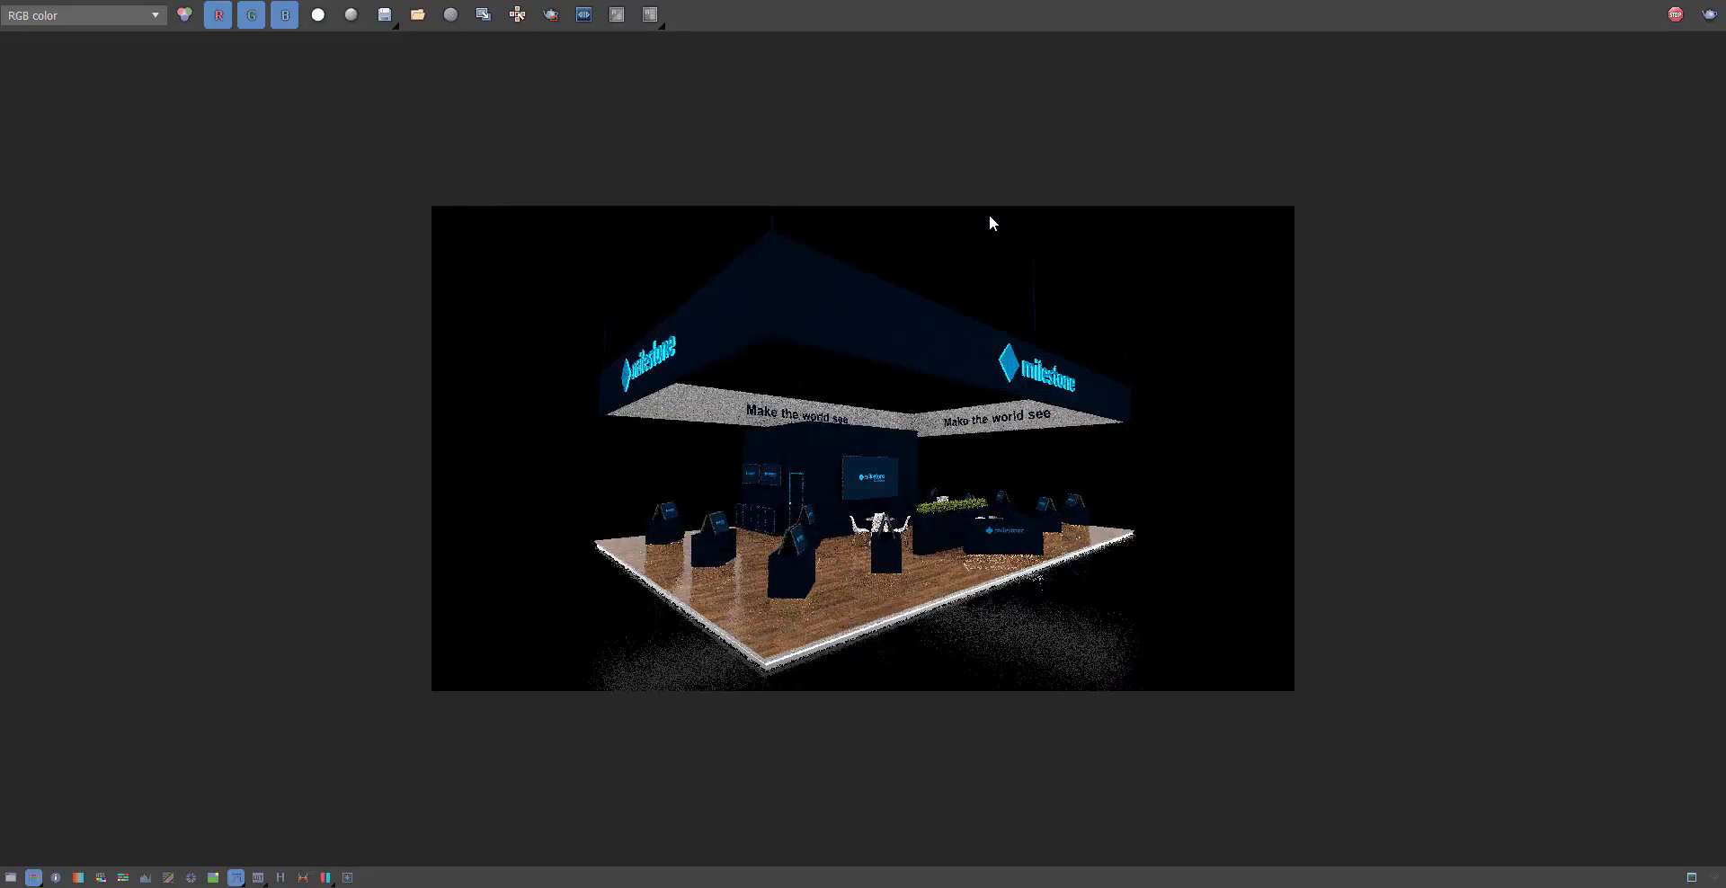
{"action": "scroll", "coordinate": [811, 611], "scroll_direction": "up", "scroll_amount": 5}
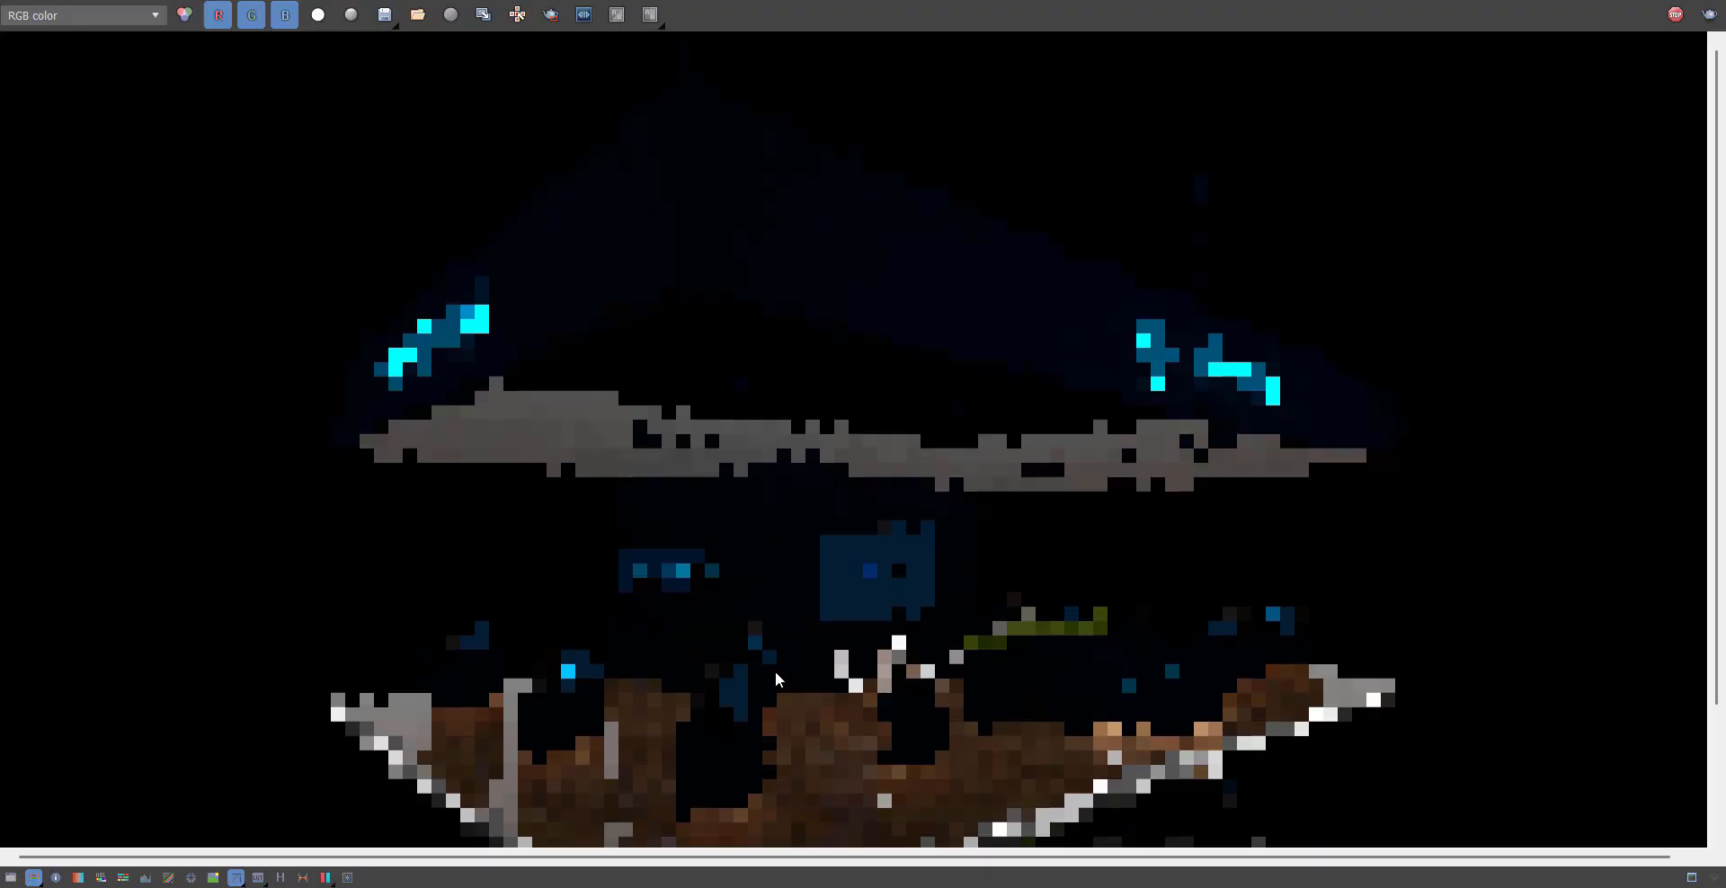
{"action": "scroll", "coordinate": [946, 525], "scroll_direction": "down", "scroll_amount": 5}
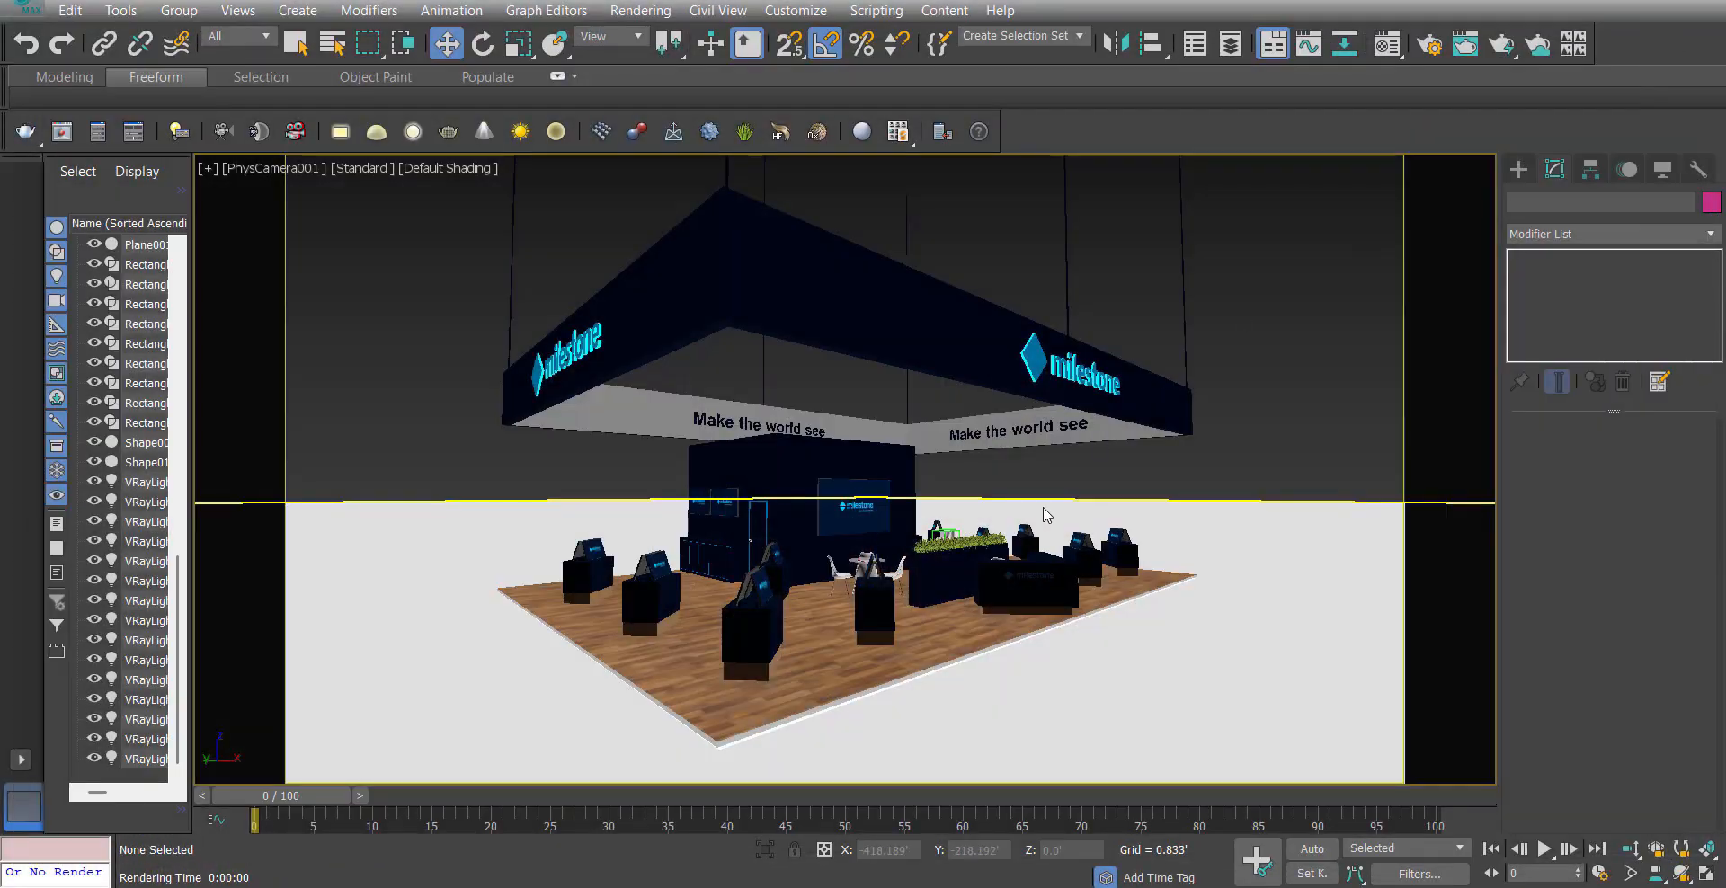
Set the environment background colour to dark grey, RGB 22, 22, 22.
{"action": "key", "text": "8"}
{"action": "left_click", "coordinate": [456, 231]}
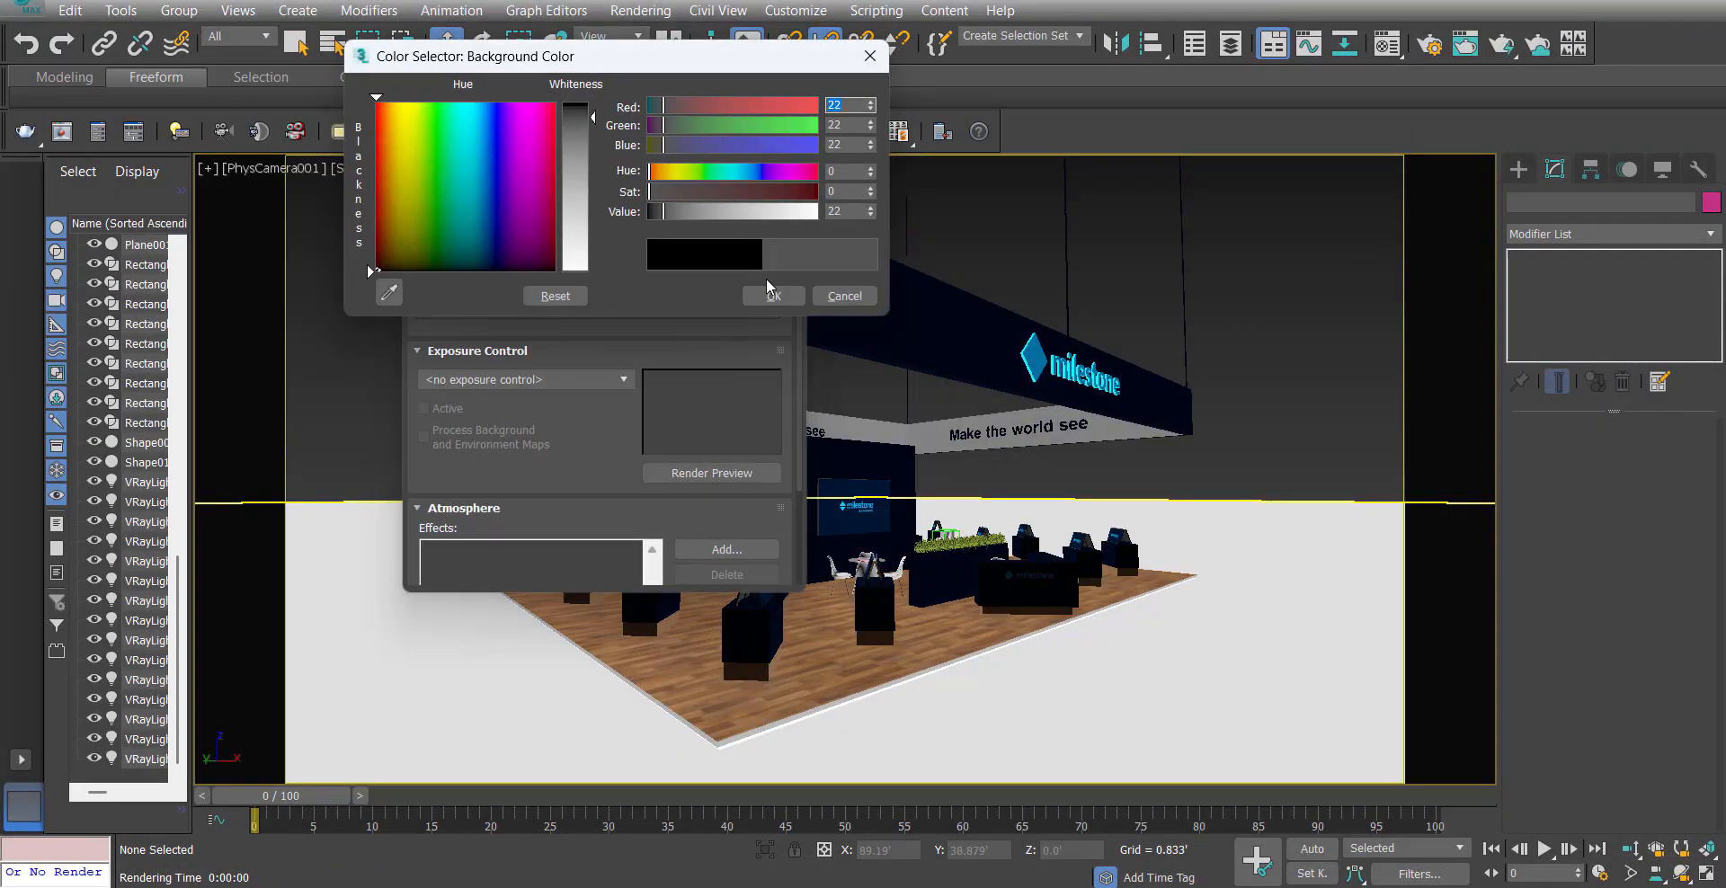
{"action": "left_click", "coordinate": [772, 294]}
Render the camera view again, examine the counter bases up close, and close the environment settings.
{"action": "key", "text": "shift+q"}
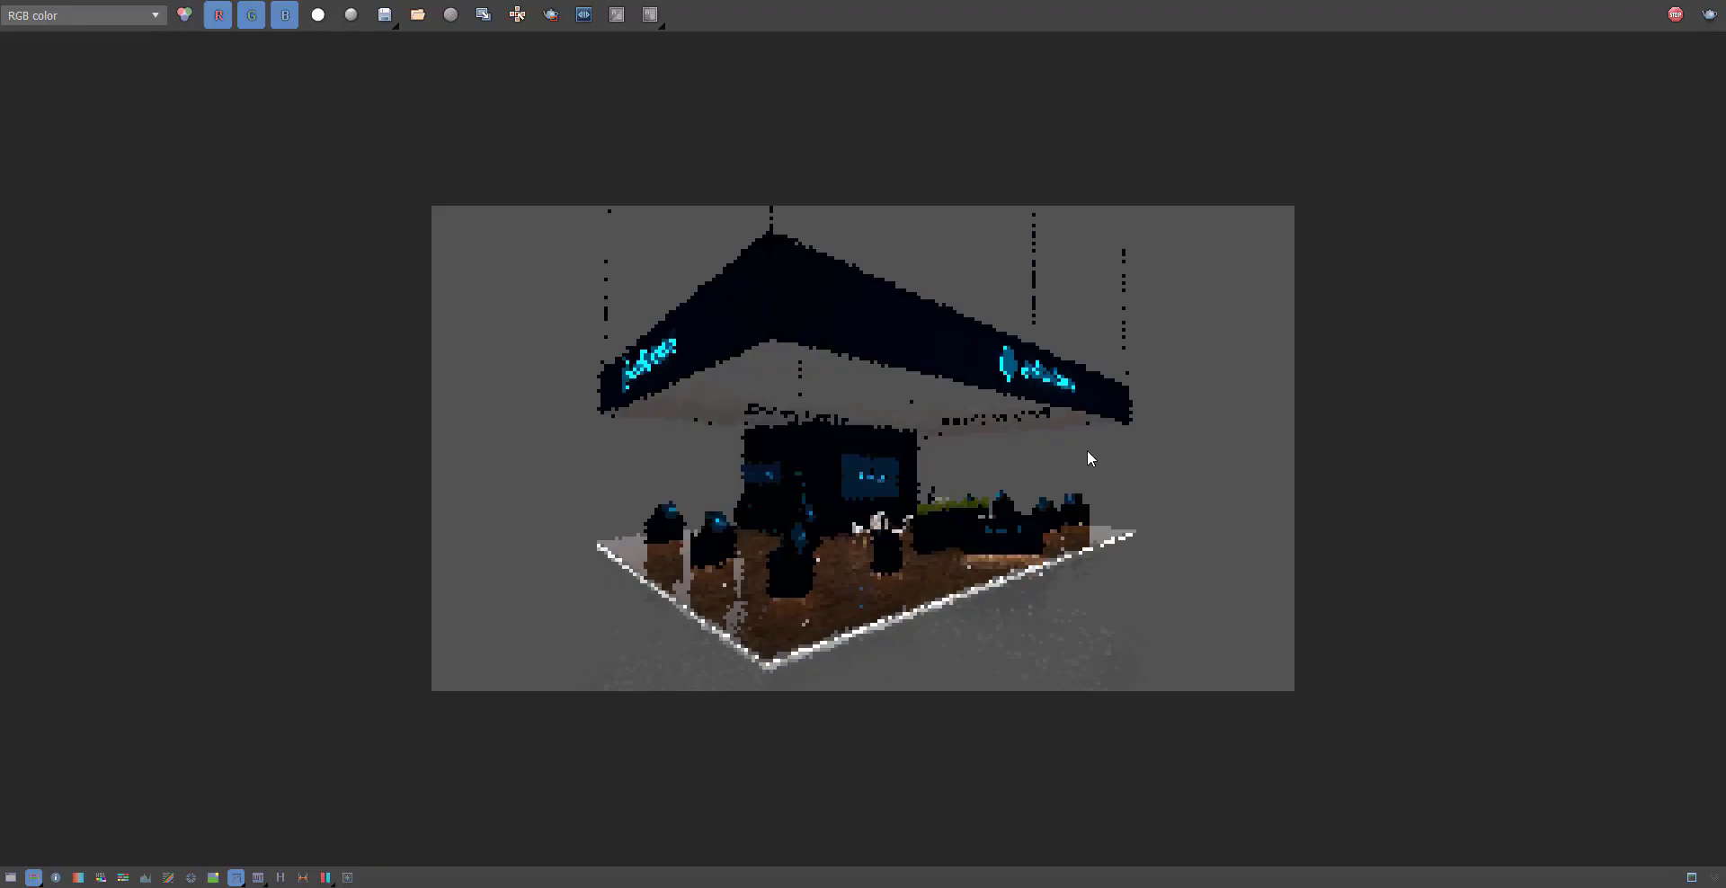
{"action": "scroll", "coordinate": [673, 363], "scroll_direction": "up", "scroll_amount": 1}
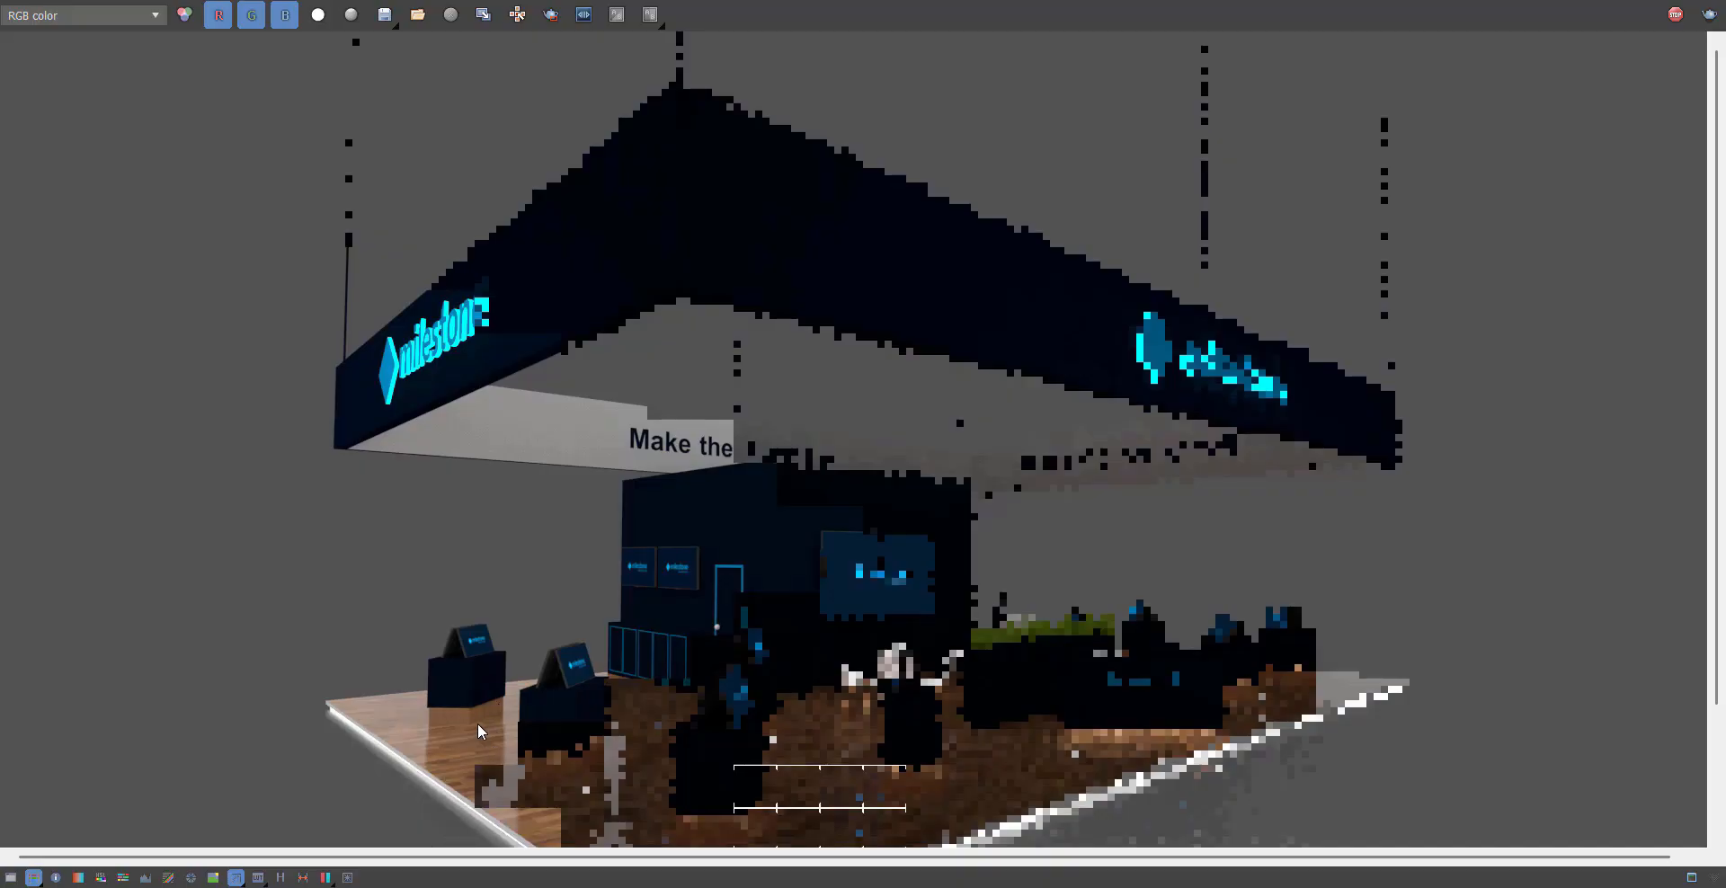
{"action": "scroll", "coordinate": [477, 731], "scroll_direction": "up", "scroll_amount": 4}
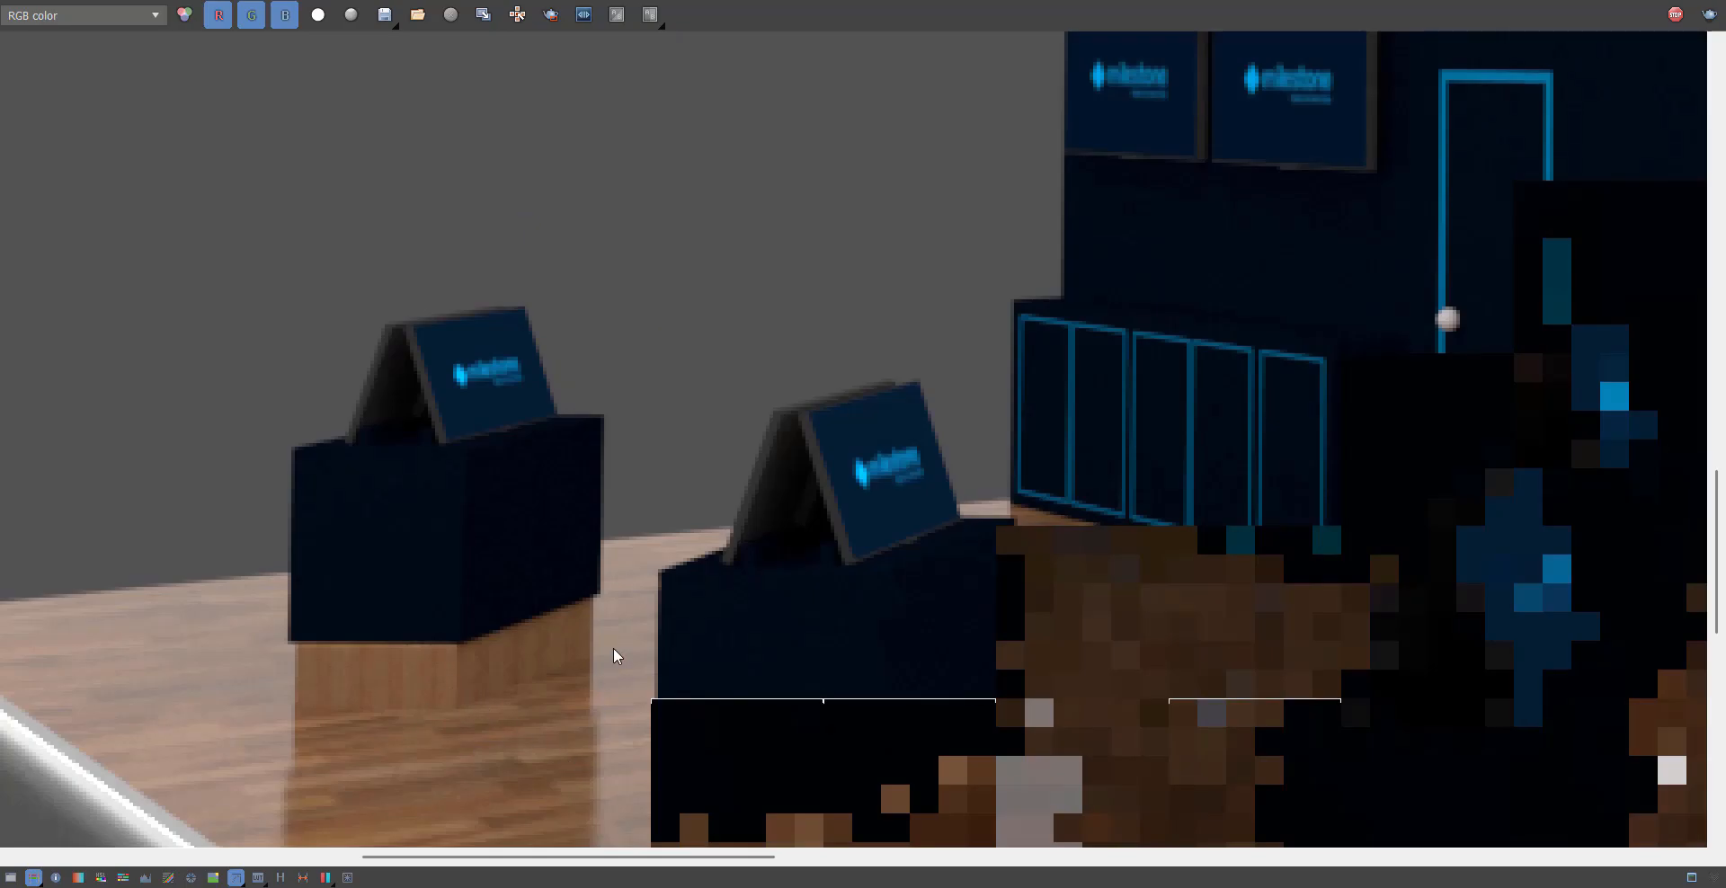
{"action": "scroll", "coordinate": [613, 649], "scroll_direction": "down", "scroll_amount": 3}
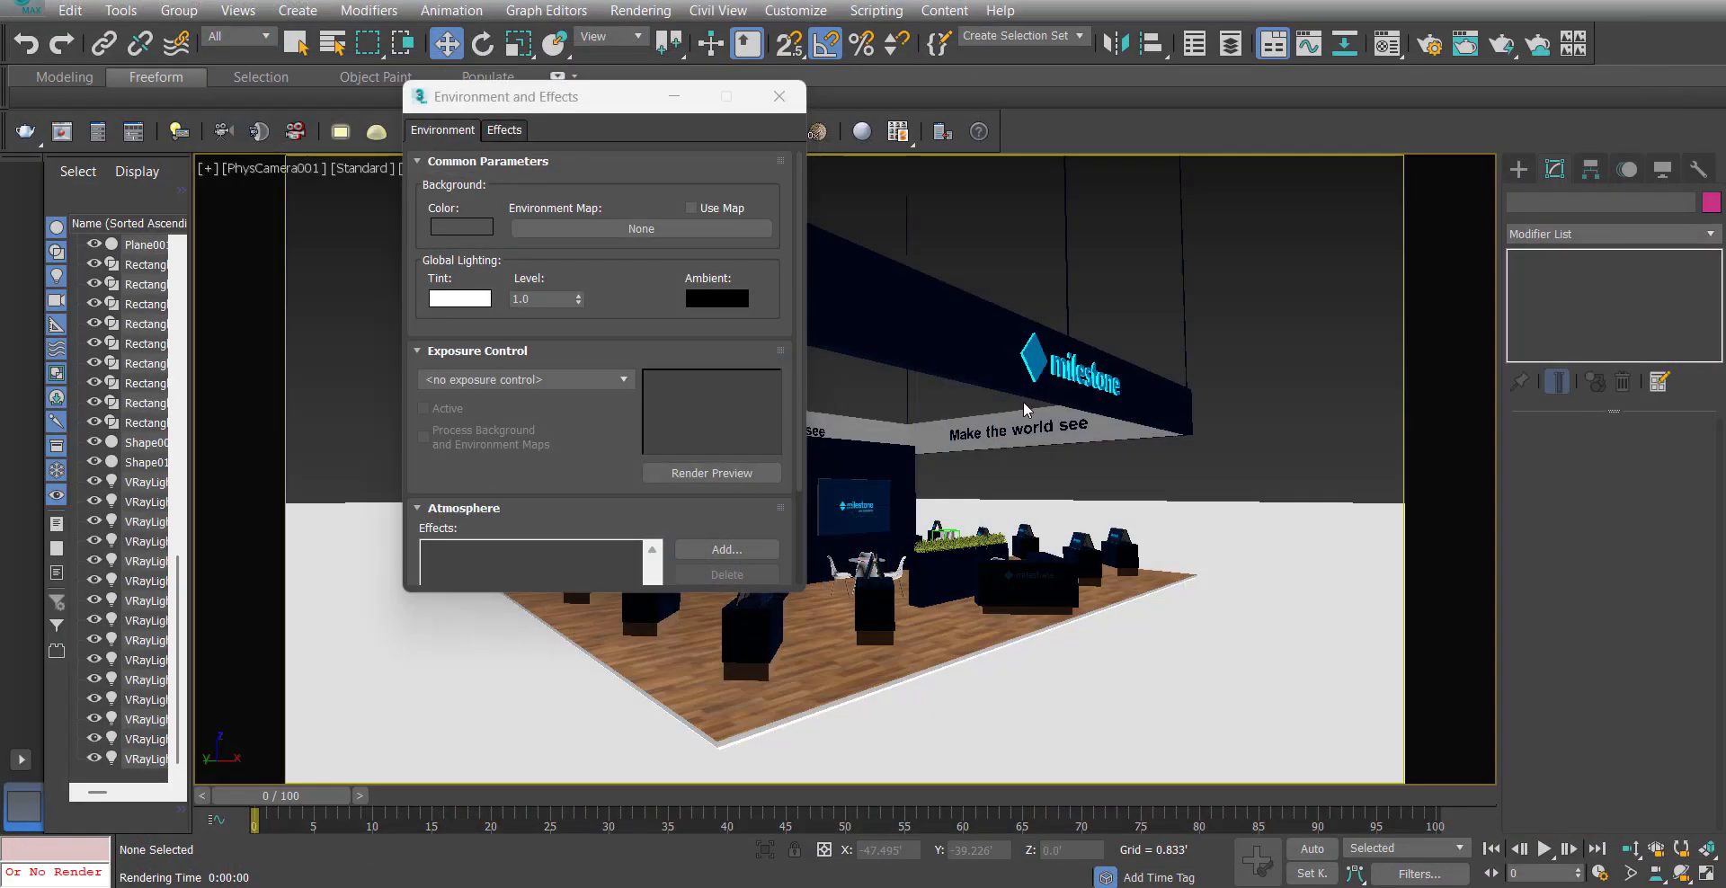
{"action": "left_click", "coordinate": [779, 85]}
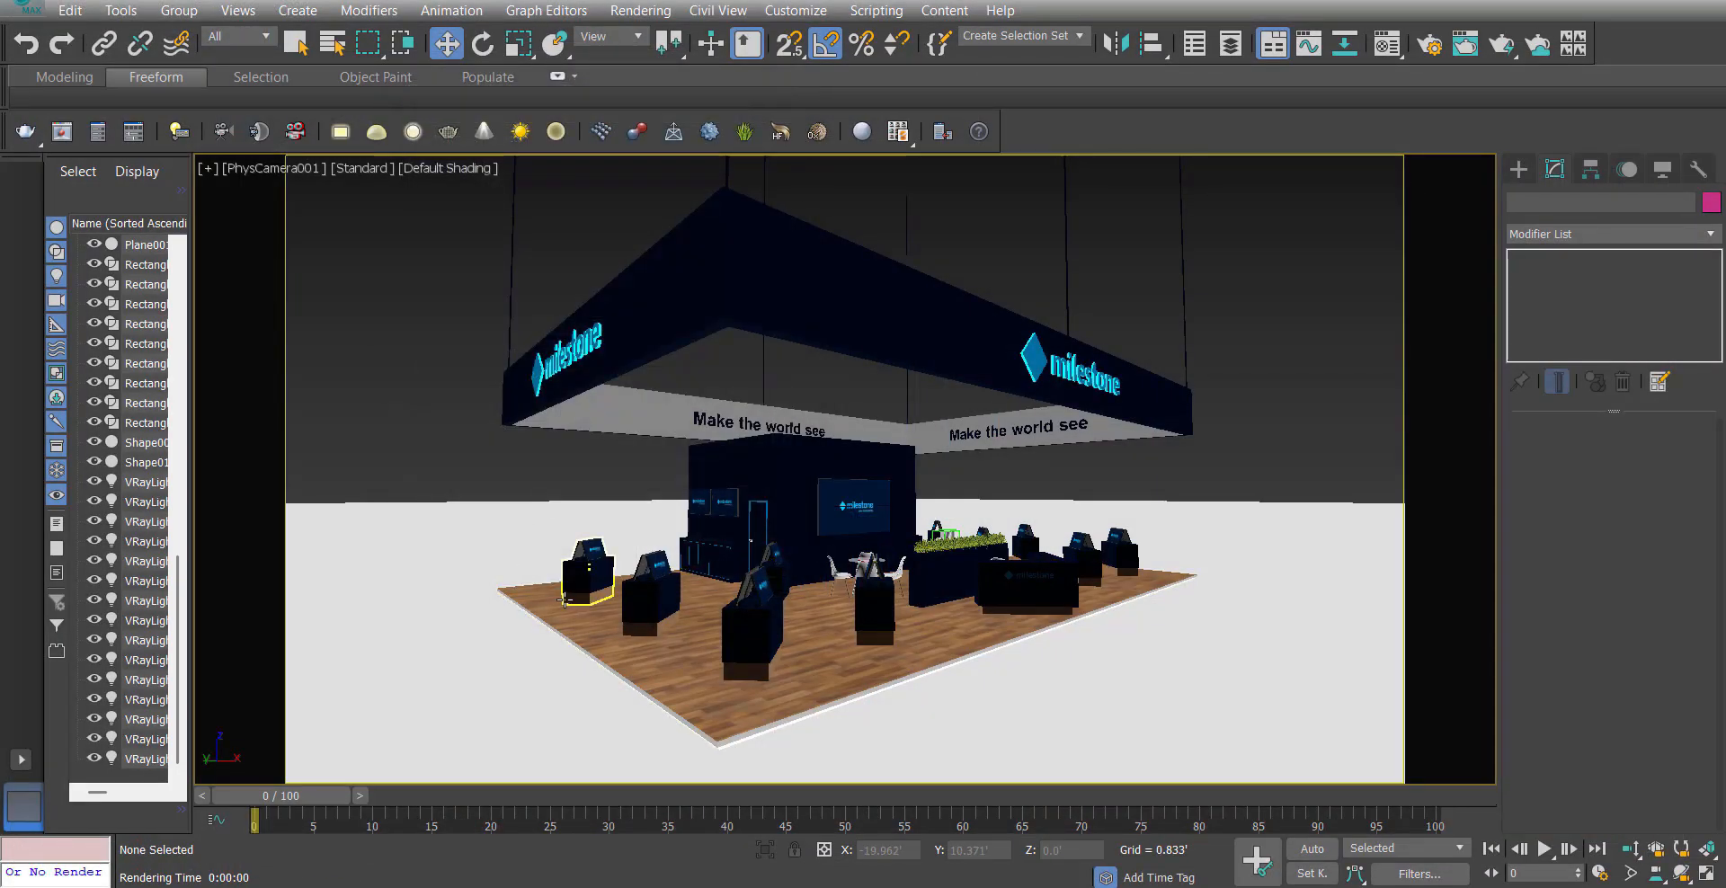
Show the lights again and select the plane light beneath the rear counter, VRayLight008, in a perspective close-up.
{"action": "key", "text": "shift+l"}
{"action": "key", "text": "p"}
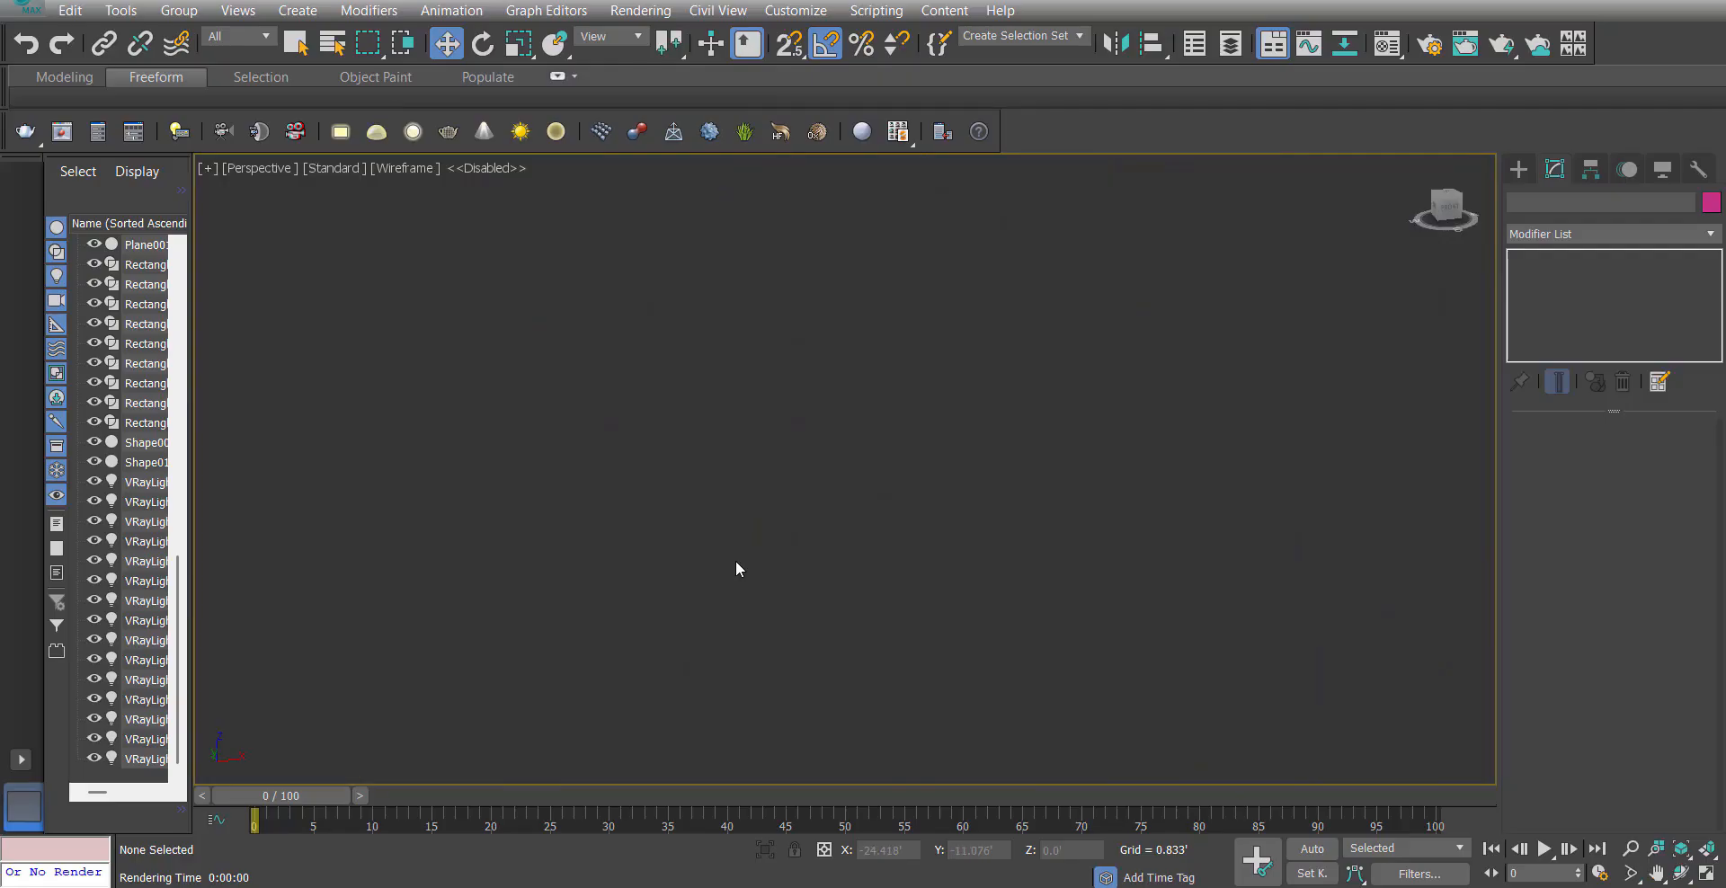
{"action": "left_click", "coordinate": [738, 524]}
{"action": "key", "text": "z"}
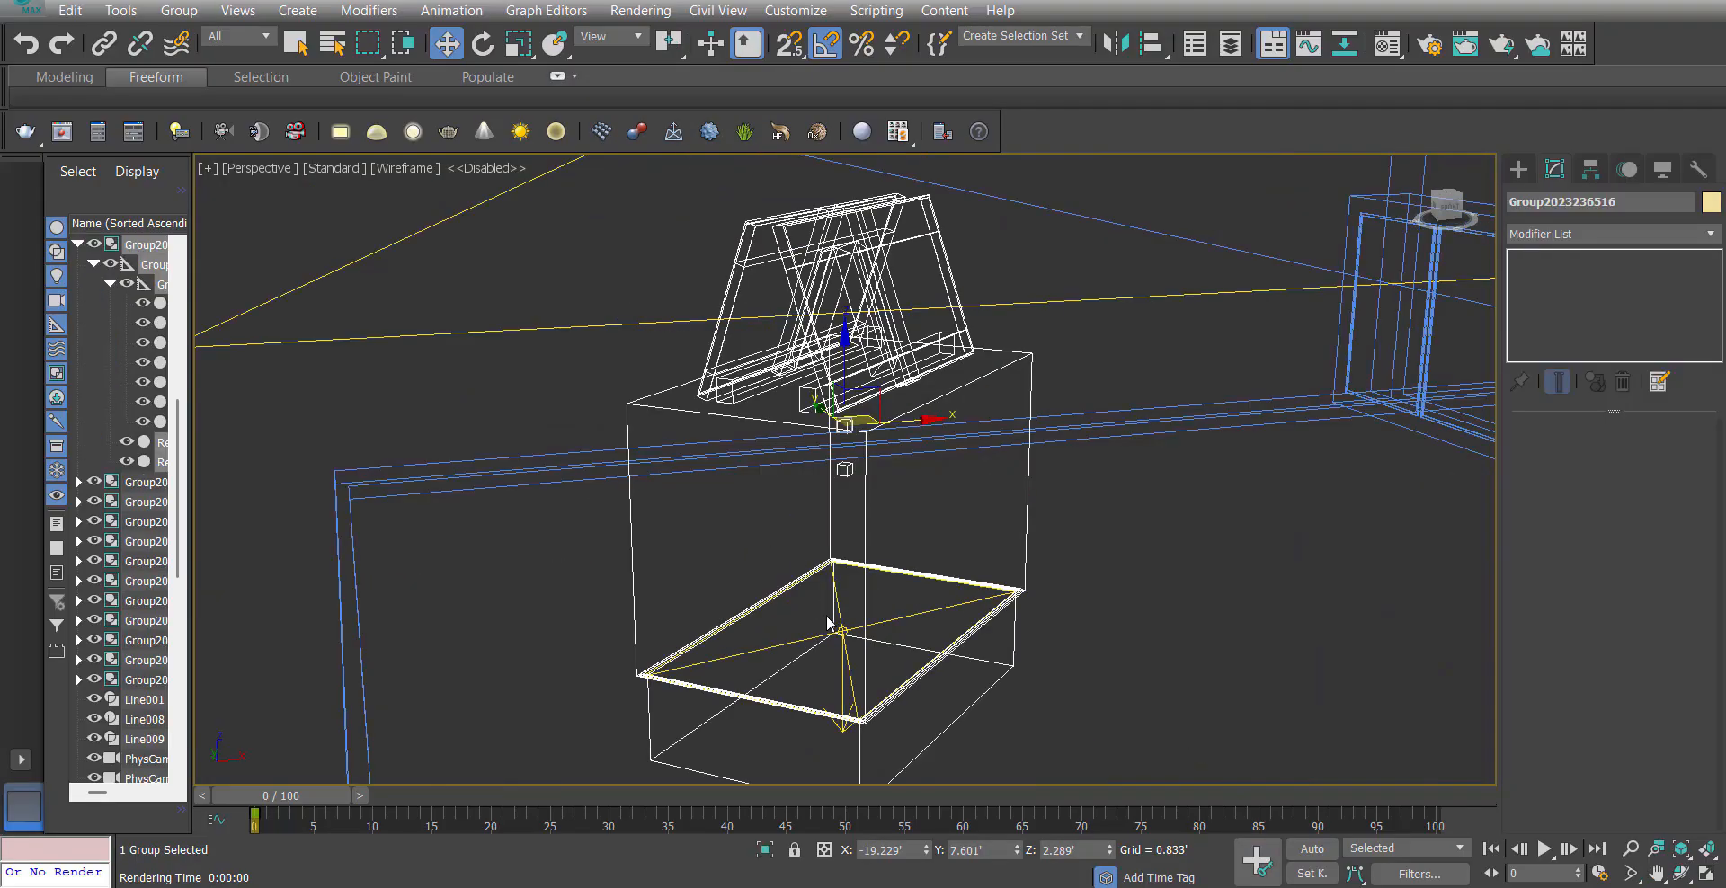
{"action": "left_click", "coordinate": [834, 635]}
Check the light's height against the counter's underside from the front and set its multiplier to 12.
{"action": "key", "text": "f"}
{"action": "scroll", "coordinate": [855, 334], "scroll_direction": "up", "scroll_amount": 3}
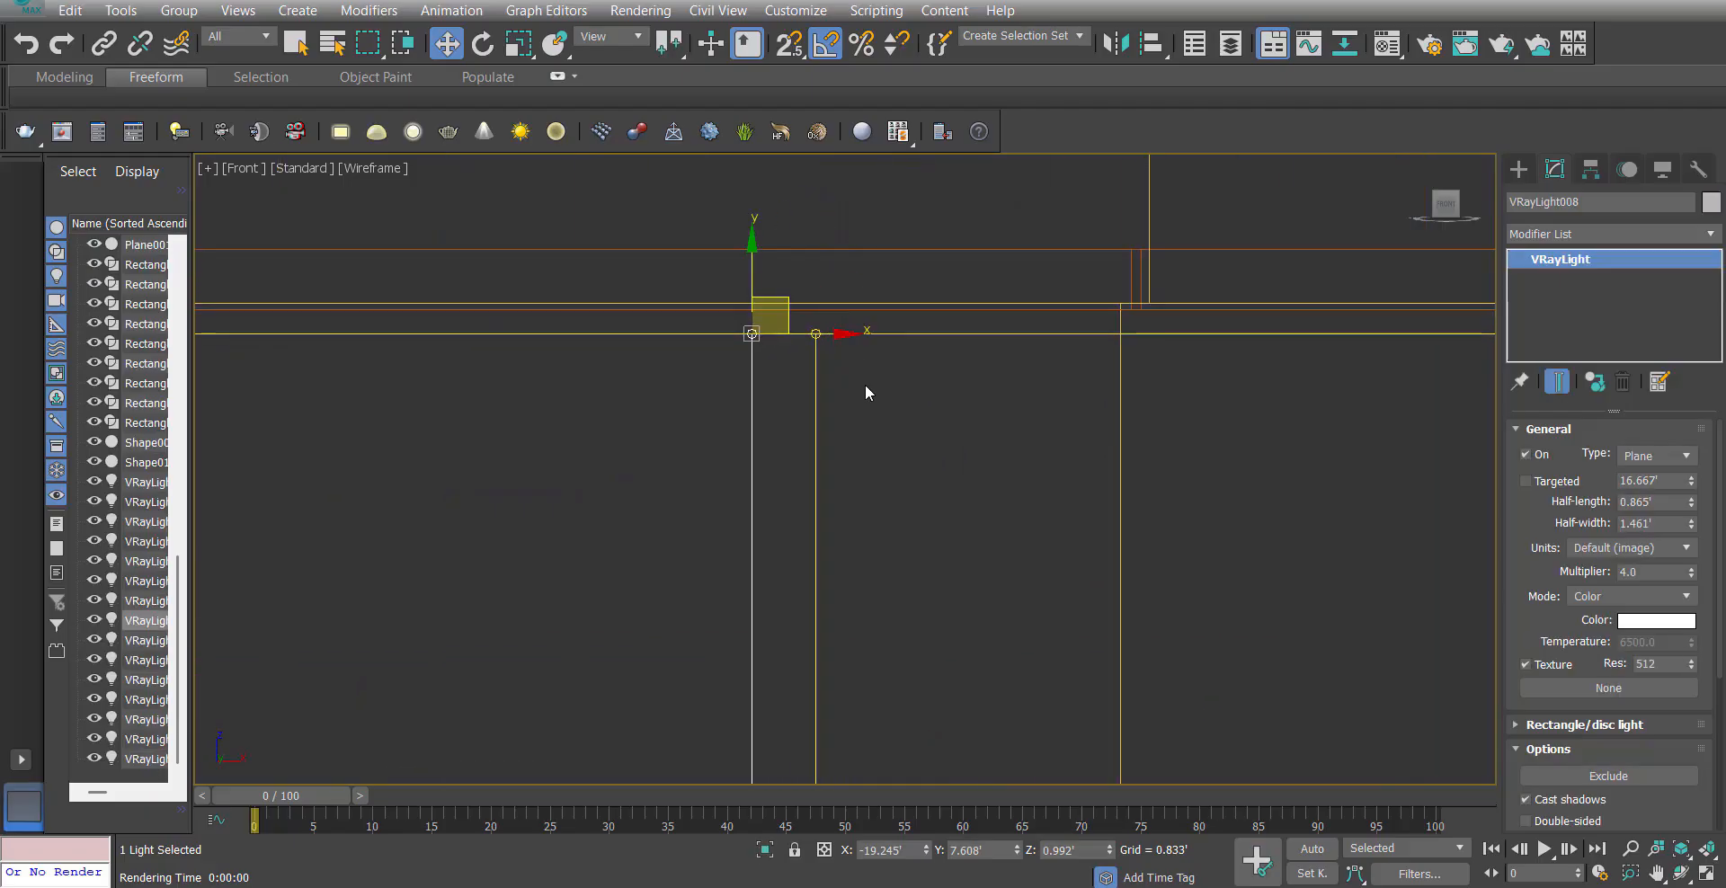
{"action": "scroll", "coordinate": [865, 385], "scroll_direction": "down", "scroll_amount": 3}
{"action": "scroll", "coordinate": [914, 403], "scroll_direction": "down", "scroll_amount": 3}
{"action": "scroll", "coordinate": [760, 312], "scroll_direction": "up", "scroll_amount": 8}
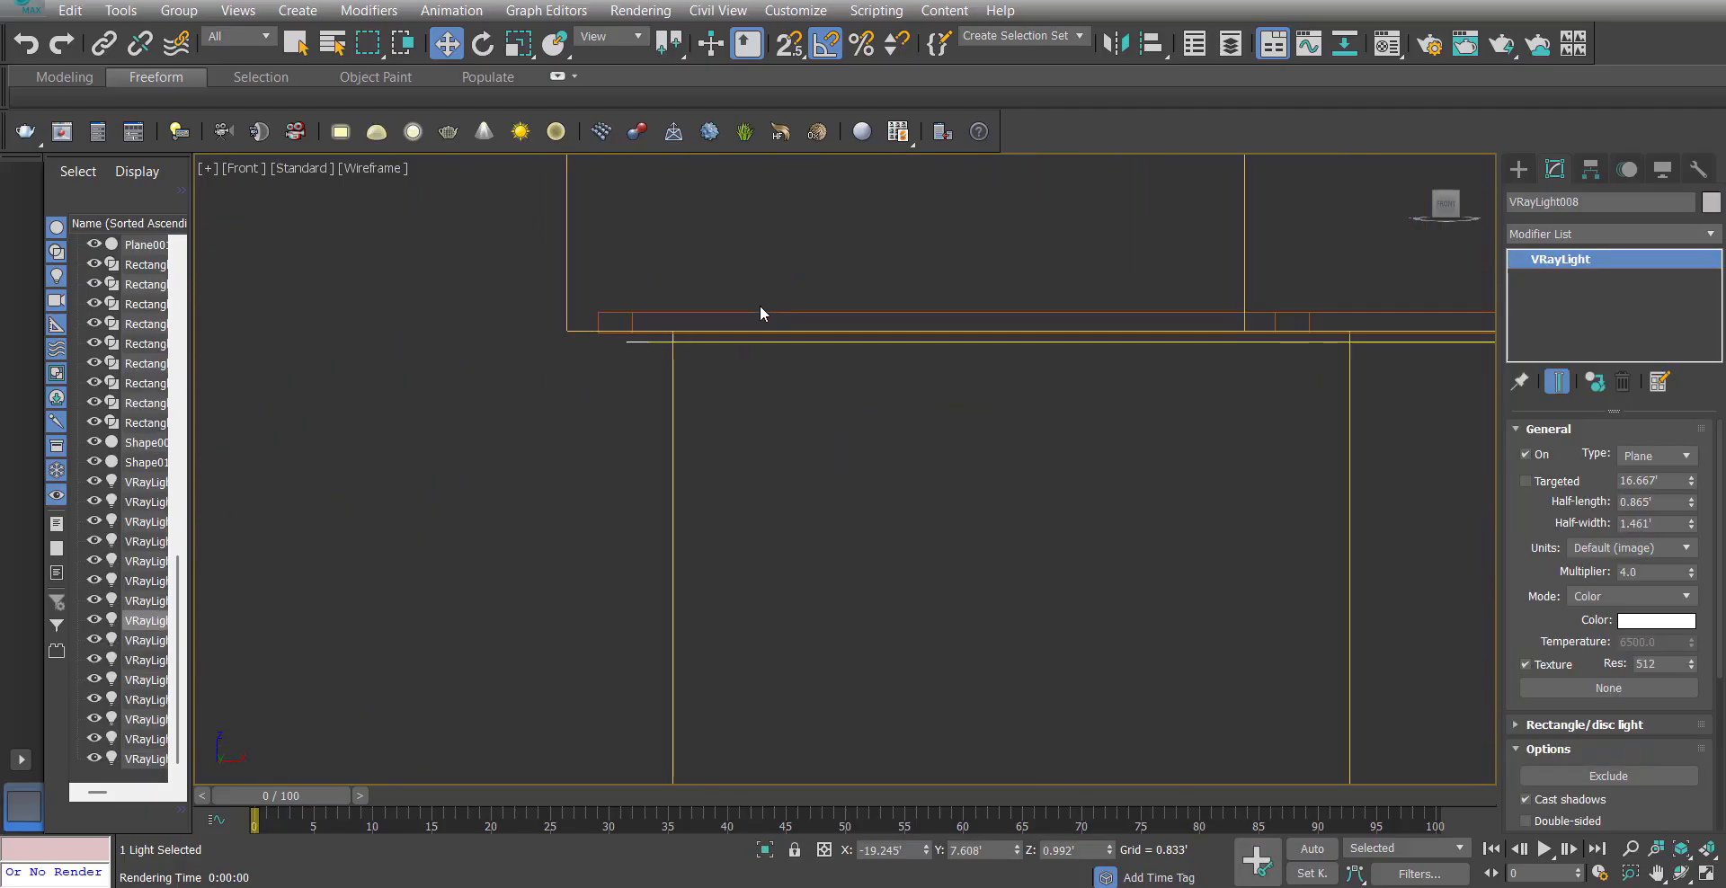
{"action": "scroll", "coordinate": [1358, 499], "scroll_direction": "down", "scroll_amount": 2}
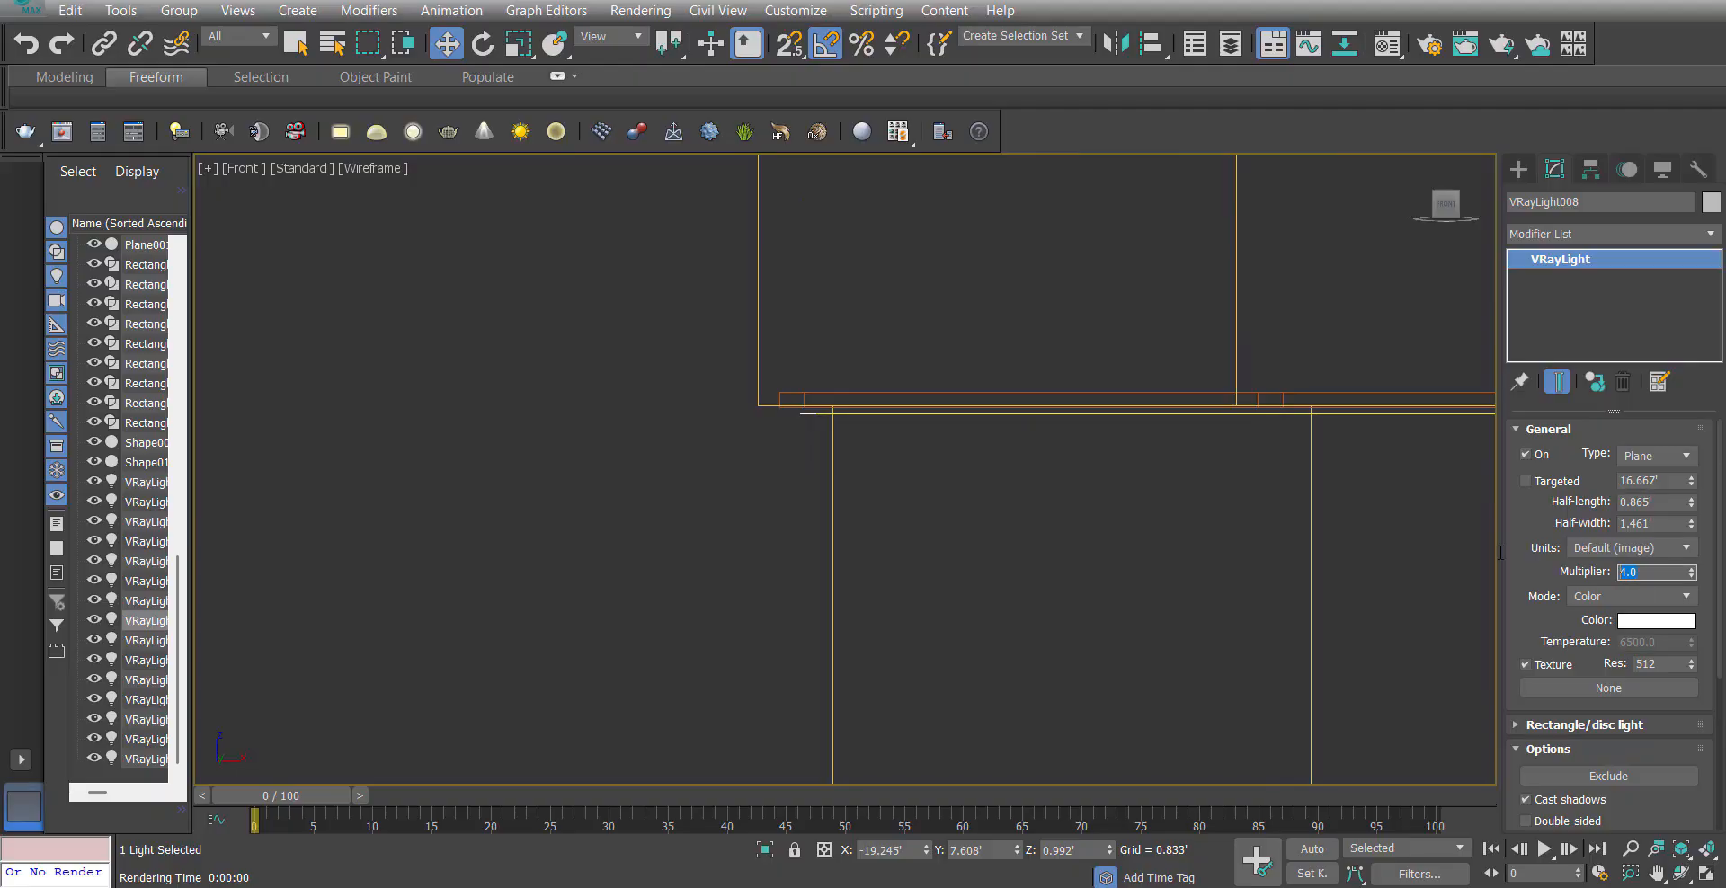
{"action": "type", "text": "12"}
{"action": "left_click", "coordinate": [923, 551]}
Render the camera view with buckets following the pointer, inspect the glow at the counter bases, and stop and close the render.
{"action": "key", "text": "c"}
{"action": "key", "text": "shift+q"}
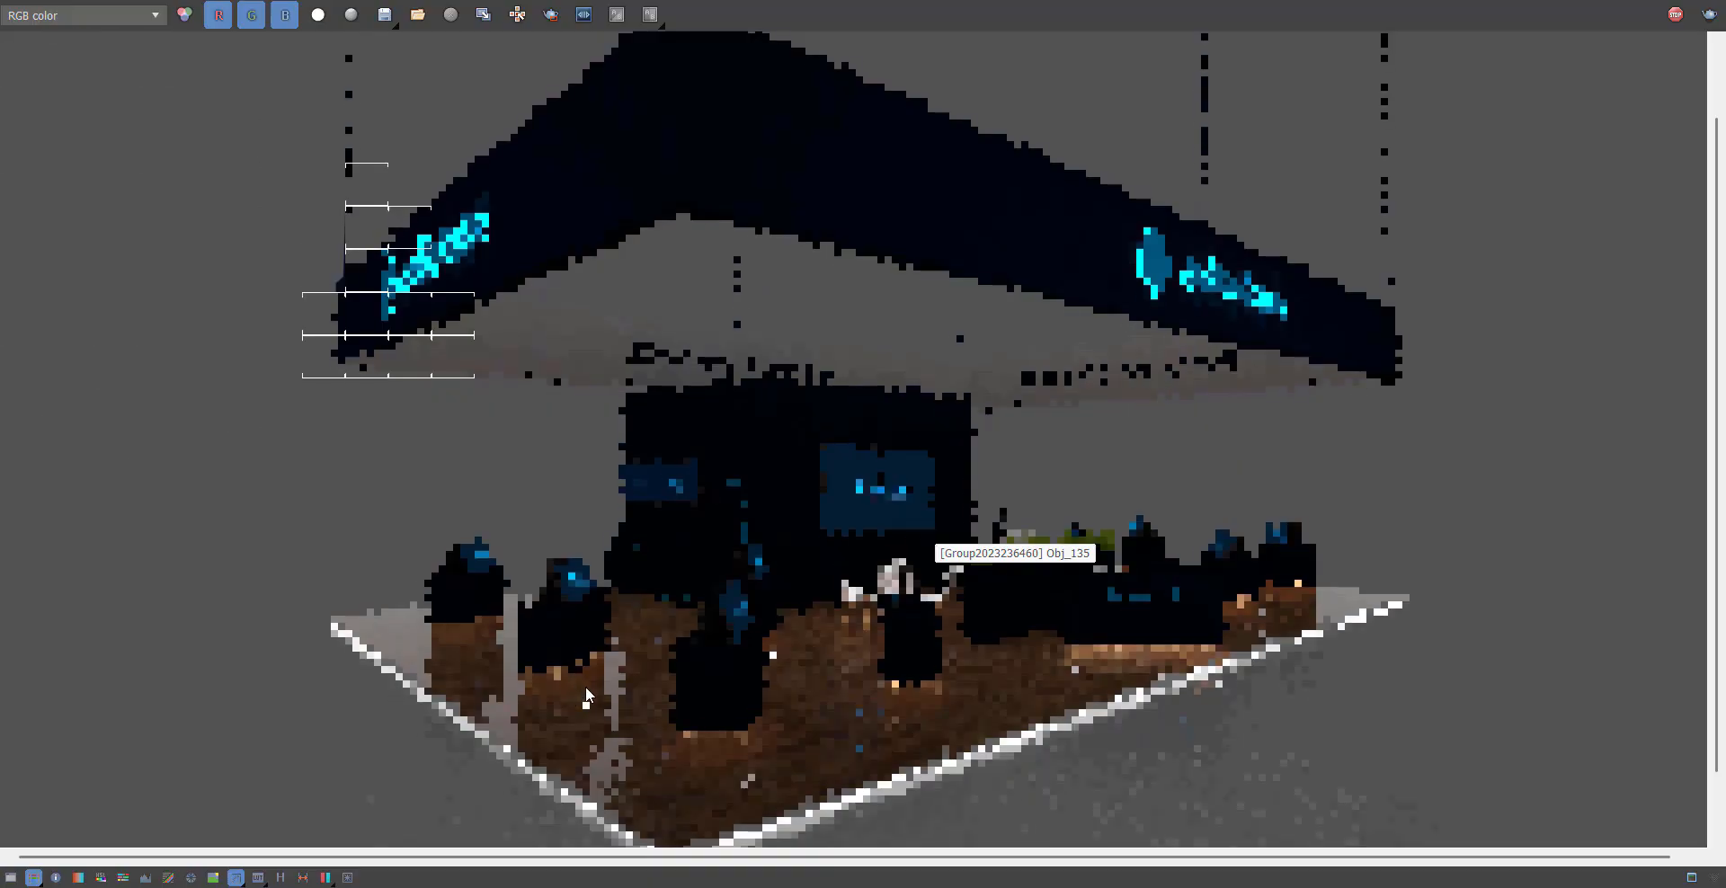
{"action": "left_click", "coordinate": [518, 14]}
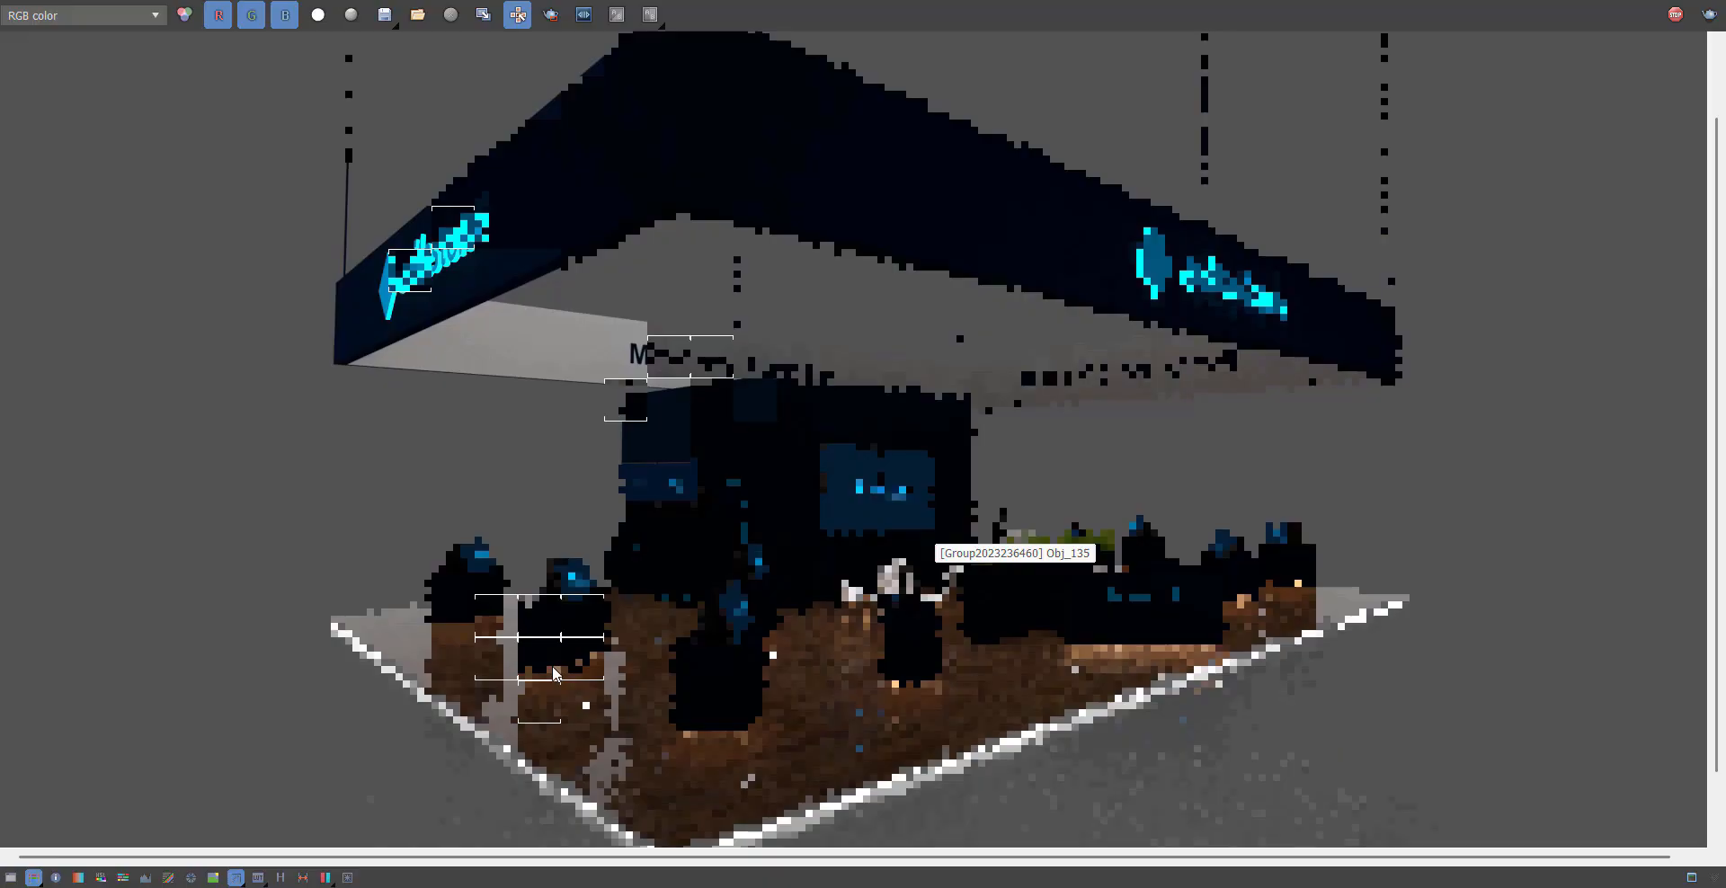
{"action": "scroll", "coordinate": [510, 697], "scroll_direction": "up", "scroll_amount": 2}
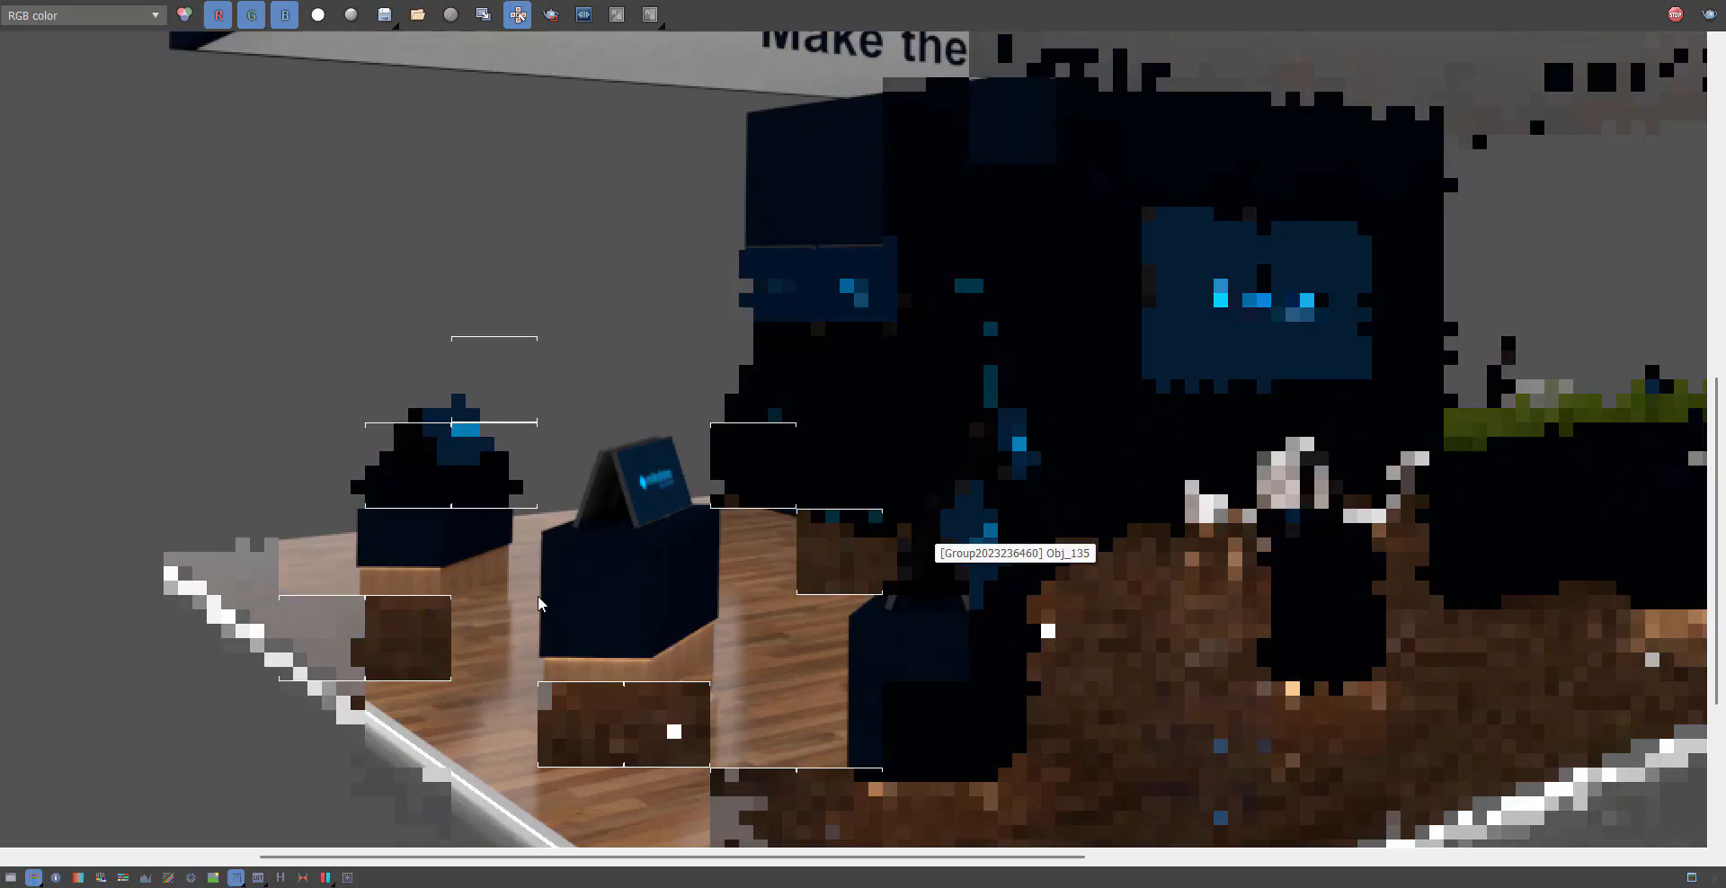
{"action": "scroll", "coordinate": [629, 648], "scroll_direction": "down", "scroll_amount": 2}
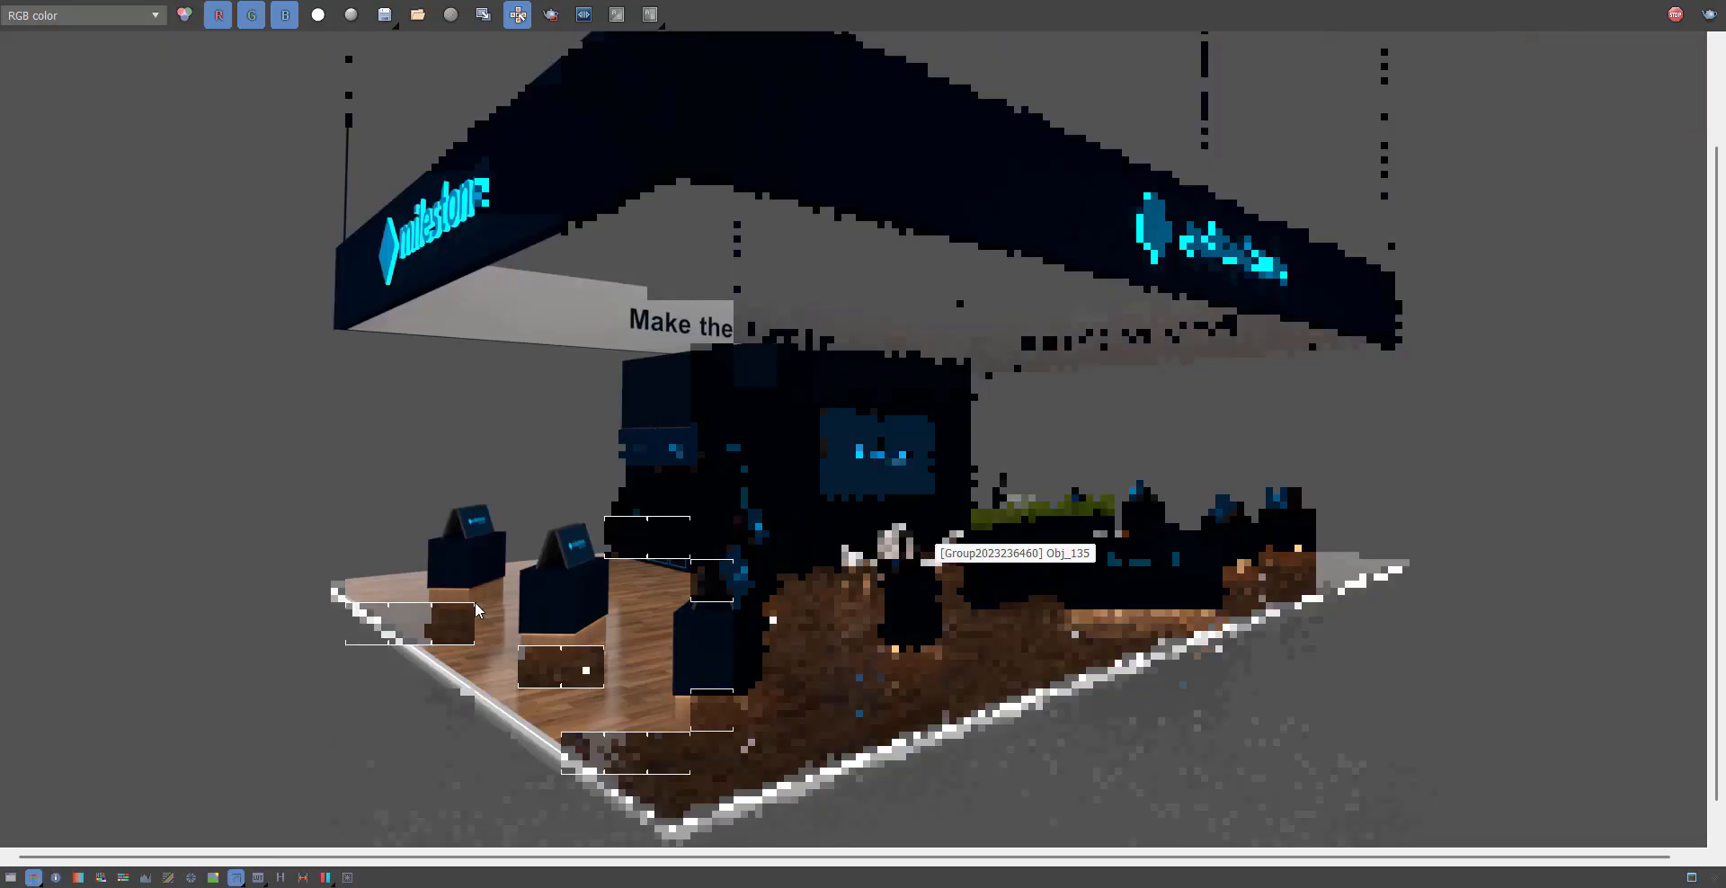
{"action": "scroll", "coordinate": [475, 601], "scroll_direction": "up", "scroll_amount": 4}
{"action": "scroll", "coordinate": [548, 607], "scroll_direction": "down", "scroll_amount": 4}
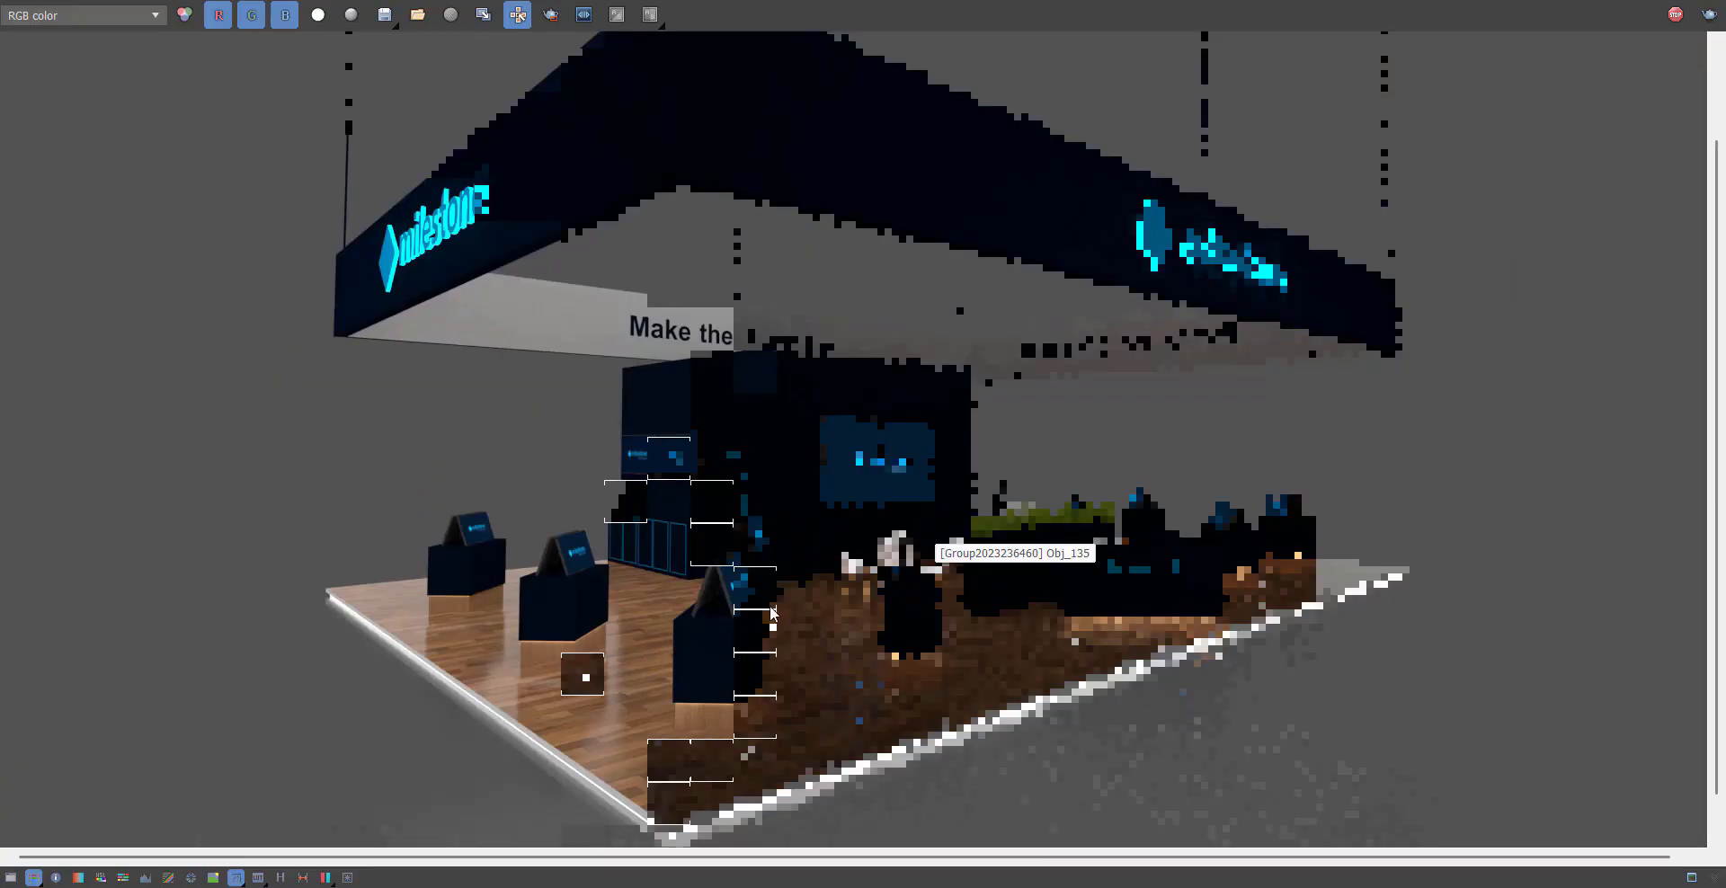
{"action": "left_click", "coordinate": [1675, 15]}
{"action": "left_click", "coordinate": [1705, 1]}
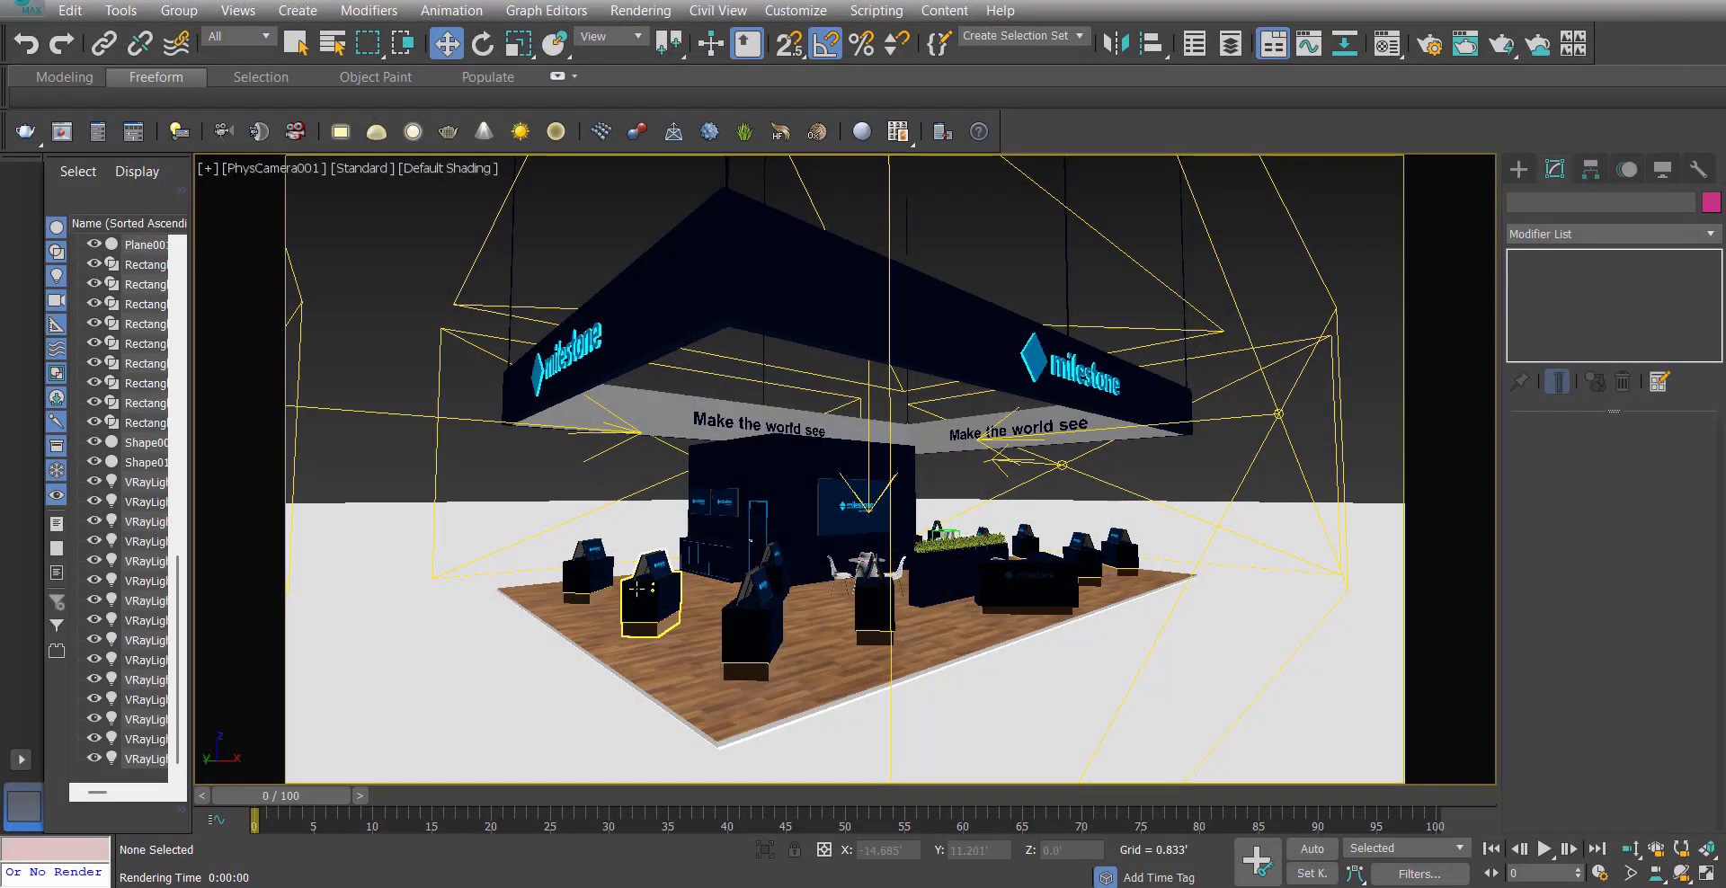
Select the plane light beneath the counter, VRayLight008, in the perspective view and set its multiplier to 30.
{"action": "key", "text": "p"}
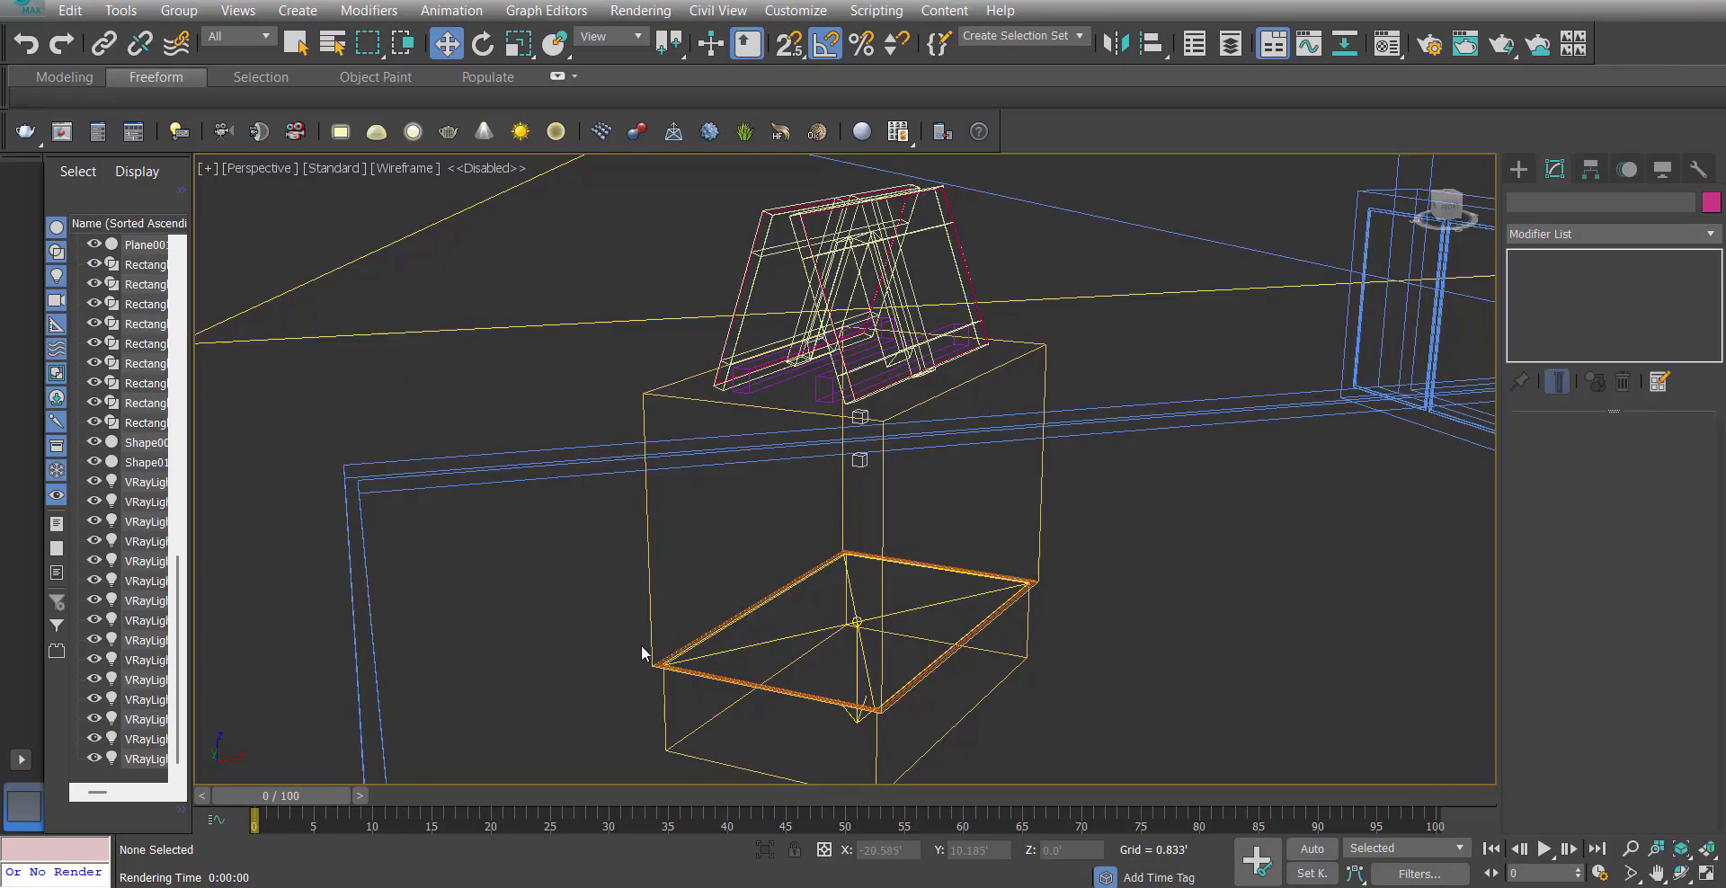
{"action": "left_click", "coordinate": [837, 623]}
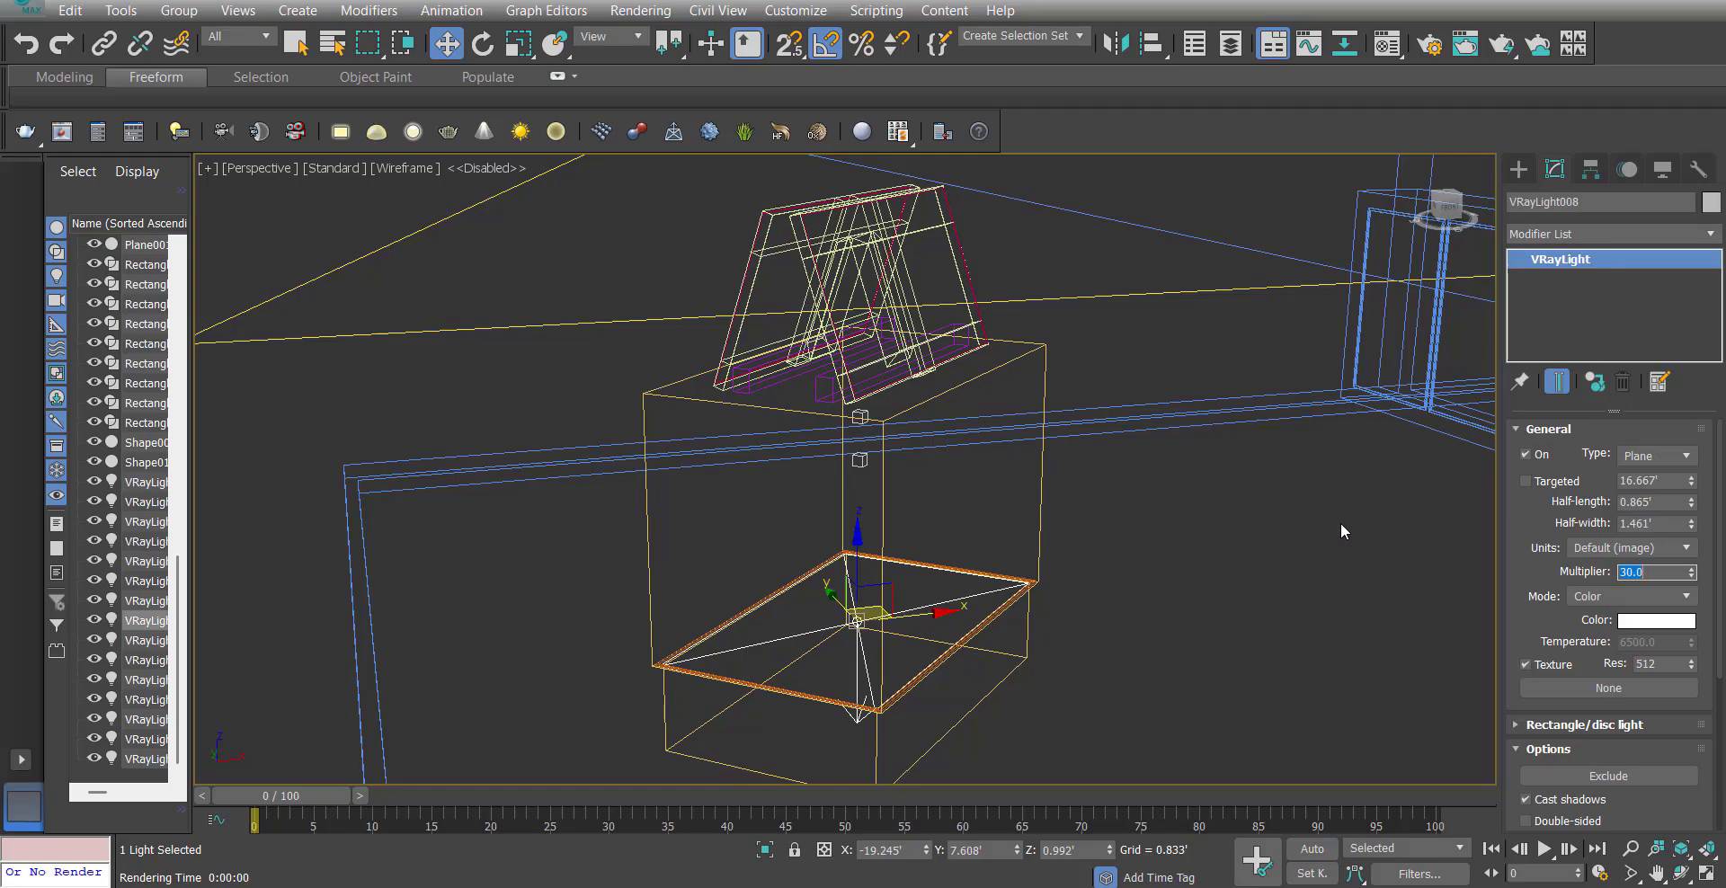
{"action": "left_click", "coordinate": [1418, 527]}
{"action": "scroll", "coordinate": [1070, 651], "scroll_direction": "down", "scroll_amount": 10}
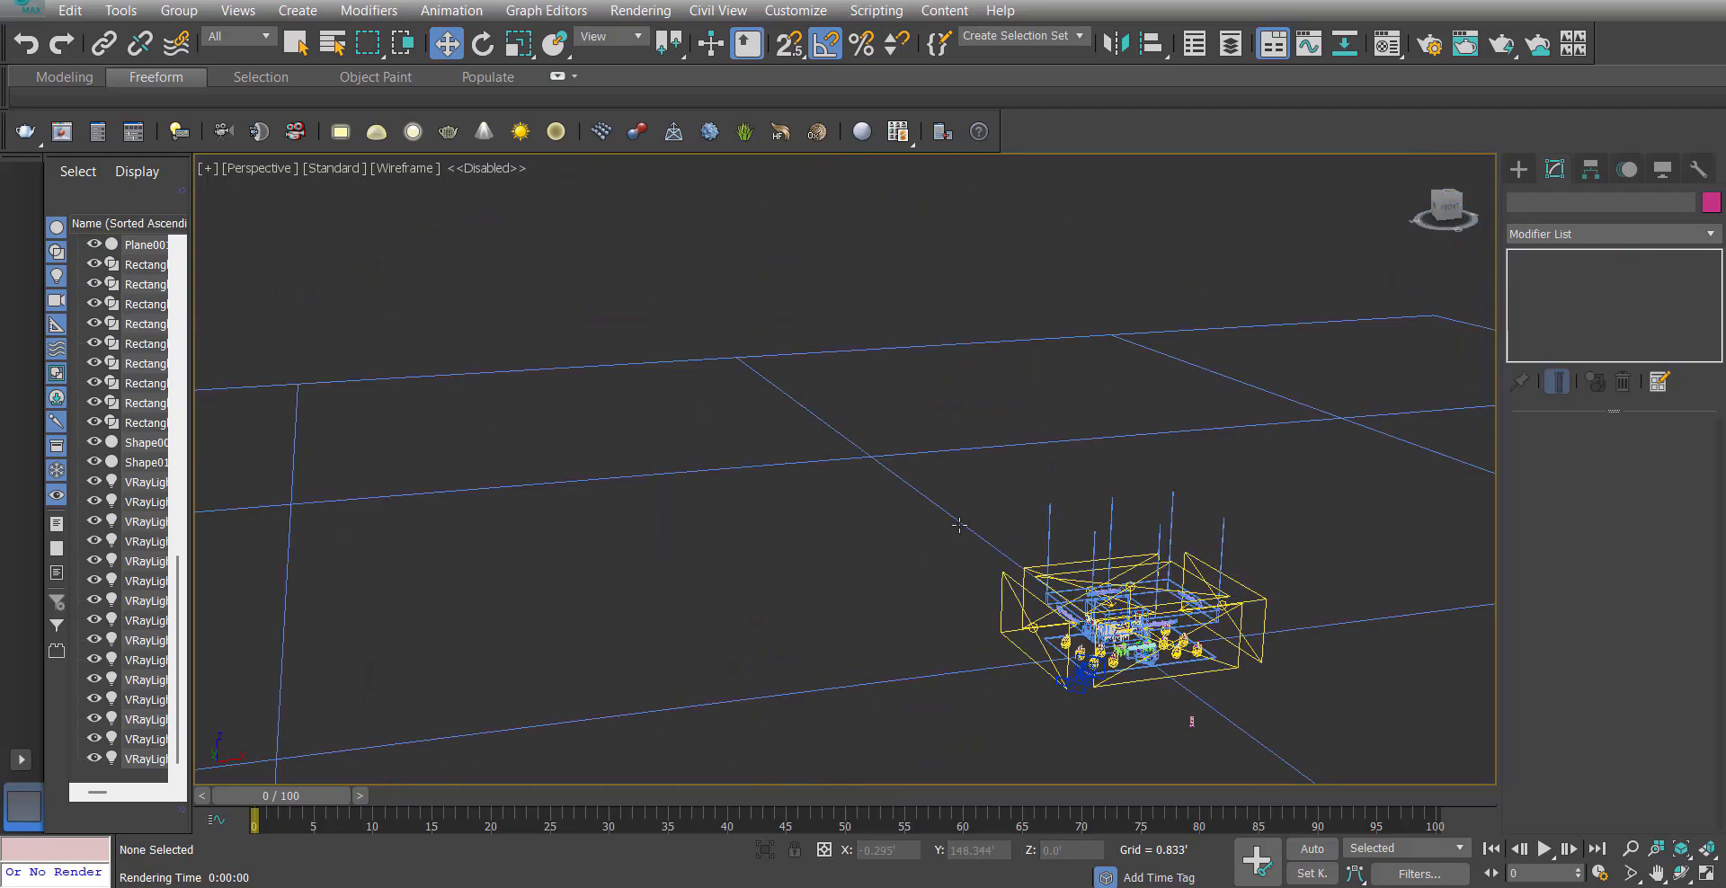
Return to the PhysCamera001 view, save the scene and render it.
{"action": "key", "text": "c"}
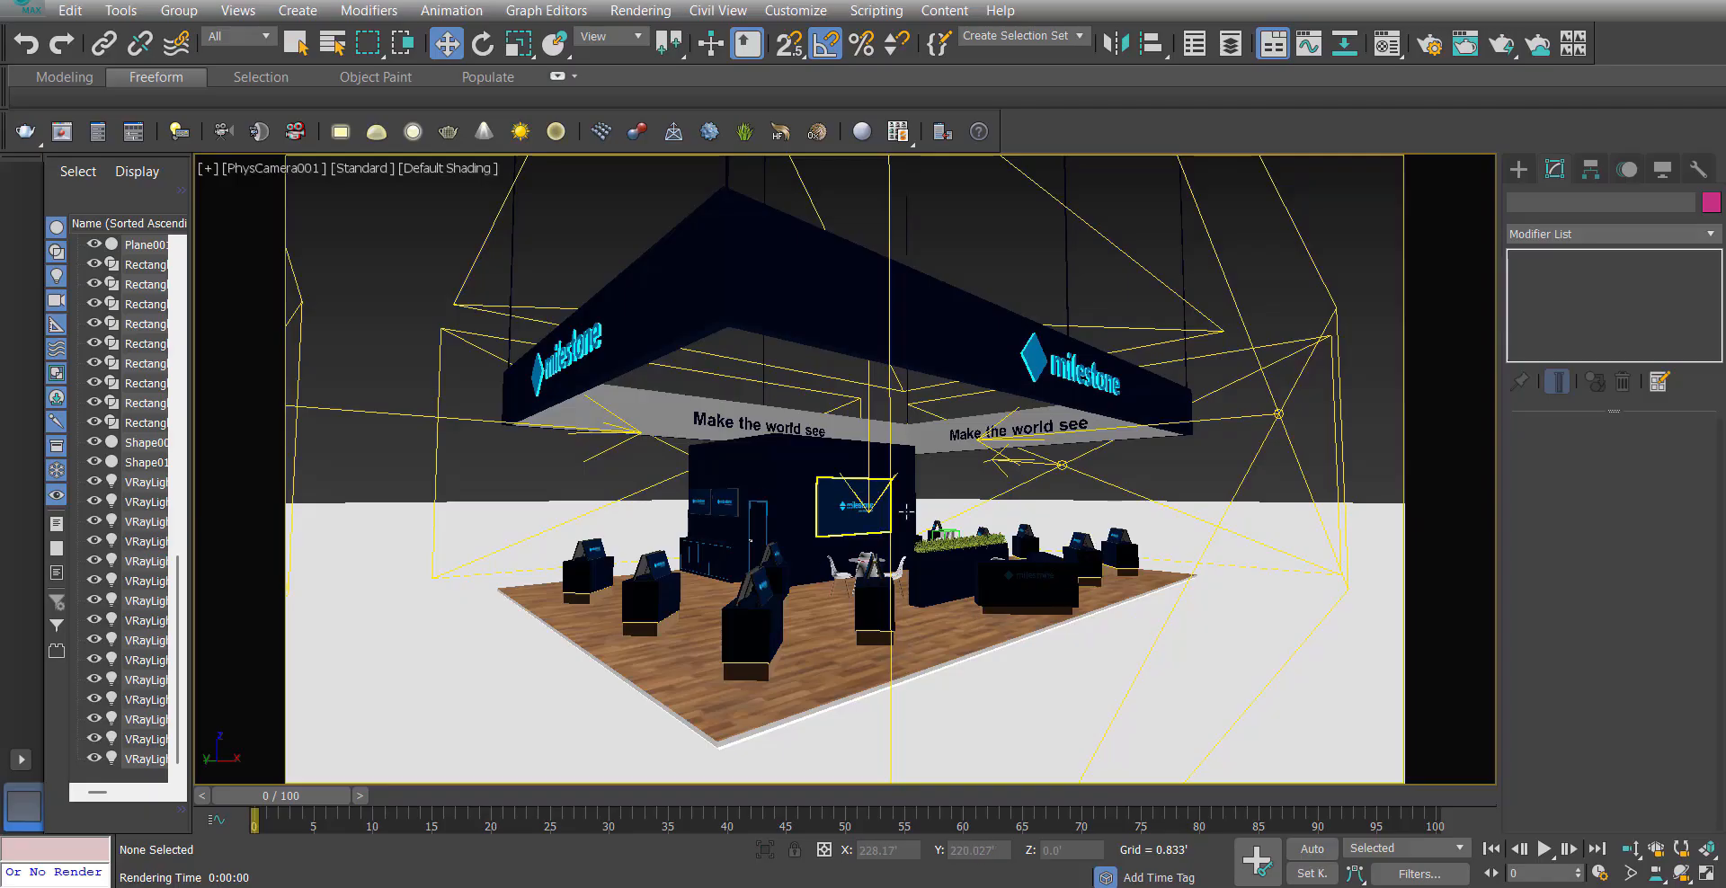
{"action": "key", "text": "ctrl+s"}
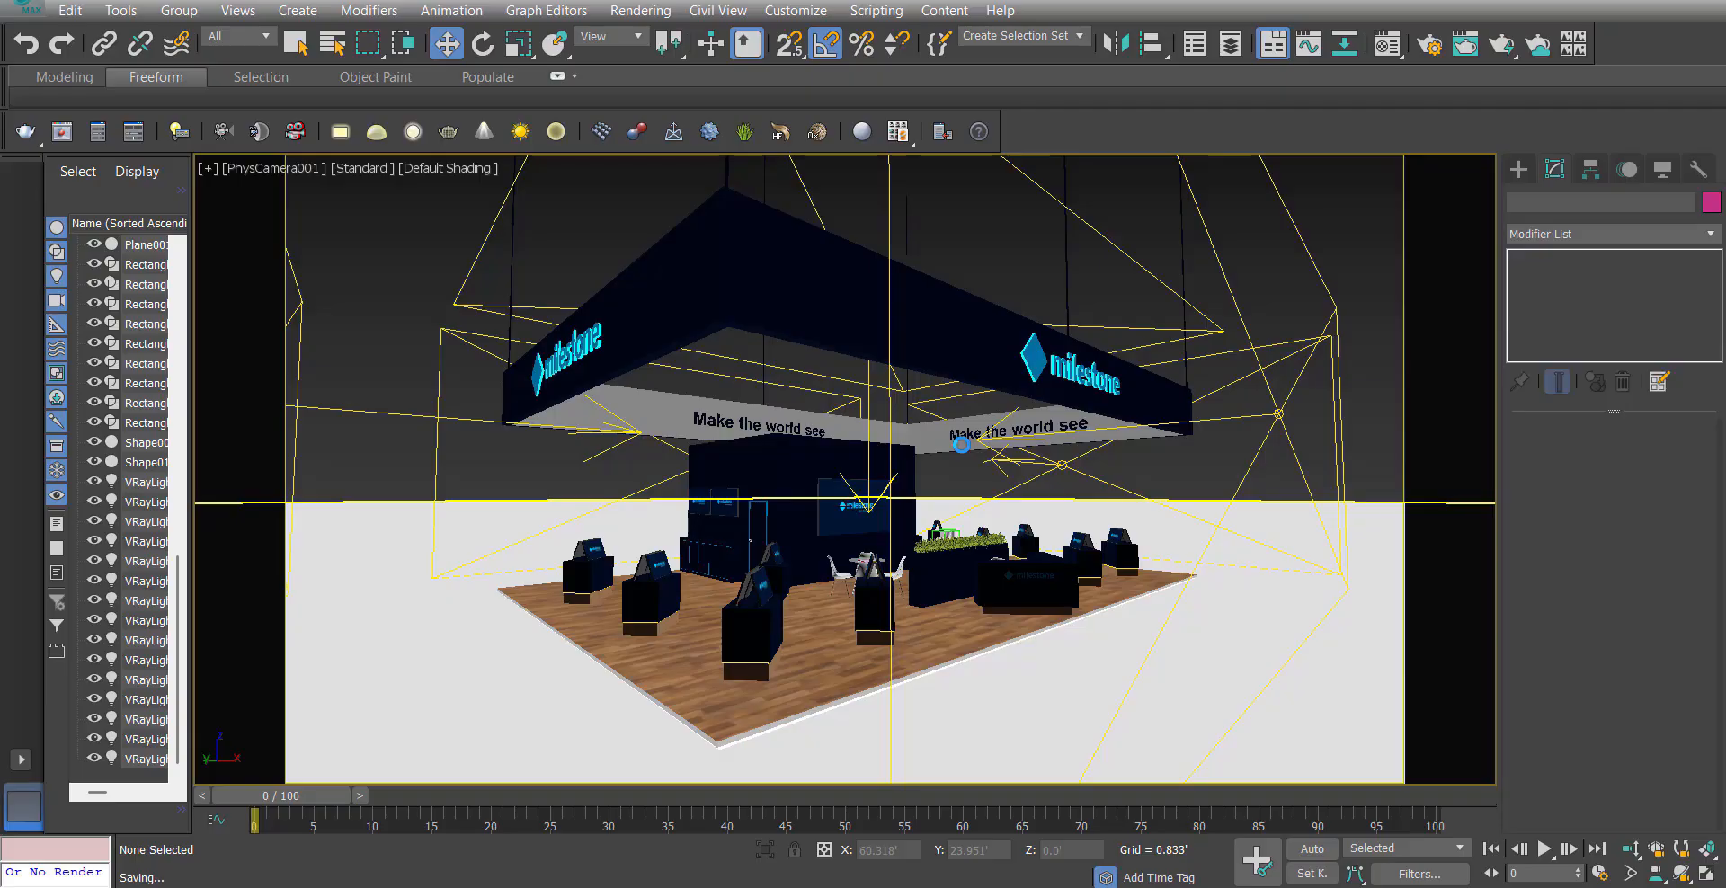
{"action": "key", "text": "shift+q"}
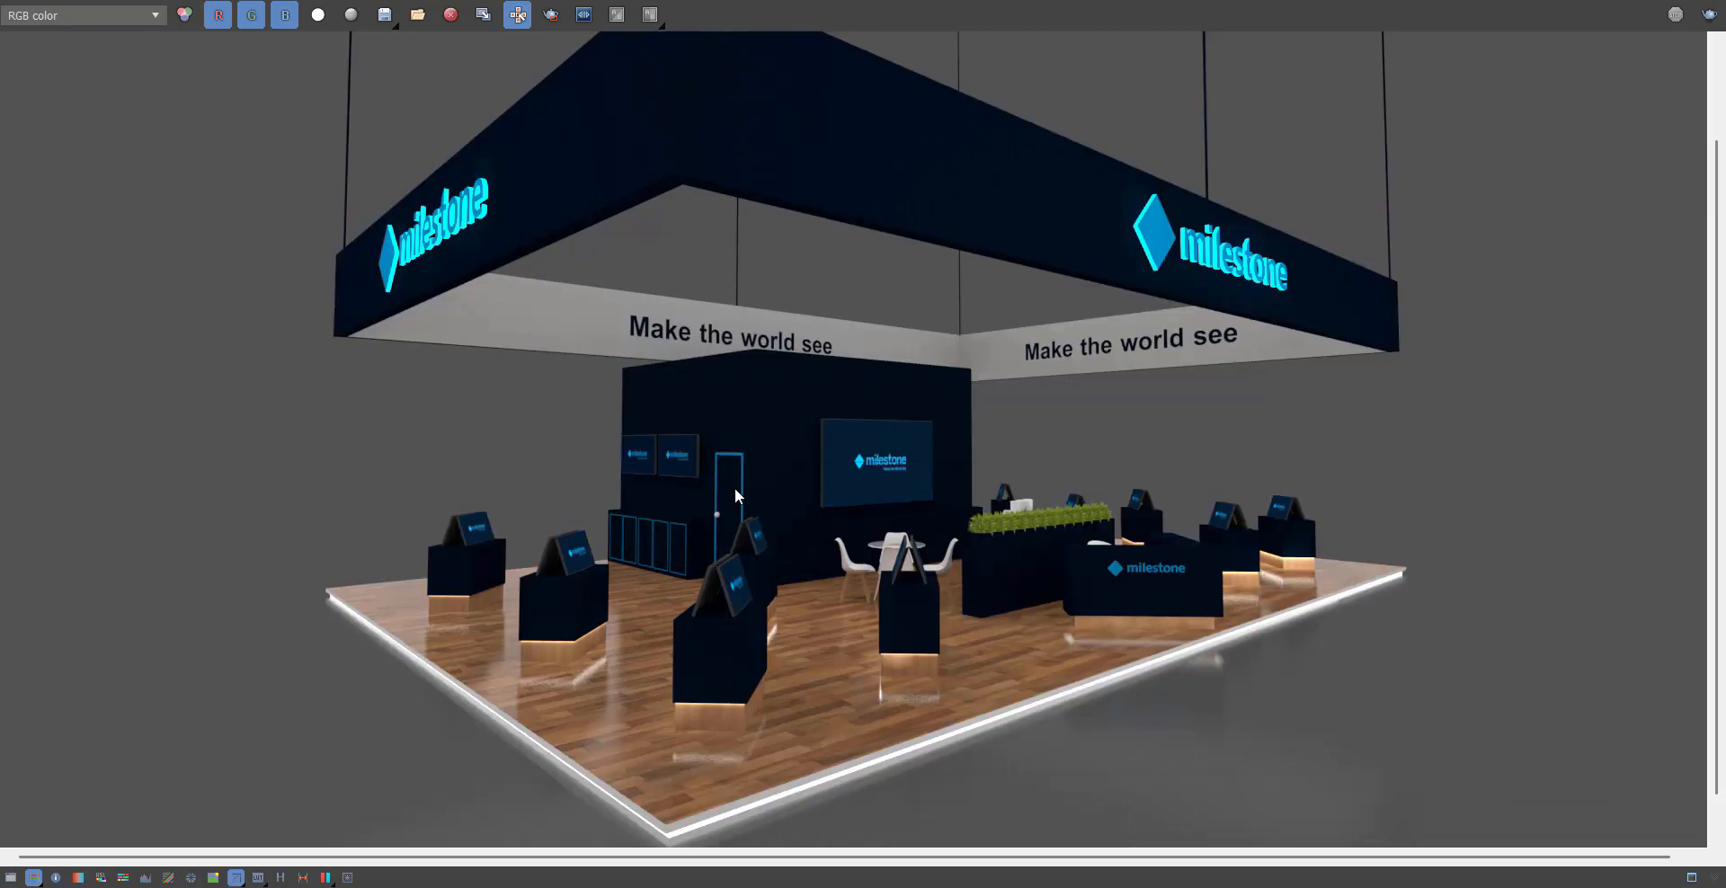
Examine the render's screens, canopy, floor edge and counter-base glow up close and as a whole, and close the frame buffer.
{"action": "scroll", "coordinate": [797, 494], "scroll_direction": "up", "scroll_amount": 2}
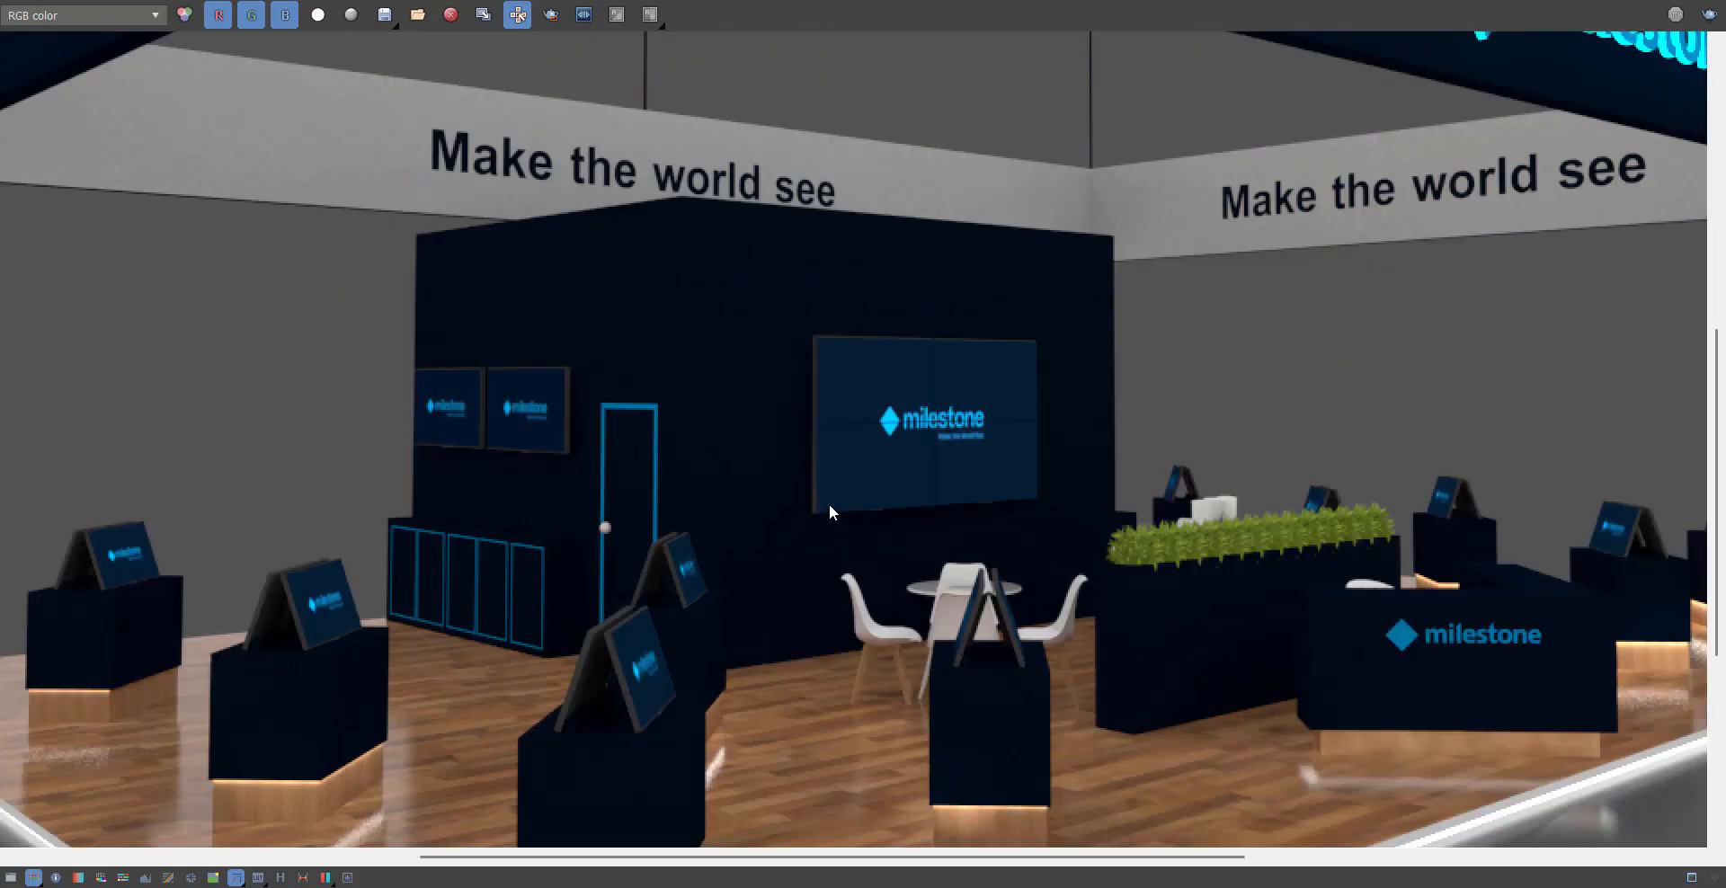
{"action": "scroll", "coordinate": [856, 572], "scroll_direction": "down", "scroll_amount": 3}
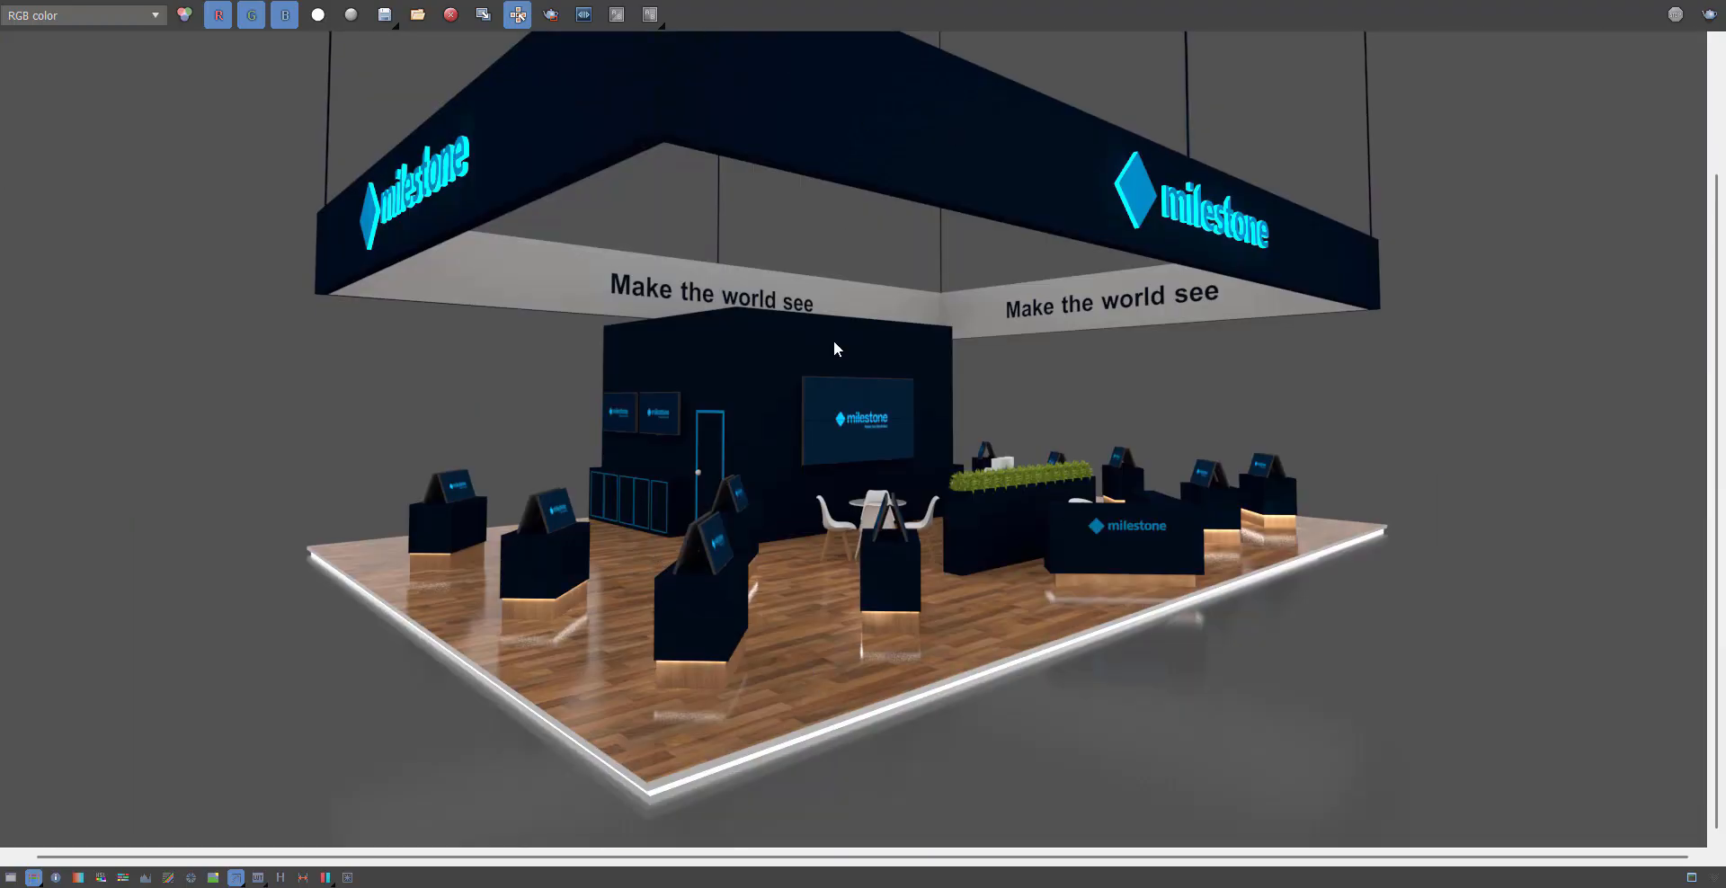
{"action": "scroll", "coordinate": [832, 388], "scroll_direction": "down", "scroll_amount": 3}
{"action": "scroll", "coordinate": [923, 444], "scroll_direction": "up", "scroll_amount": 4}
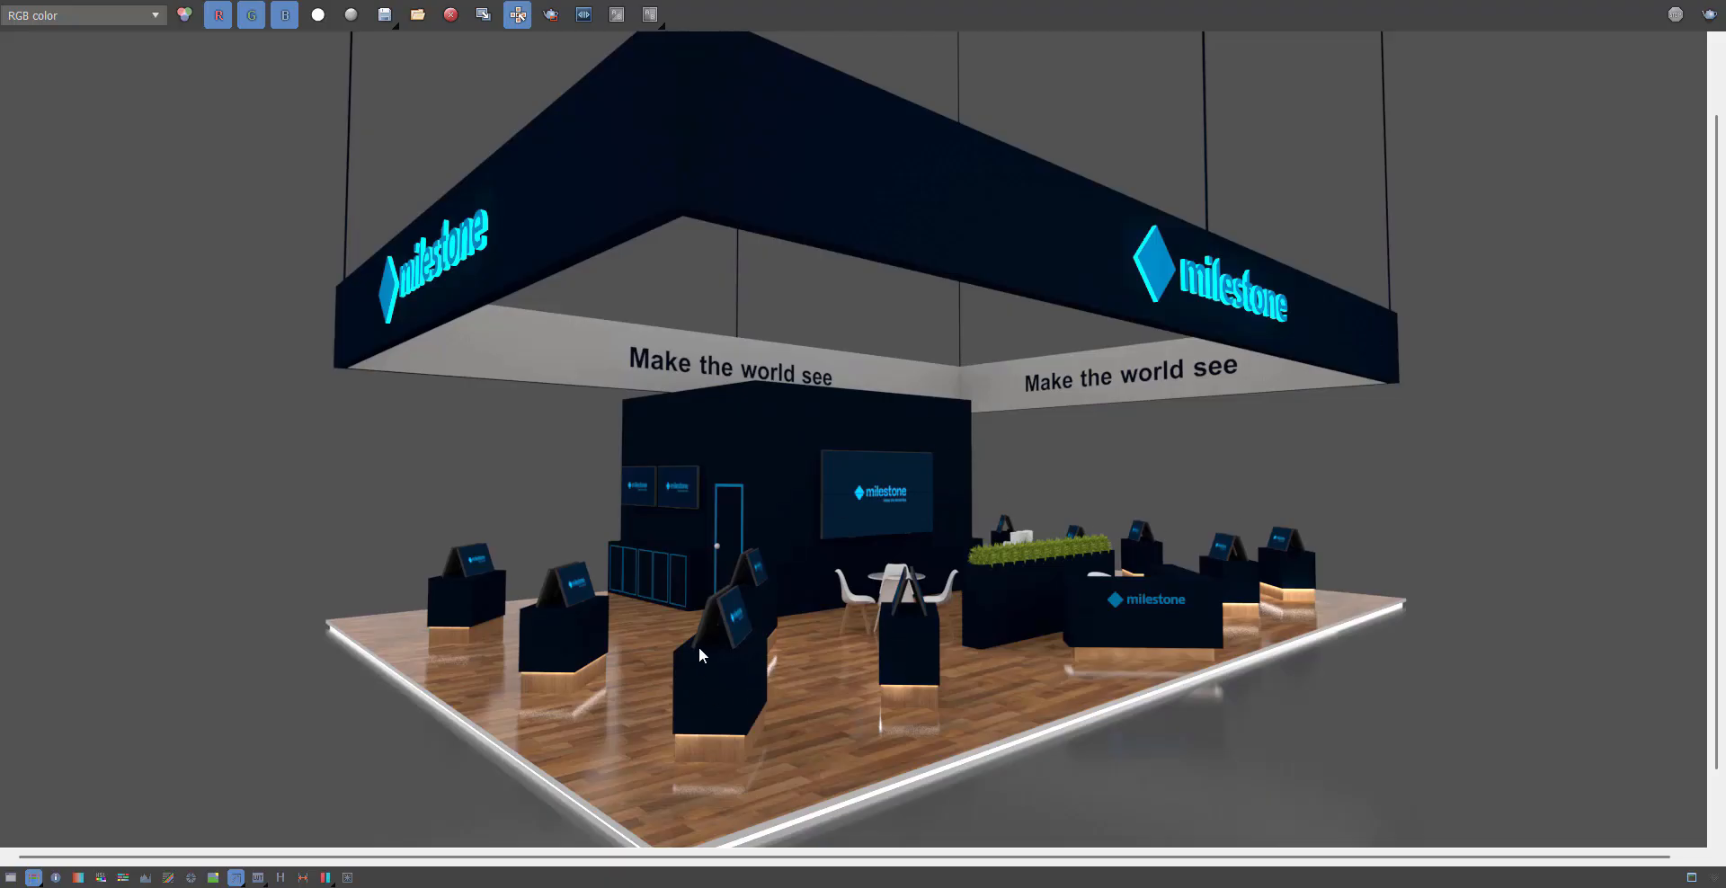
{"action": "scroll", "coordinate": [700, 647], "scroll_direction": "up", "scroll_amount": 2}
{"action": "scroll", "coordinate": [995, 331], "scroll_direction": "down", "scroll_amount": 2}
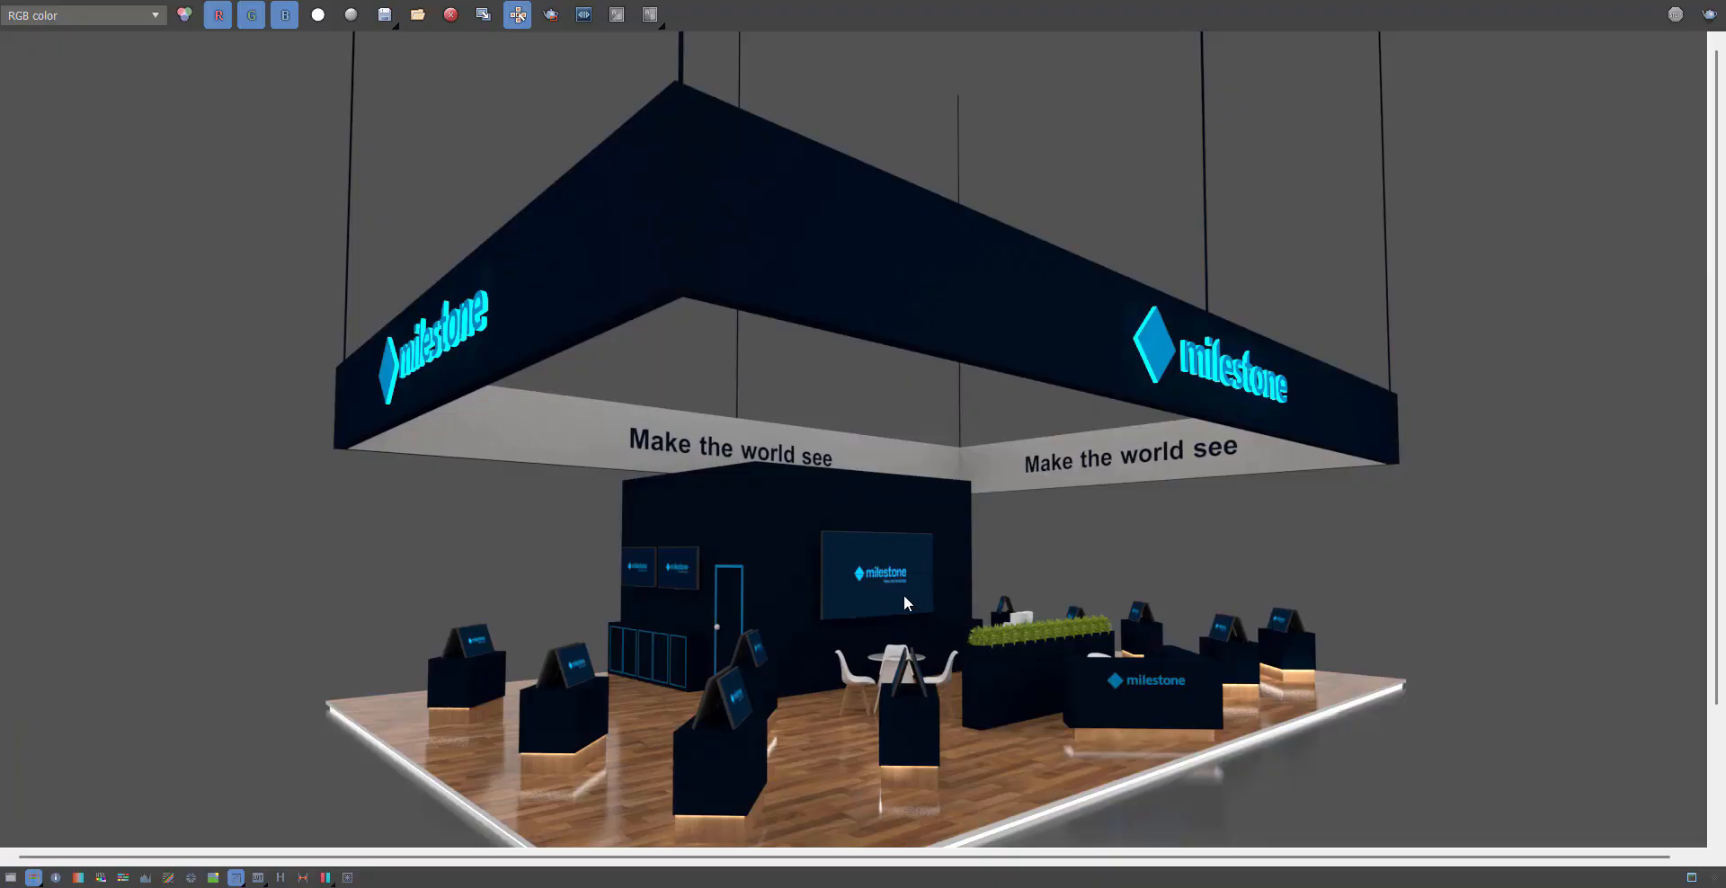
{"action": "middle_click_drag", "start_coordinate": [718, 657], "coordinate": [710, 580]}
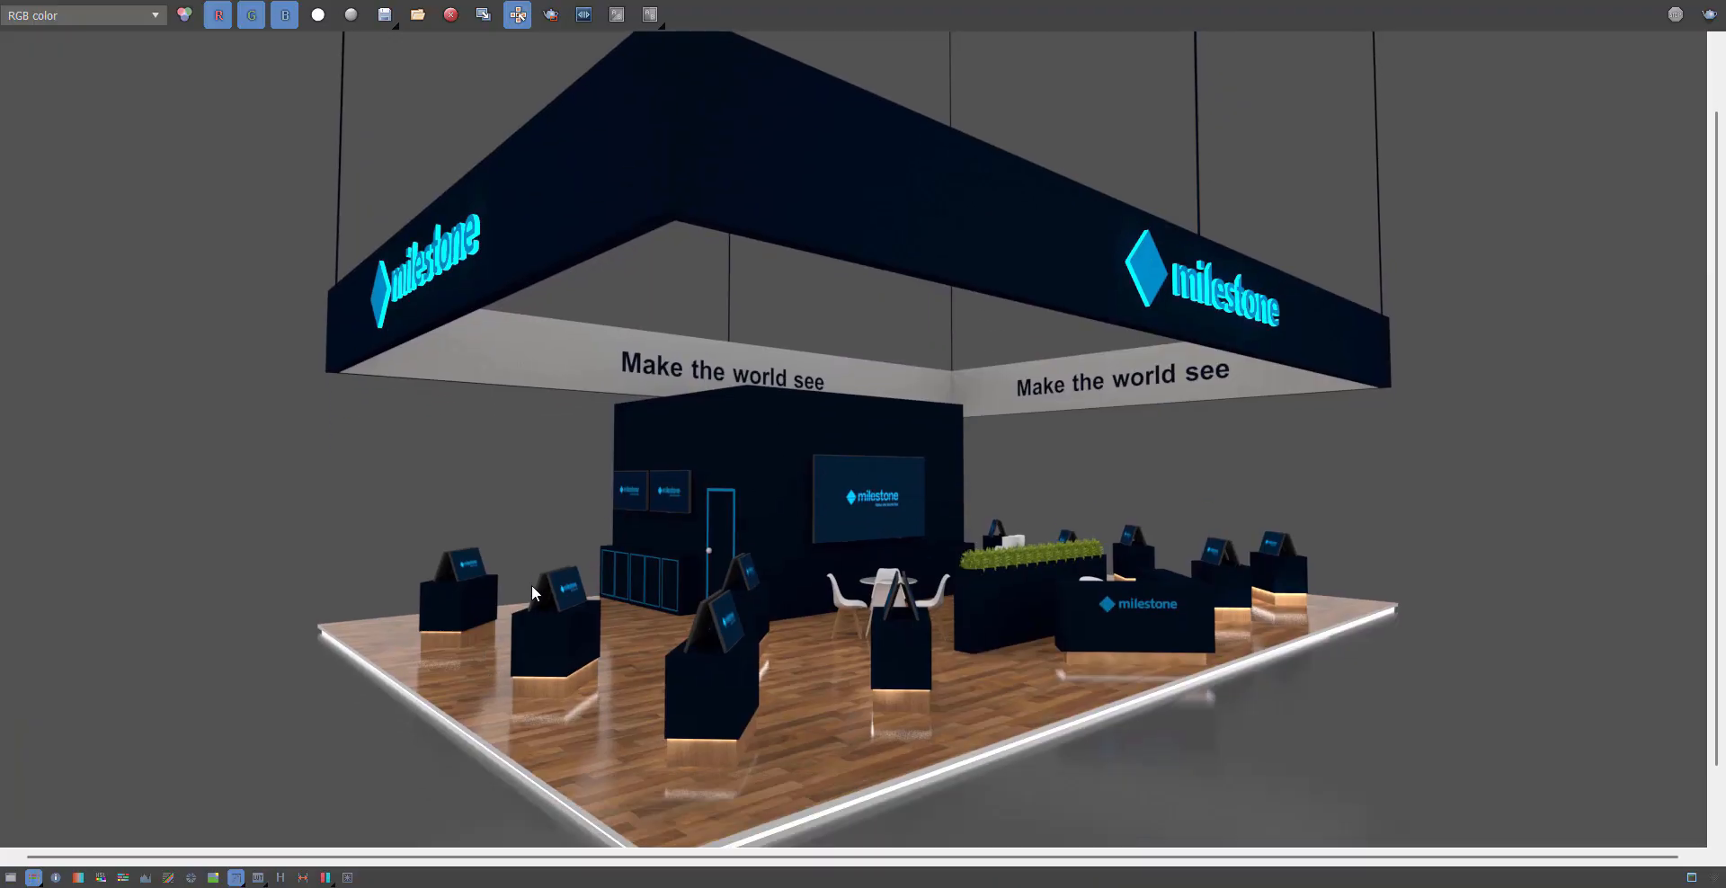
{"action": "scroll", "coordinate": [541, 598], "scroll_direction": "down", "scroll_amount": 2}
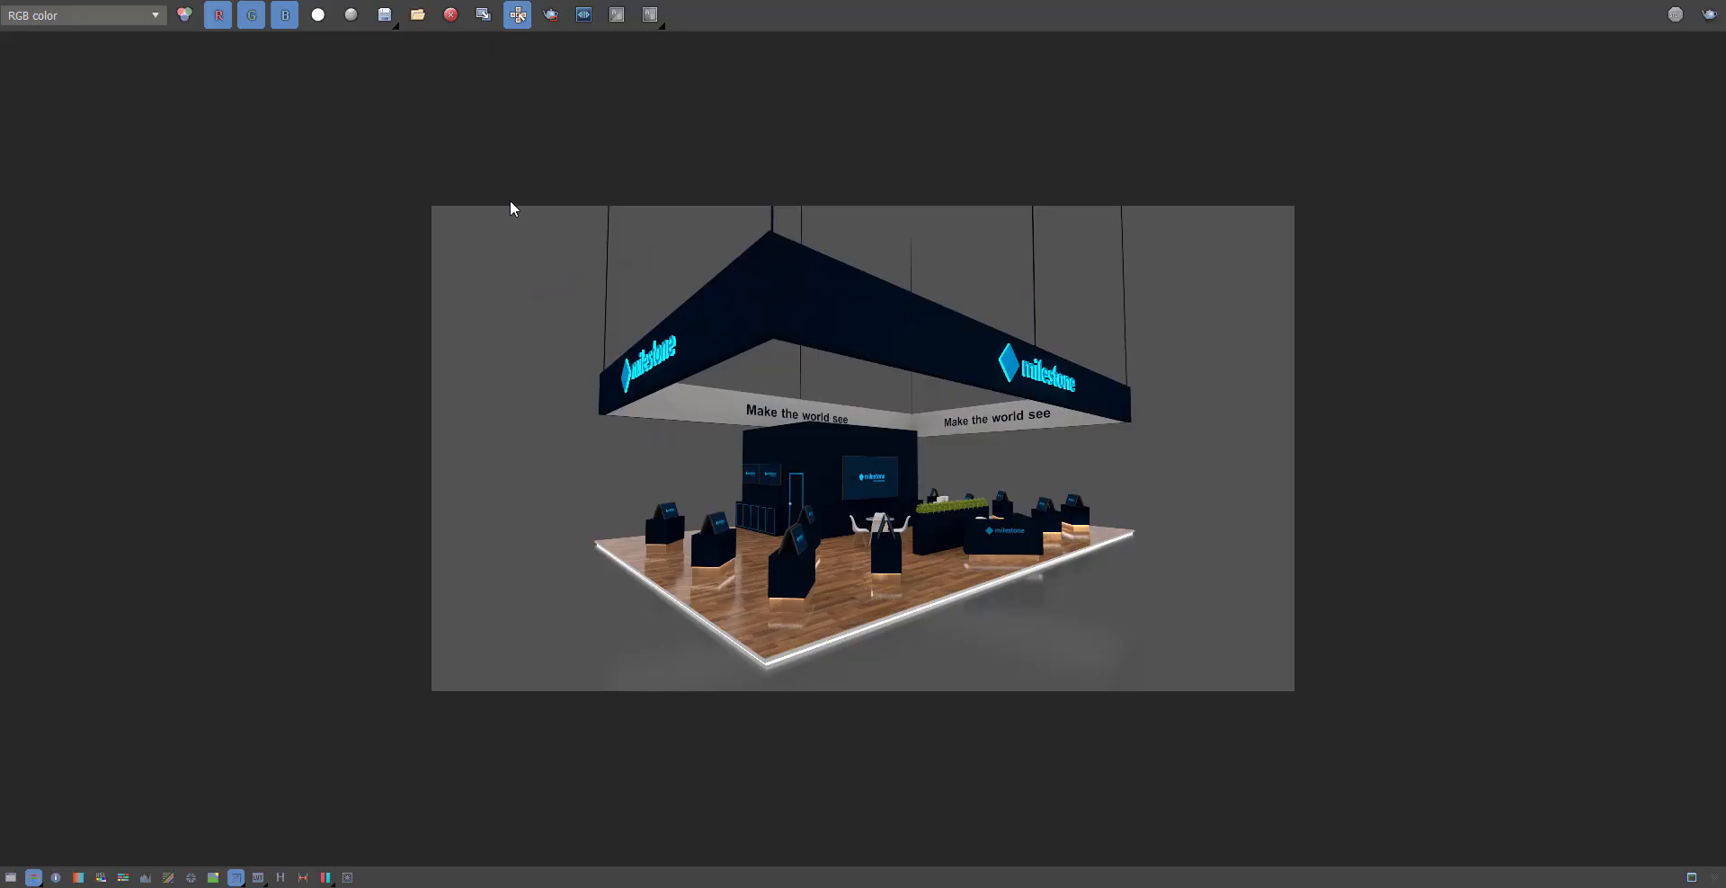
{"action": "left_click", "coordinate": [1616, 1]}
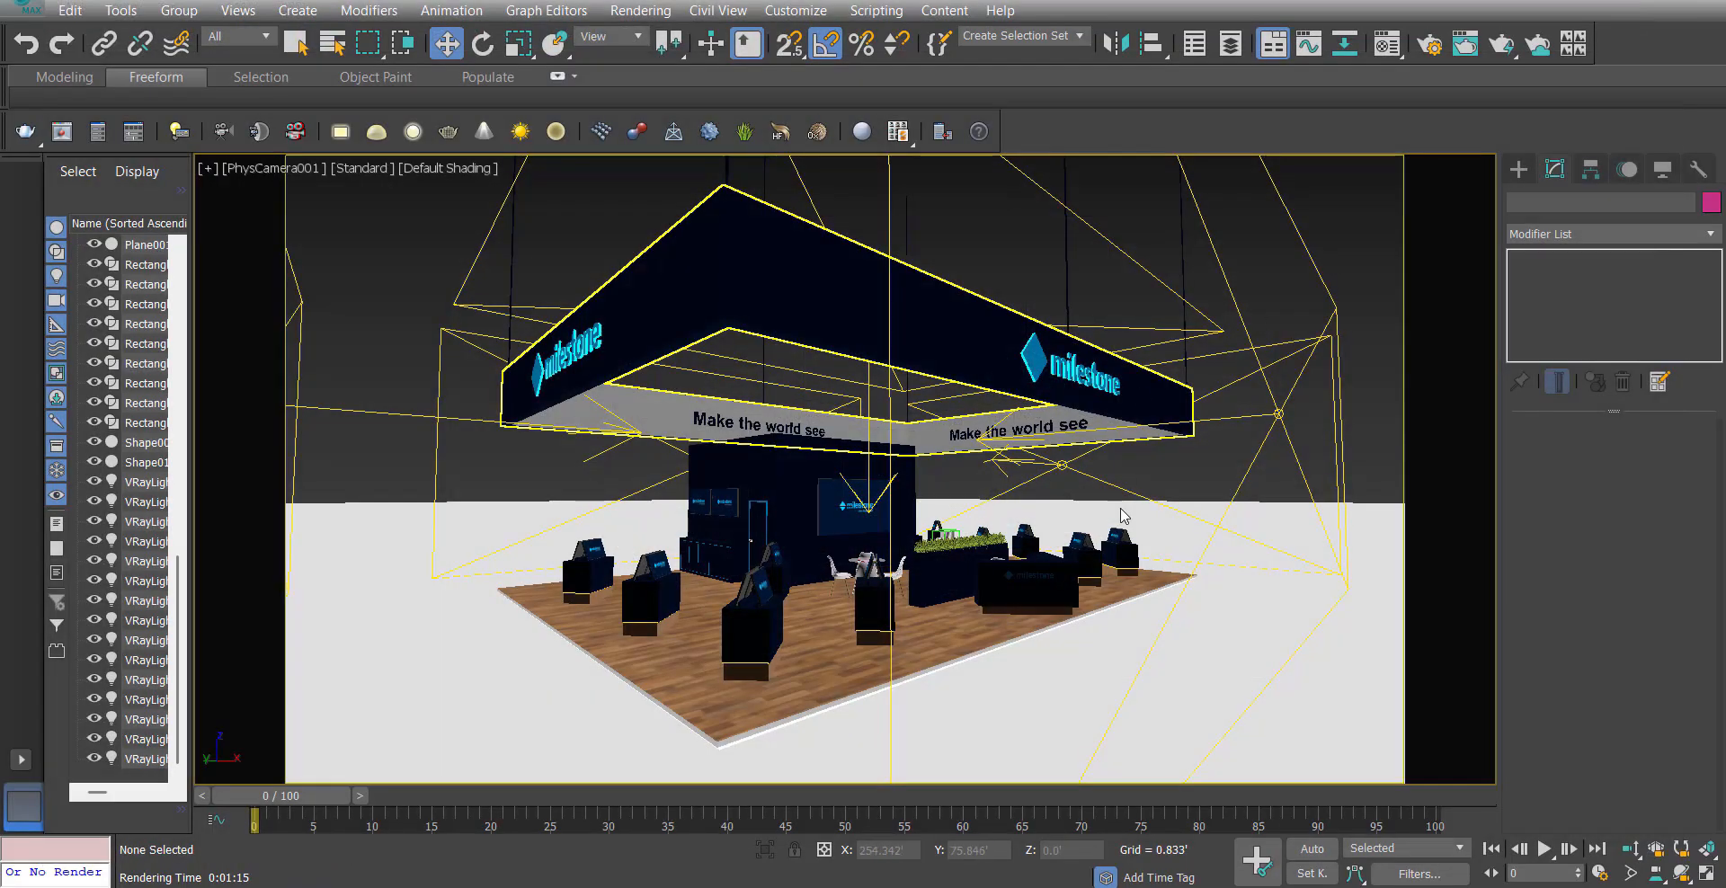
Raise the light multipliers of the two screen materials, jj4beeelAS and Material #54, setting Material #54 to 3.
{"action": "key", "text": "m"}
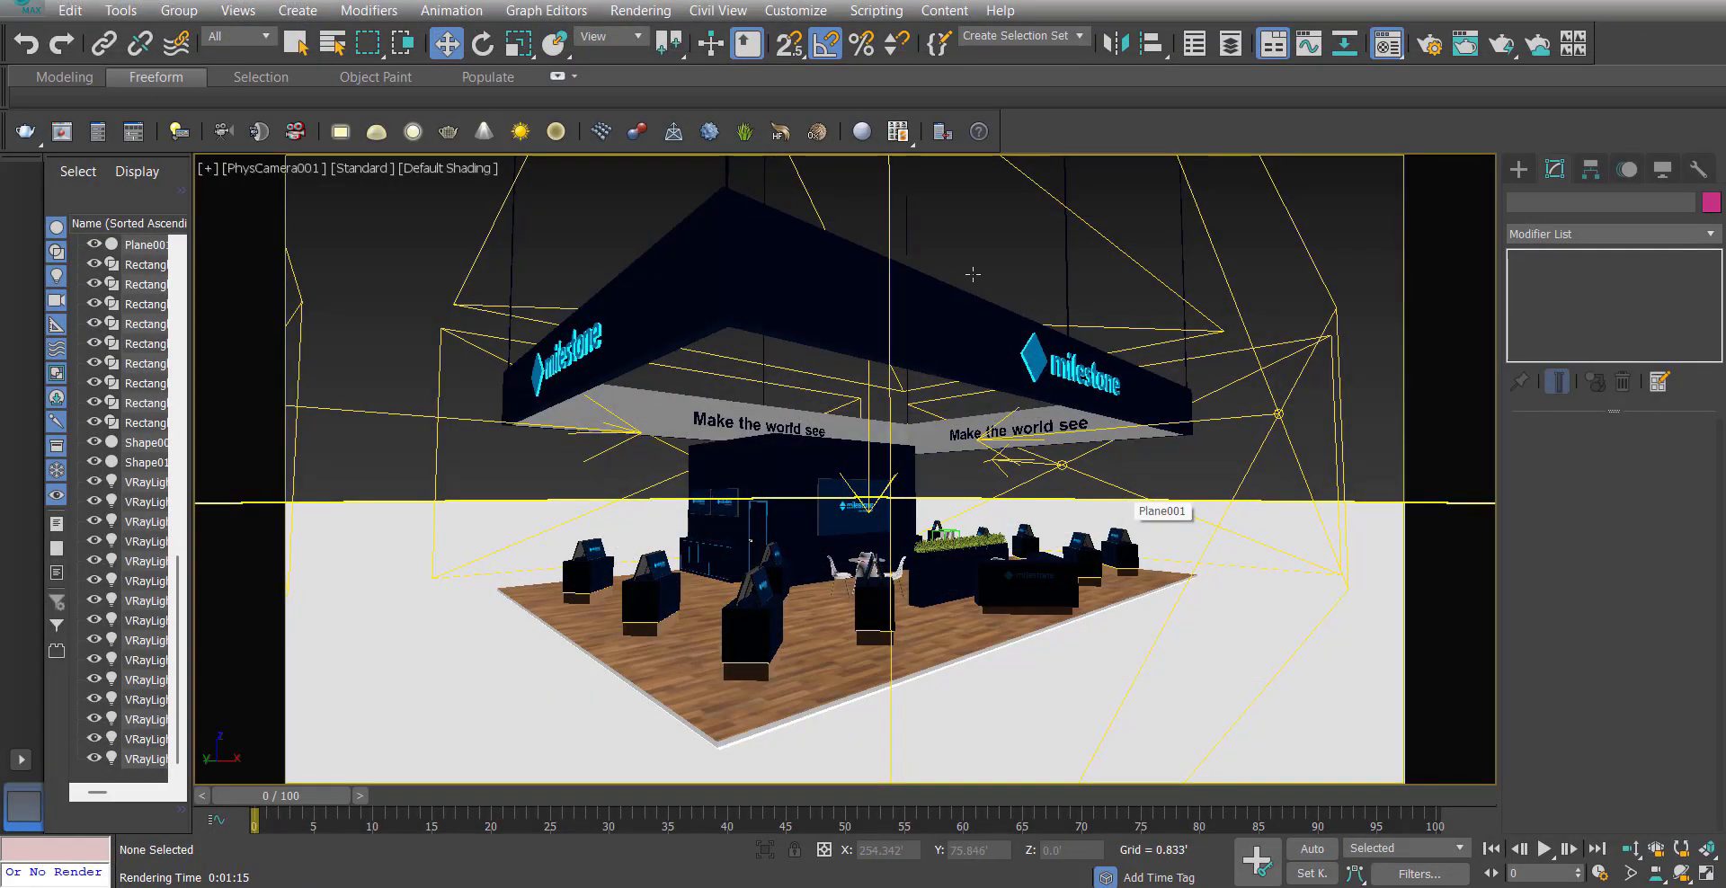
{"action": "left_click", "coordinate": [309, 218]}
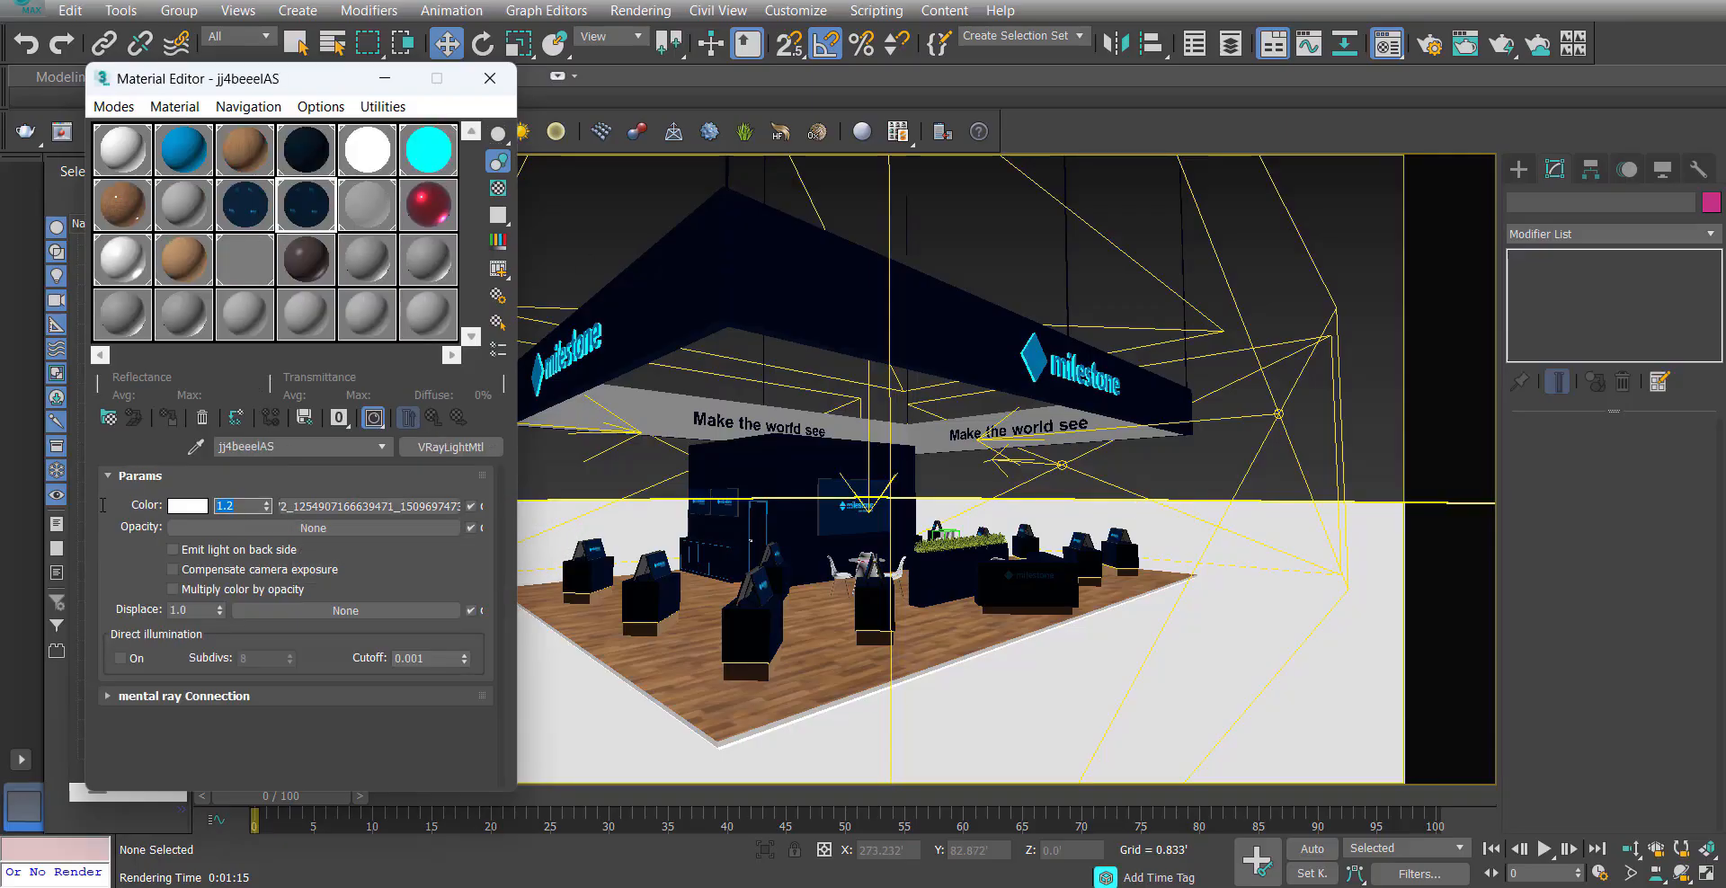
{"action": "left_click", "coordinate": [237, 207]}
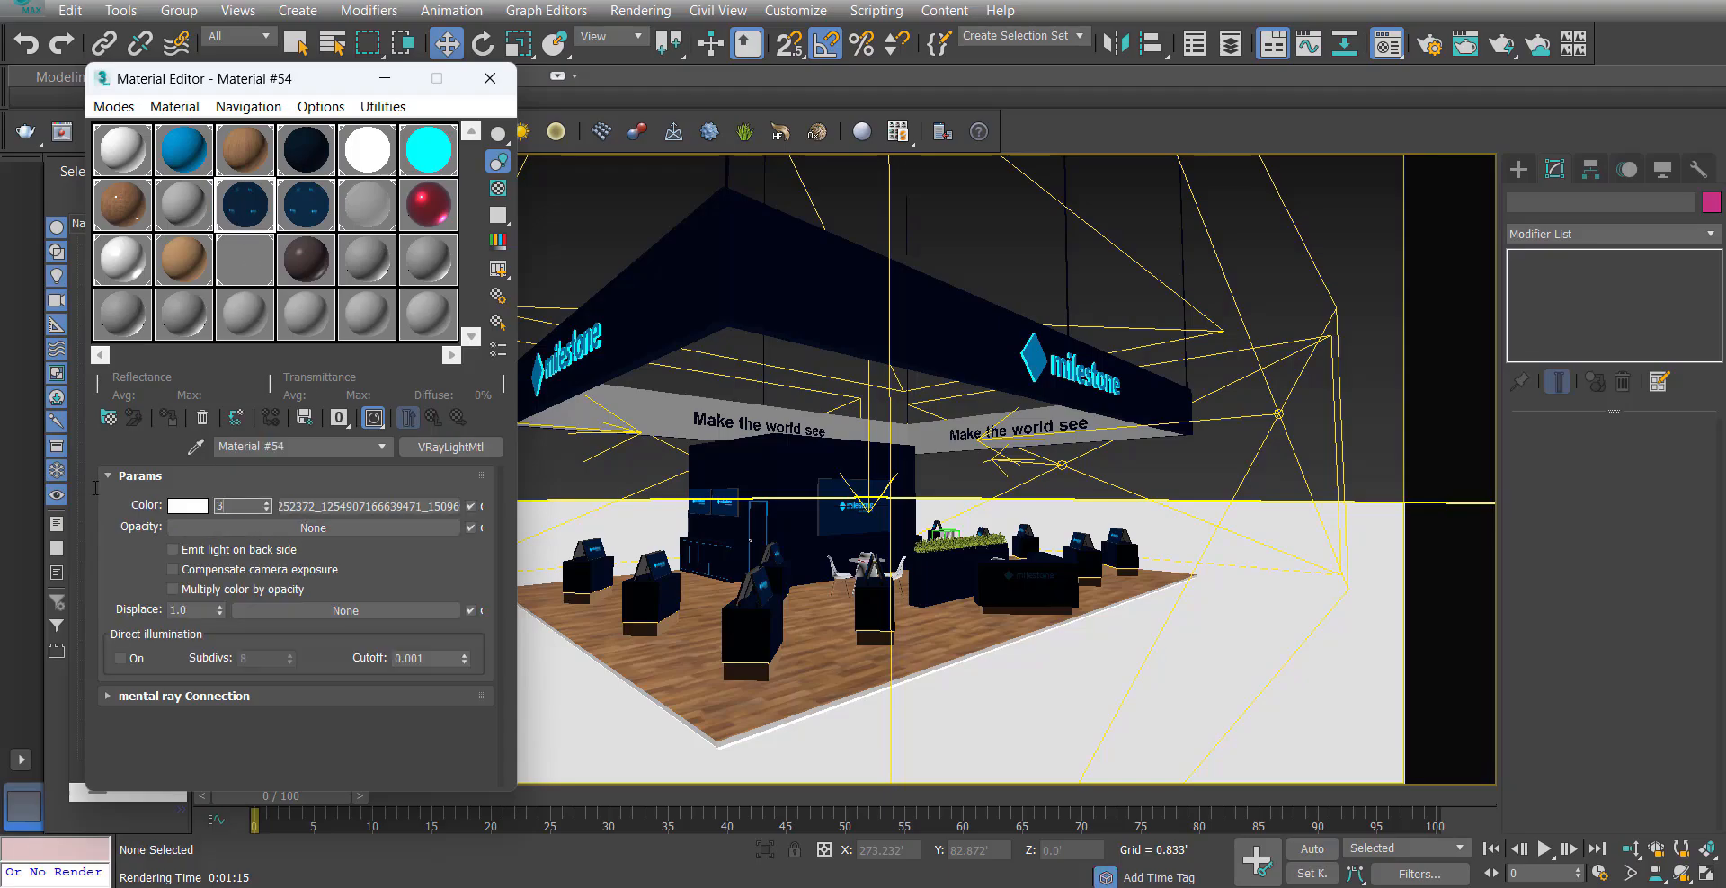
{"action": "type", "text": "3"}
{"action": "key", "text": "Return"}
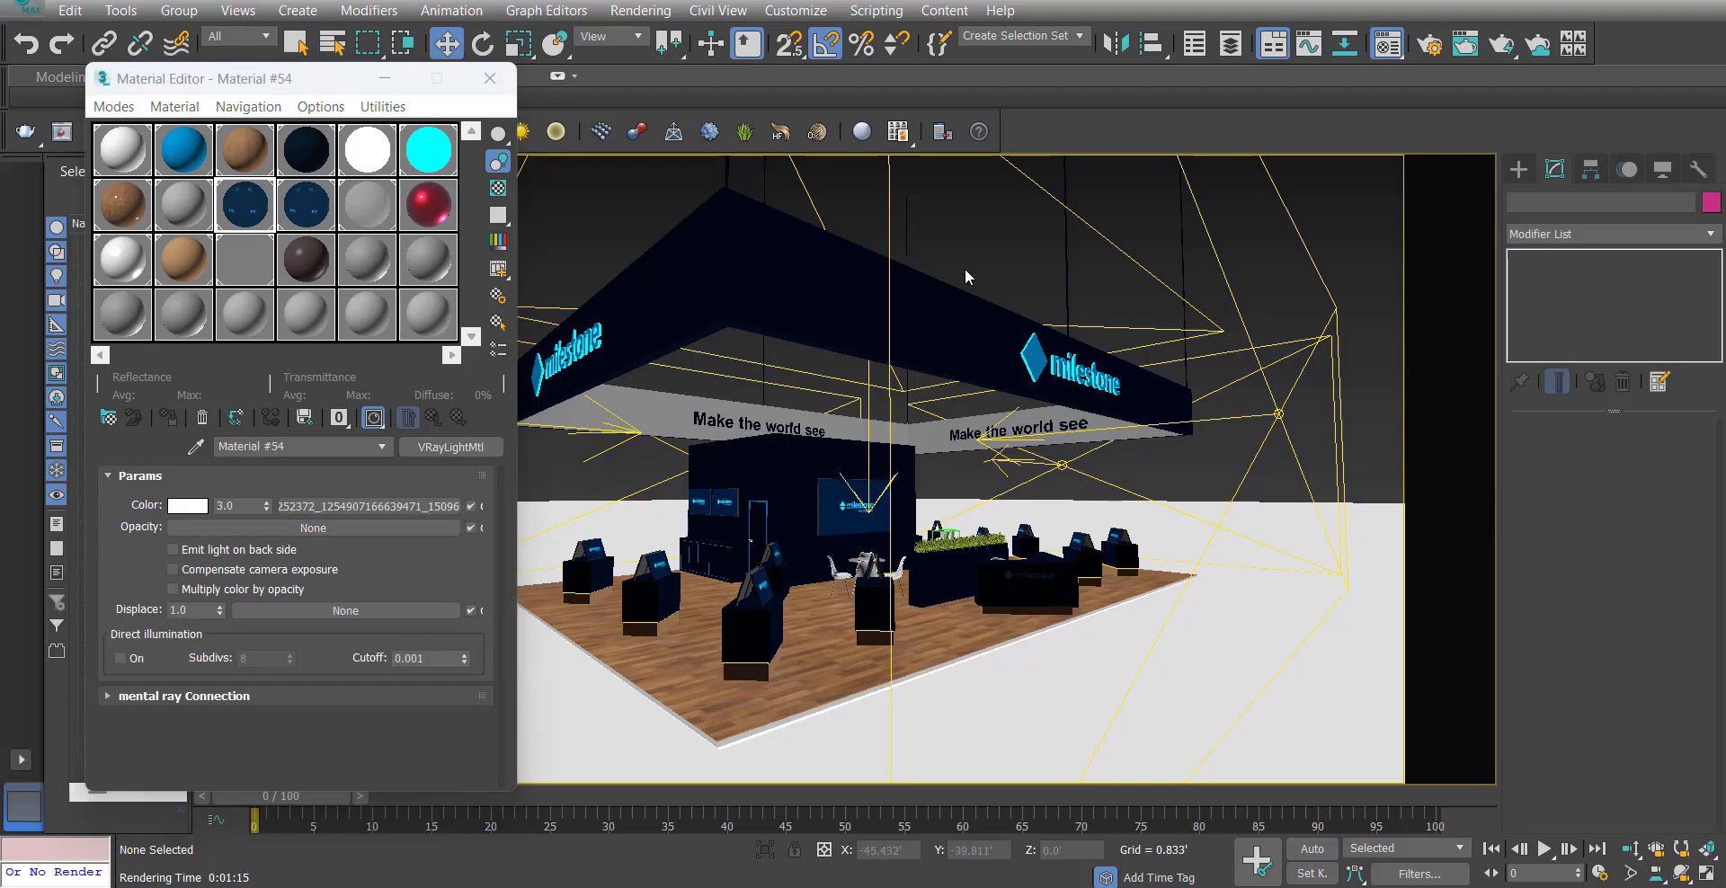
{"action": "left_click", "coordinate": [490, 78]}
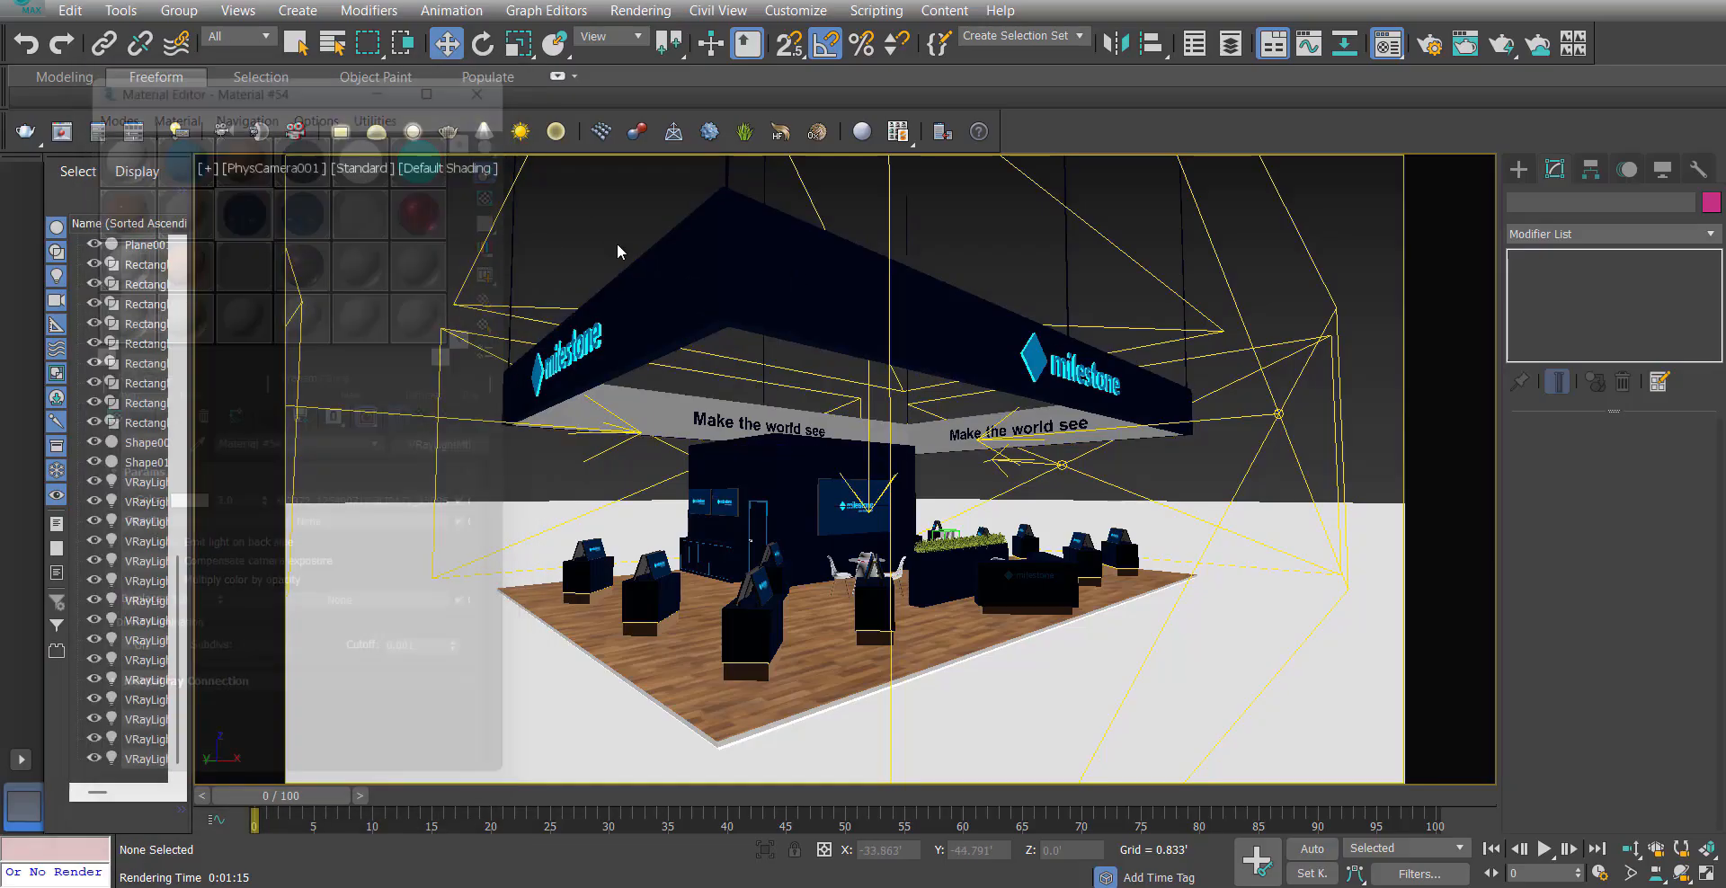
Darken the environment background colour to a grey of RGB 12, 12, 12.
{"action": "key", "text": "8"}
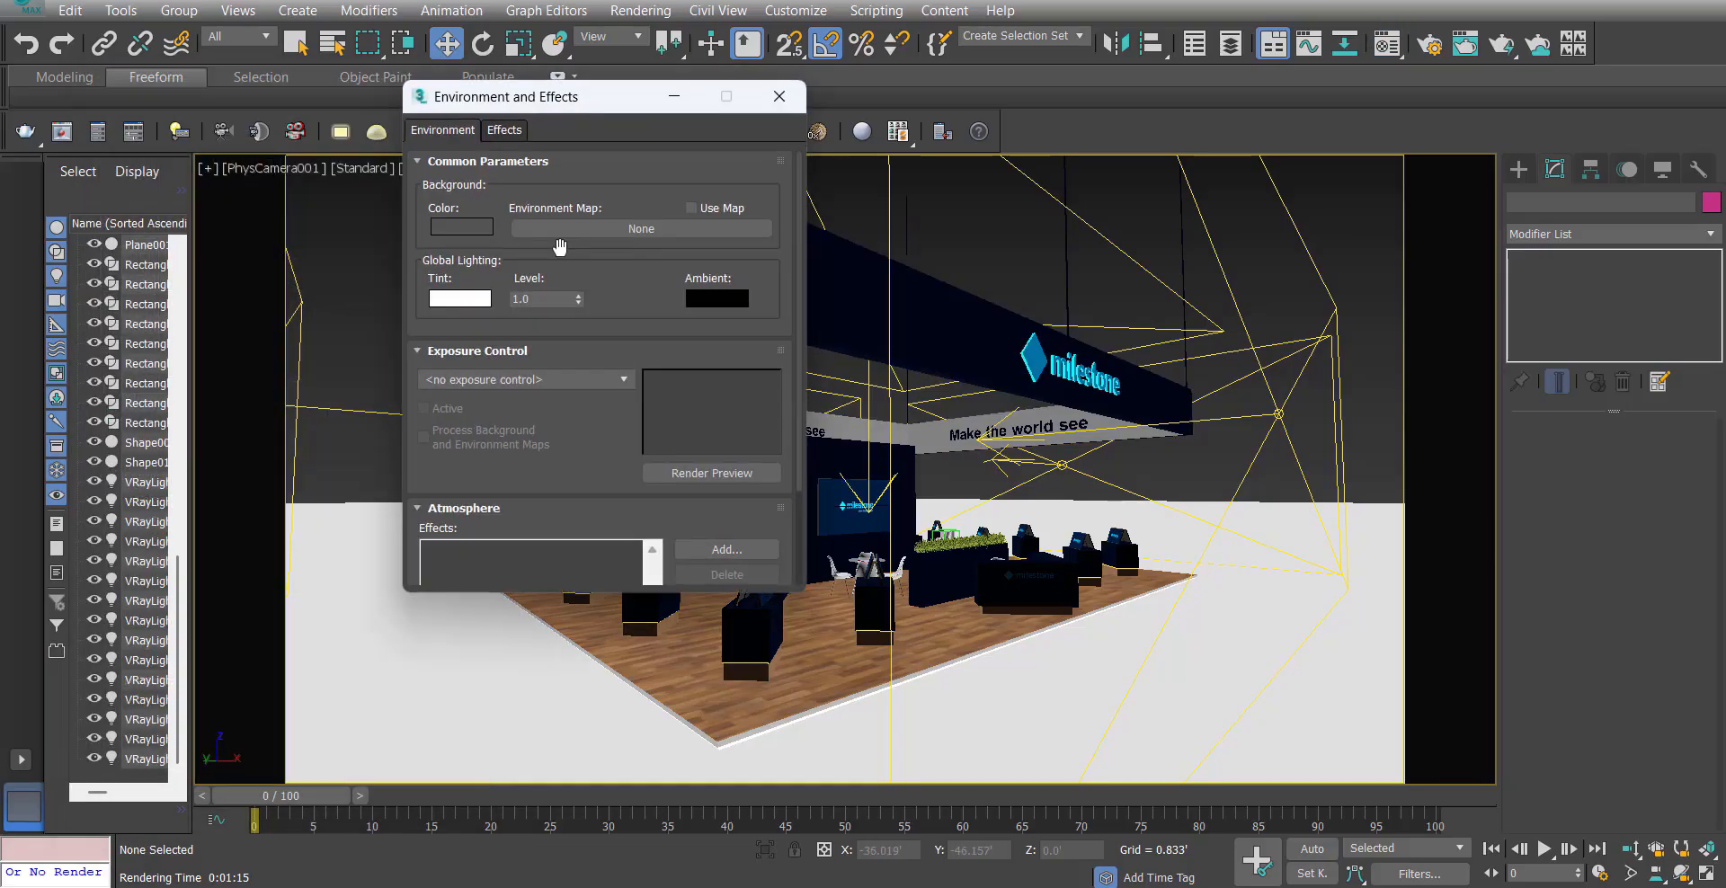
{"action": "left_click", "coordinate": [454, 227]}
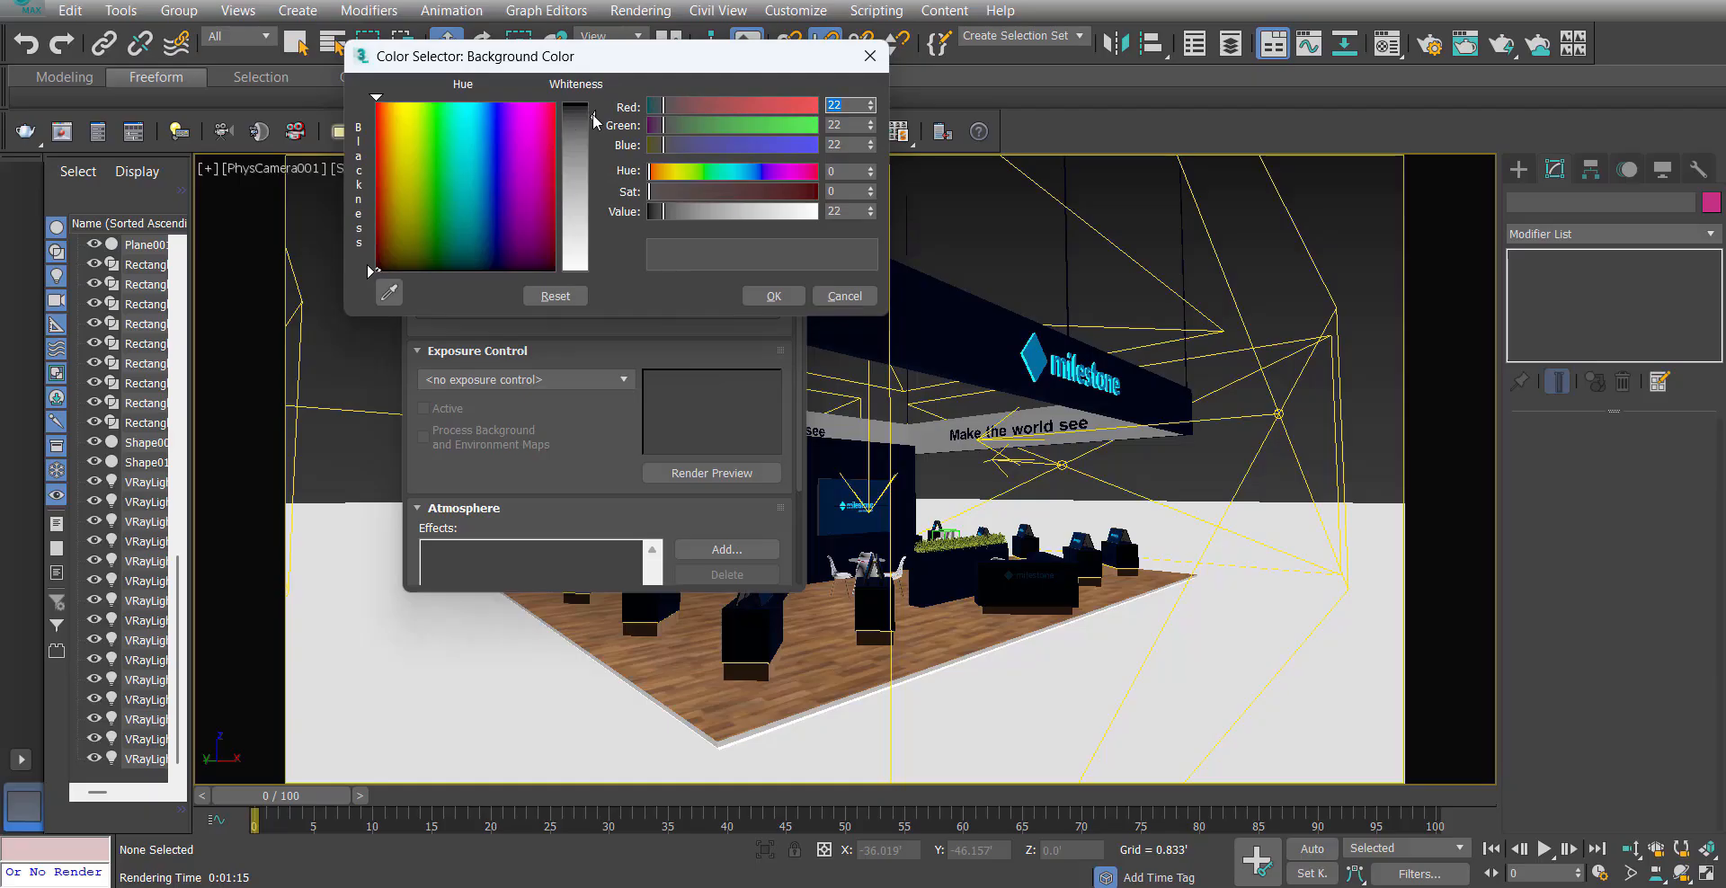
{"action": "left_click_drag", "start_coordinate": [593, 119], "coordinate": [593, 110]}
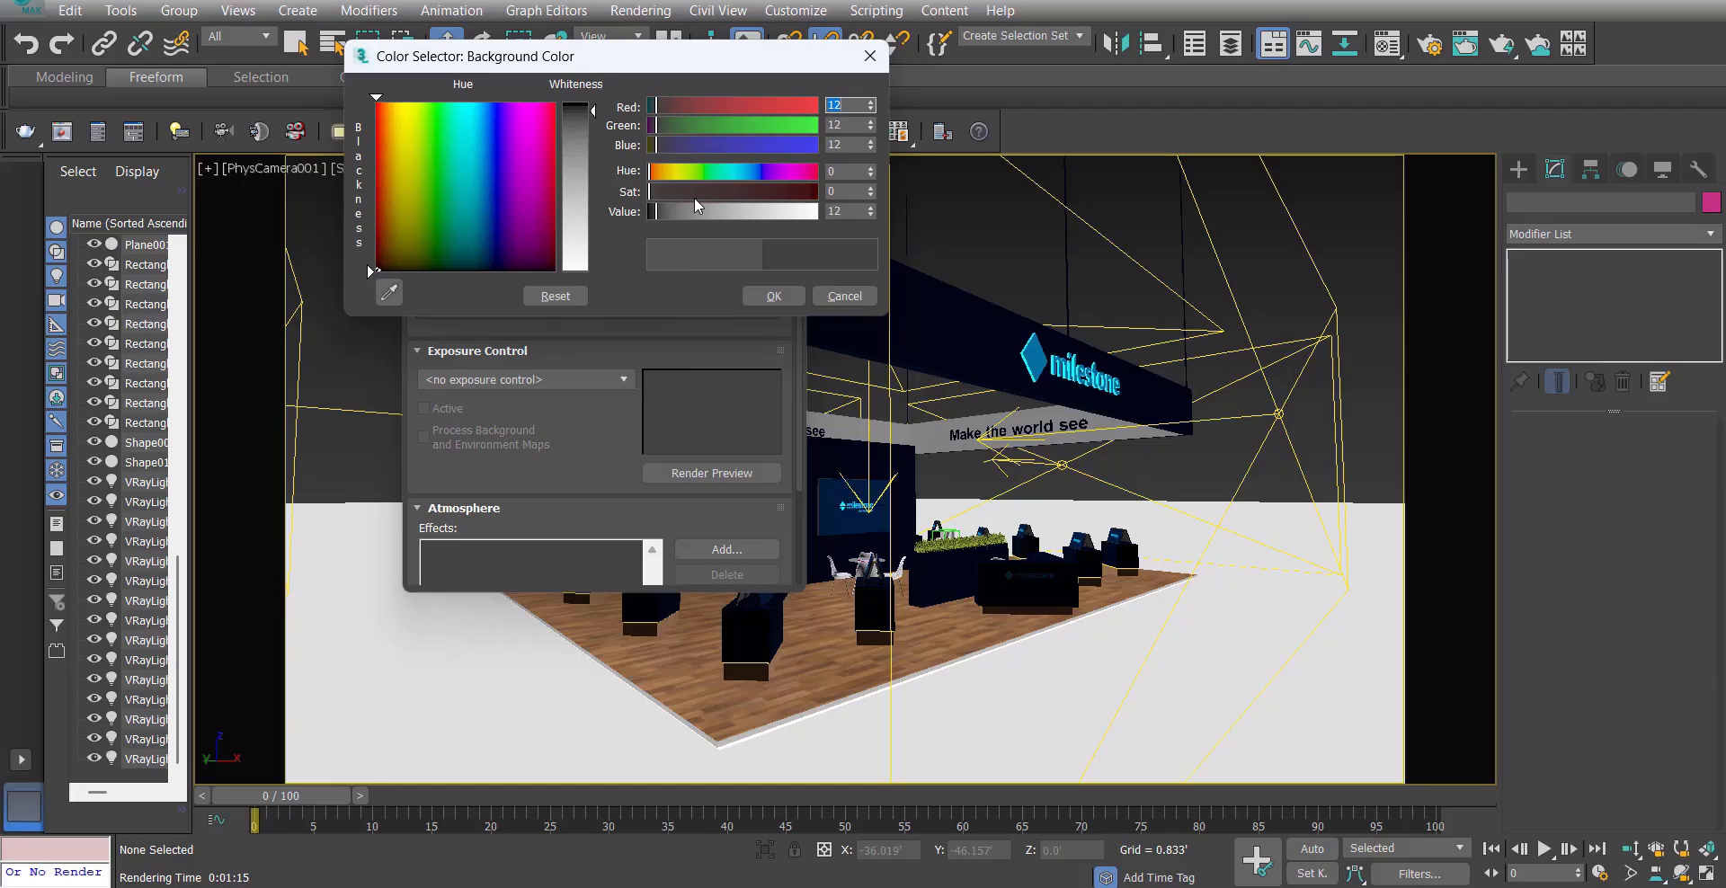
{"action": "left_click", "coordinate": [774, 296]}
Save the scene and re-render the camera view with buckets following the pointer, inspecting the screens, canopy logos and counter bases.
{"action": "key", "text": "ctrl+s"}
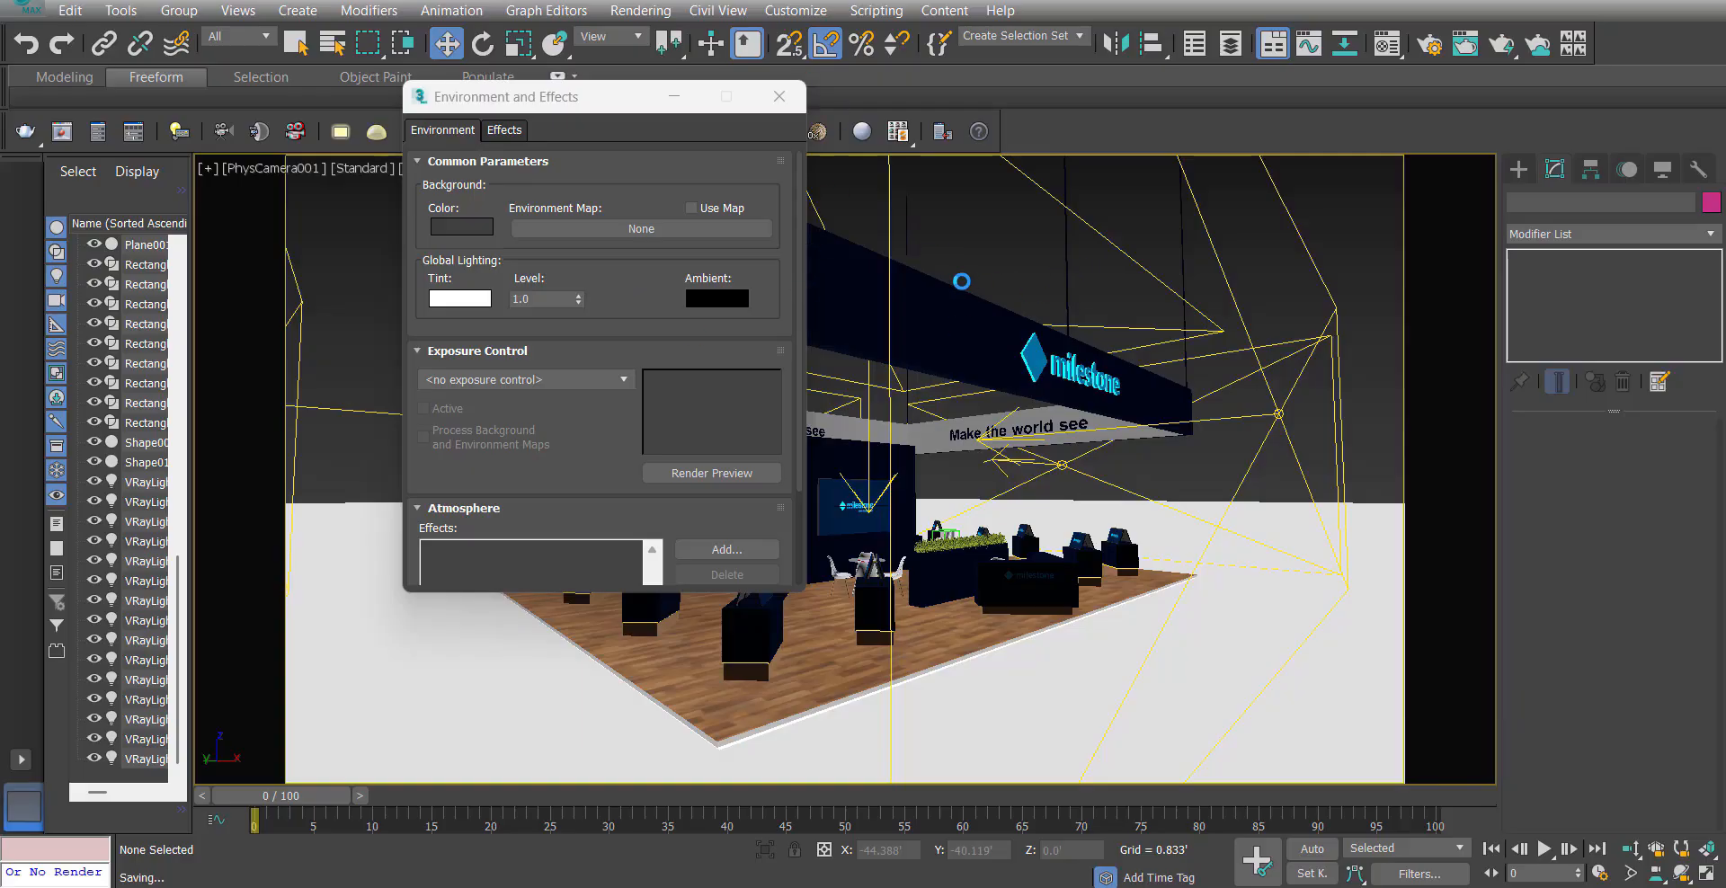
{"action": "key", "text": "shift+q"}
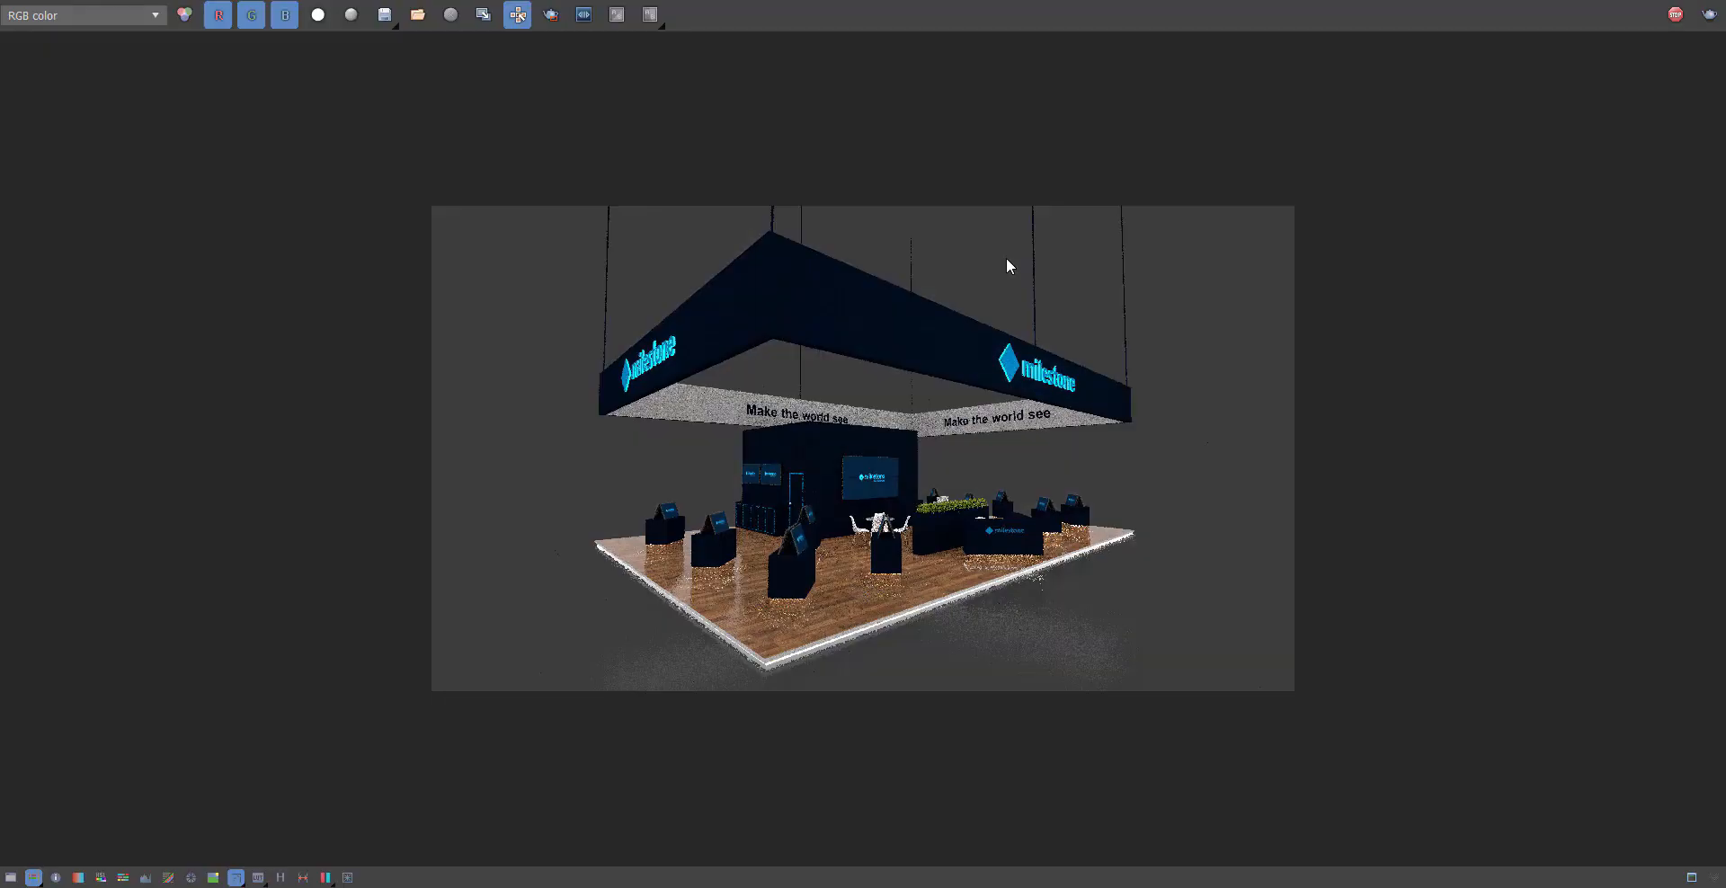
{"action": "scroll", "coordinate": [886, 537], "scroll_direction": "up", "scroll_amount": 5}
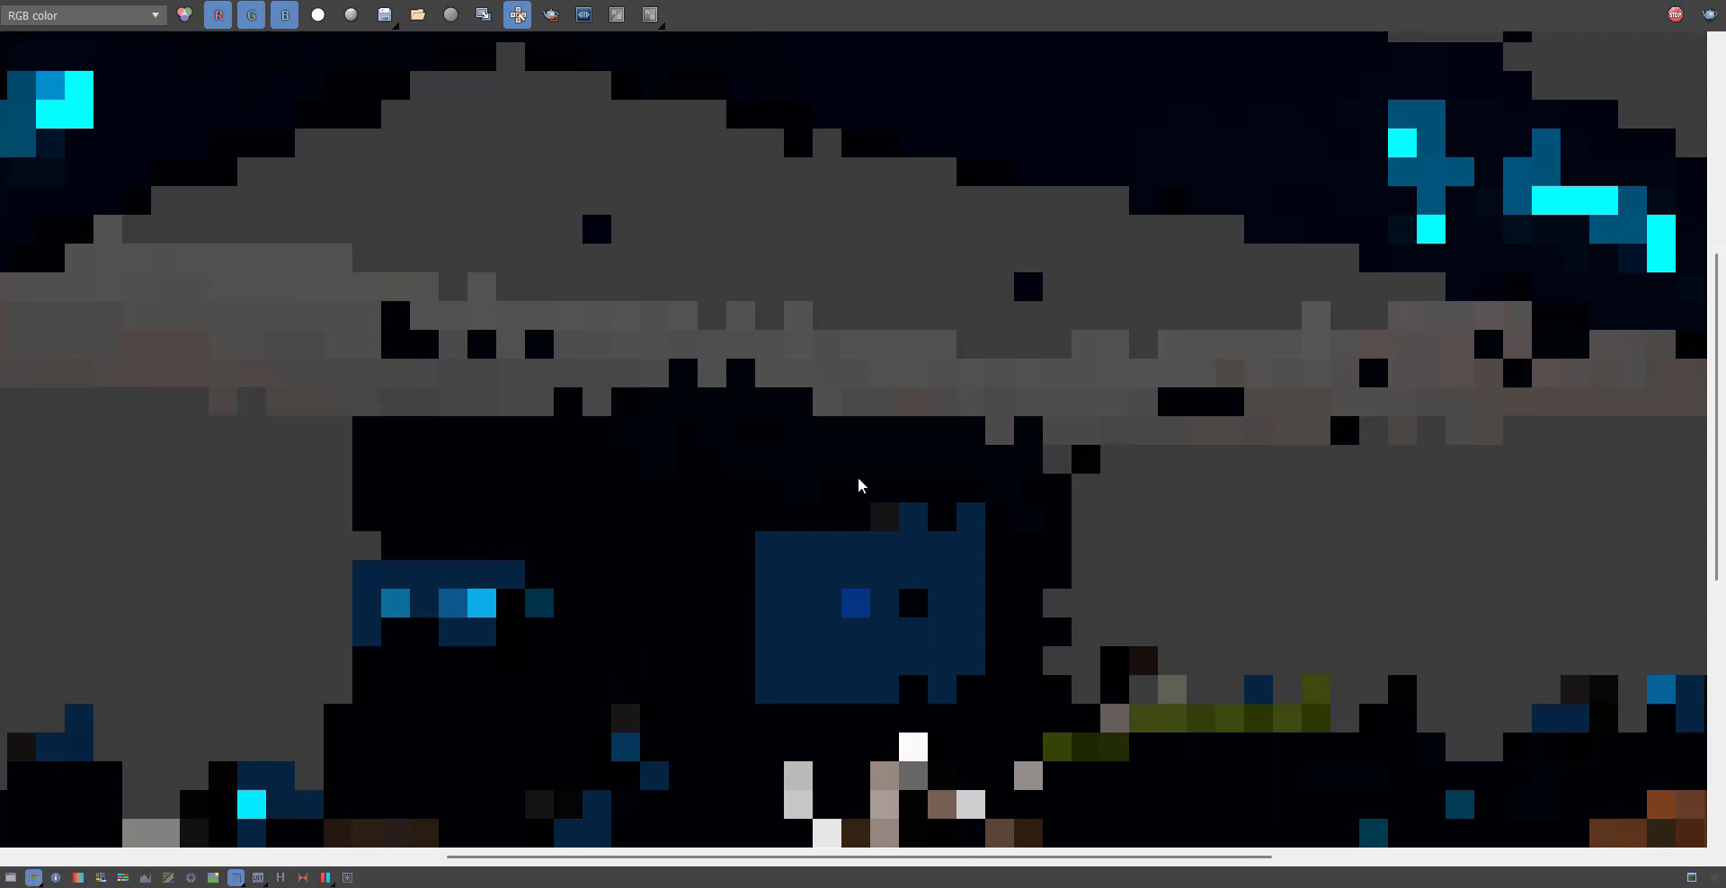
{"action": "scroll", "coordinate": [857, 485], "scroll_direction": "down", "scroll_amount": 5}
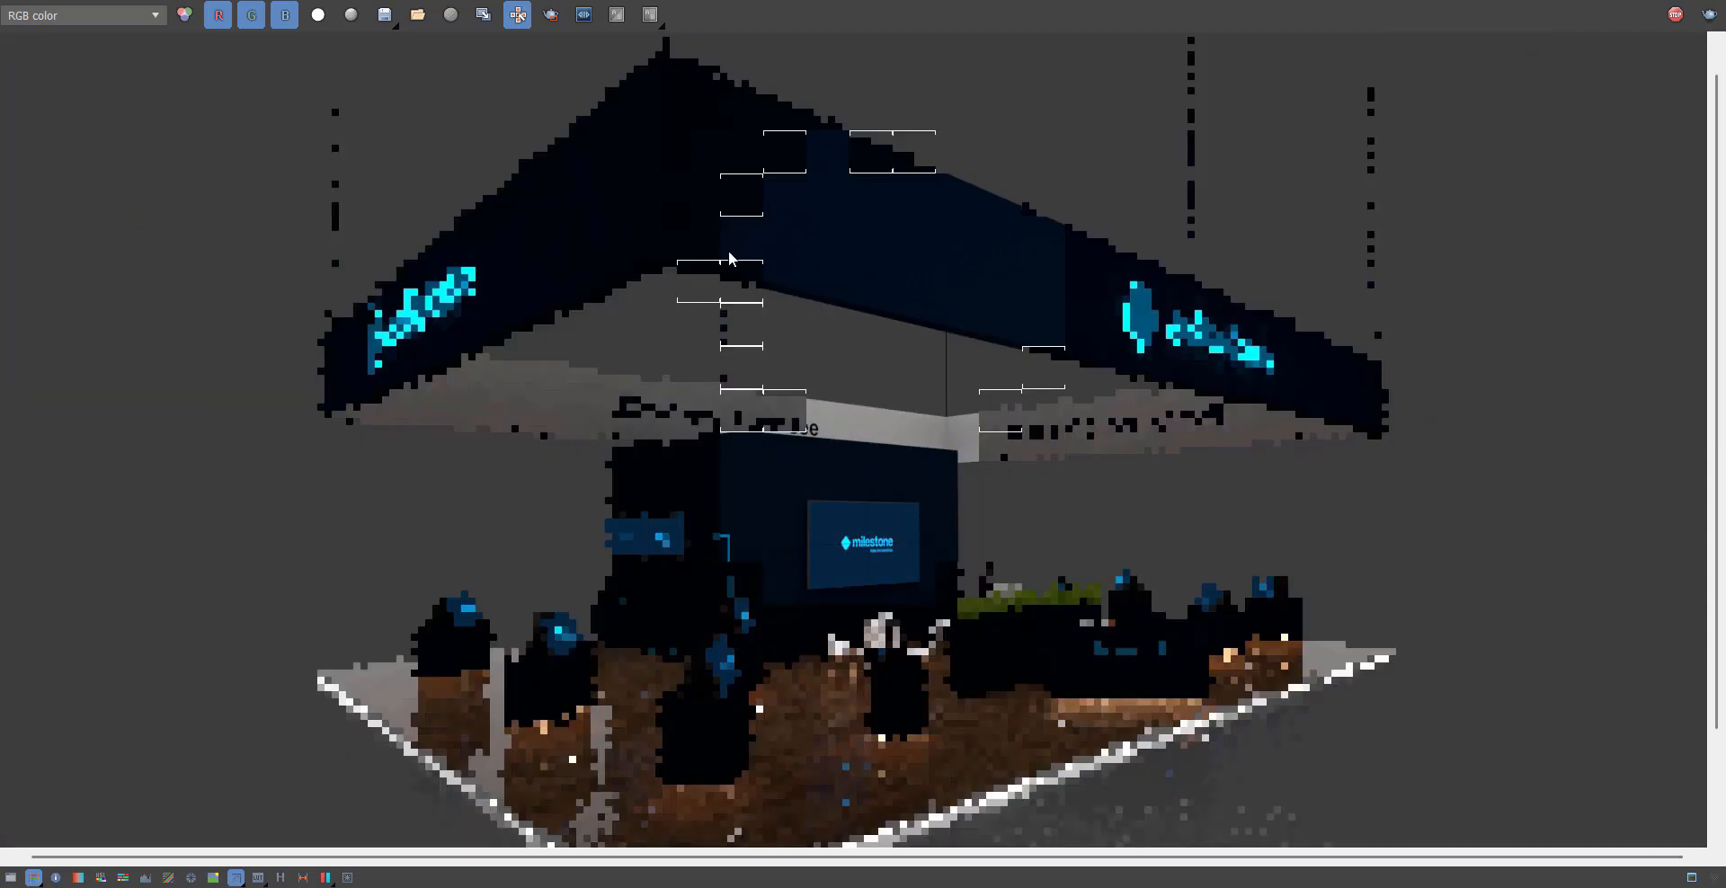
{"action": "scroll", "coordinate": [723, 251], "scroll_direction": "down", "scroll_amount": 1}
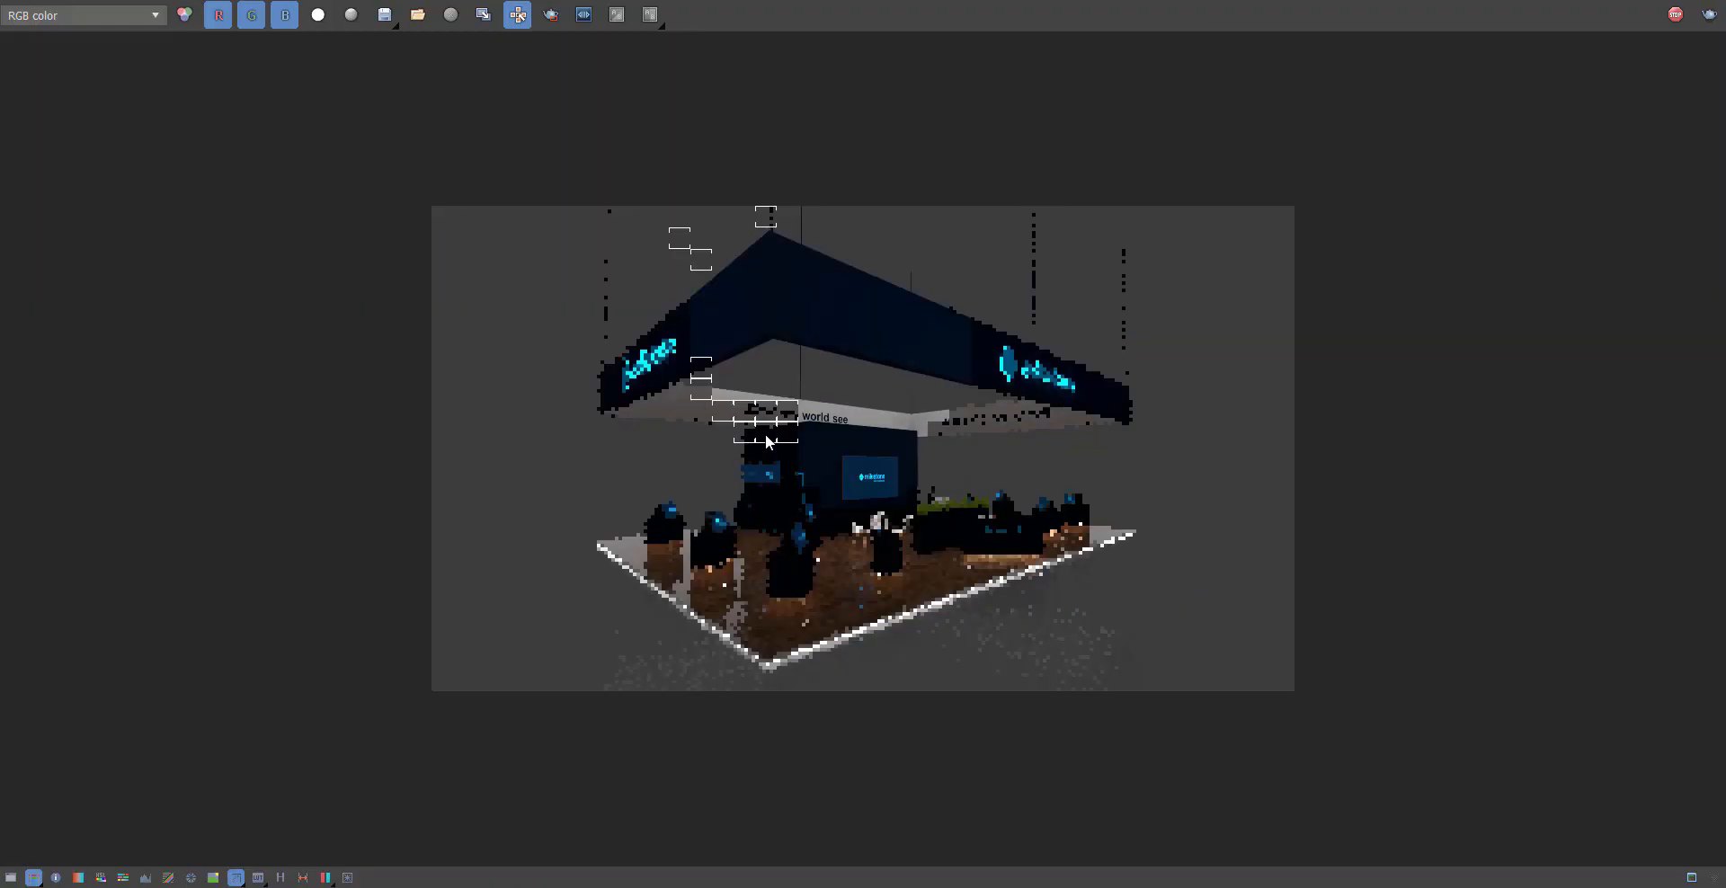
{"action": "scroll", "coordinate": [846, 549], "scroll_direction": "up", "scroll_amount": 1}
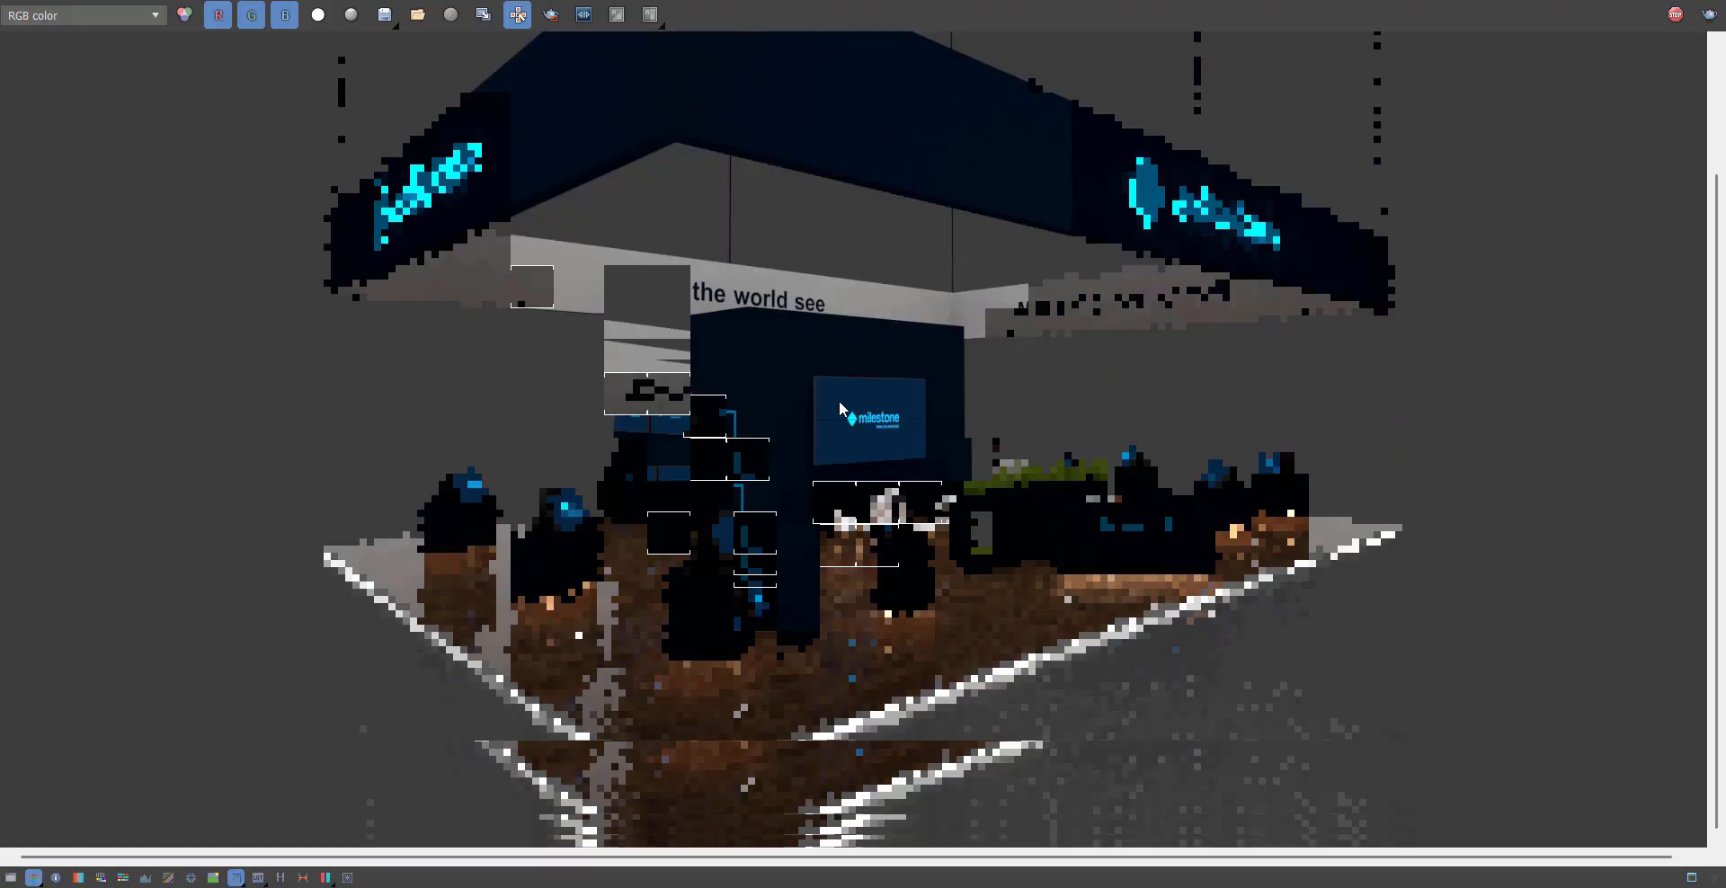
{"action": "scroll", "coordinate": [665, 360], "scroll_direction": "up", "scroll_amount": 1}
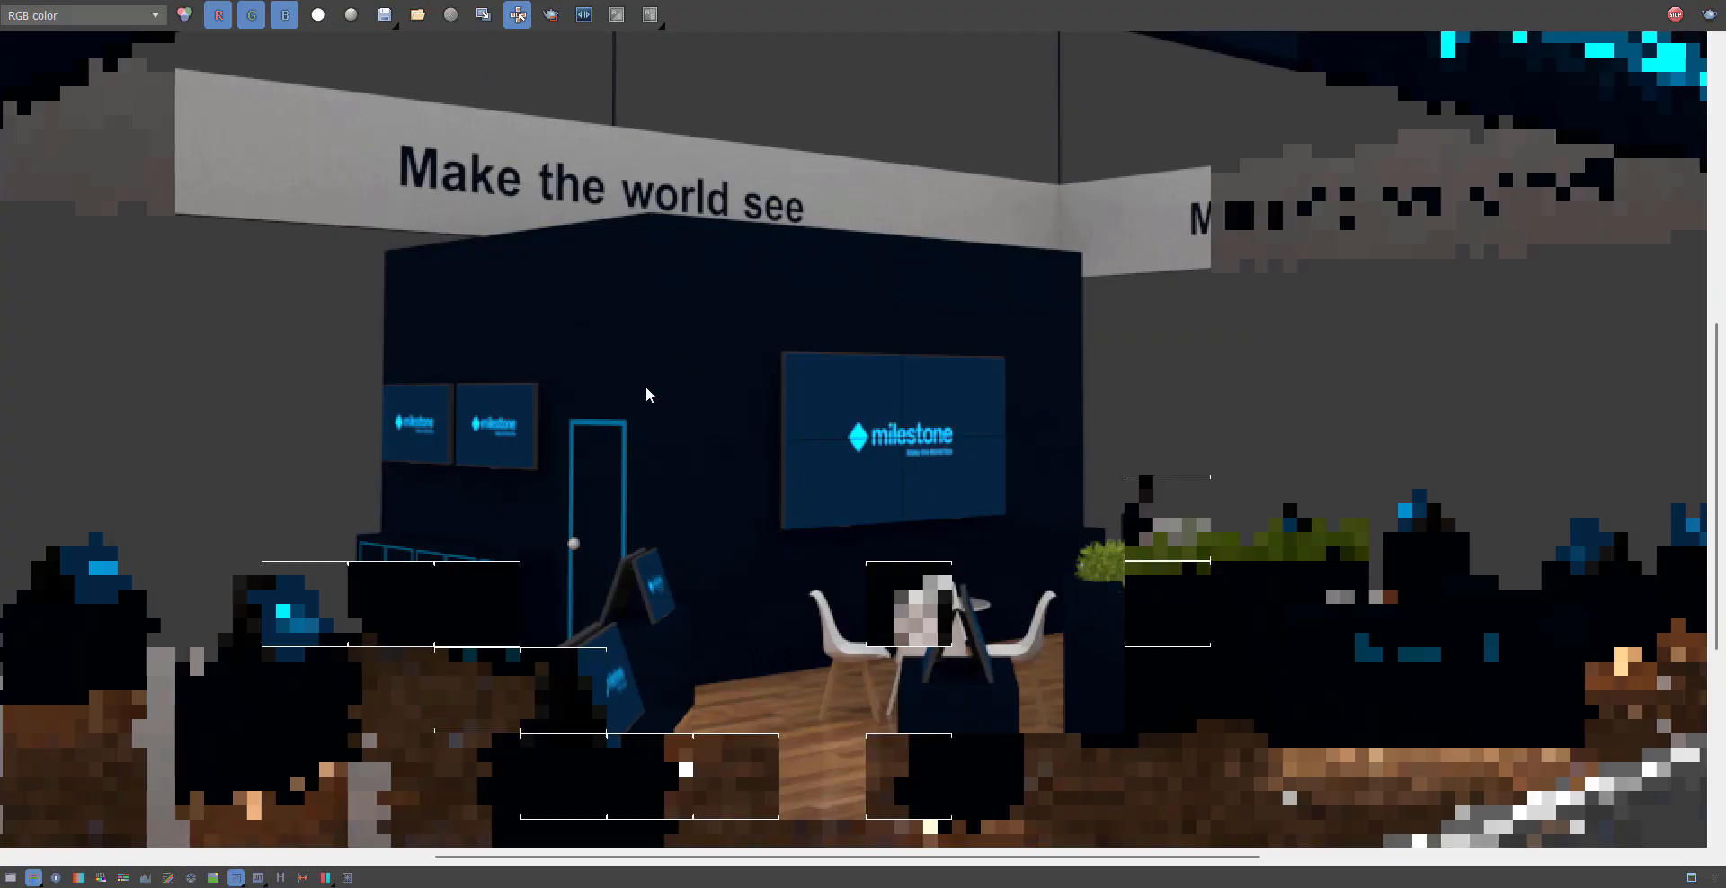
{"action": "scroll", "coordinate": [646, 395], "scroll_direction": "down", "scroll_amount": 1}
{"action": "scroll", "coordinate": [809, 643], "scroll_direction": "down", "scroll_amount": 1}
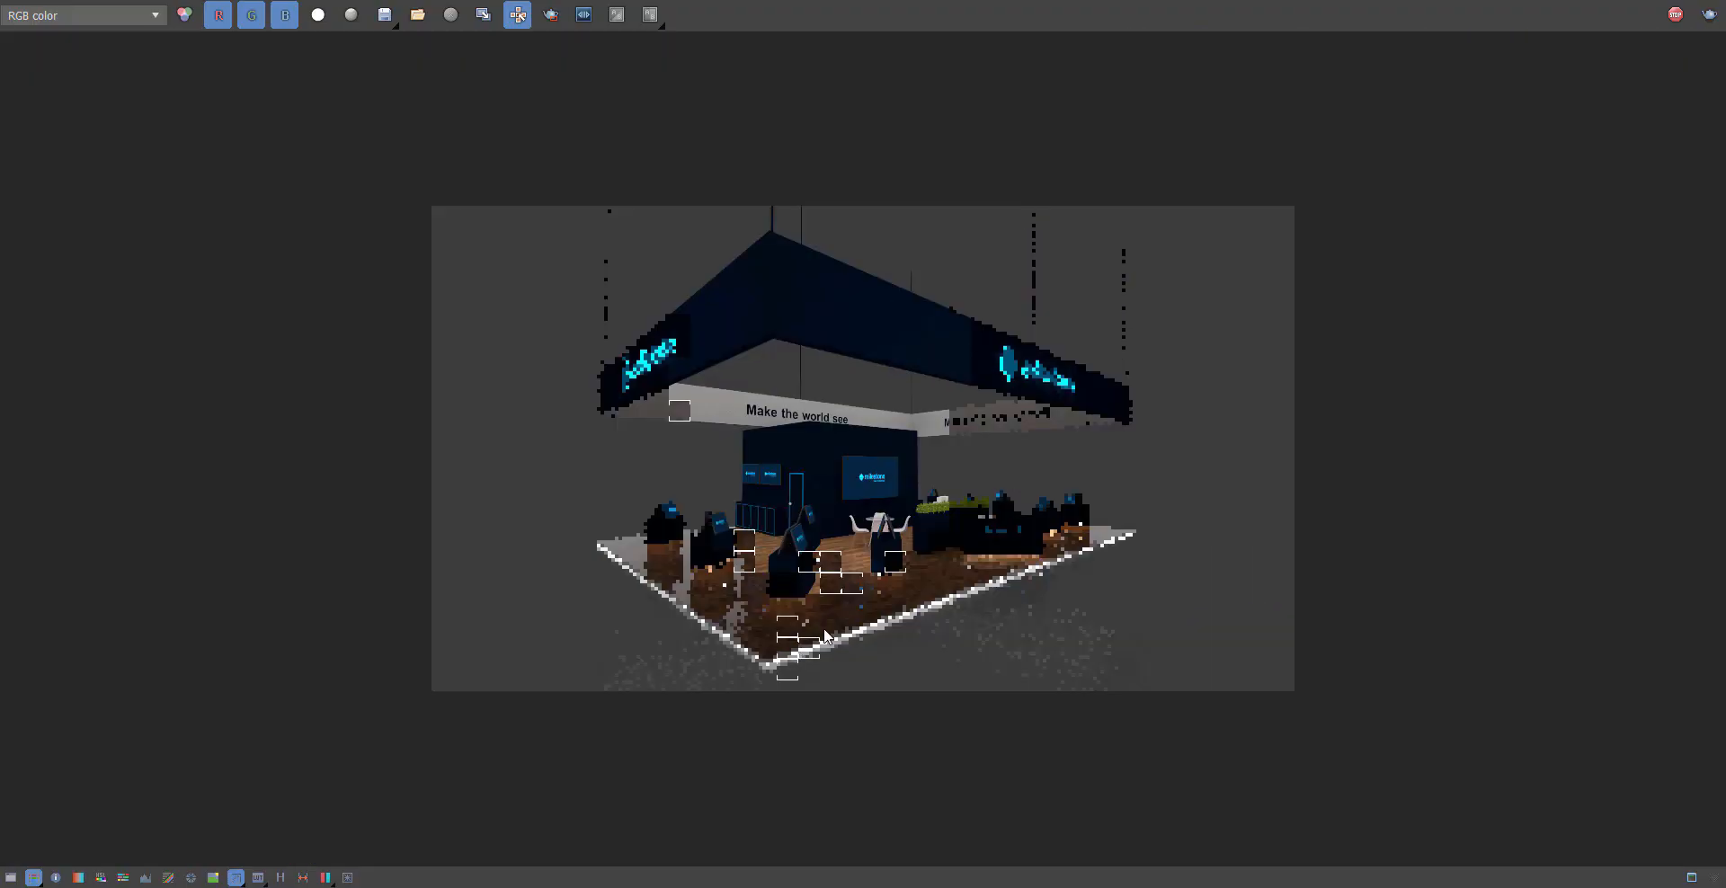
{"action": "scroll", "coordinate": [826, 634], "scroll_direction": "up", "scroll_amount": 2}
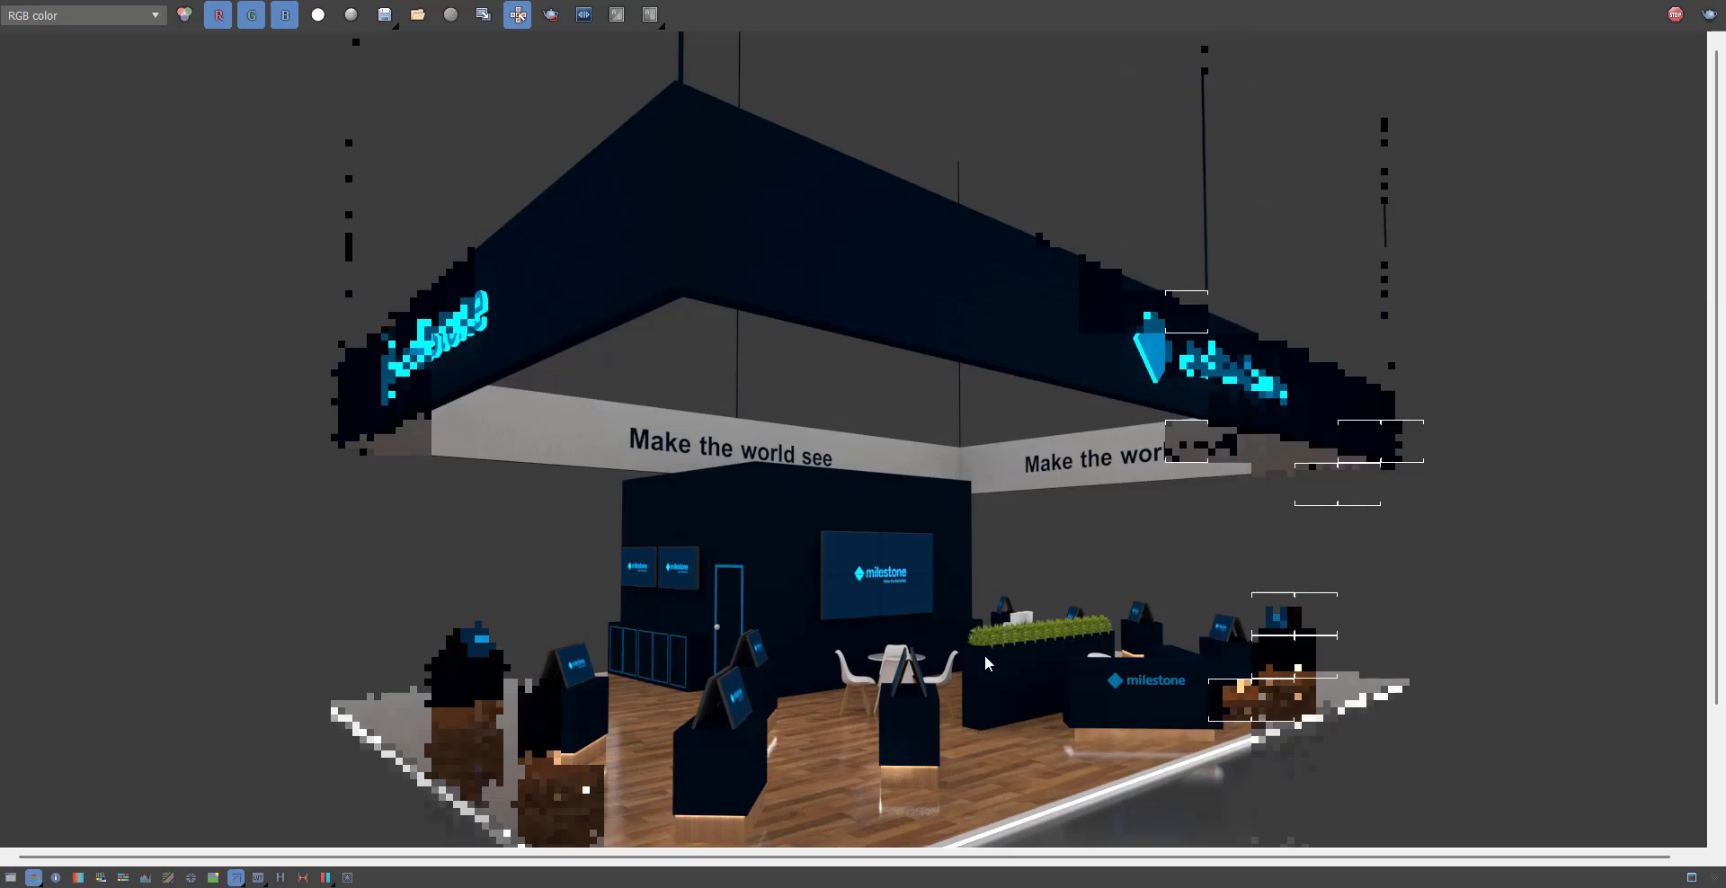
{"action": "scroll", "coordinate": [849, 688], "scroll_direction": "down", "scroll_amount": 1}
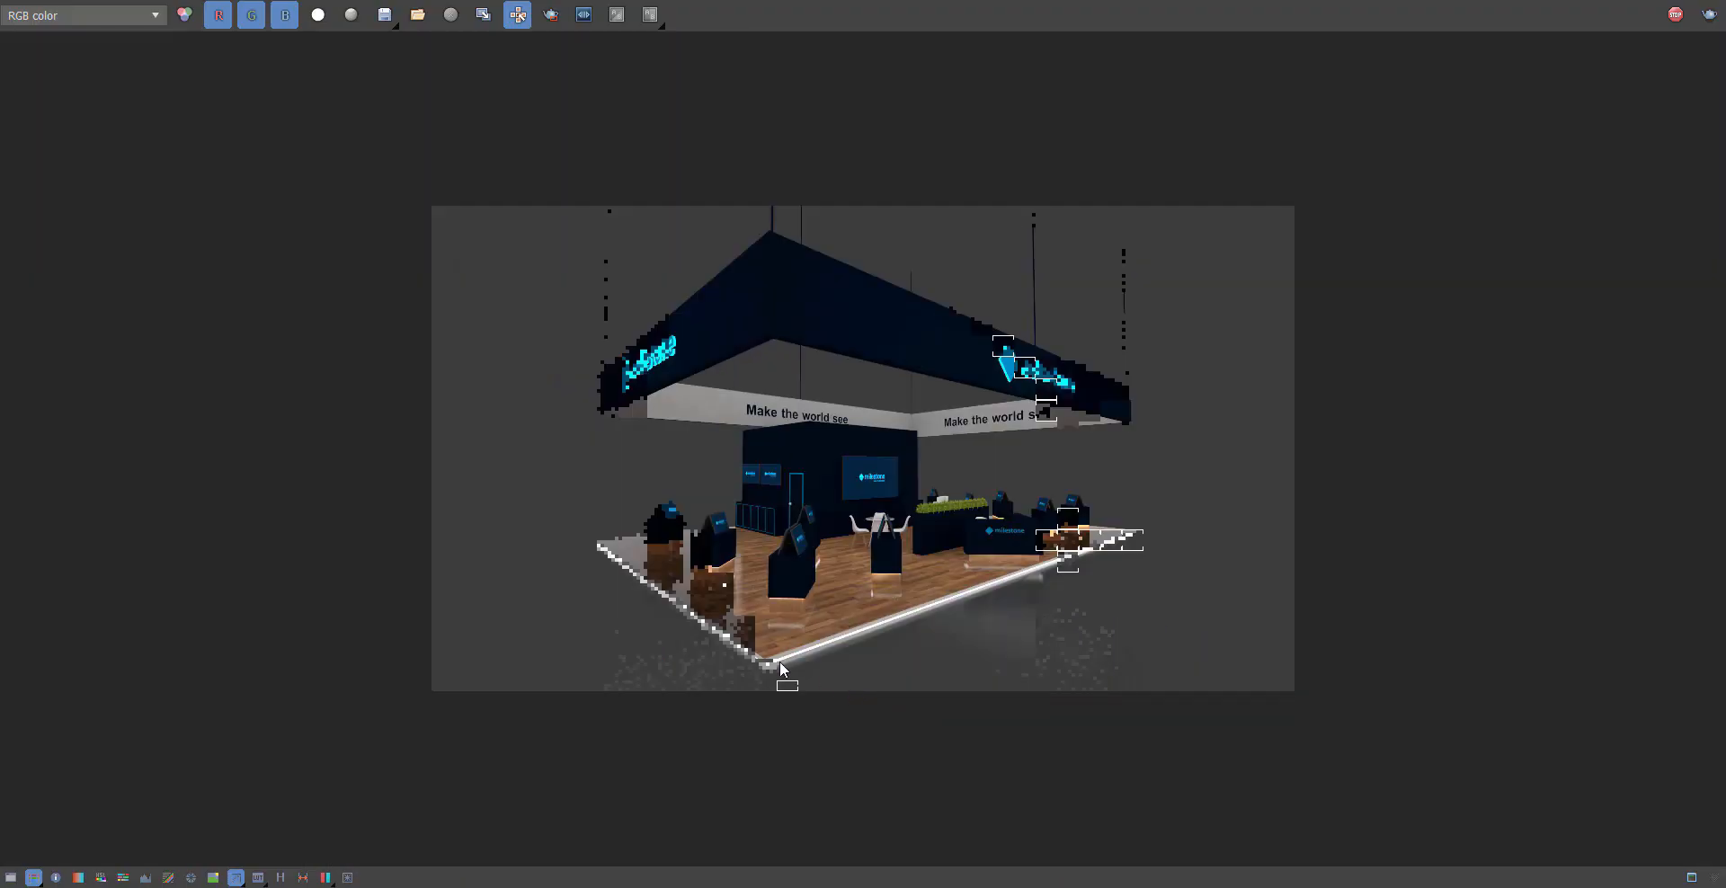
{"action": "scroll", "coordinate": [797, 727], "scroll_direction": "up", "scroll_amount": 1}
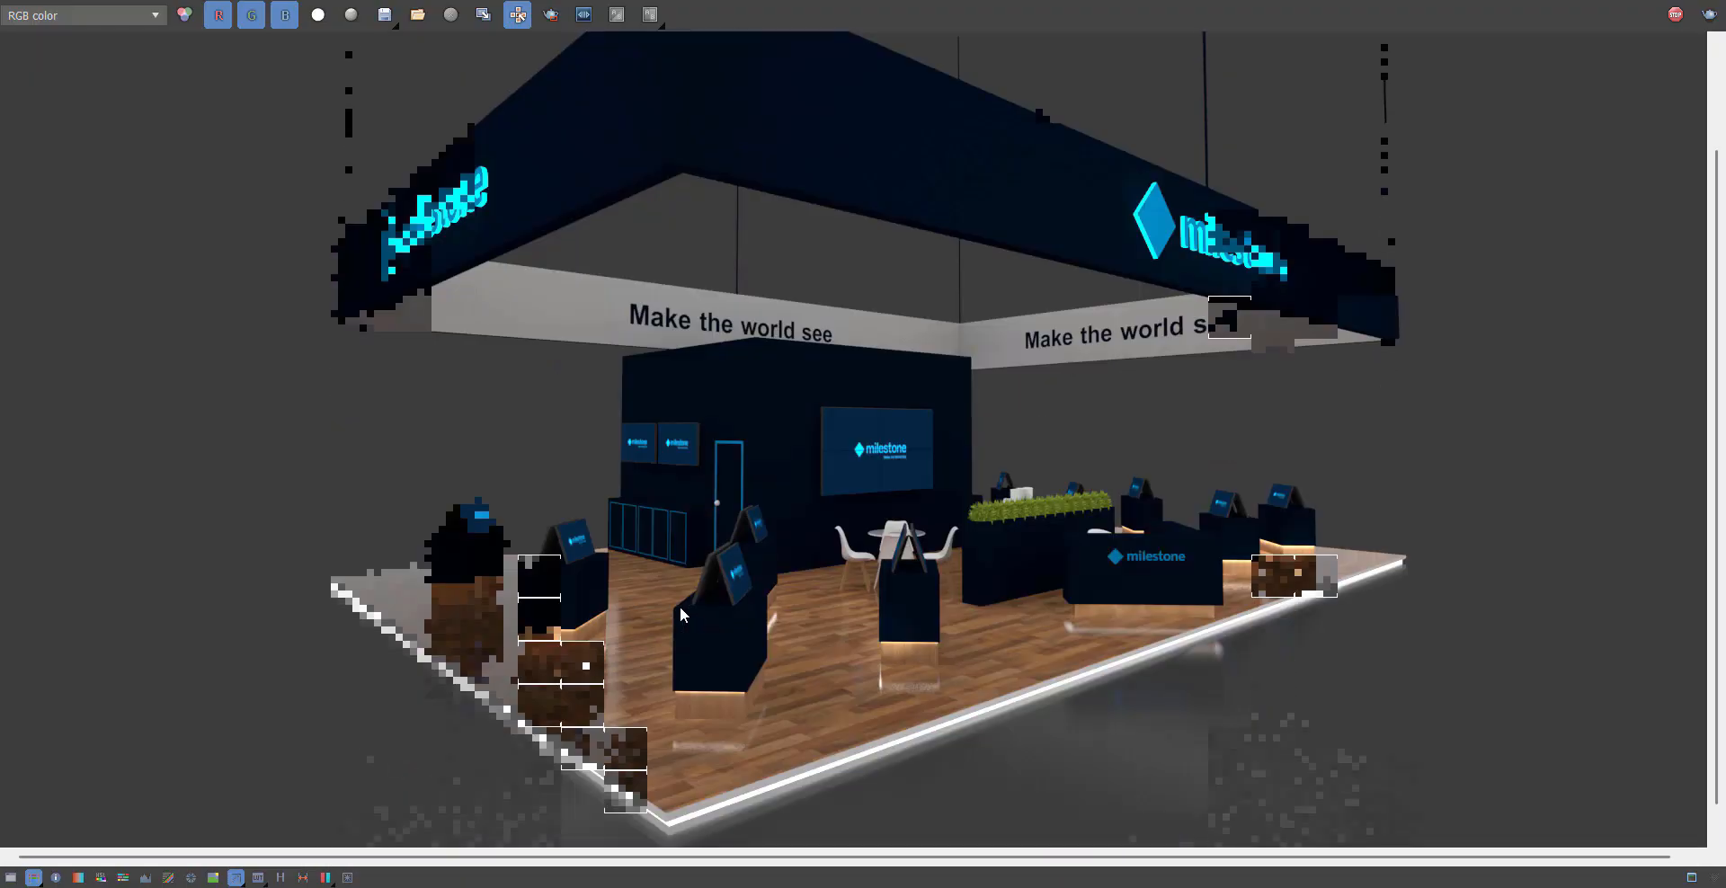